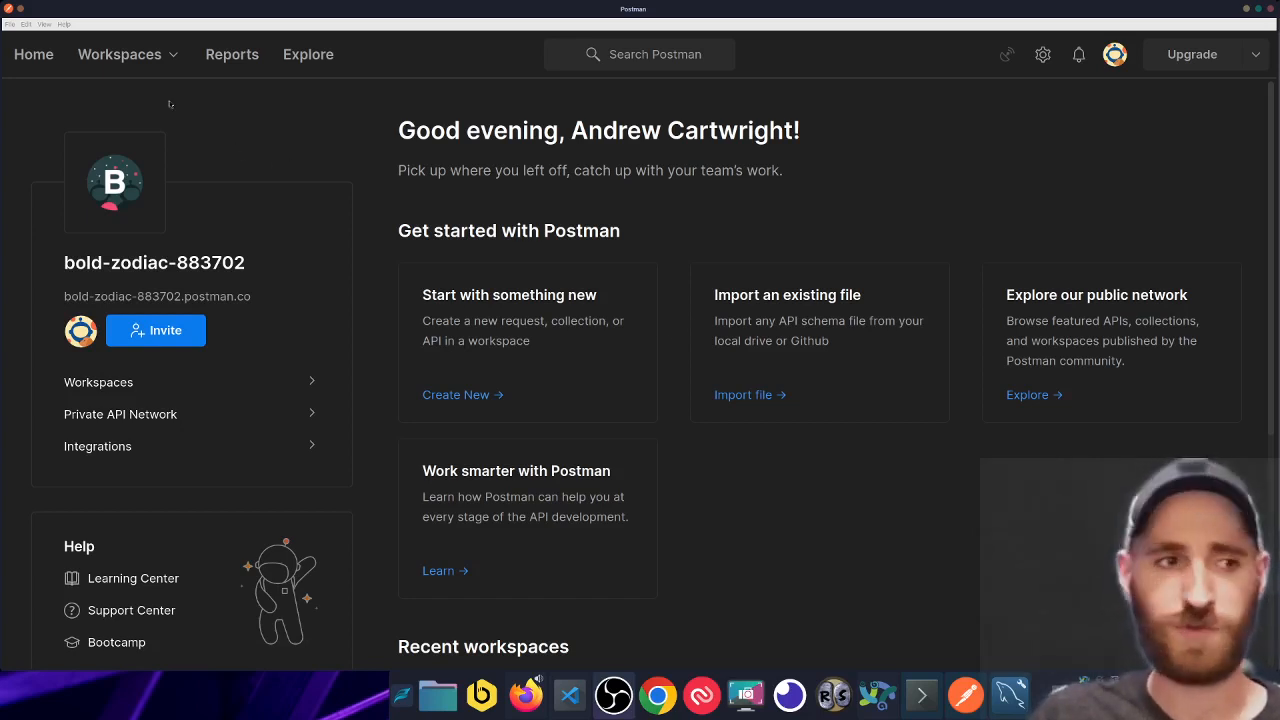
- Open the Workspaces menu to show recently visited workspaces like Demonstrations and My Workspace
click(143, 57)
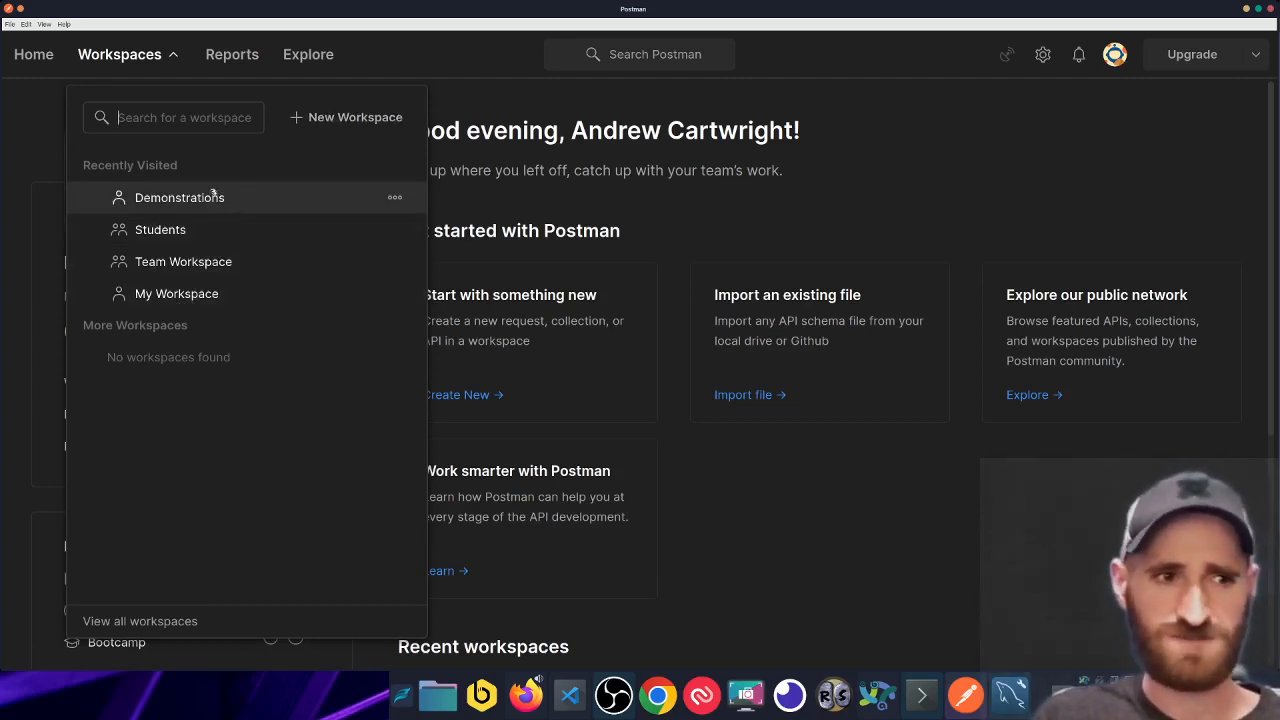
- Create workspace 'Youtube Demos' summarised 'This is a workspace for all Youtube demonstration collections'
click(340, 119)
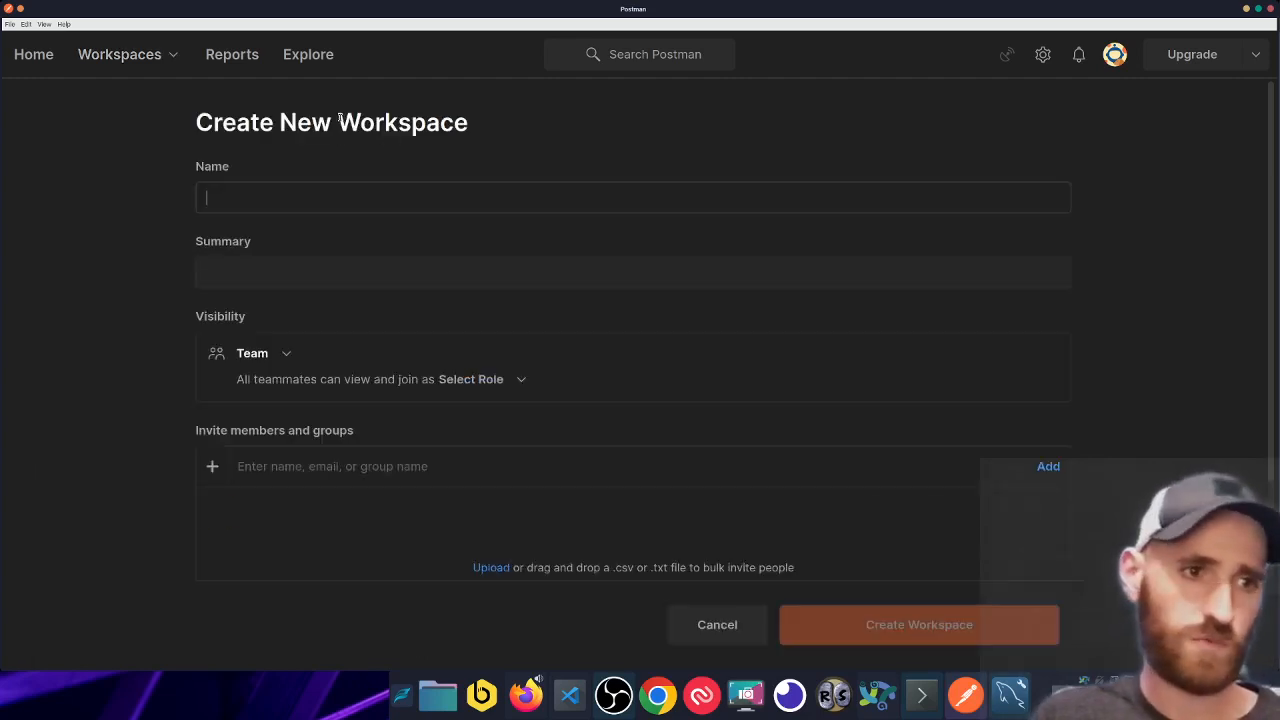
text(Youyu)
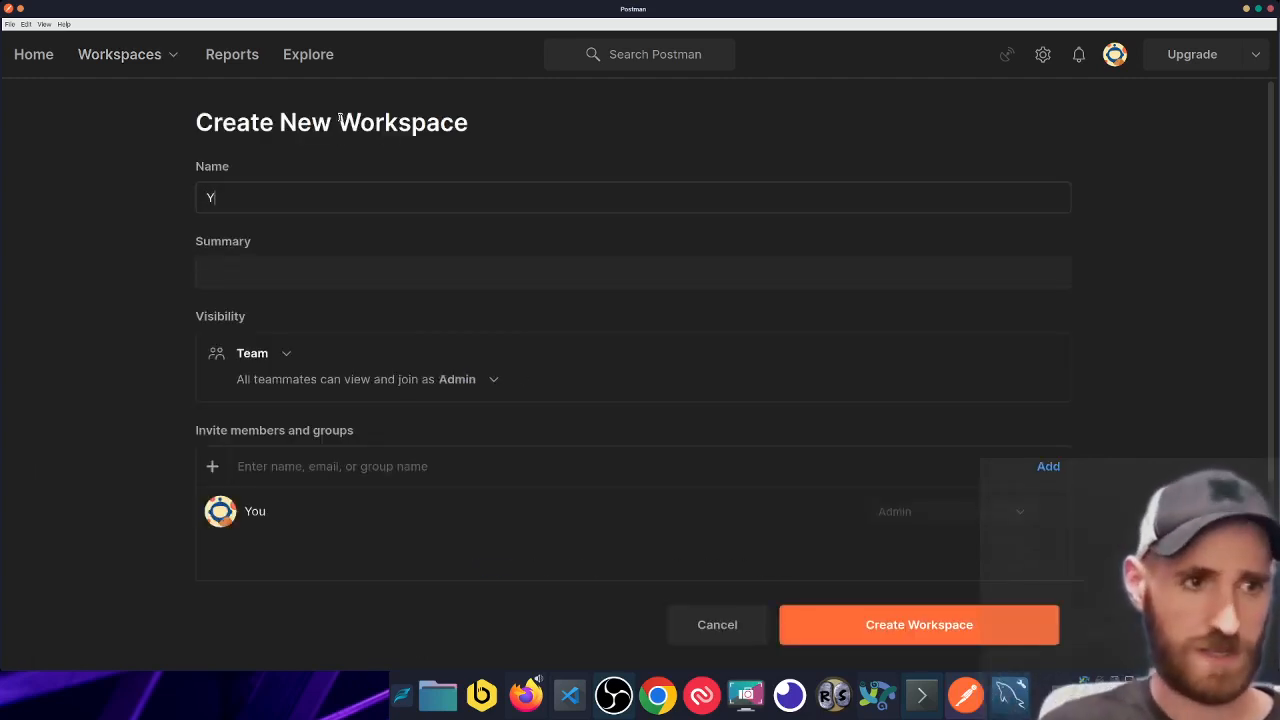
key(BackSpace)
key(BackSpace)
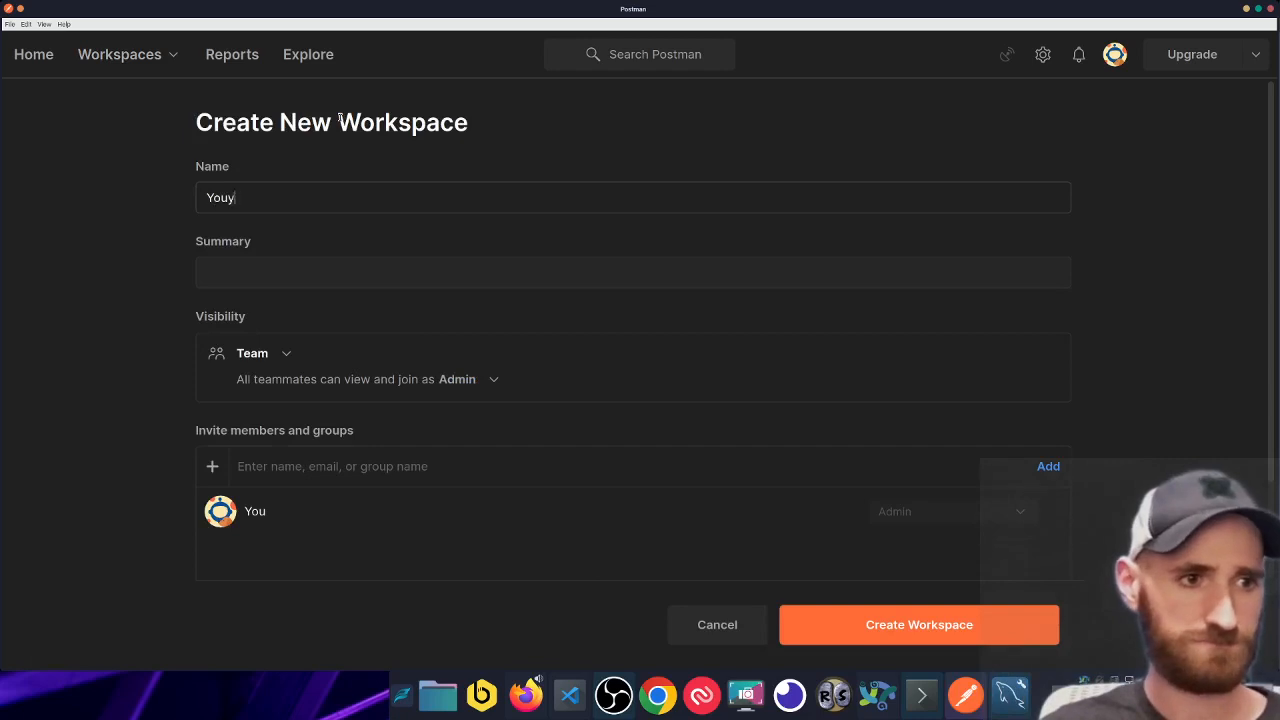
text(tube Demos)
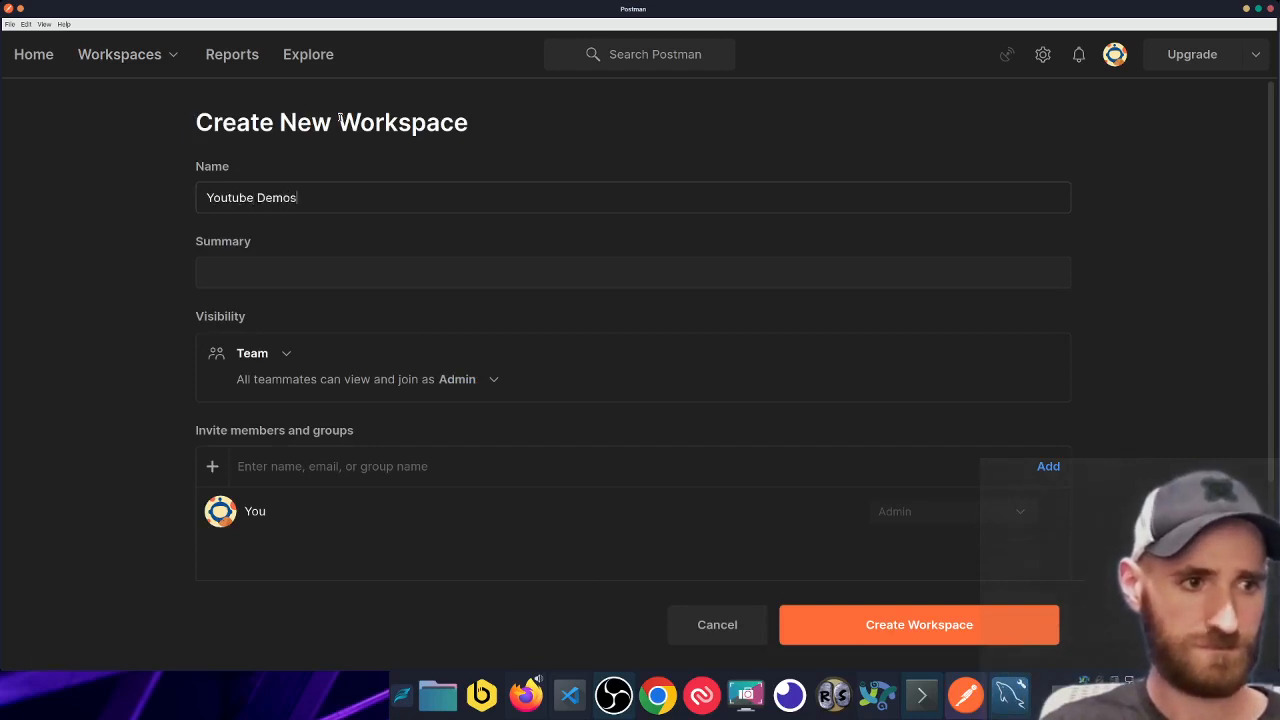
text(This )
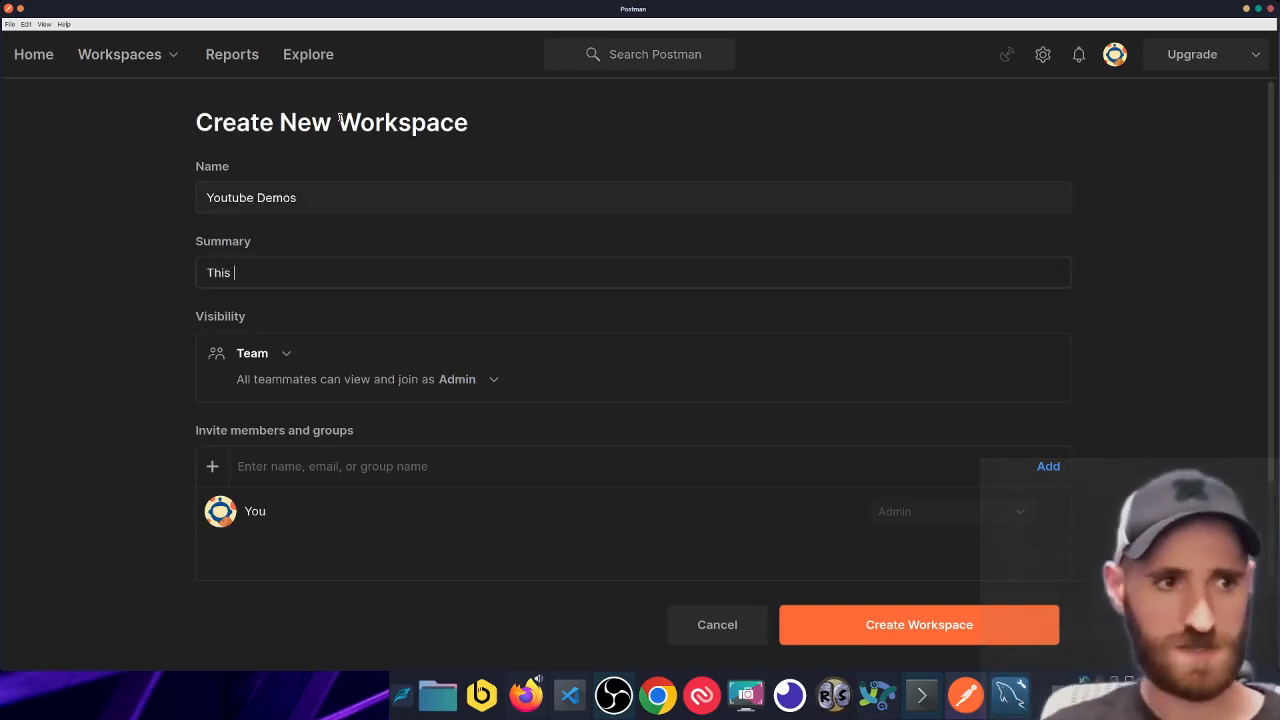
text(is a wo)
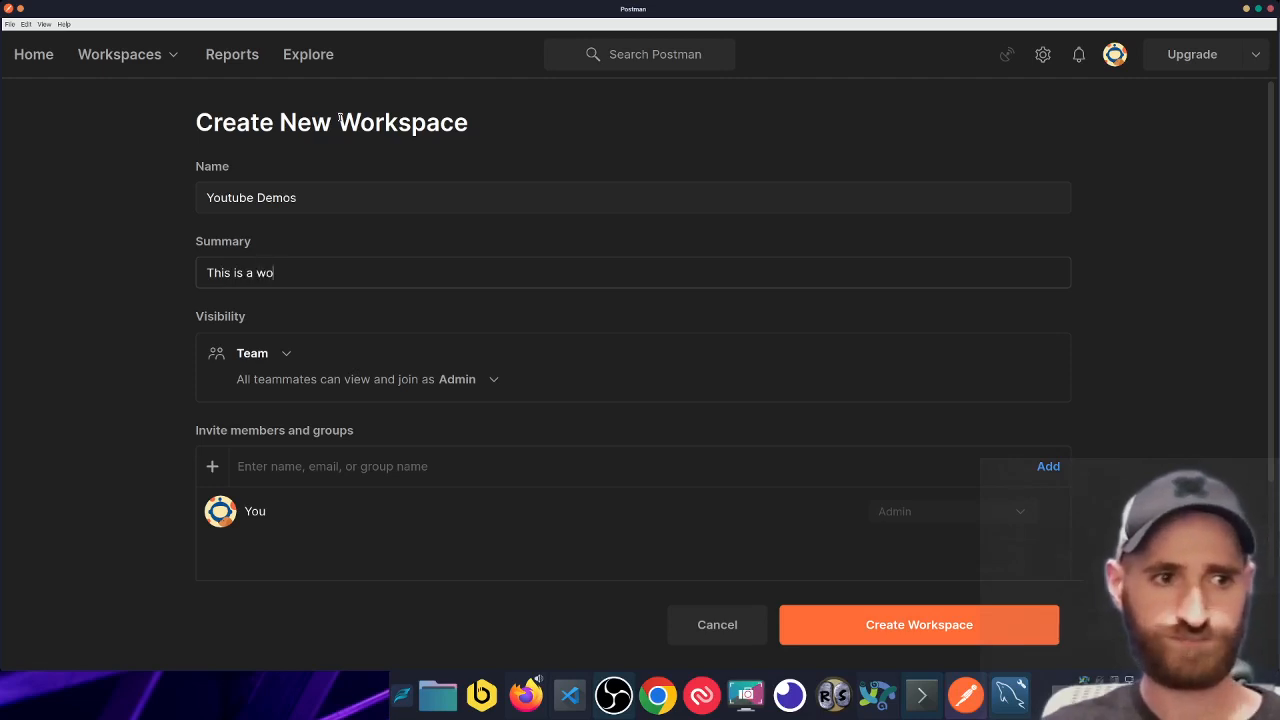
text(rkspace for al)
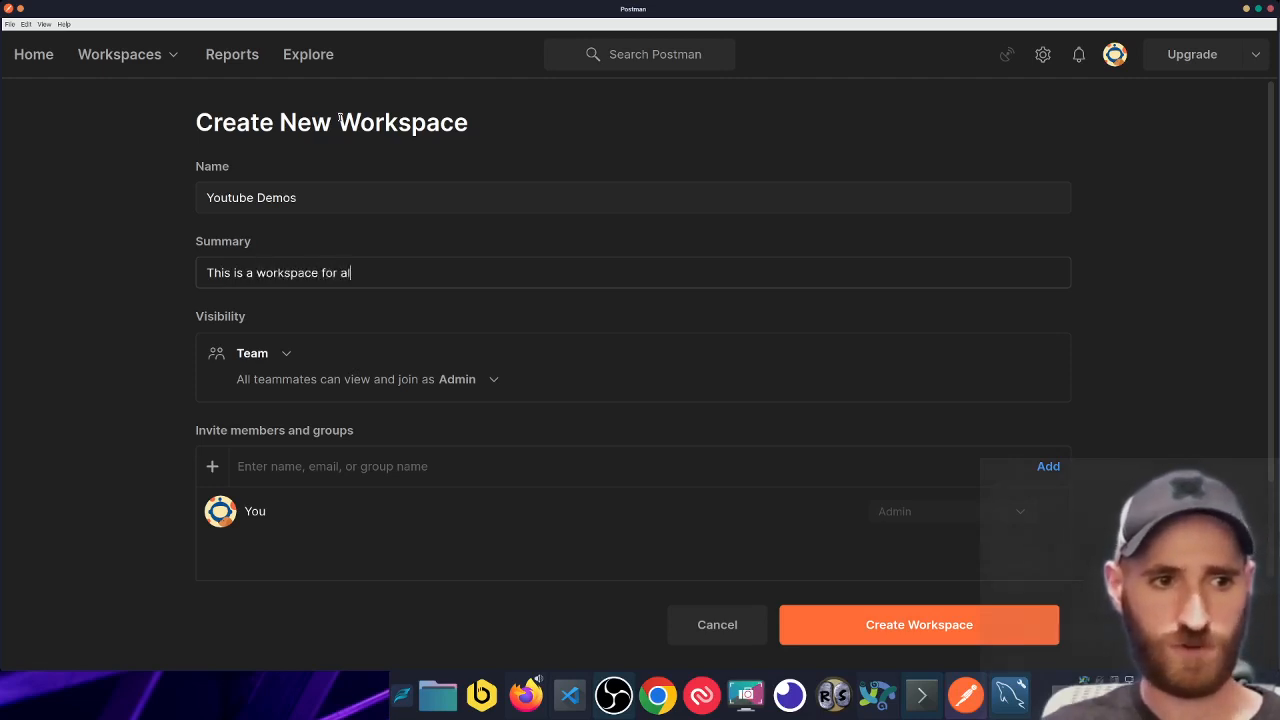
text(l Youtube)
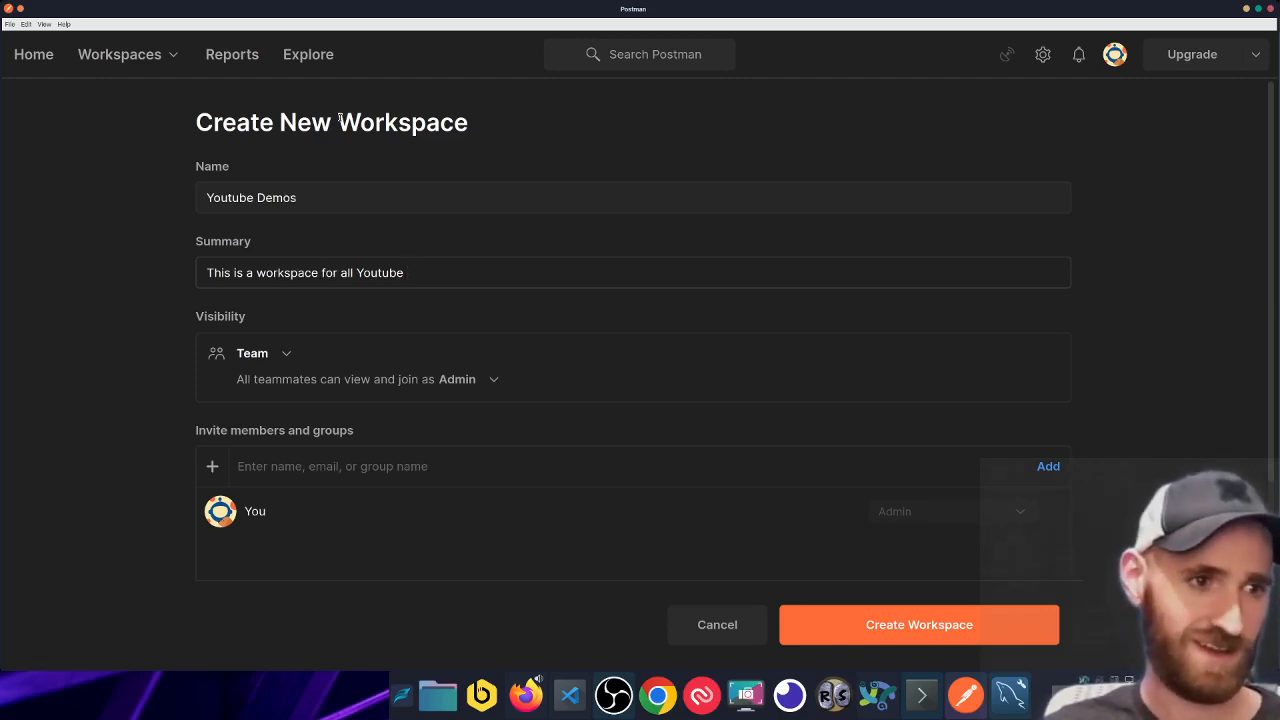
text(demon)
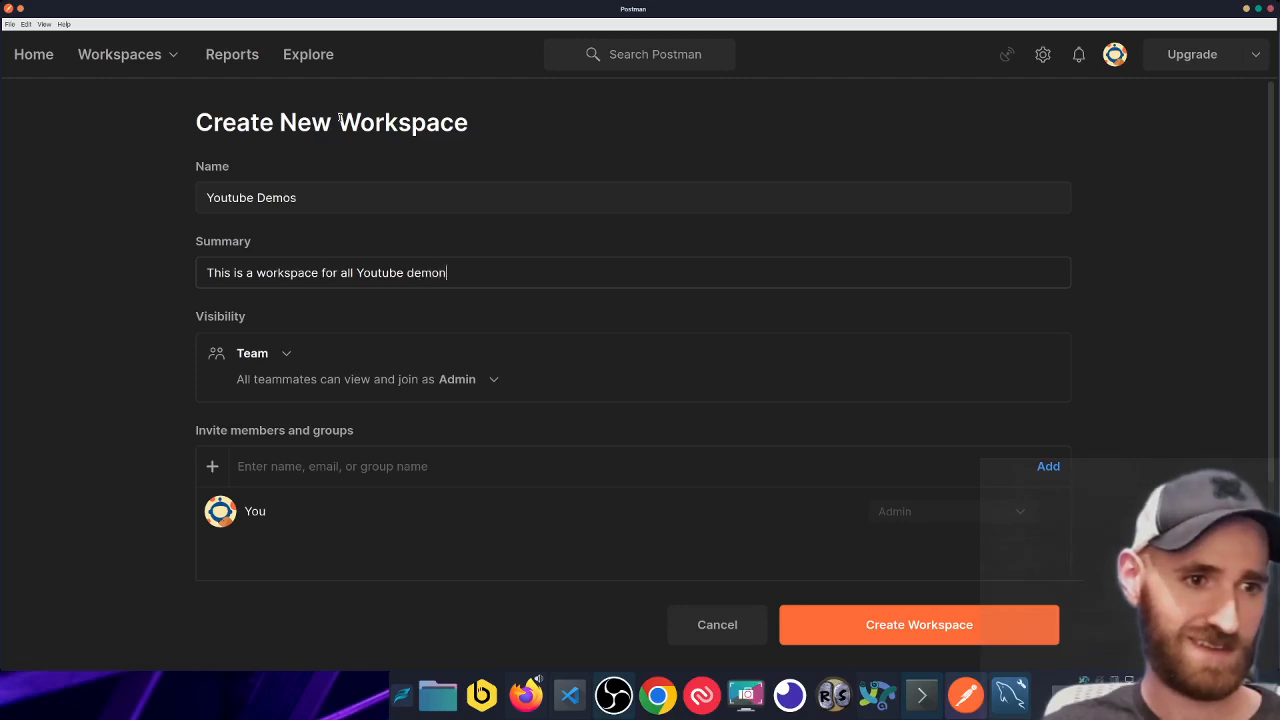
text(stration collections)
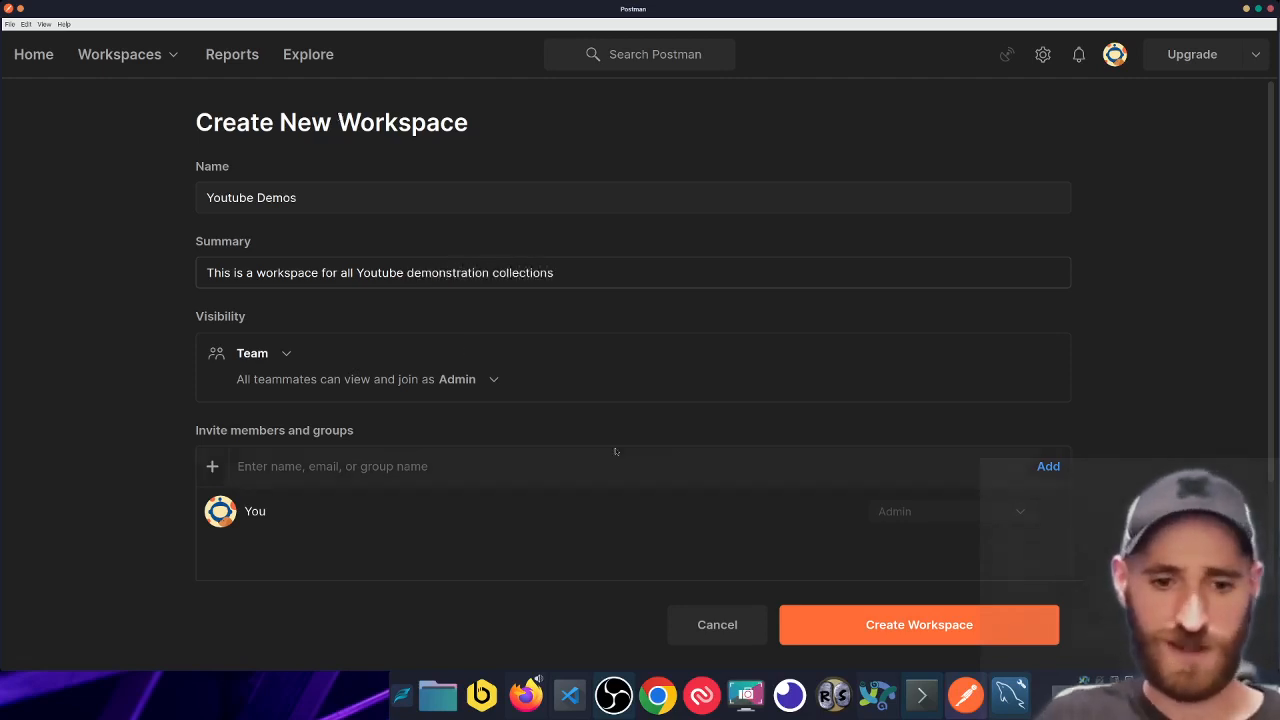
click(920, 624)
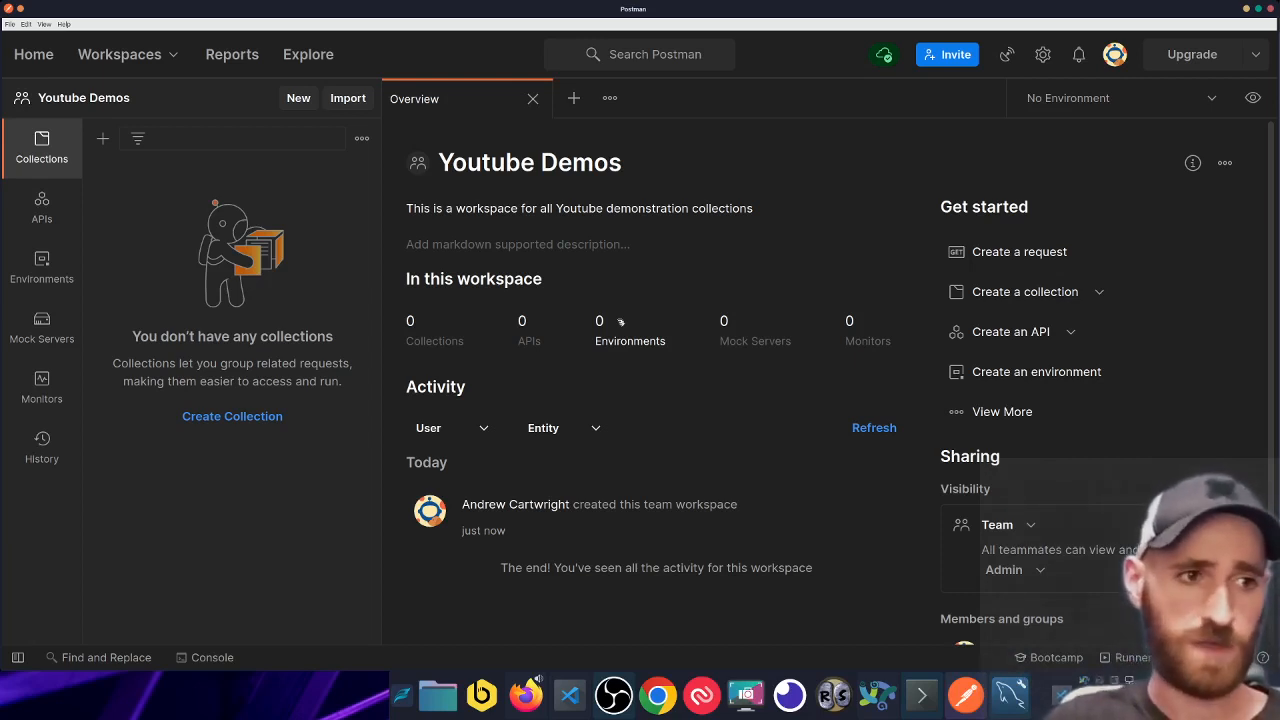
- Create a new collection named 'Blog Demo' and expand it in the sidebar
click(298, 97)
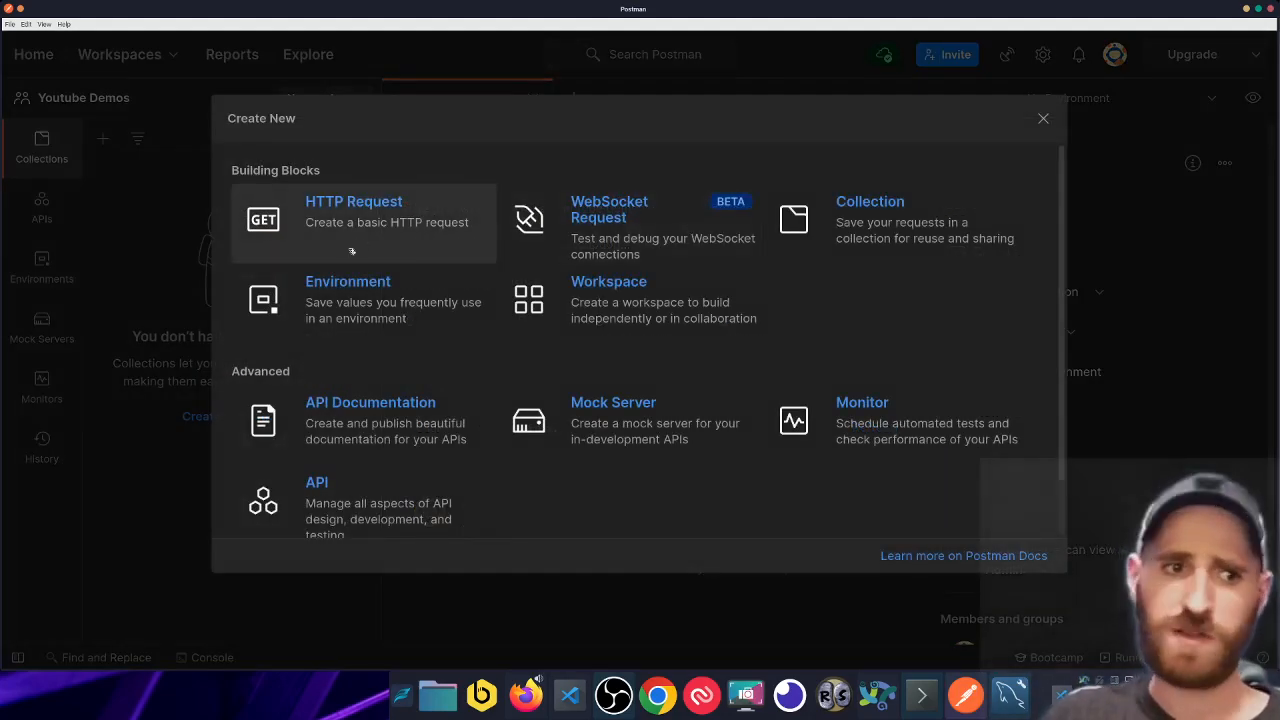
click(889, 201)
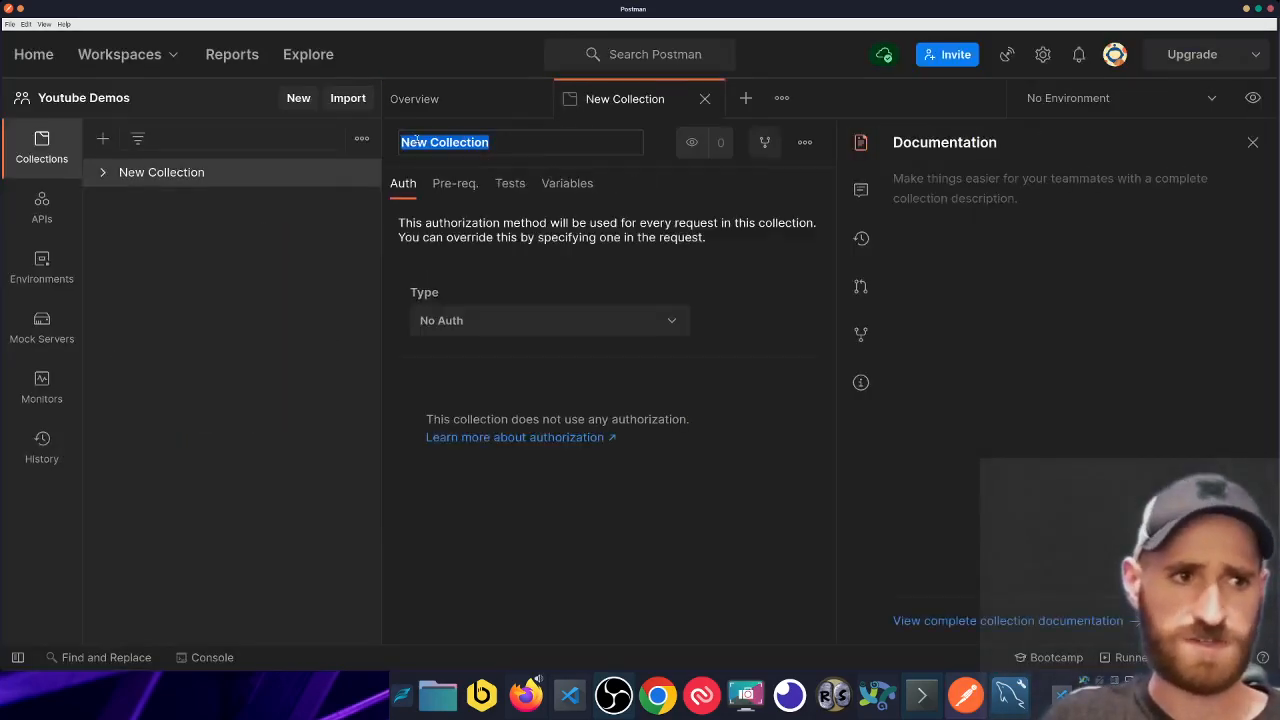
drag(552, 150, 346, 147)
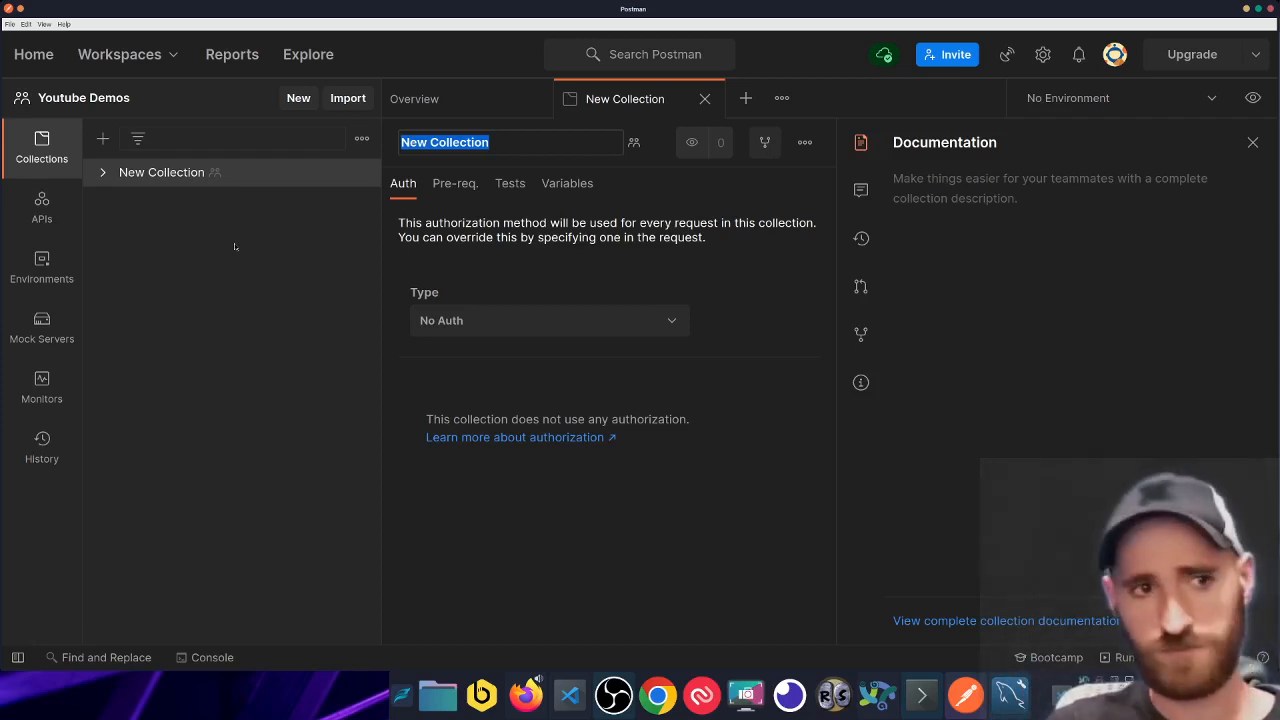
text(Blog Demo)
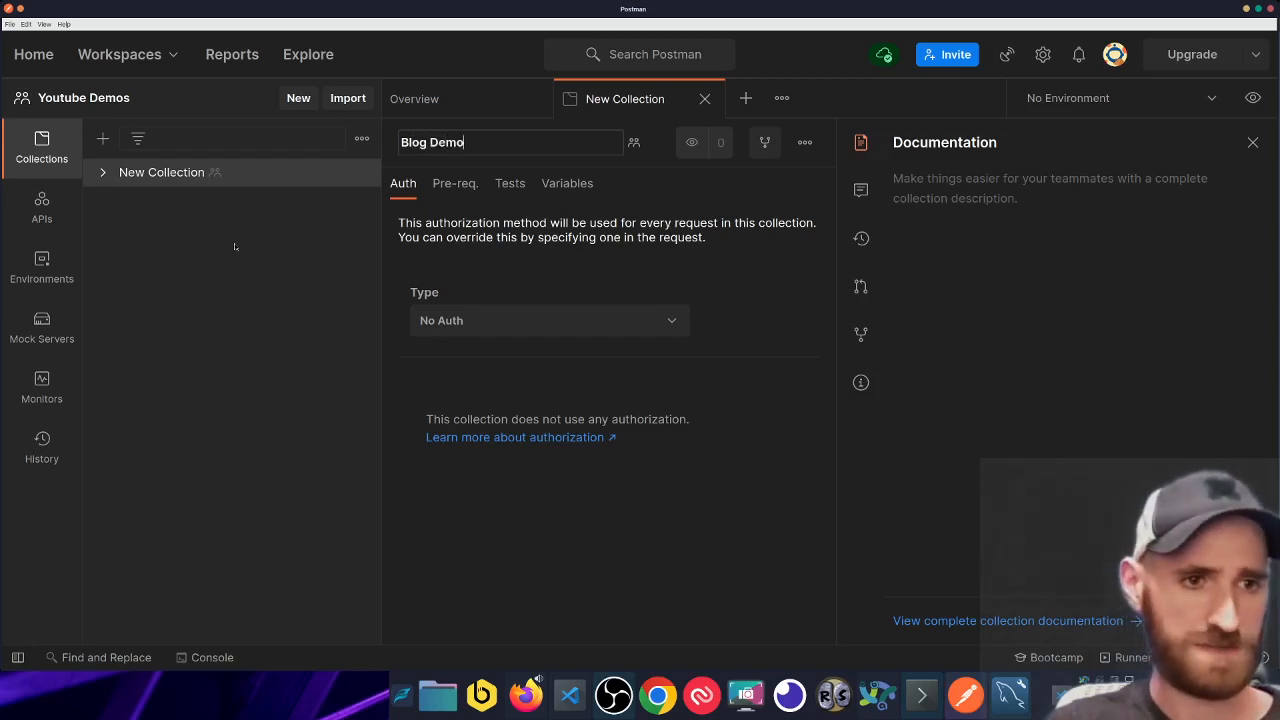
key(Return)
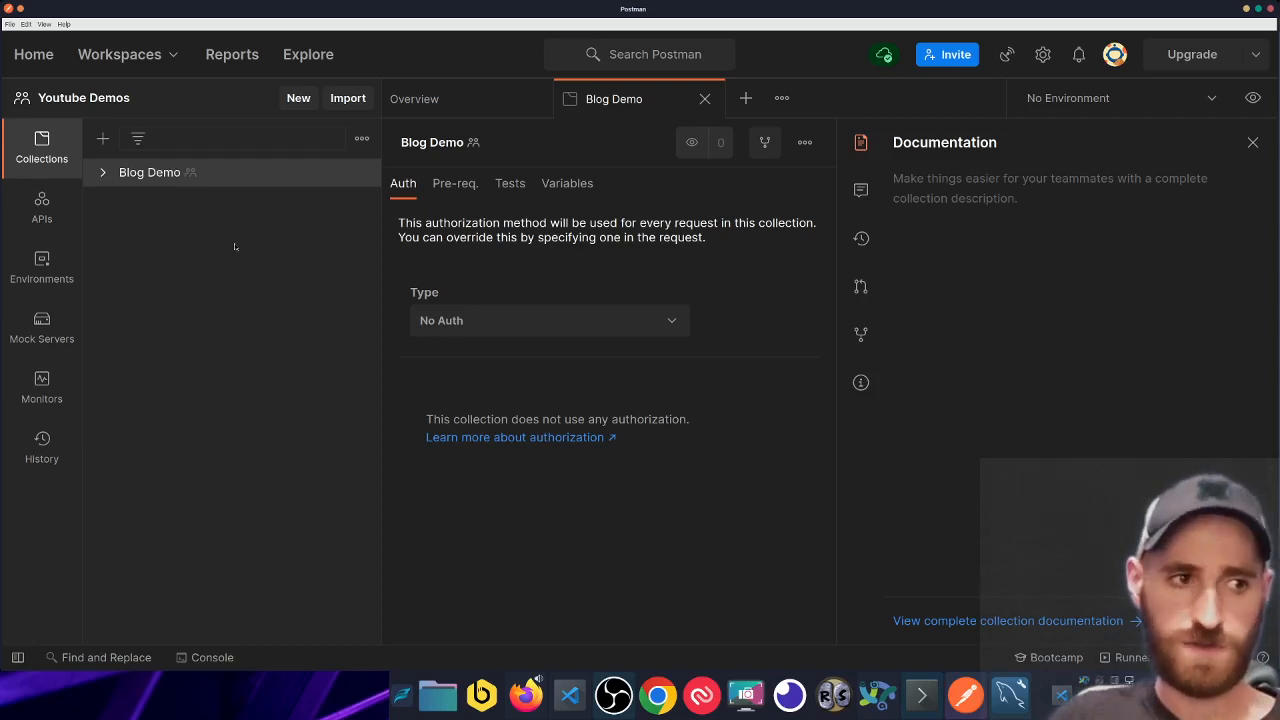
click(166, 174)
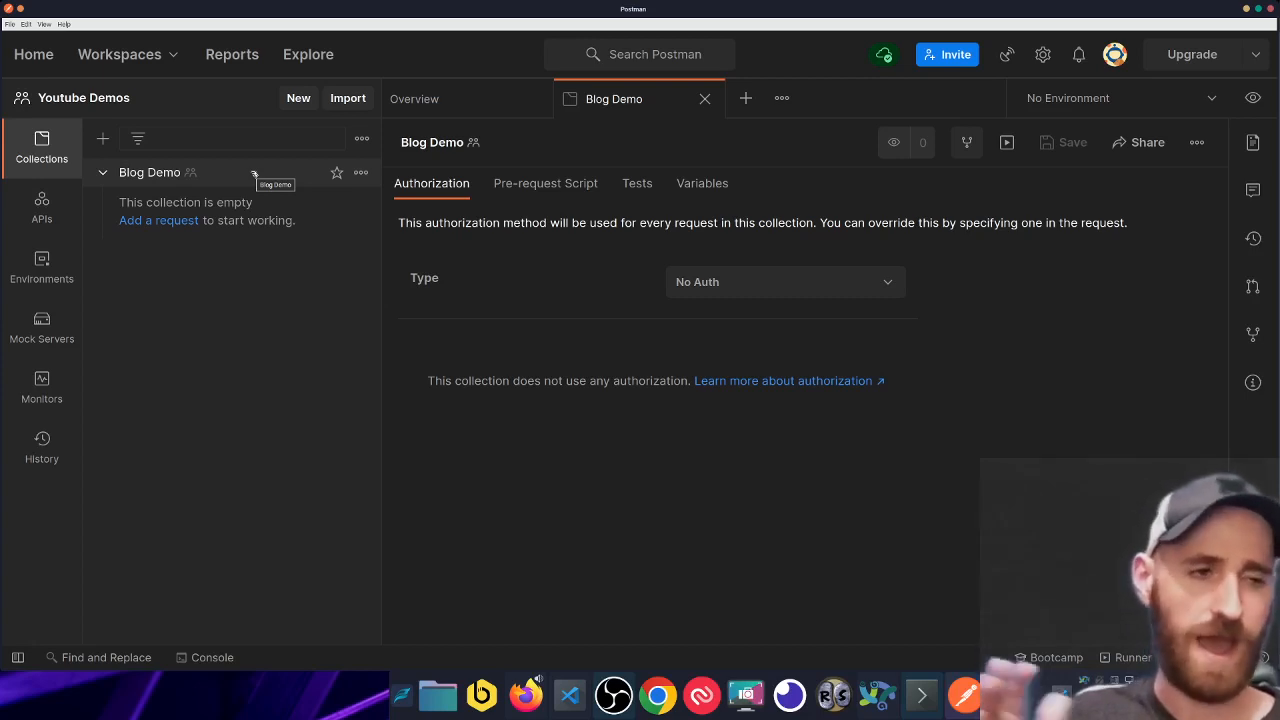
click(250, 174)
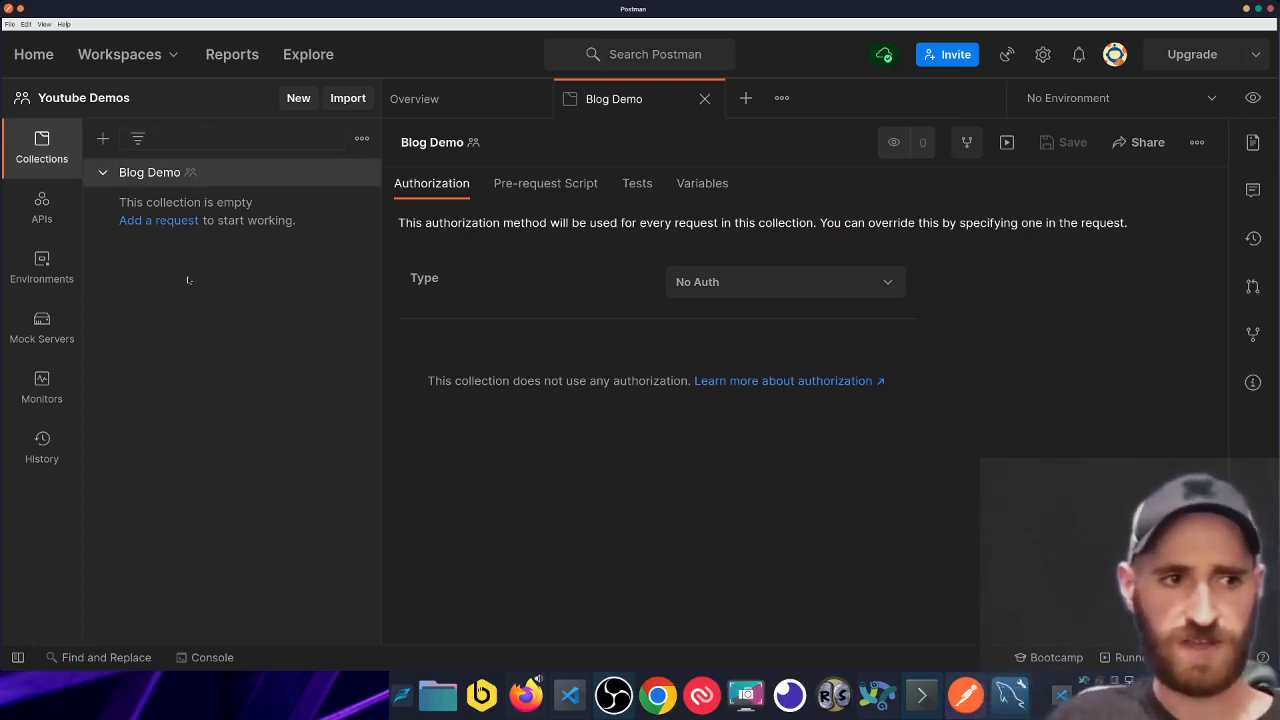
- Add two folders, /api and /auth, to the Blog Demo collection
right_click(216, 182)
click(243, 203)
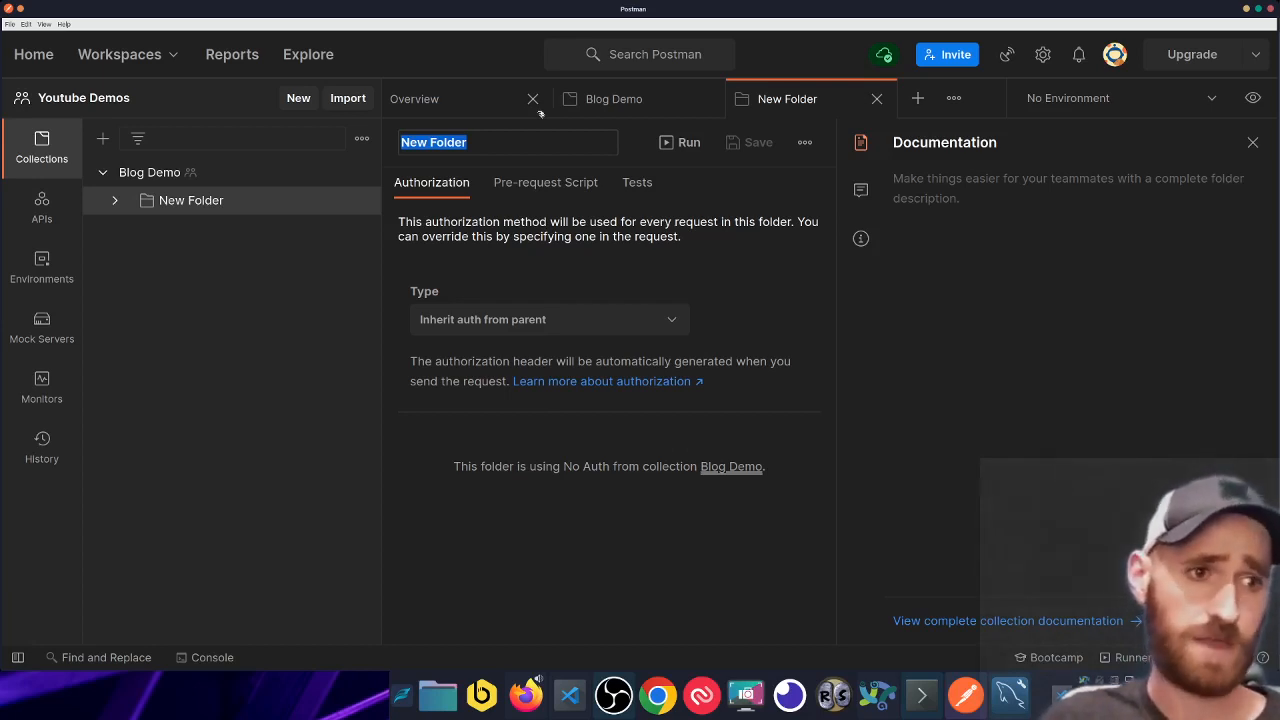
text(/api)
key(Return)
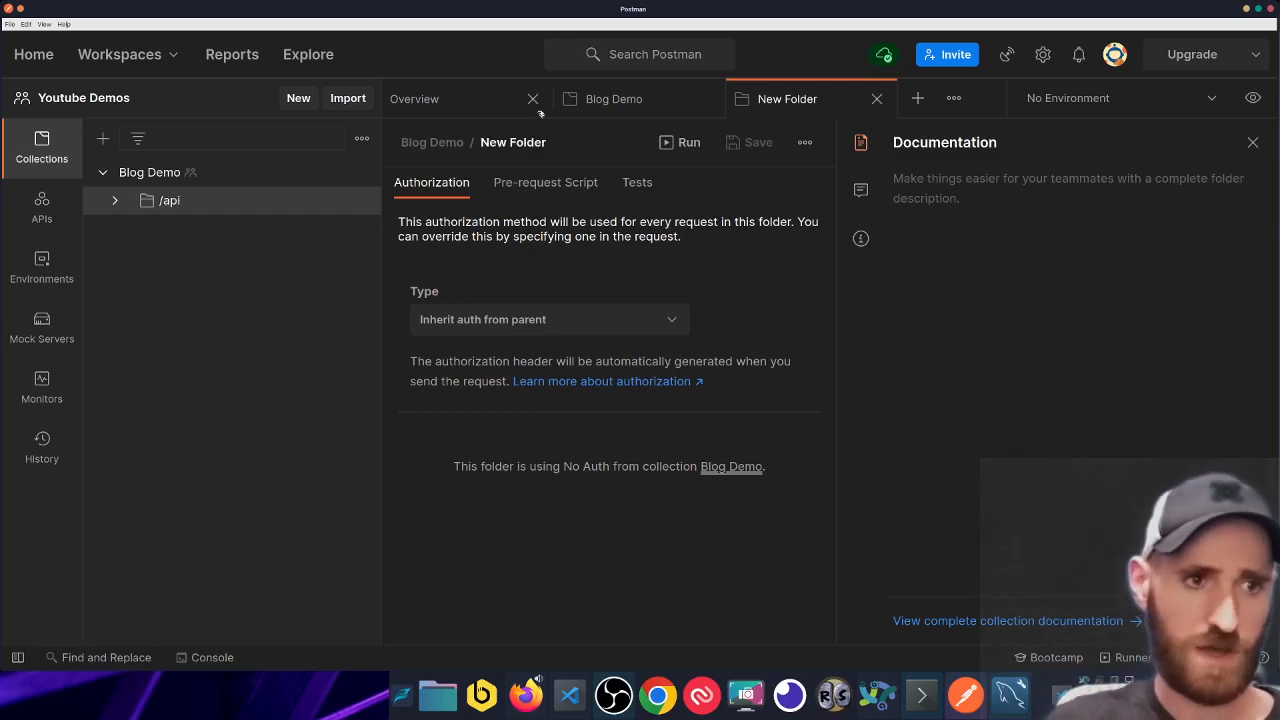
right_click(188, 175)
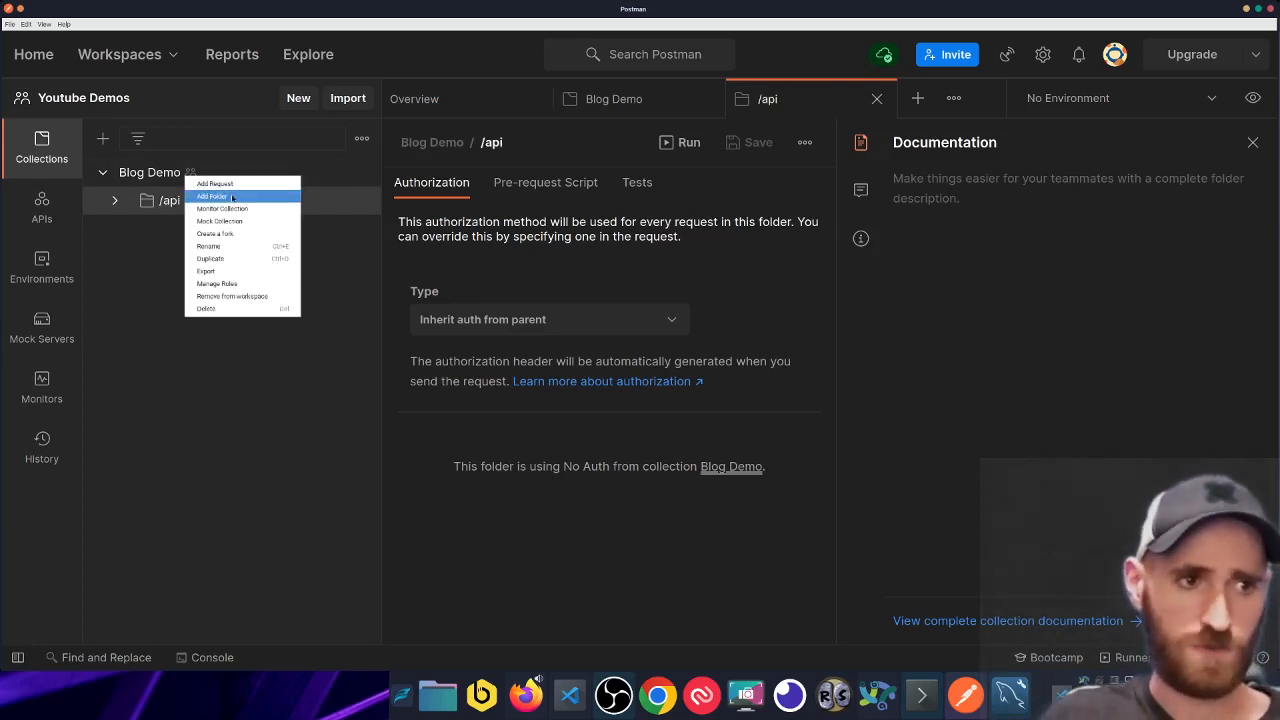
click(232, 197)
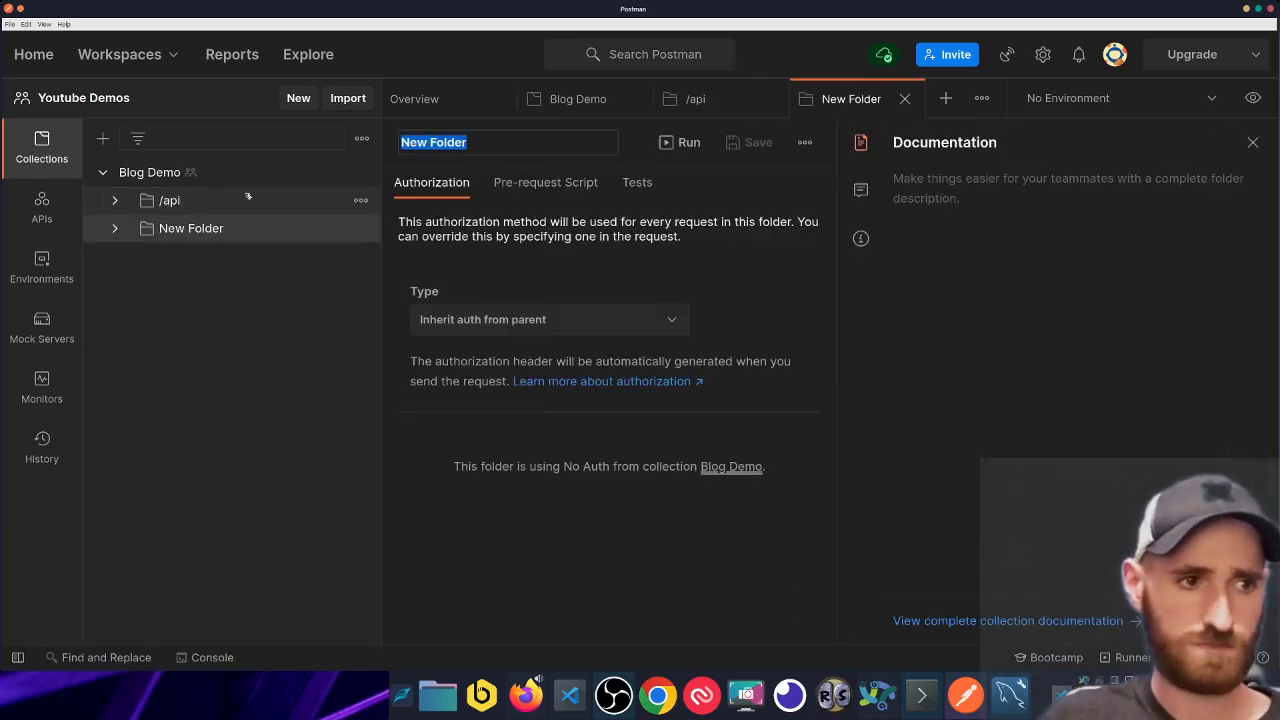
text(/auth)
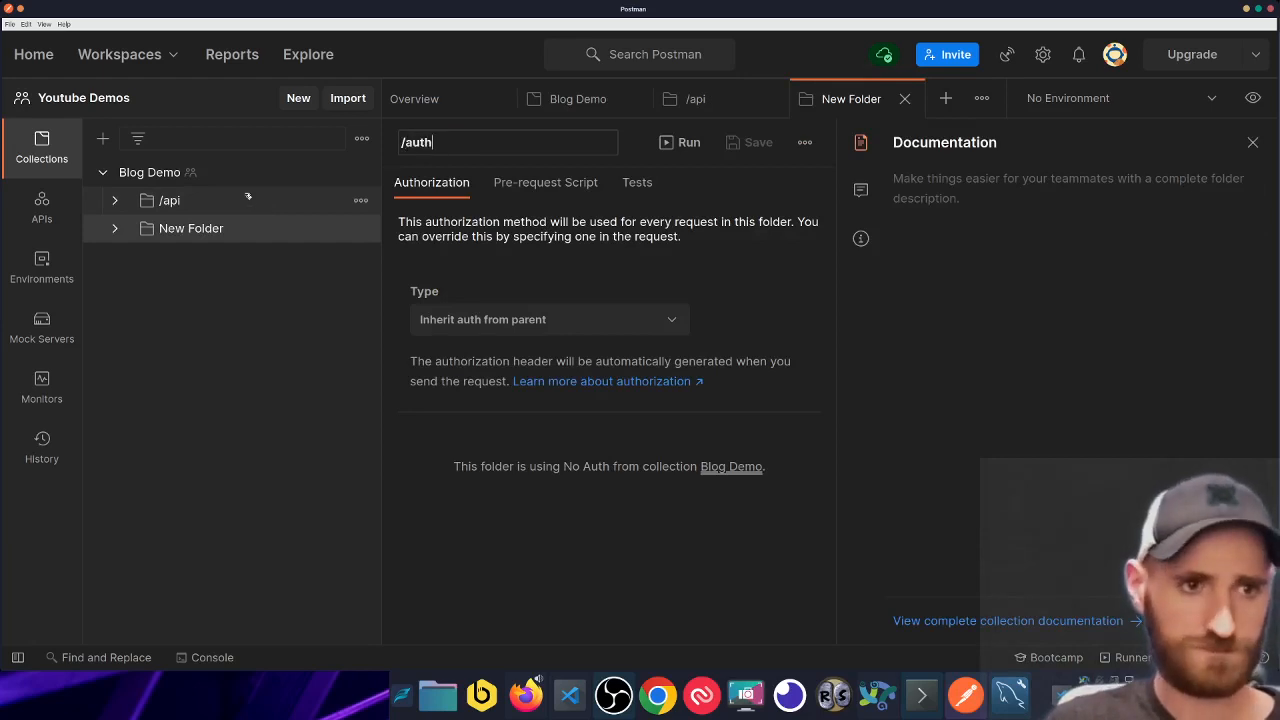
key(Return)
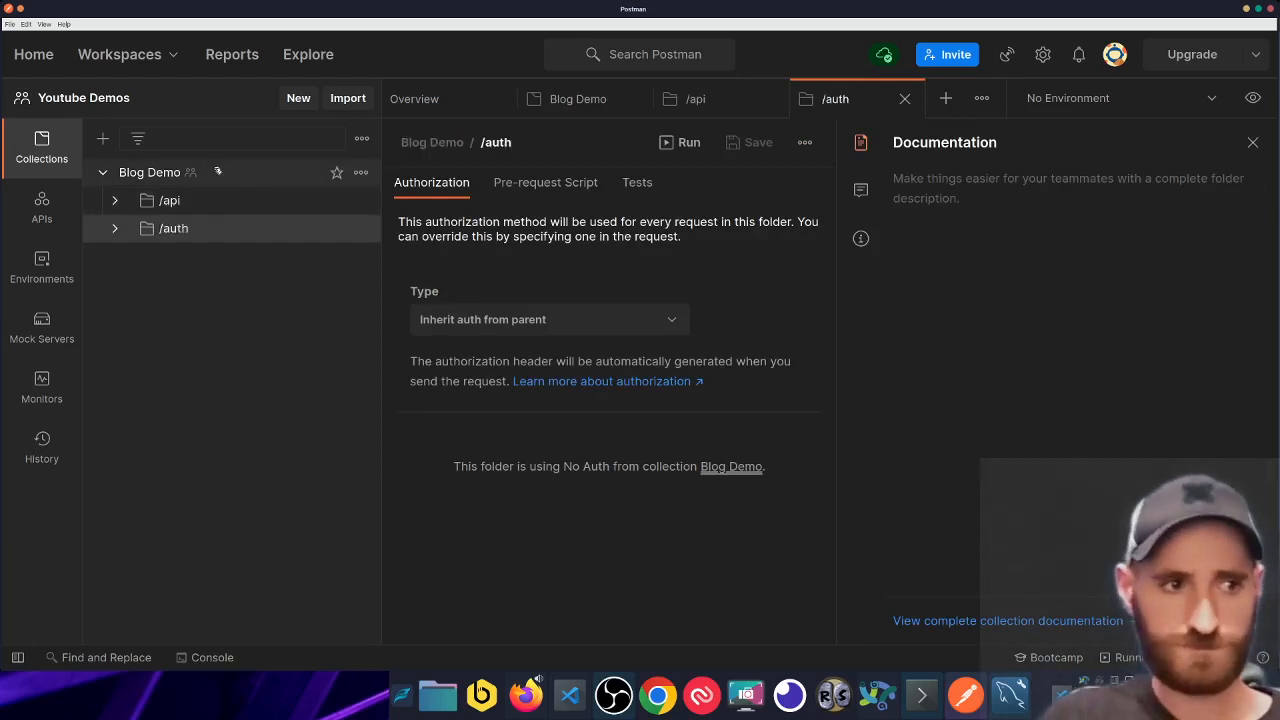
- Add a /blogs subfolder inside the /api folder
click(224, 201)
right_click(224, 203)
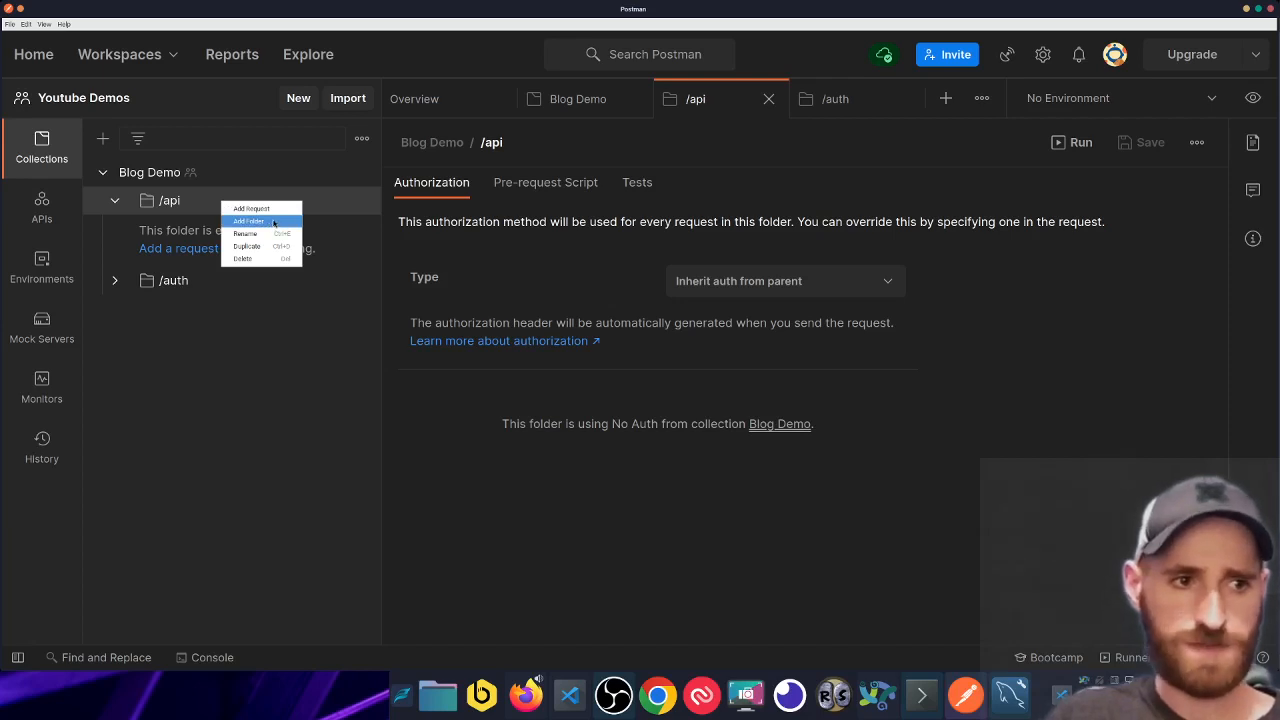
click(274, 222)
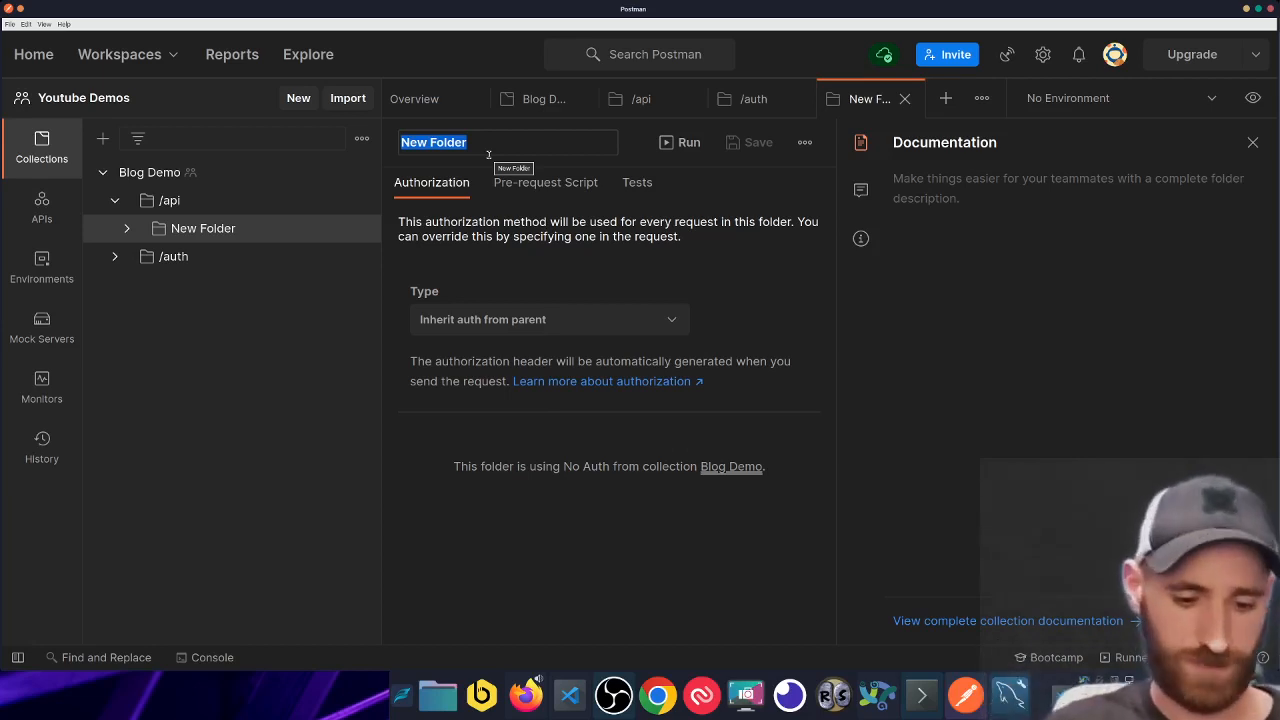
text(/blogs)
key(Return)
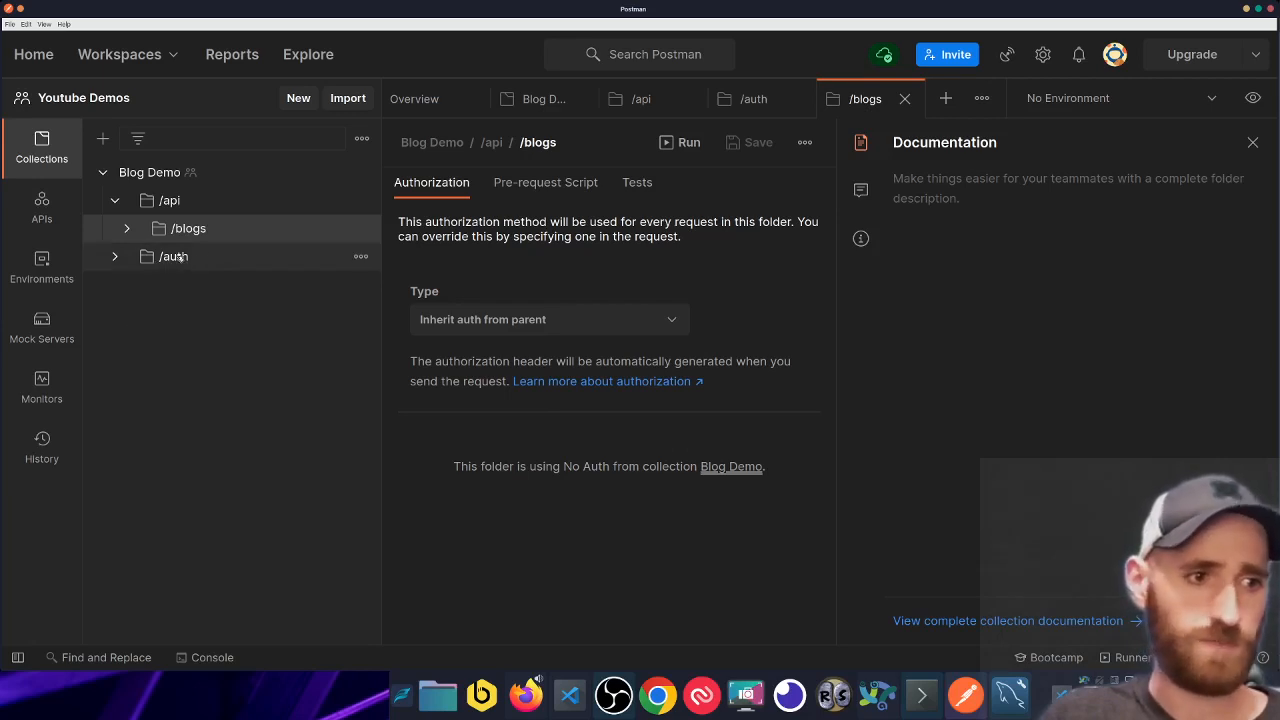
- Expand the folders and add a new request to the /auth folder
click(115, 257)
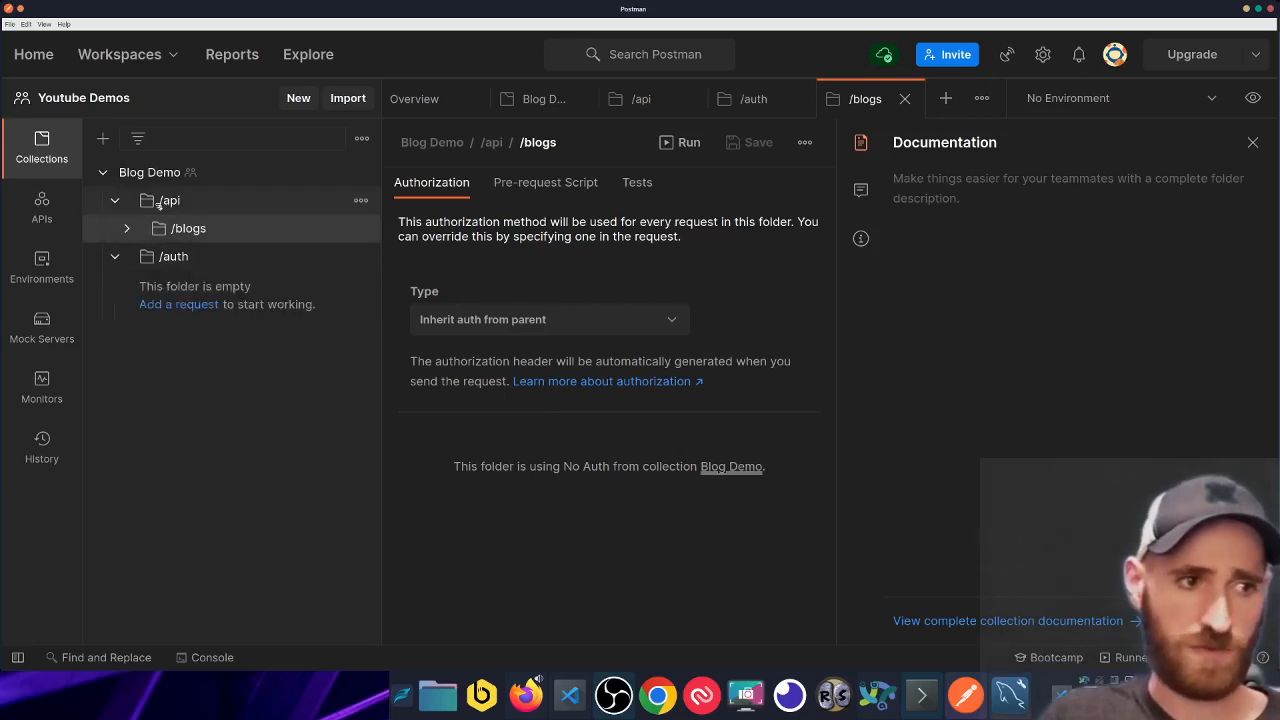
click(130, 229)
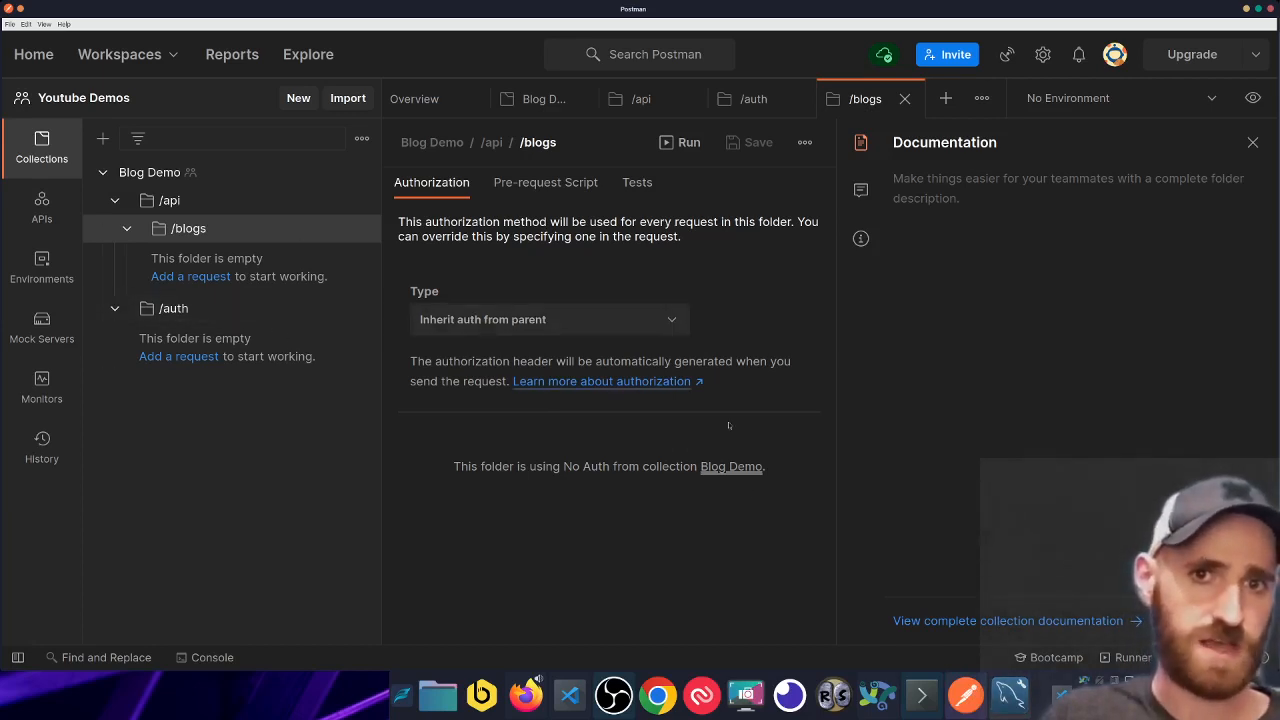
click(190, 356)
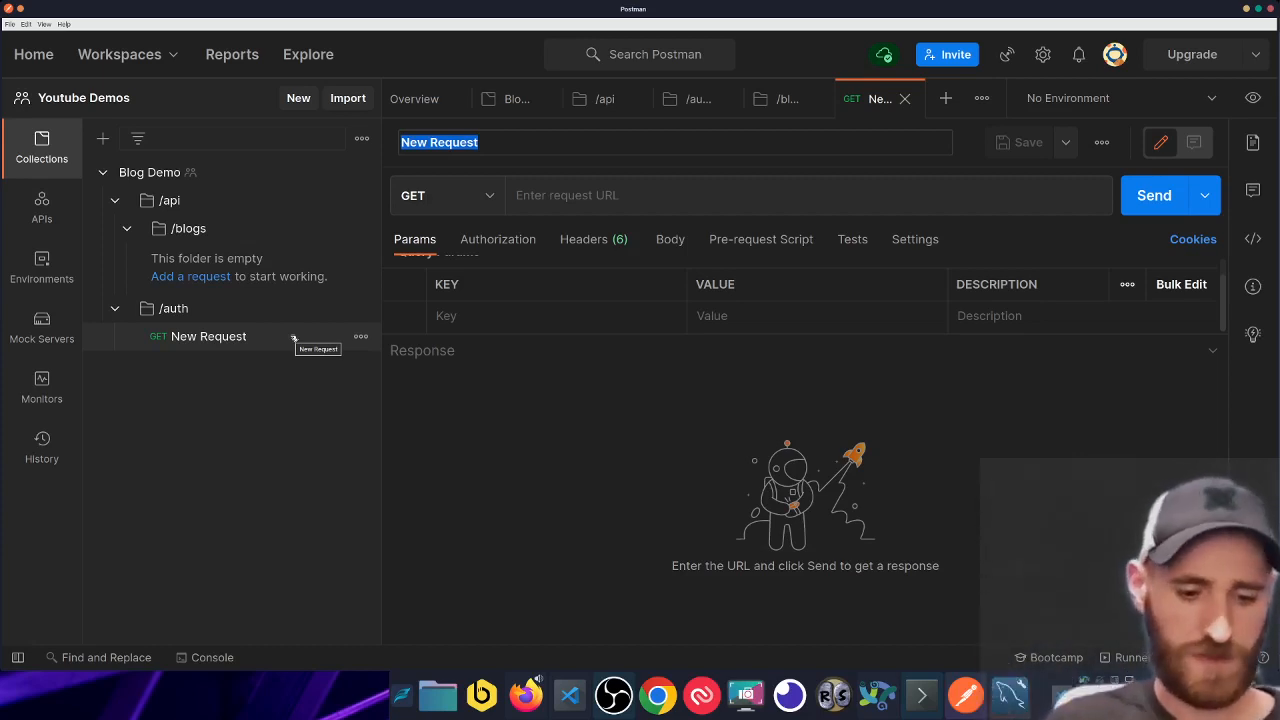
- Name the request /login, change its method to POST, and save it
text(/login)
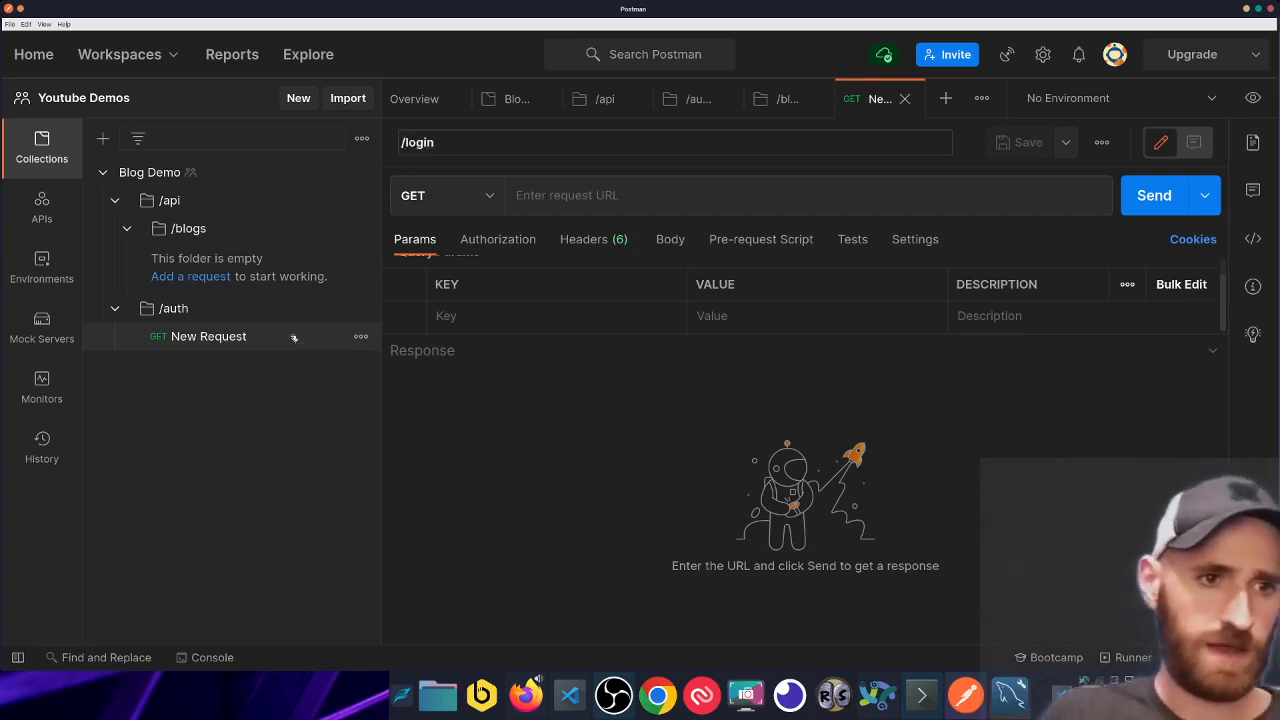
key(Return)
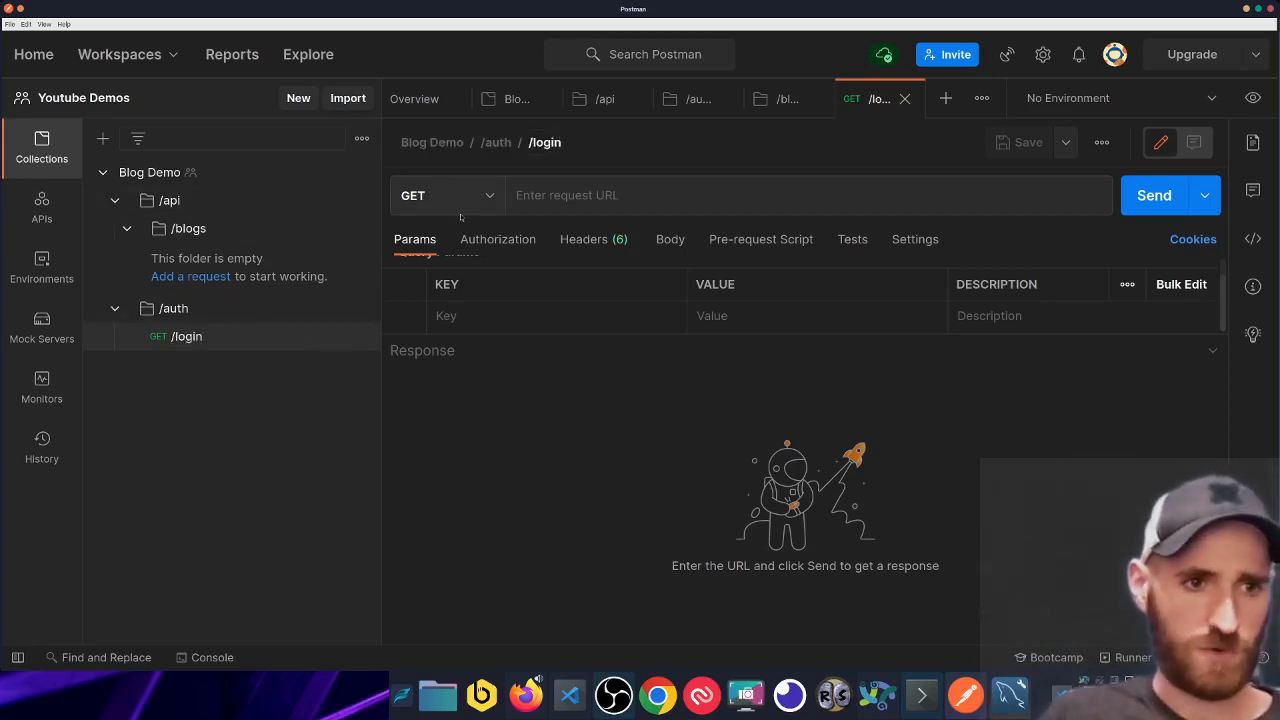
click(460, 195)
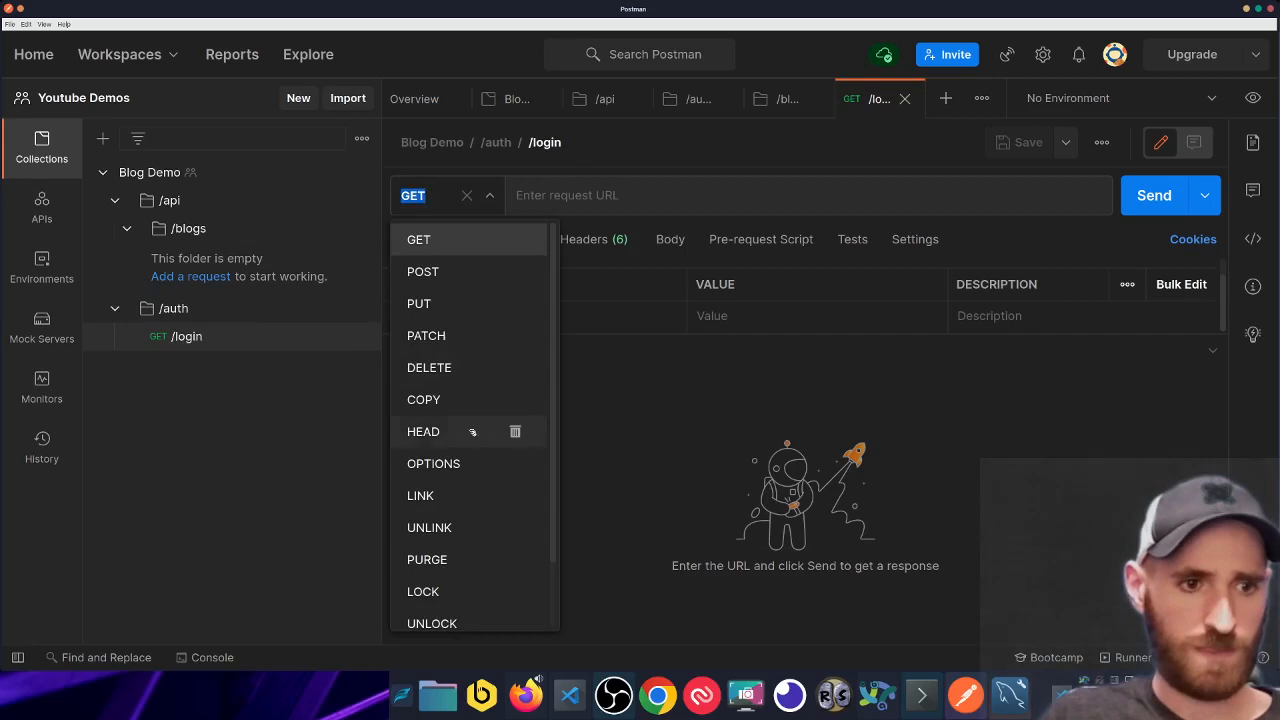
click(462, 272)
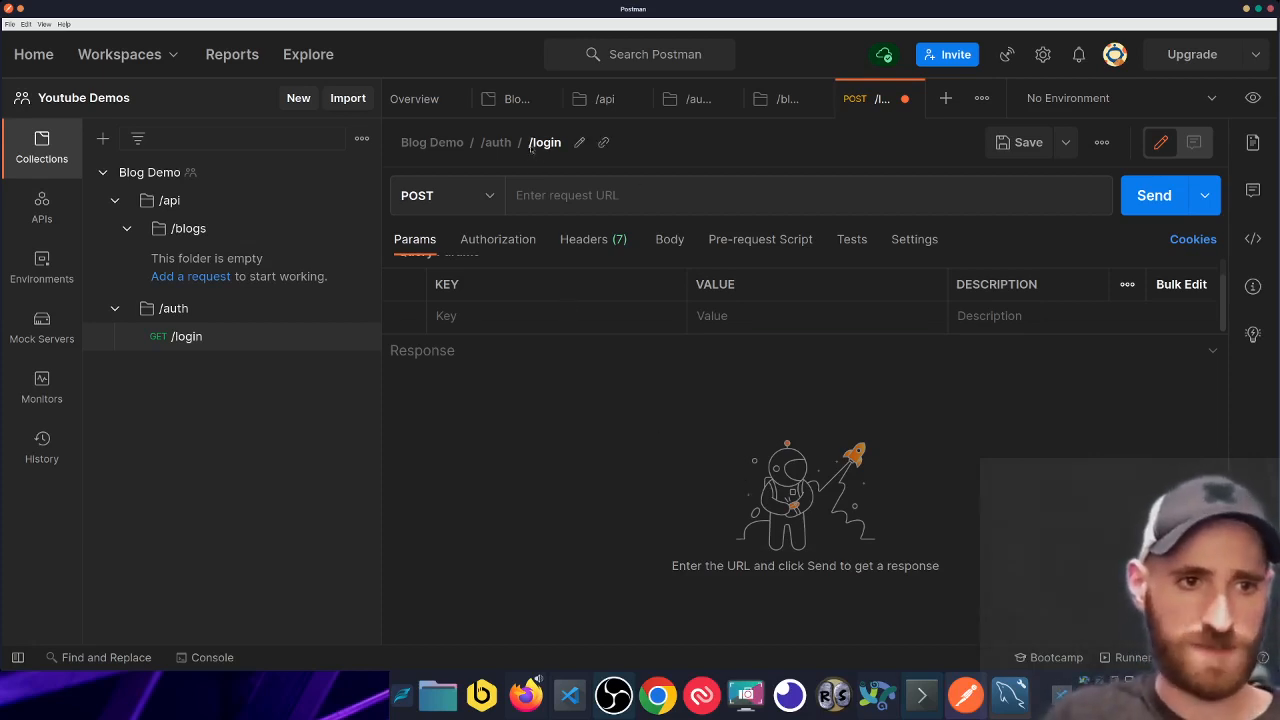
key(ctrl+s)
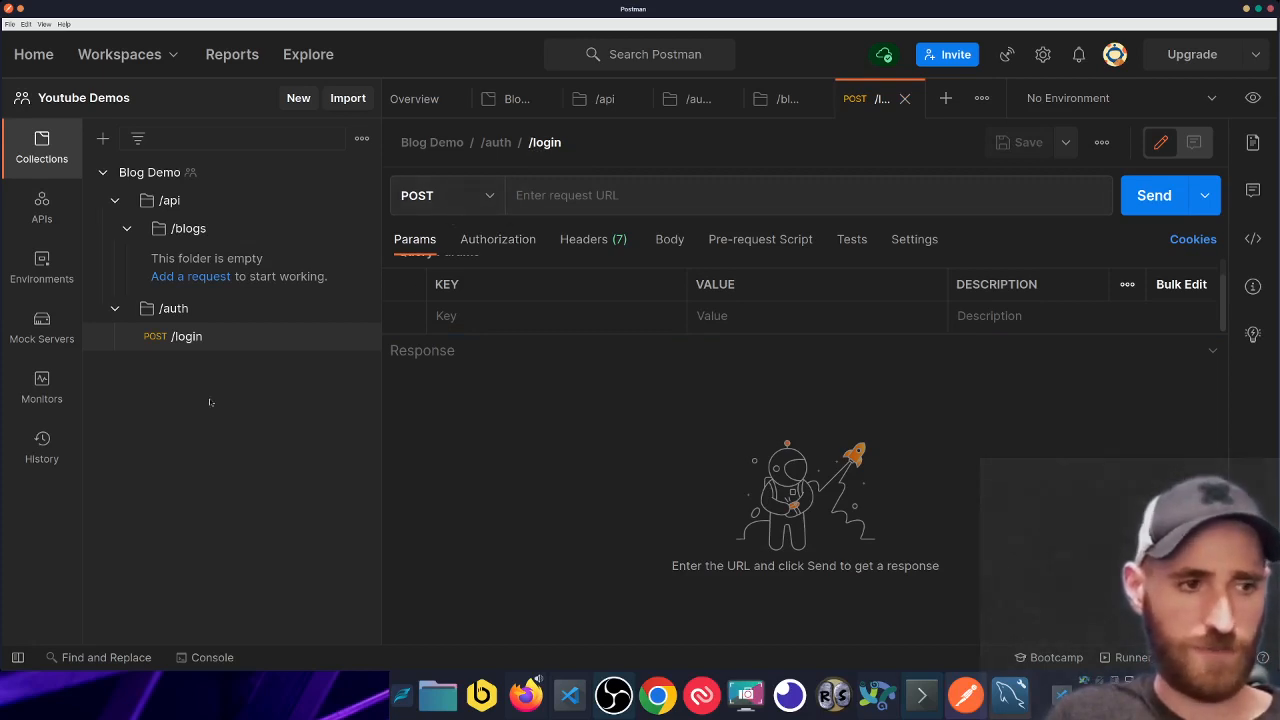
drag(156, 340, 115, 217)
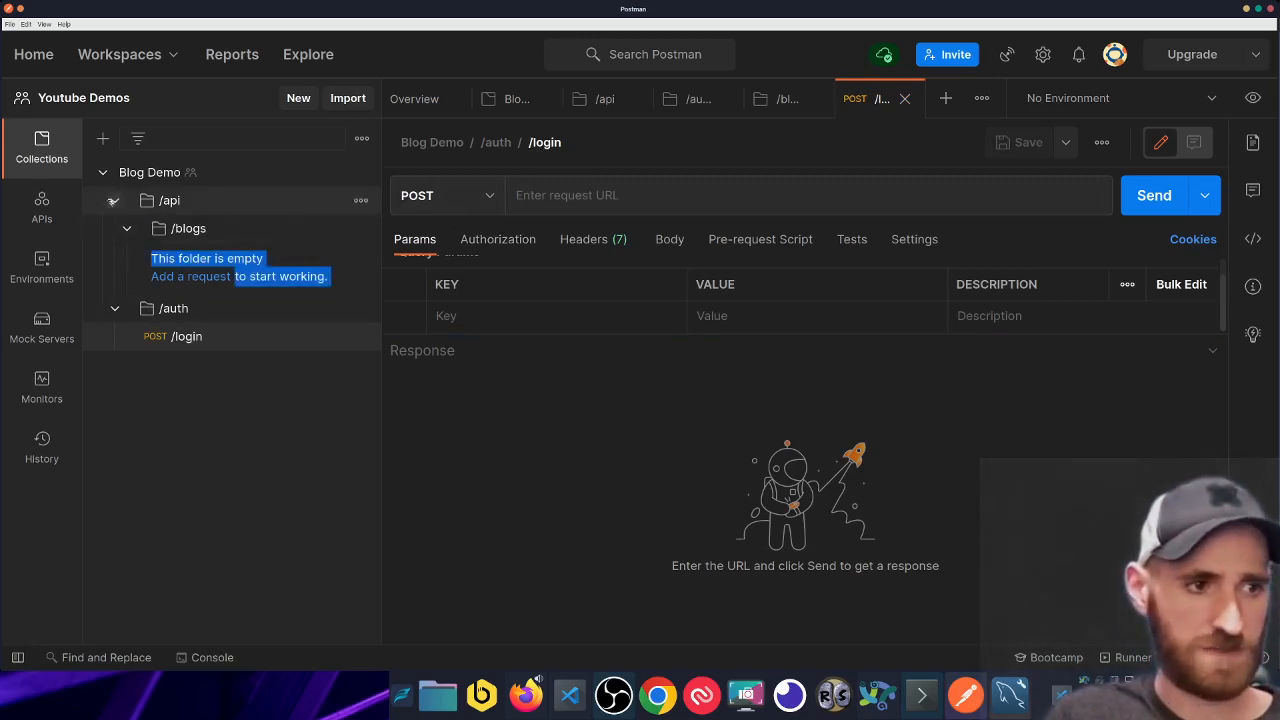
click(115, 200)
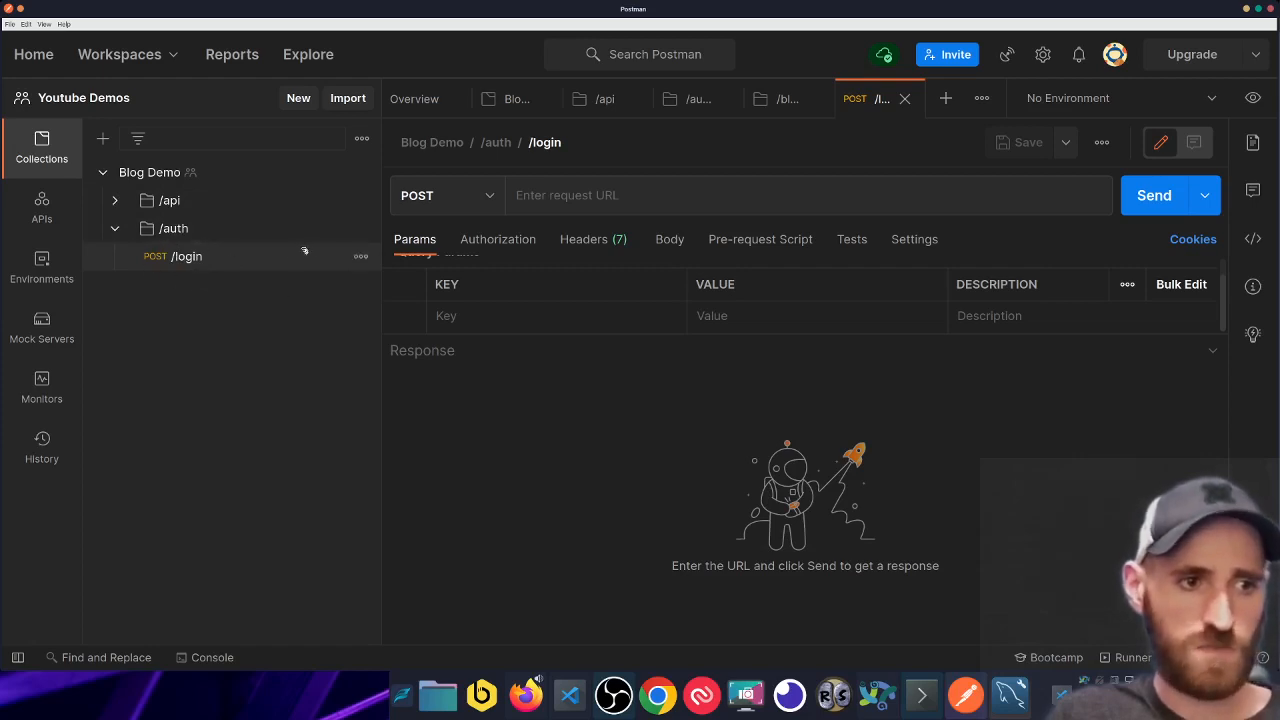
click(634, 208)
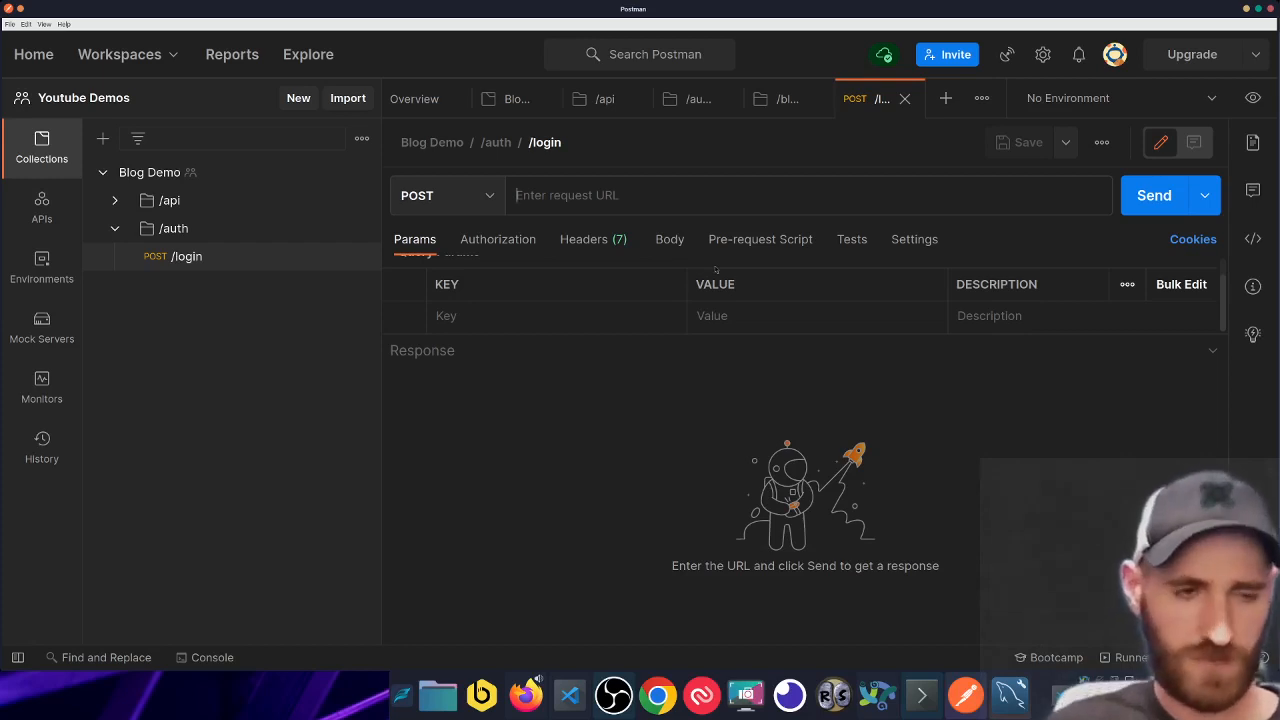
- Enter localhost:3000/auth/login as the /login request URL
text(localh)
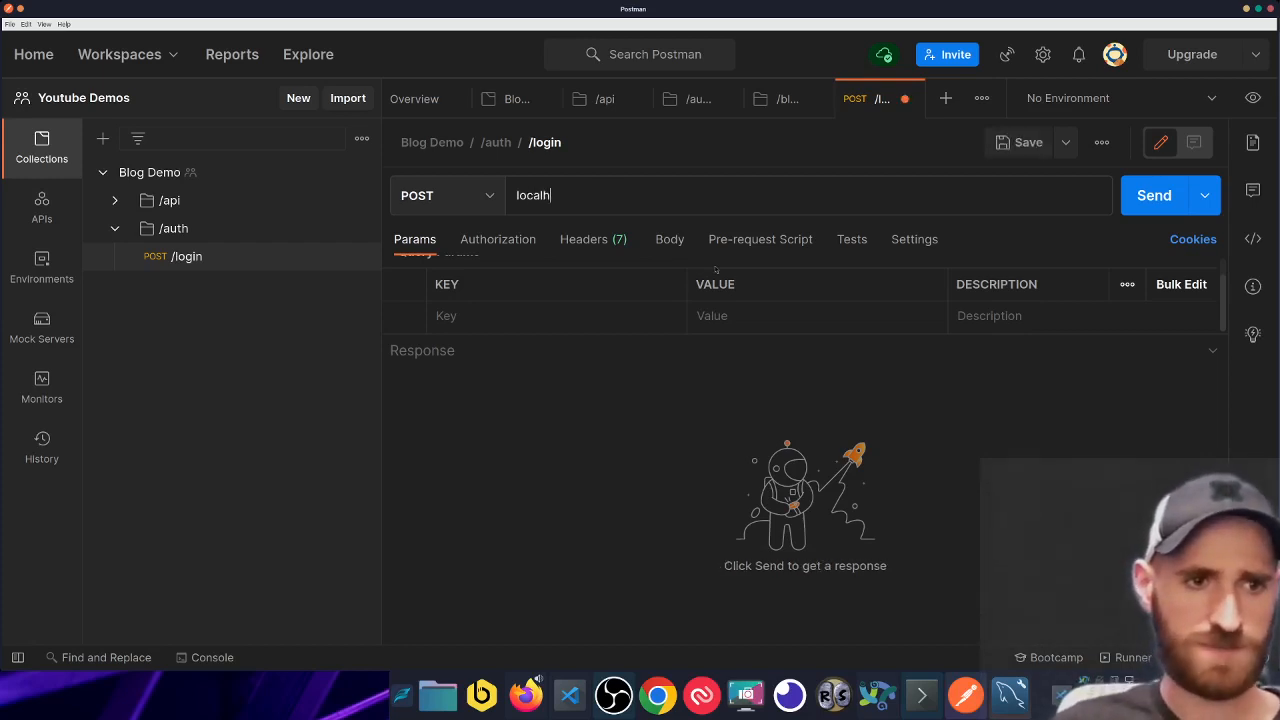
text(ost:3000/)
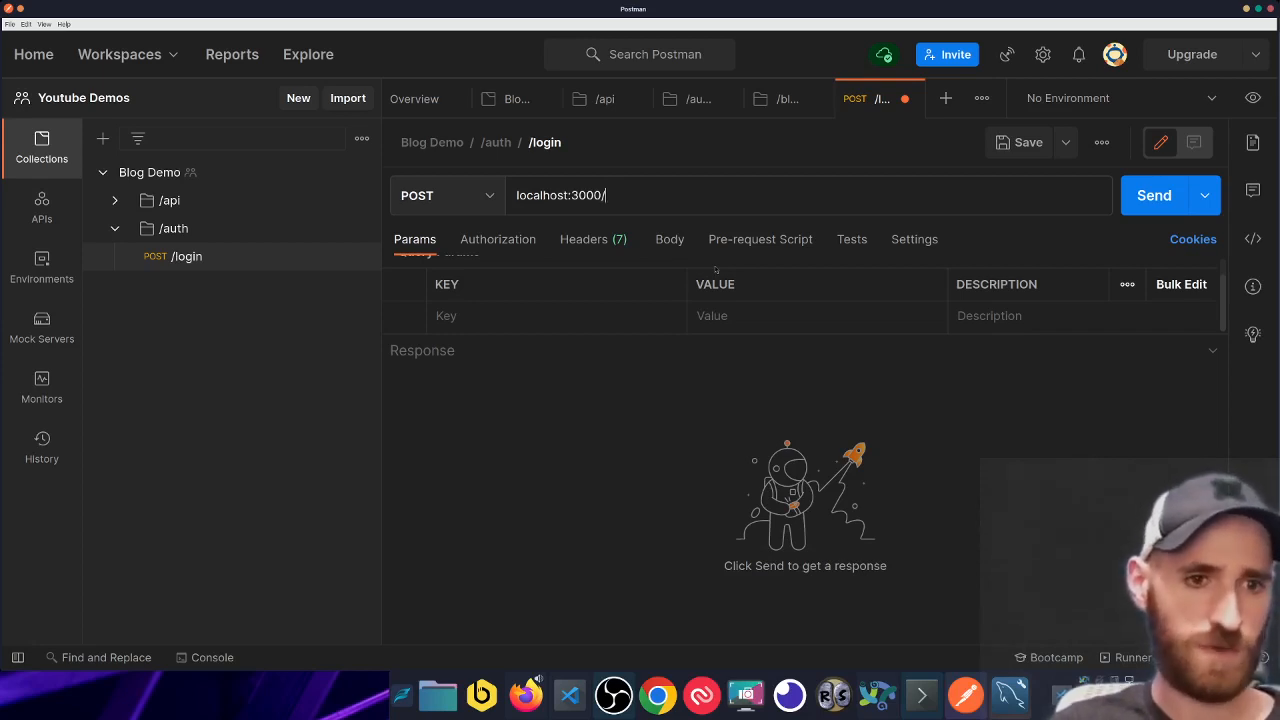
text(auth/)
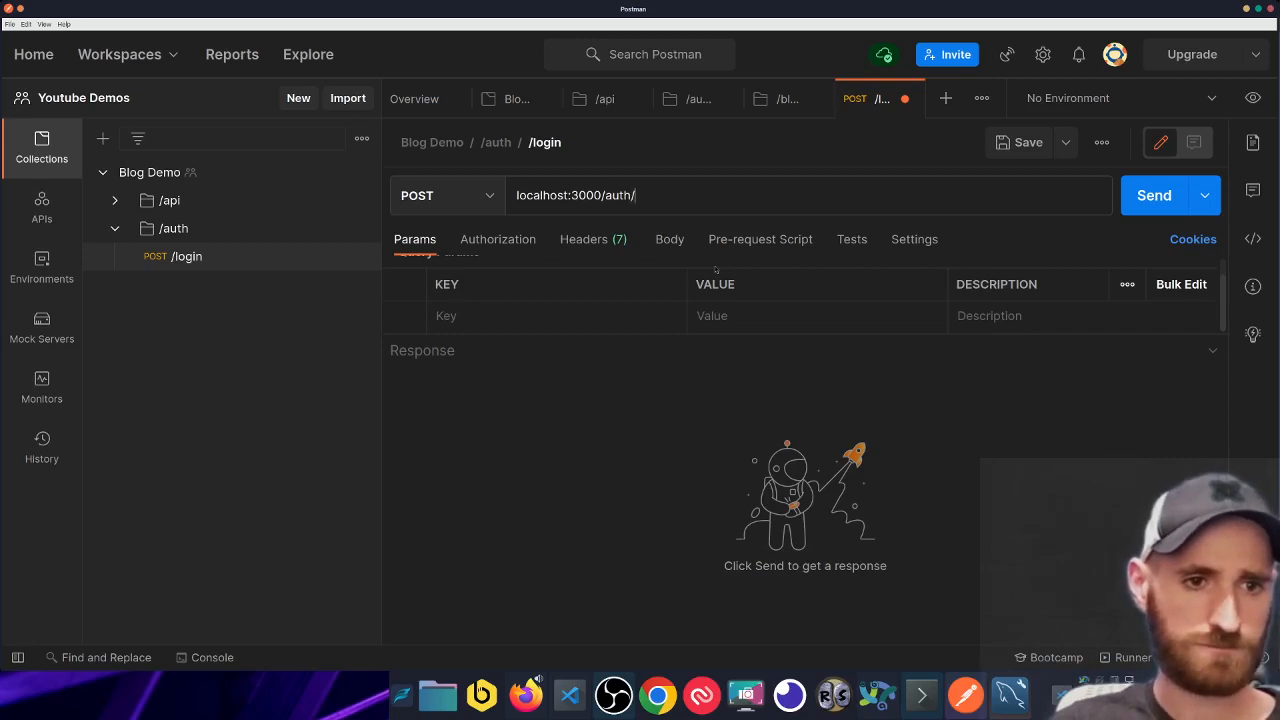
text(login)
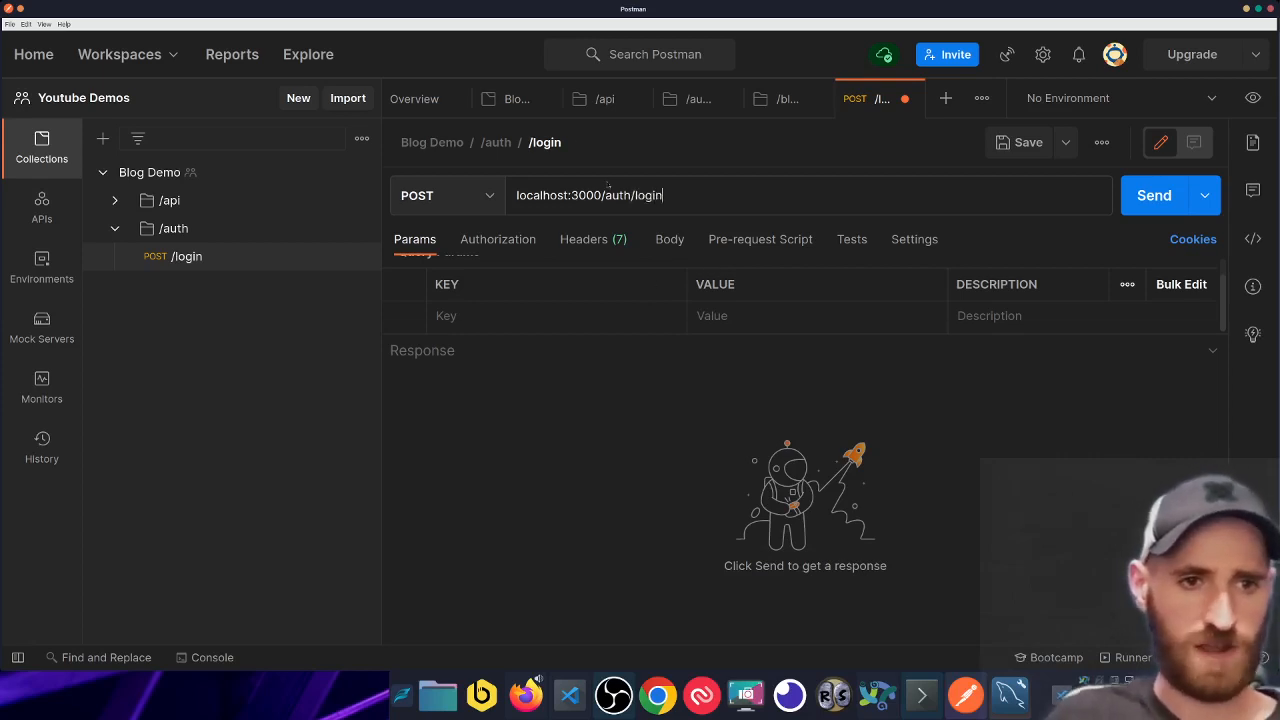
drag(602, 195, 446, 194)
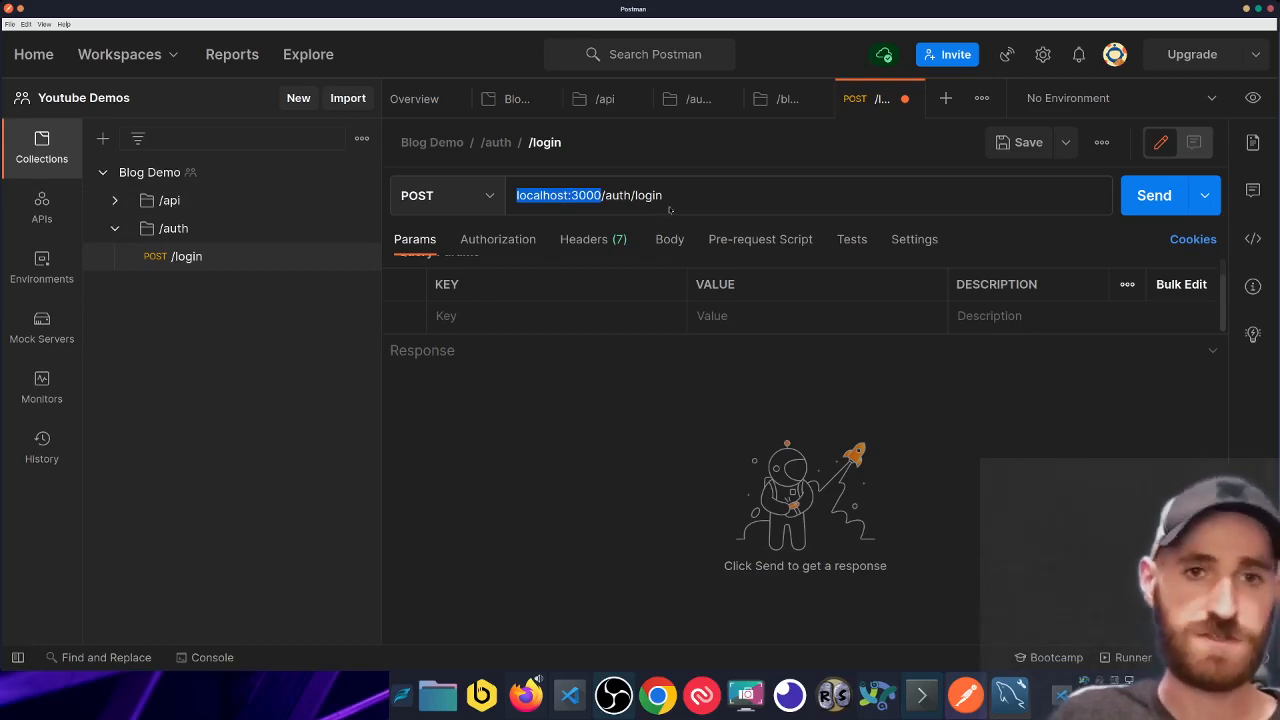
click(872, 200)
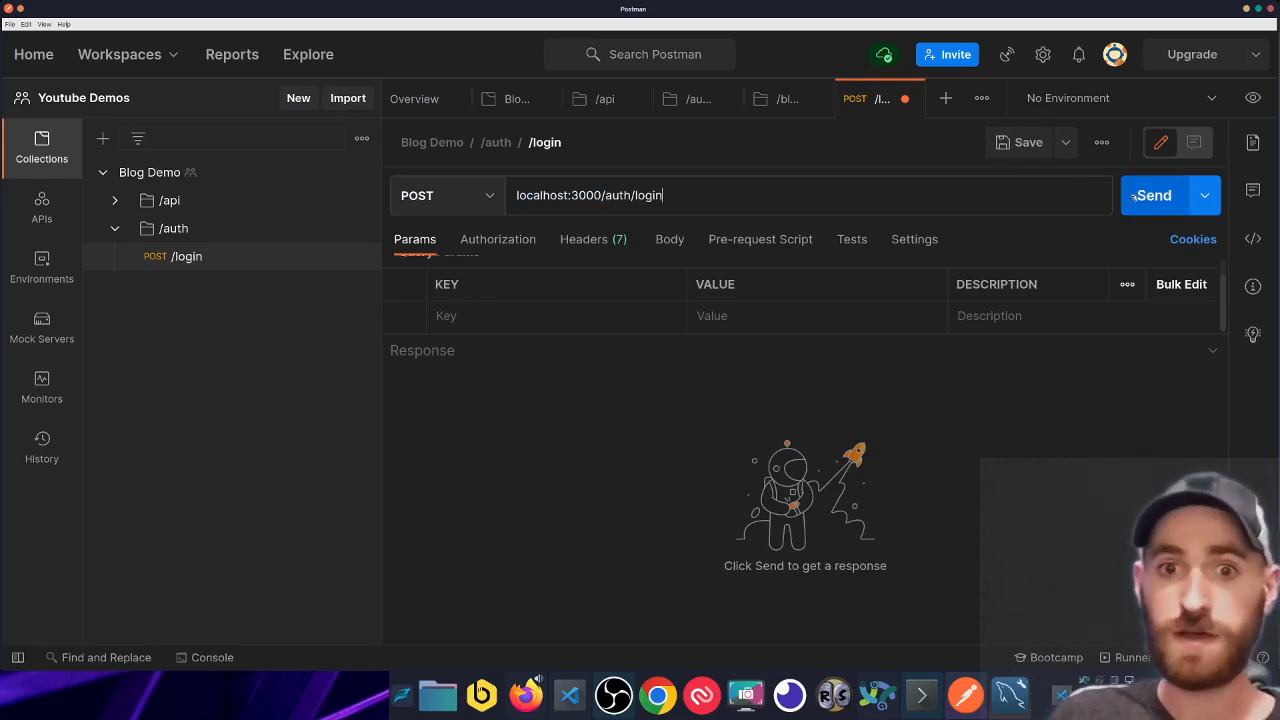
- Set the /login request body to raw JSON
click(669, 240)
drag(758, 337, 758, 450)
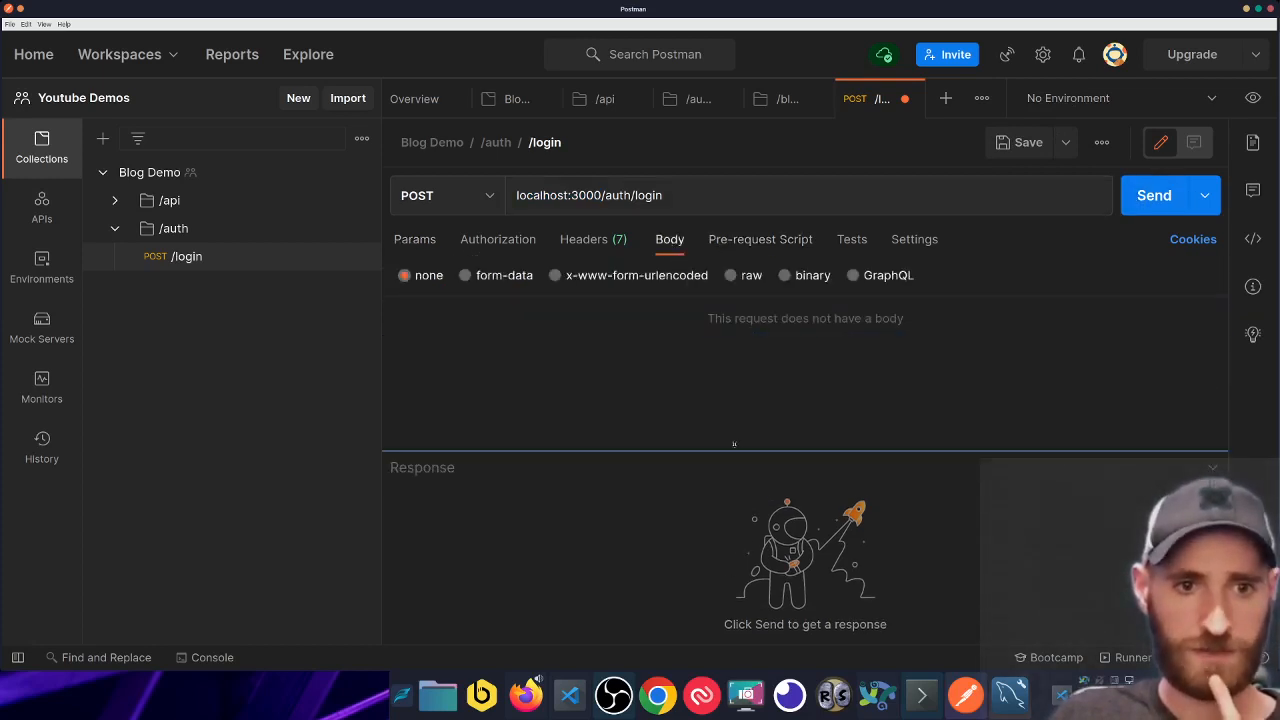
click(731, 275)
click(936, 279)
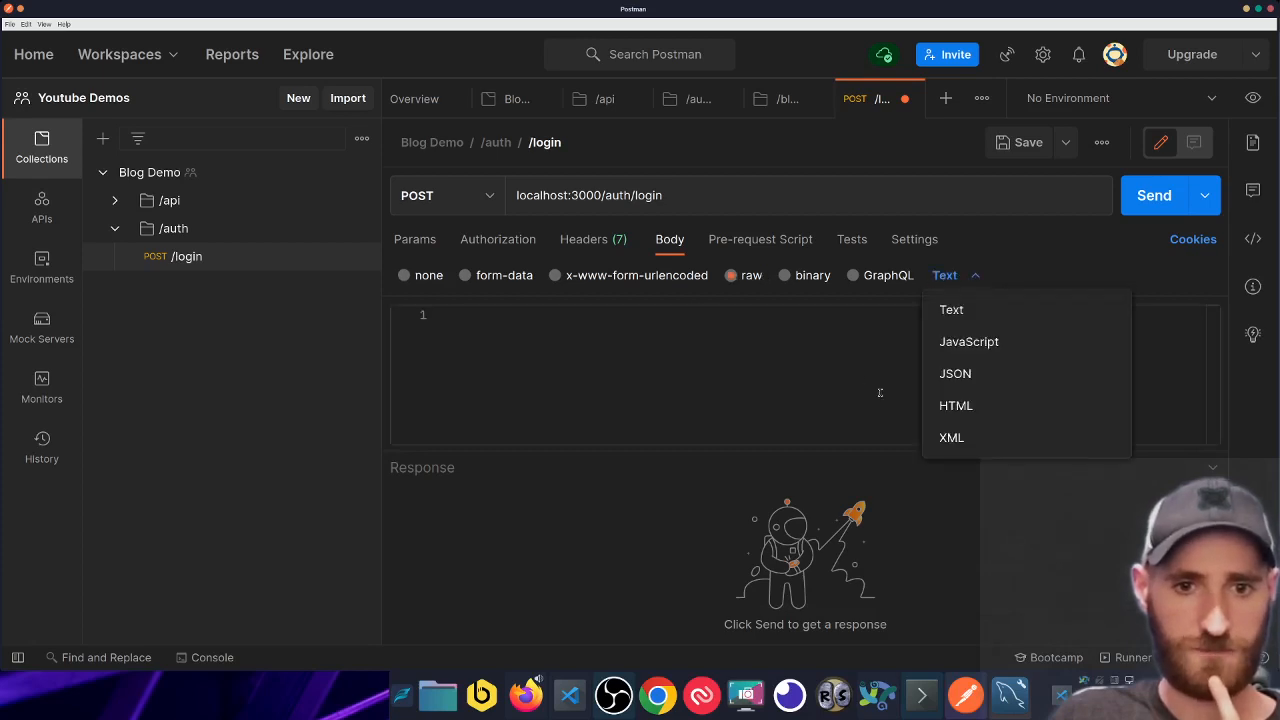
click(955, 372)
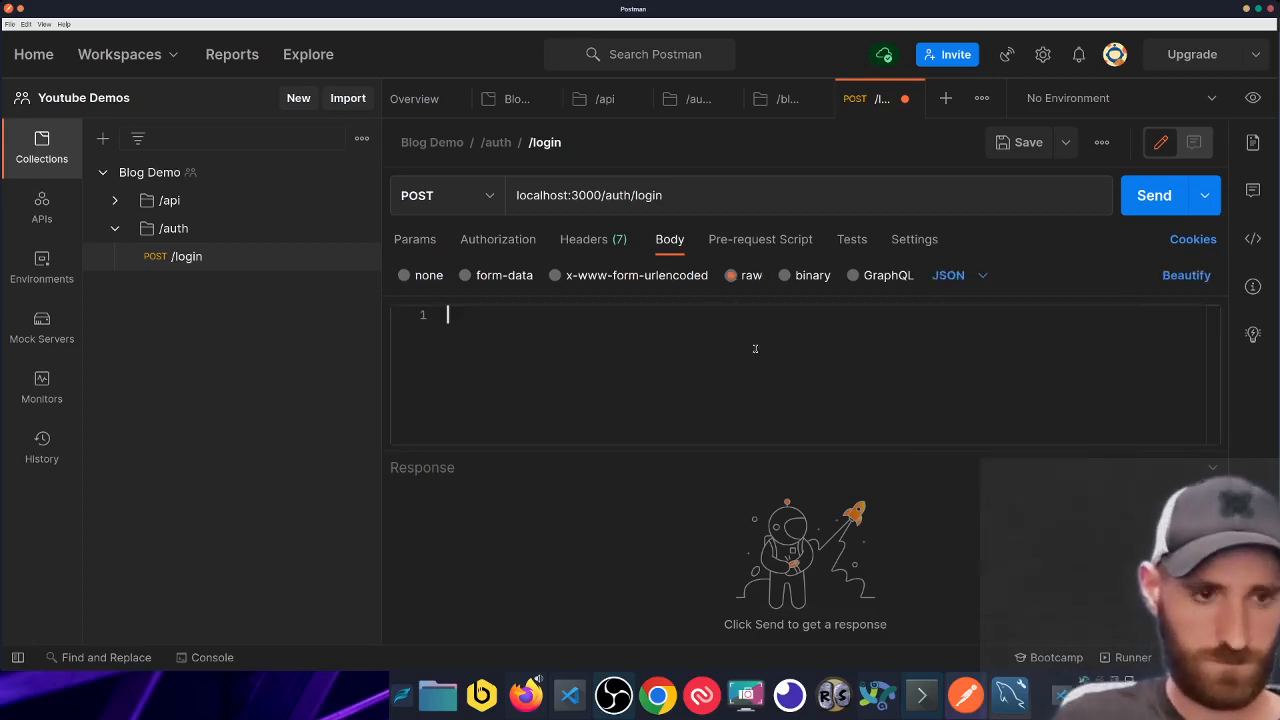
- Type a JSON object with an empty email key and a password key
text({)
key(Return)
text(")
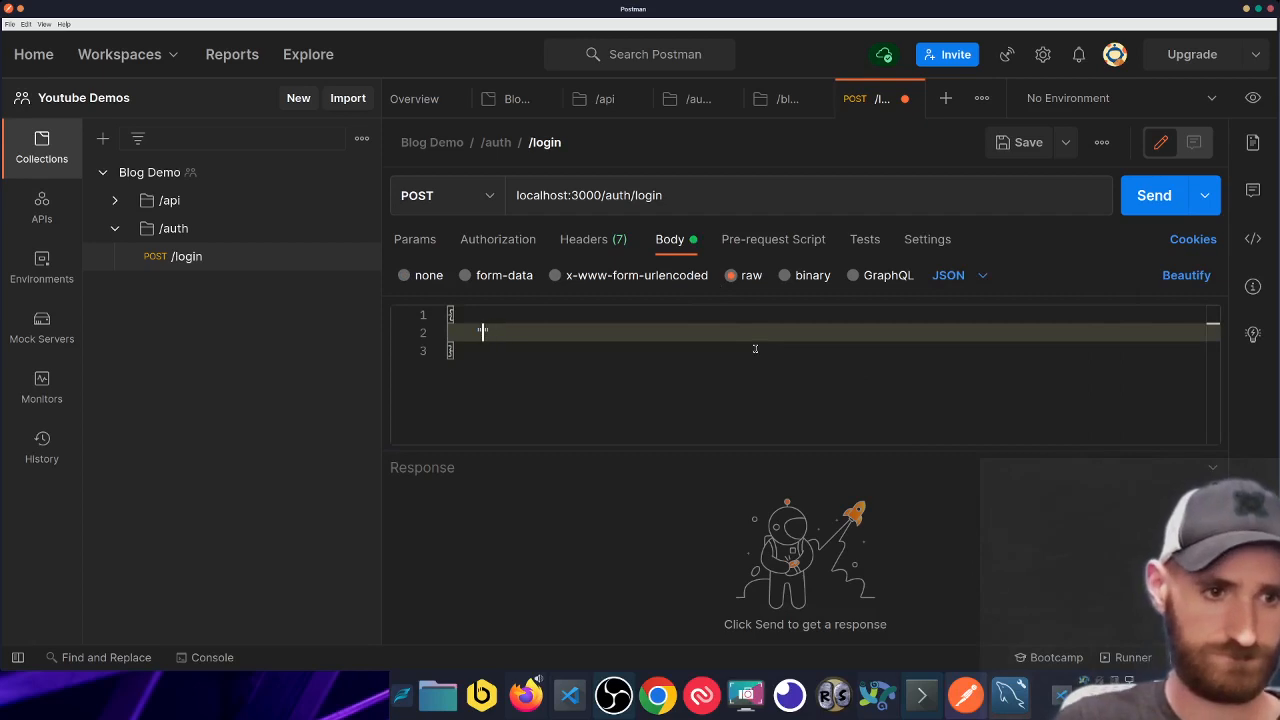
text(email": ")
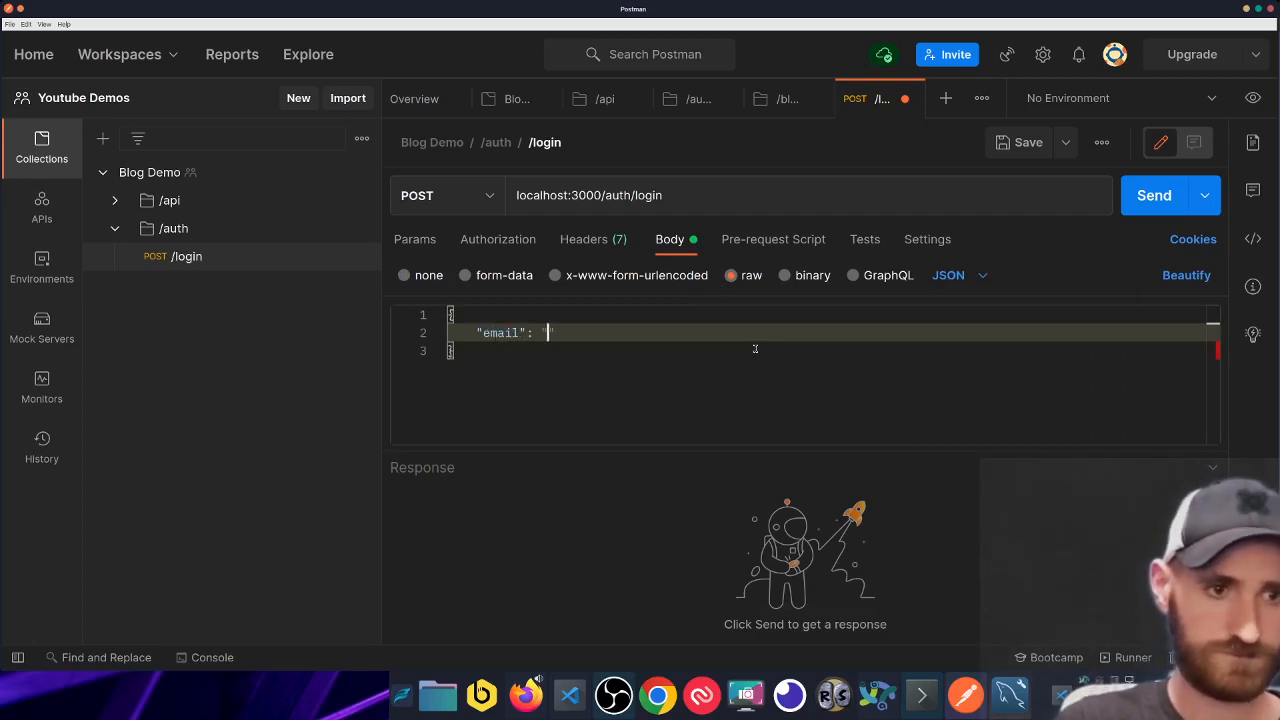
key(Right)
text(,)
key(Return)
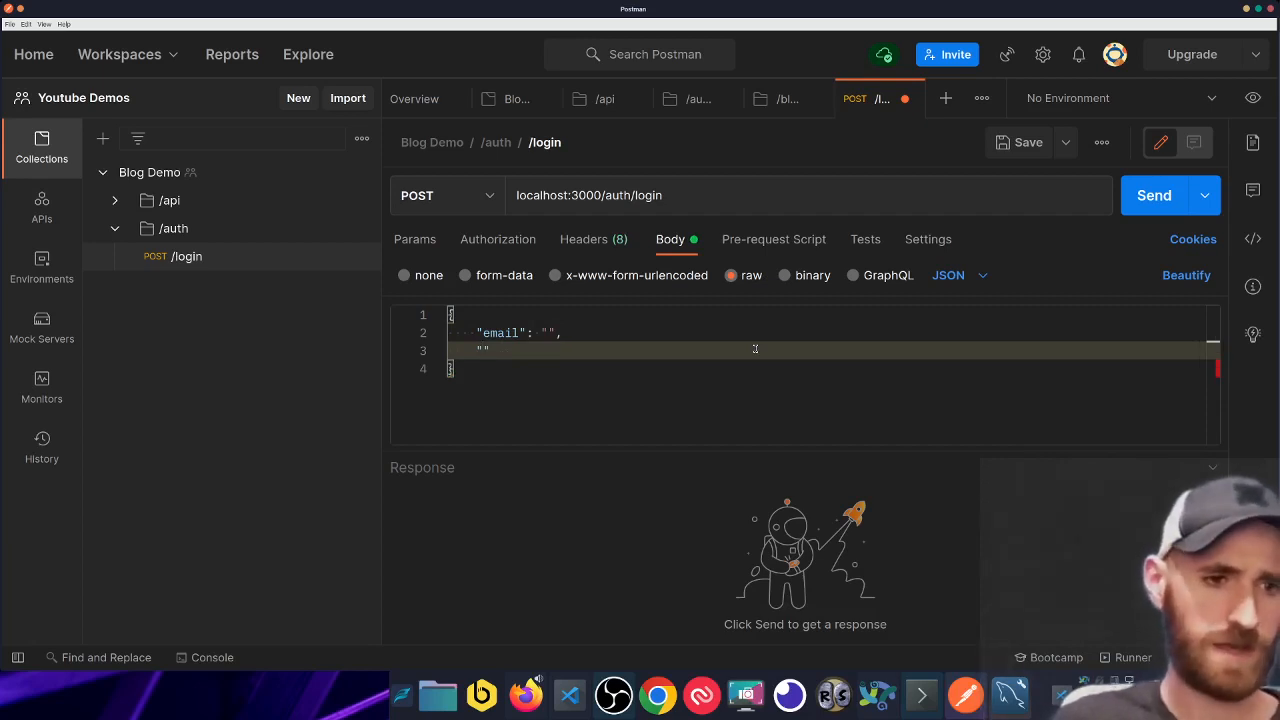
text(password":)
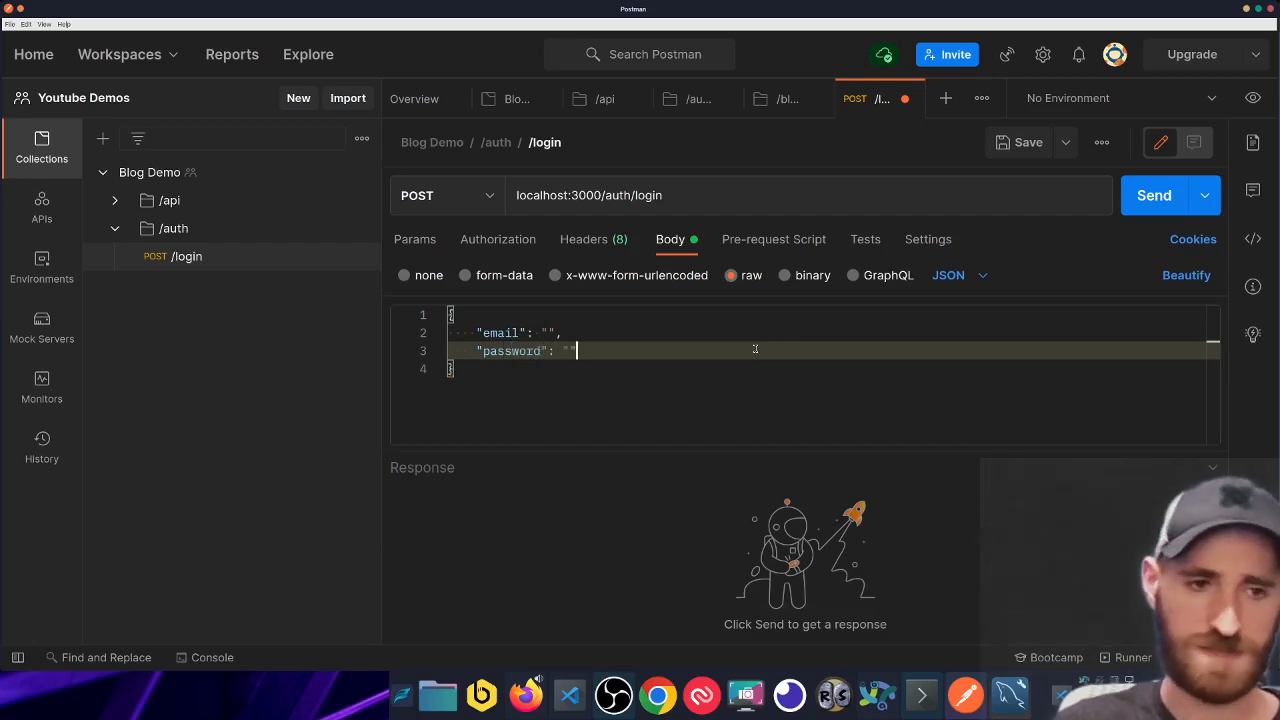
- Fill in the password value, leaving the email value empty
key(Up)
key(Left)
key(Left)
key(Down)
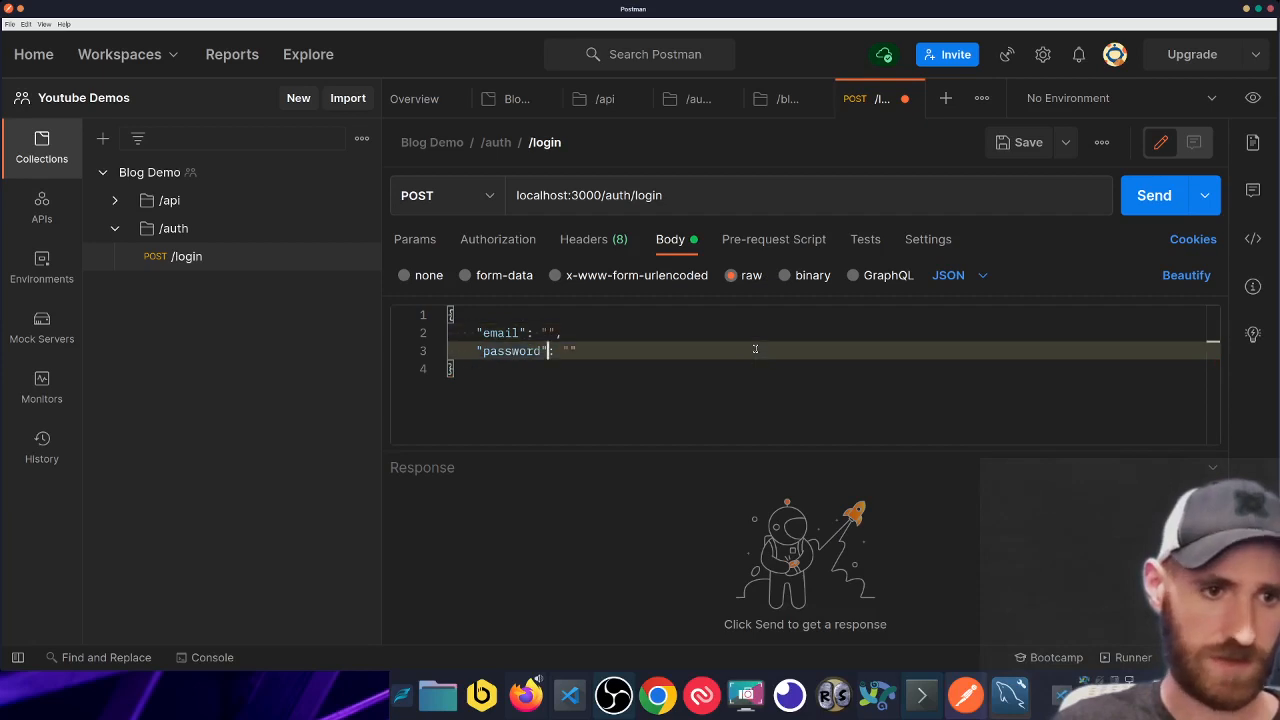
key(Right)
key(Right)
key(Right)
text(hunter2)
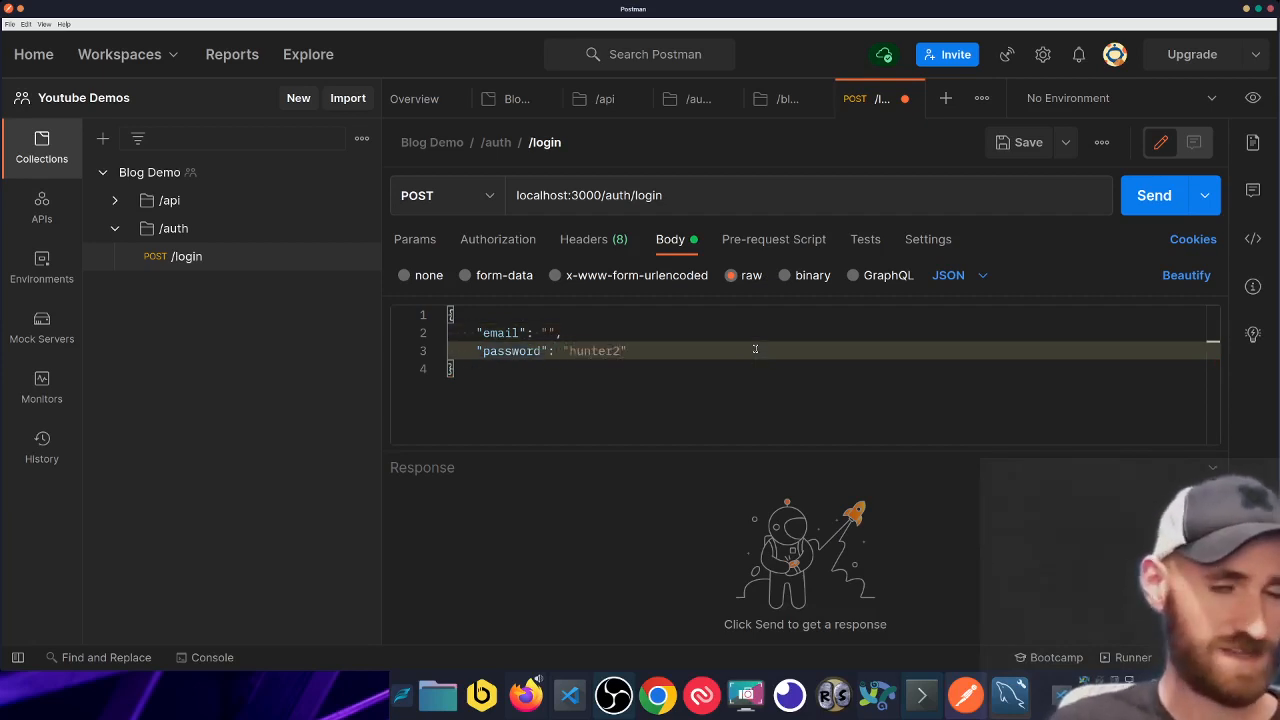
key(Up)
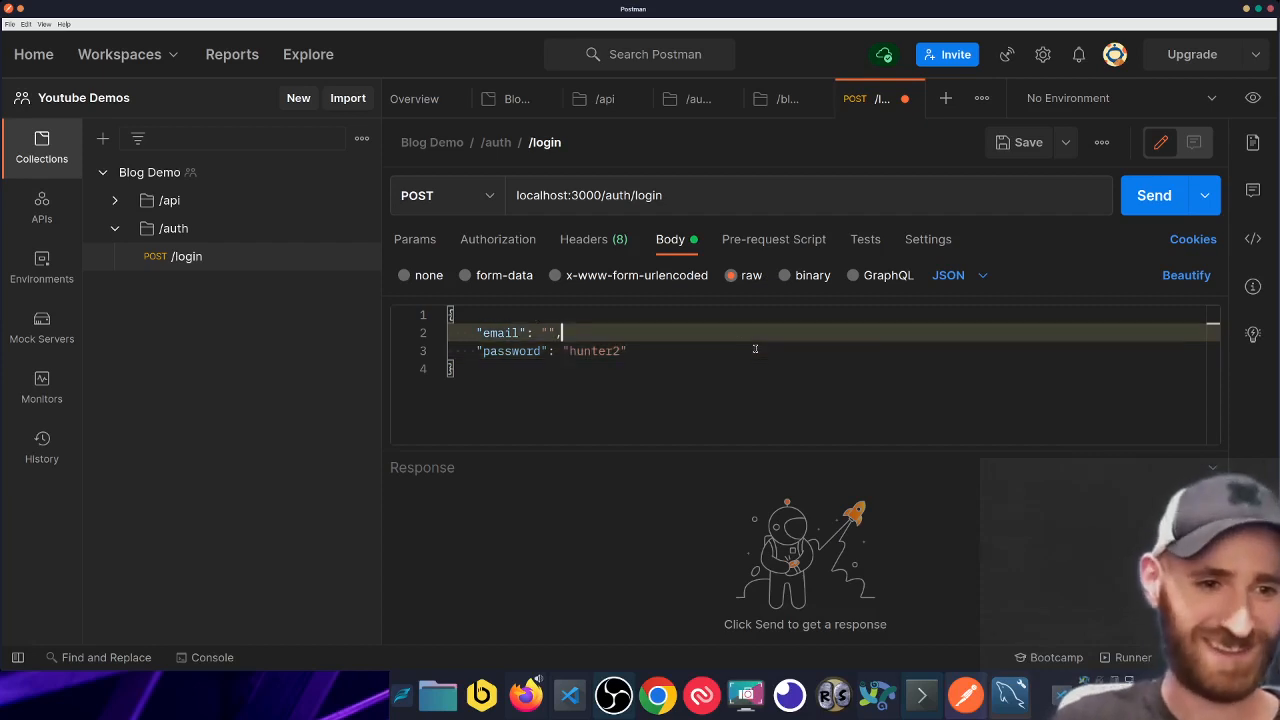
key(Left)
key(Left)
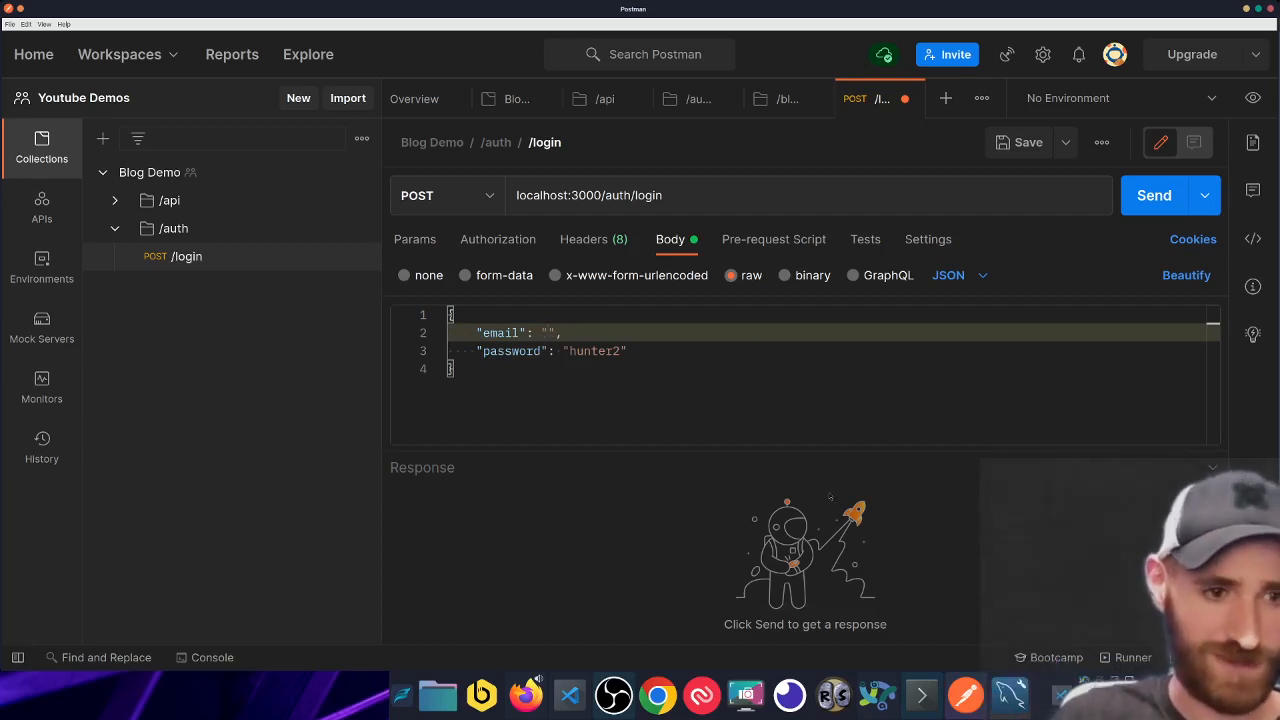
mouse_move(1008, 713)
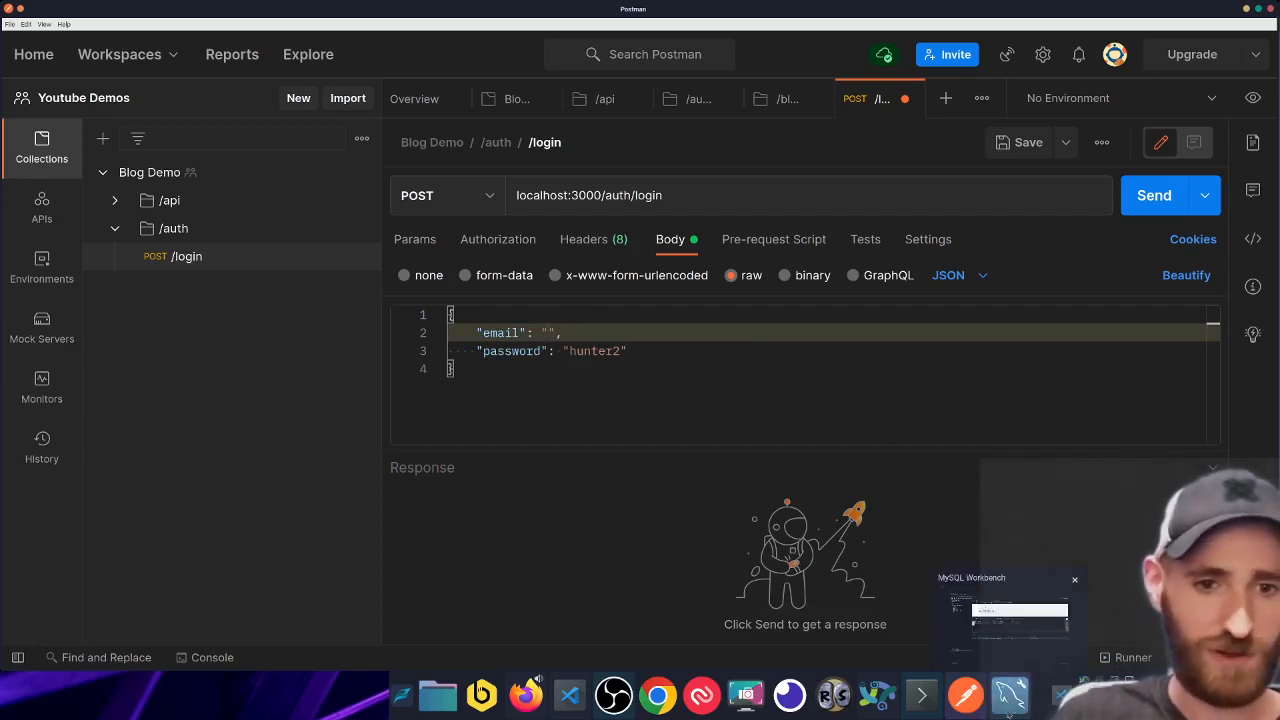
- Copy the second user's email from the MySQL Workbench Users results, then return to Postman
click(1008, 713)
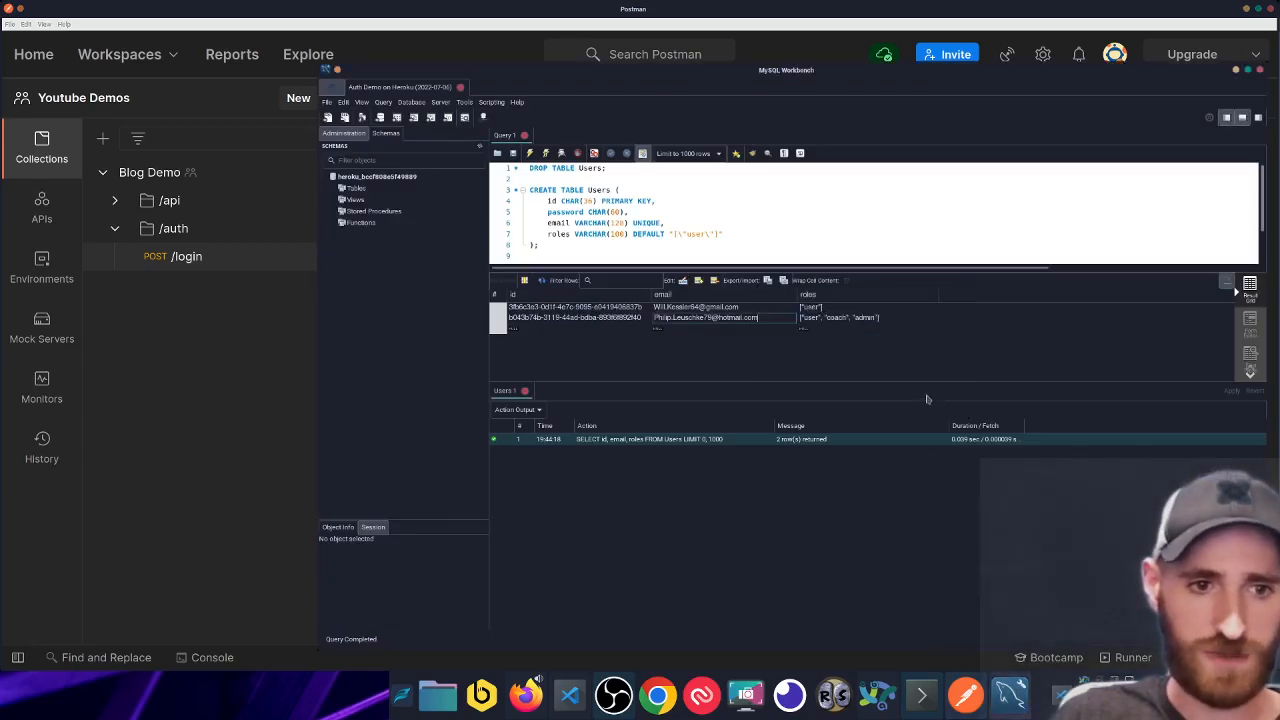
double_click(748, 317)
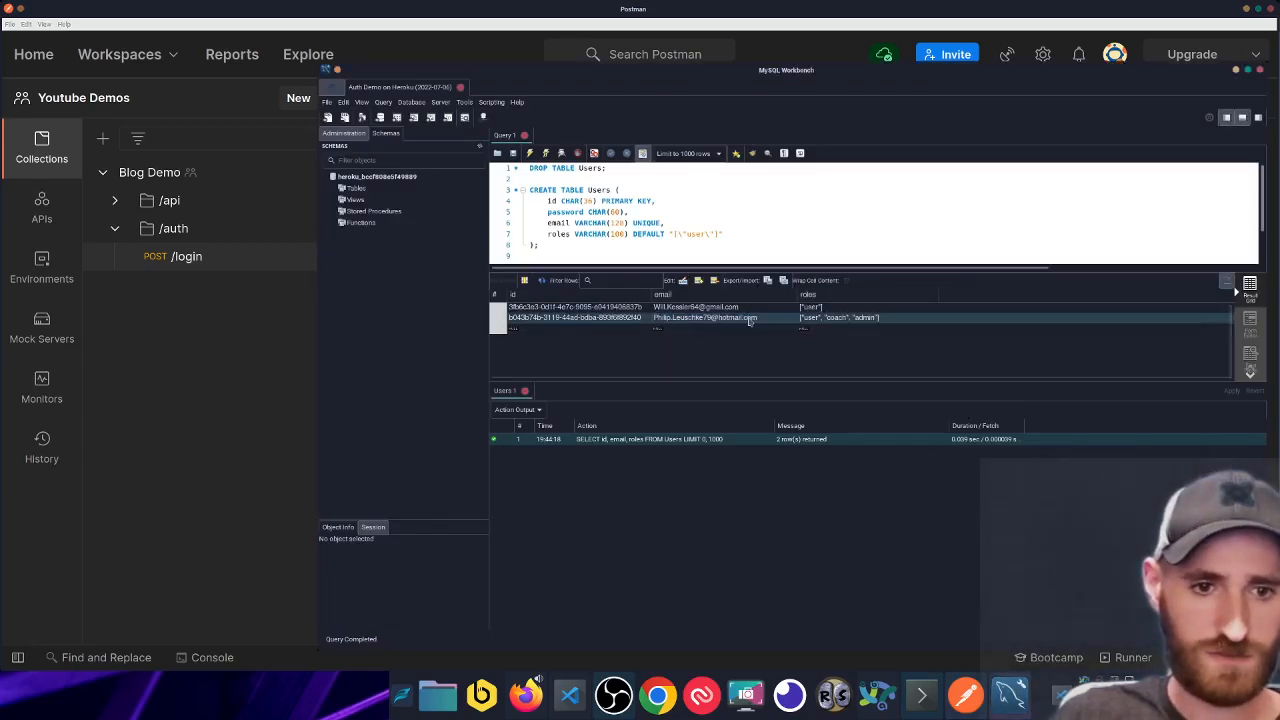
right_click(748, 317)
double_click(715, 318)
key(ctrl+c)
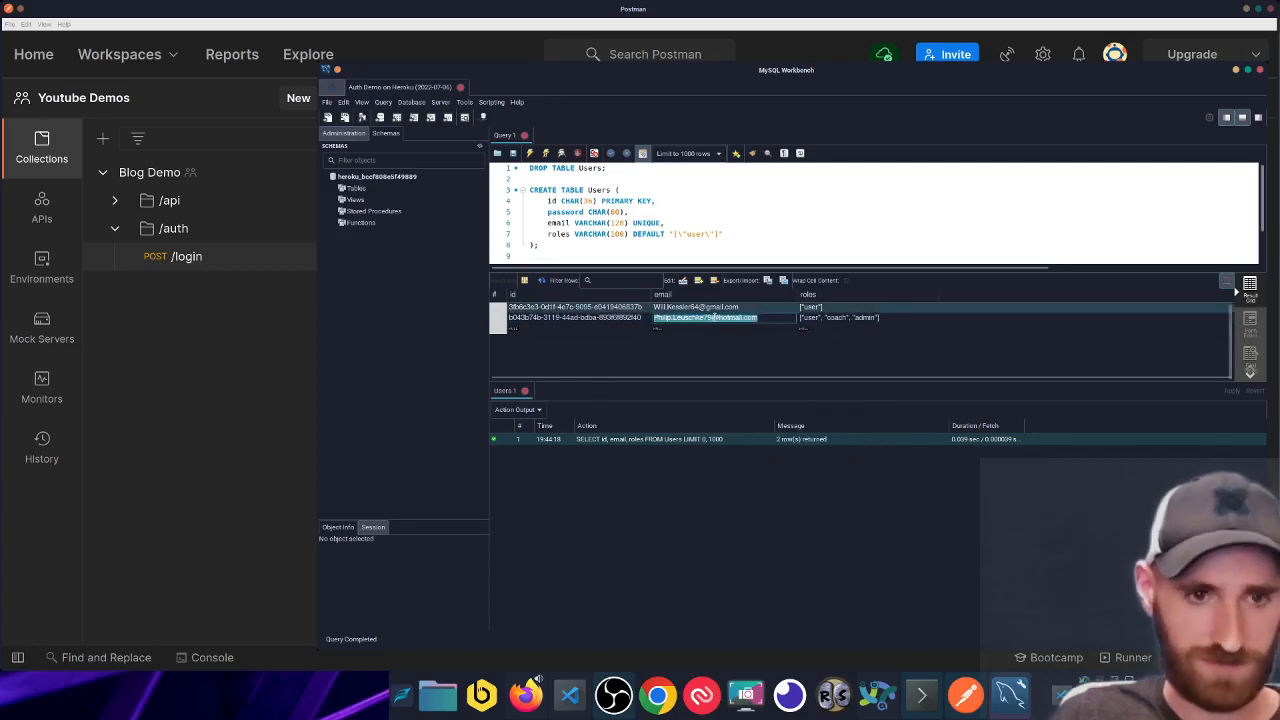
click(281, 450)
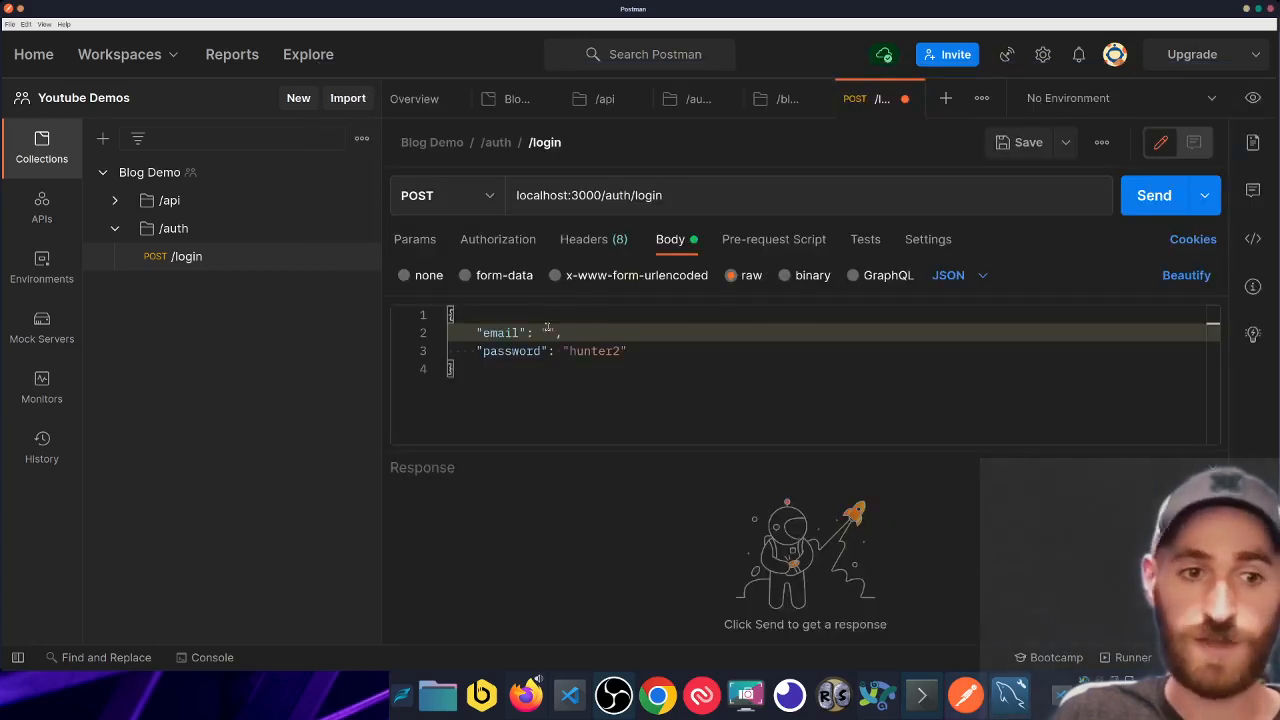
- Paste the user's email into the body and send the login request
key(ctrl+v)
key(ctrl+a)
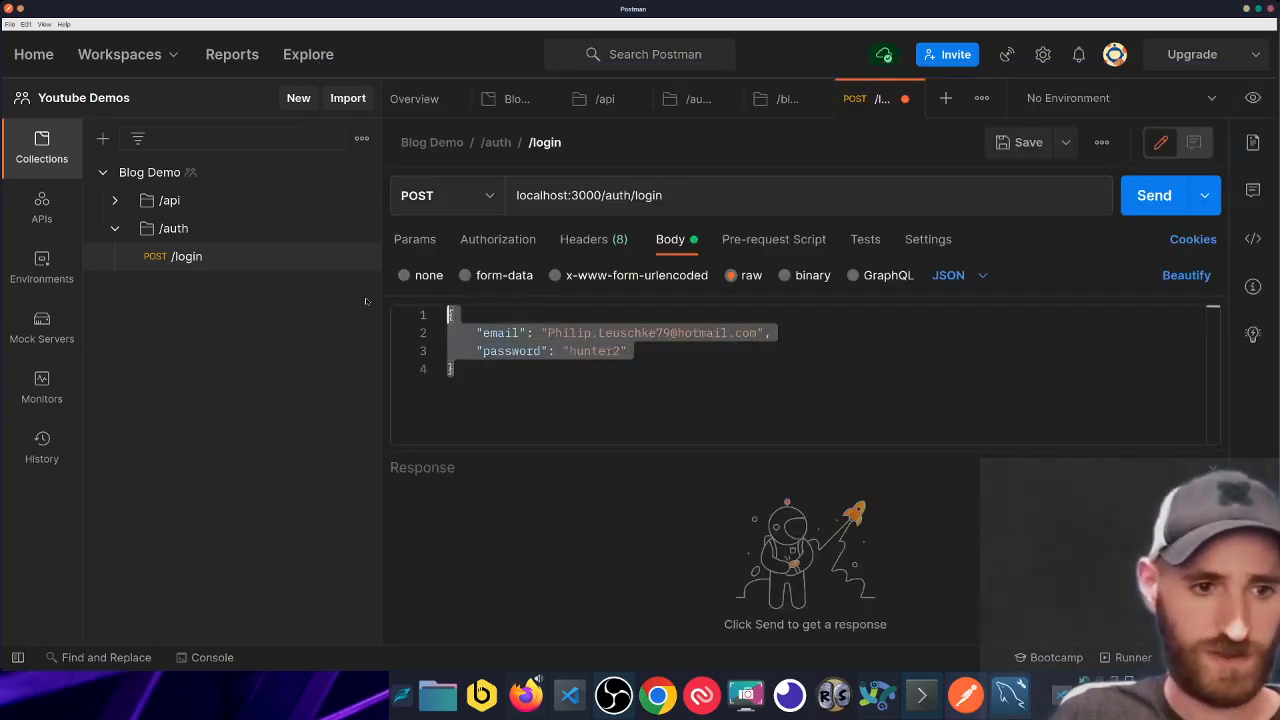
key(ctrl+Return)
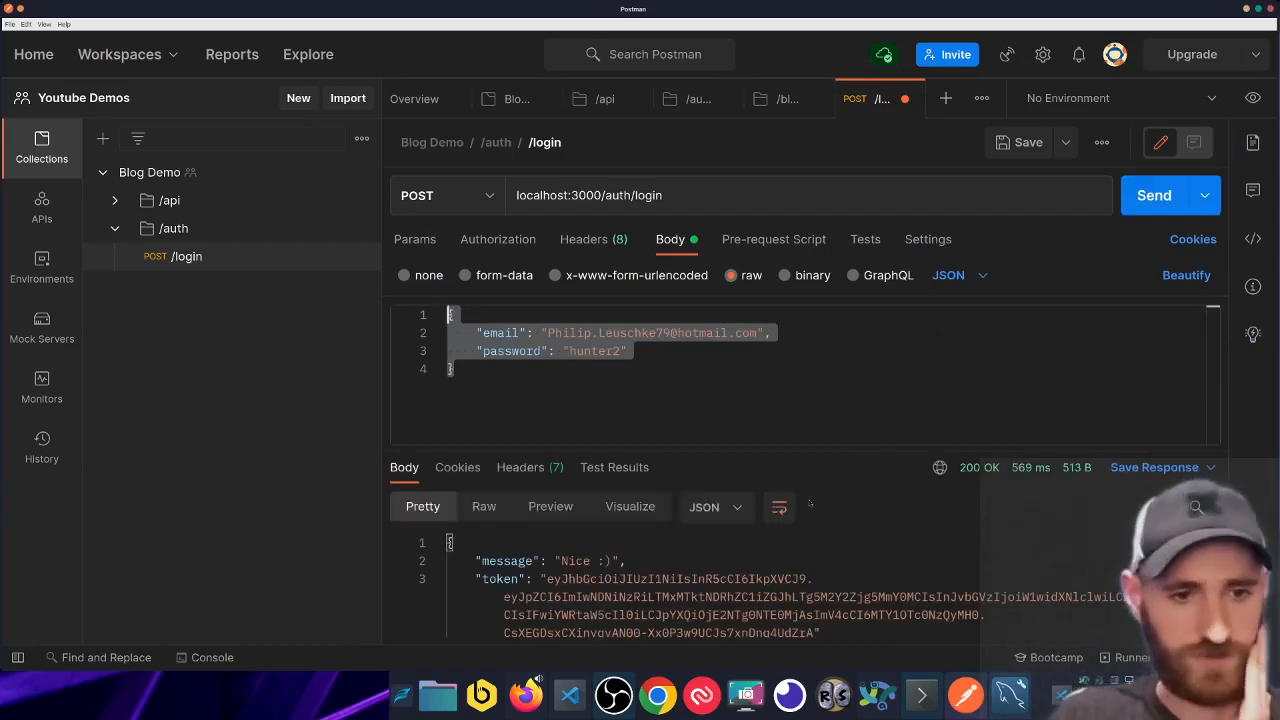
- Copy the JWT token from the 200 OK response
mouse_move(804, 412)
mouse_down()
mouse_move(804, 355)
mouse_move(804, 414)
mouse_up()
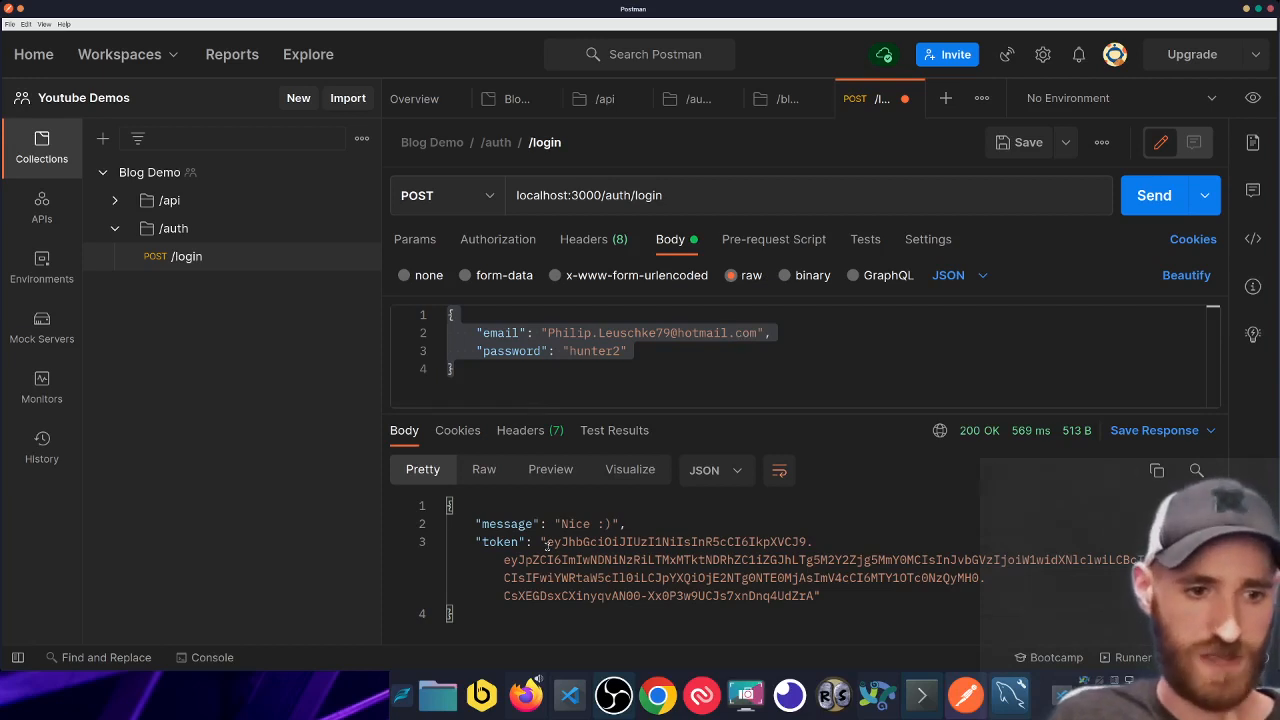
drag(547, 543, 814, 596)
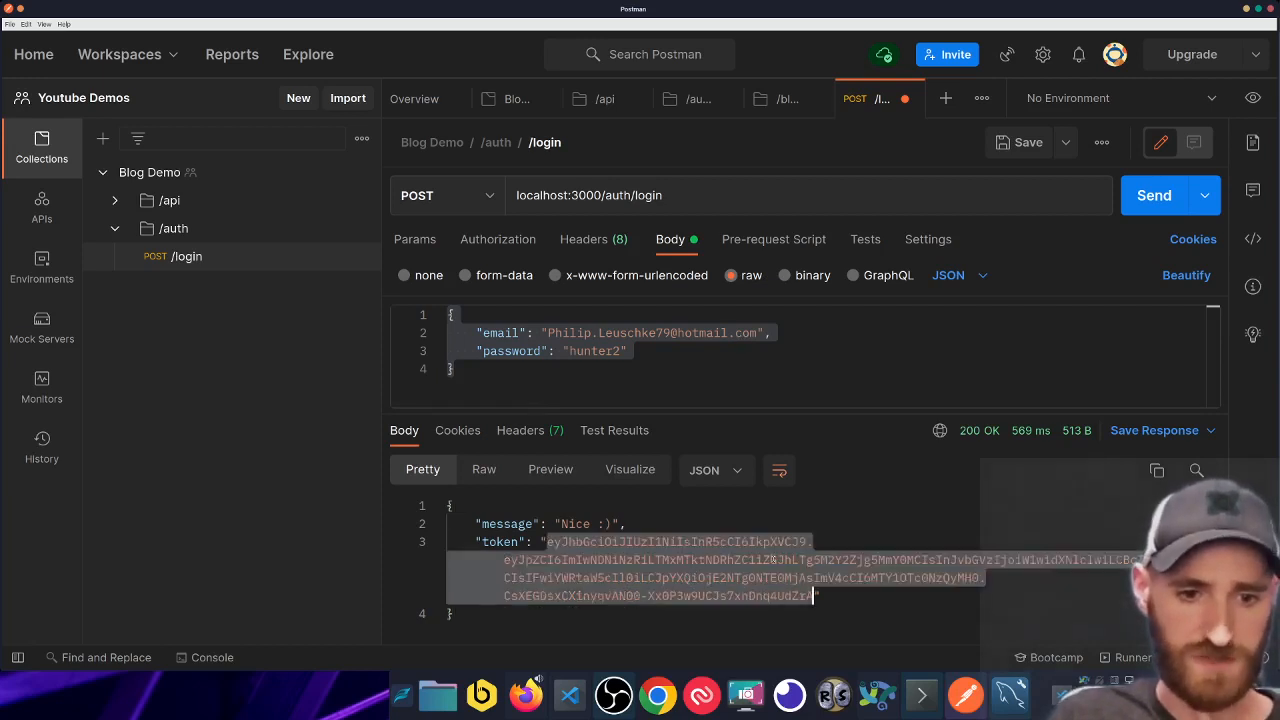
right_click(772, 560)
click(790, 483)
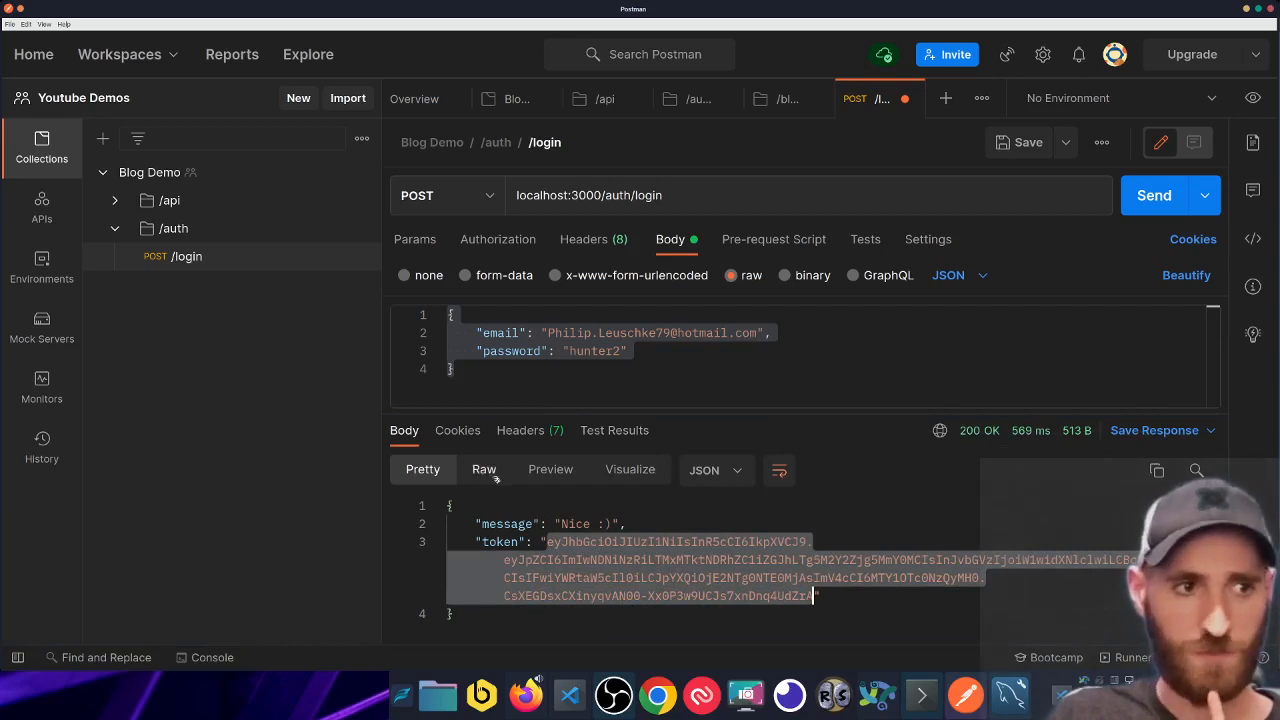
- Add a request inside /api/blogs and rename it to /
click(168, 202)
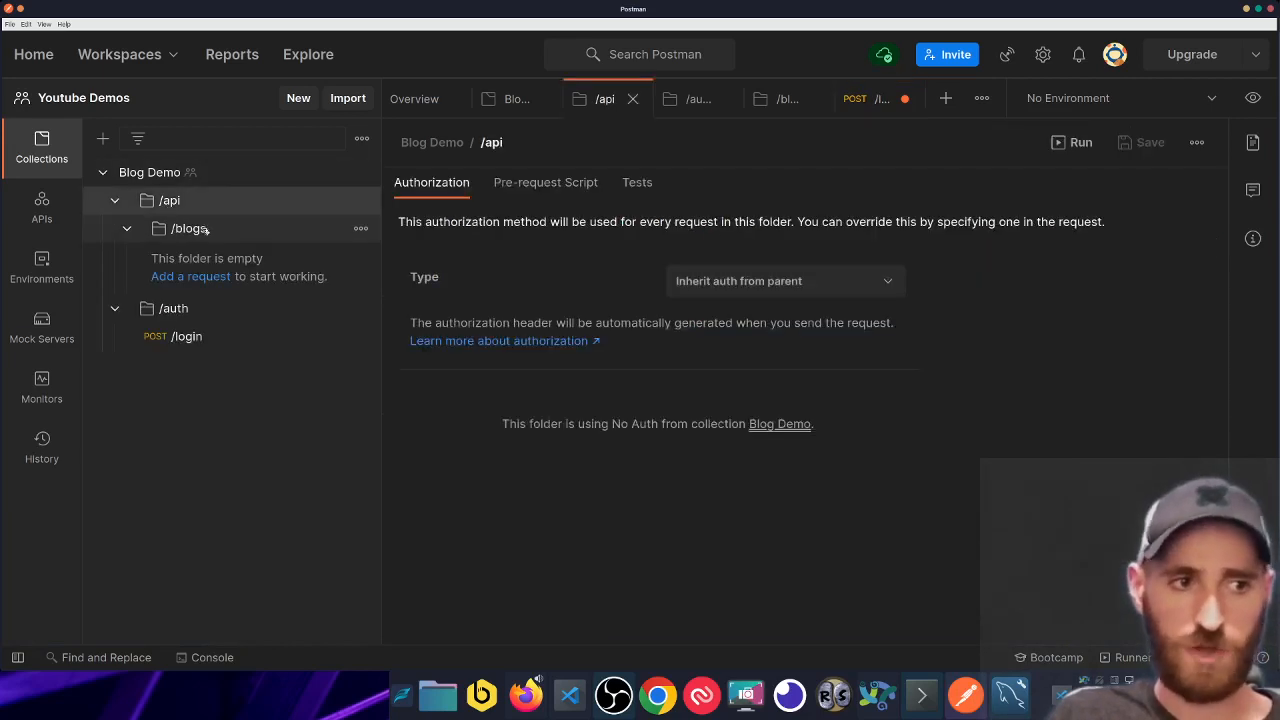
click(204, 229)
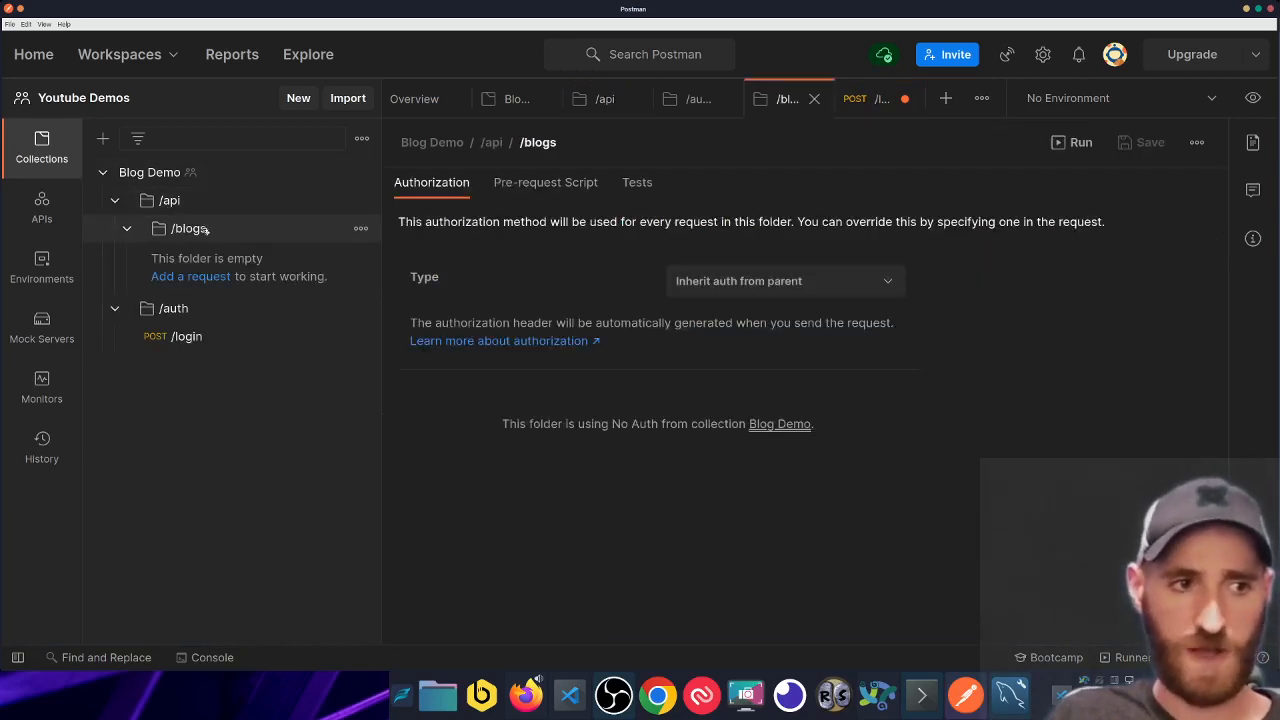
click(202, 280)
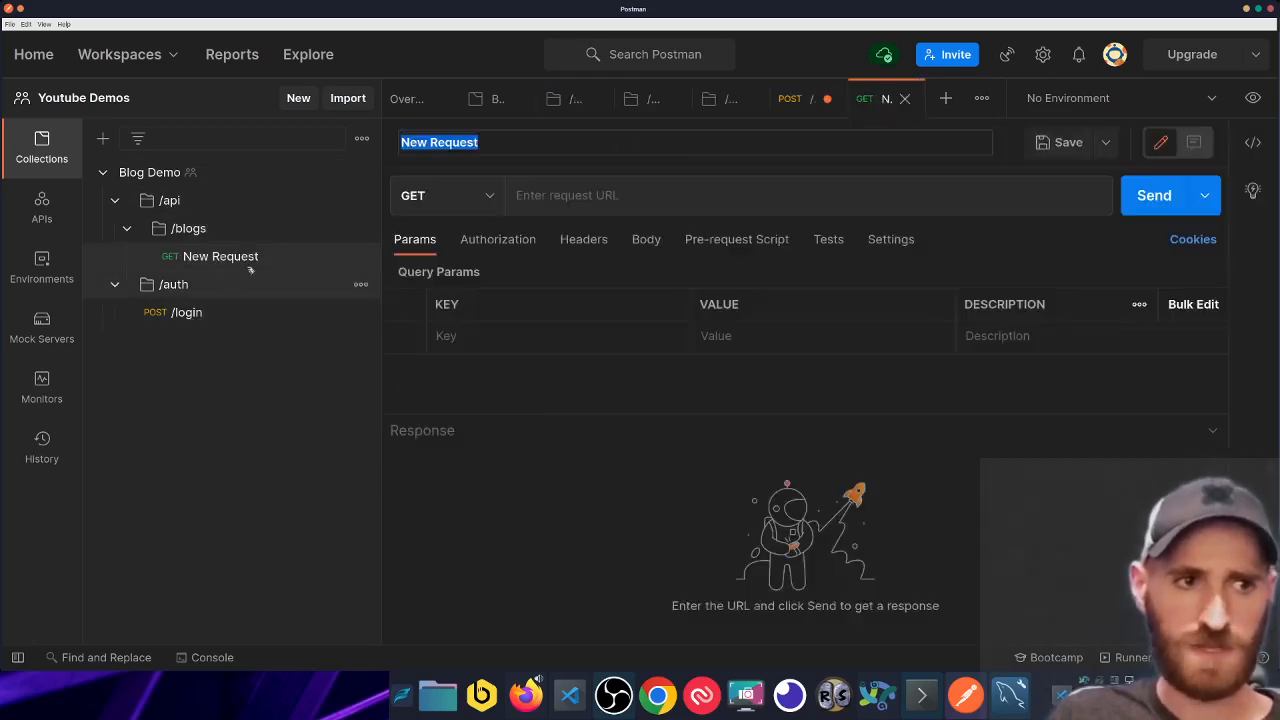
click(617, 197)
right_click(265, 251)
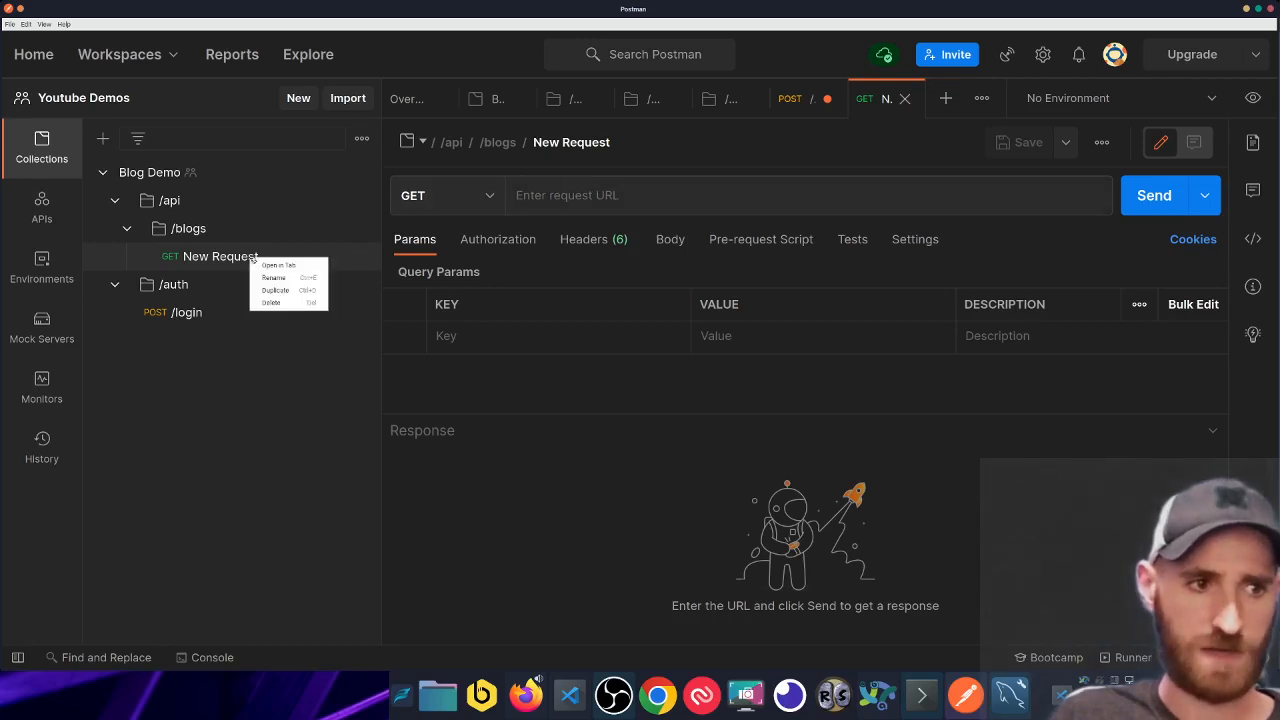
click(300, 277)
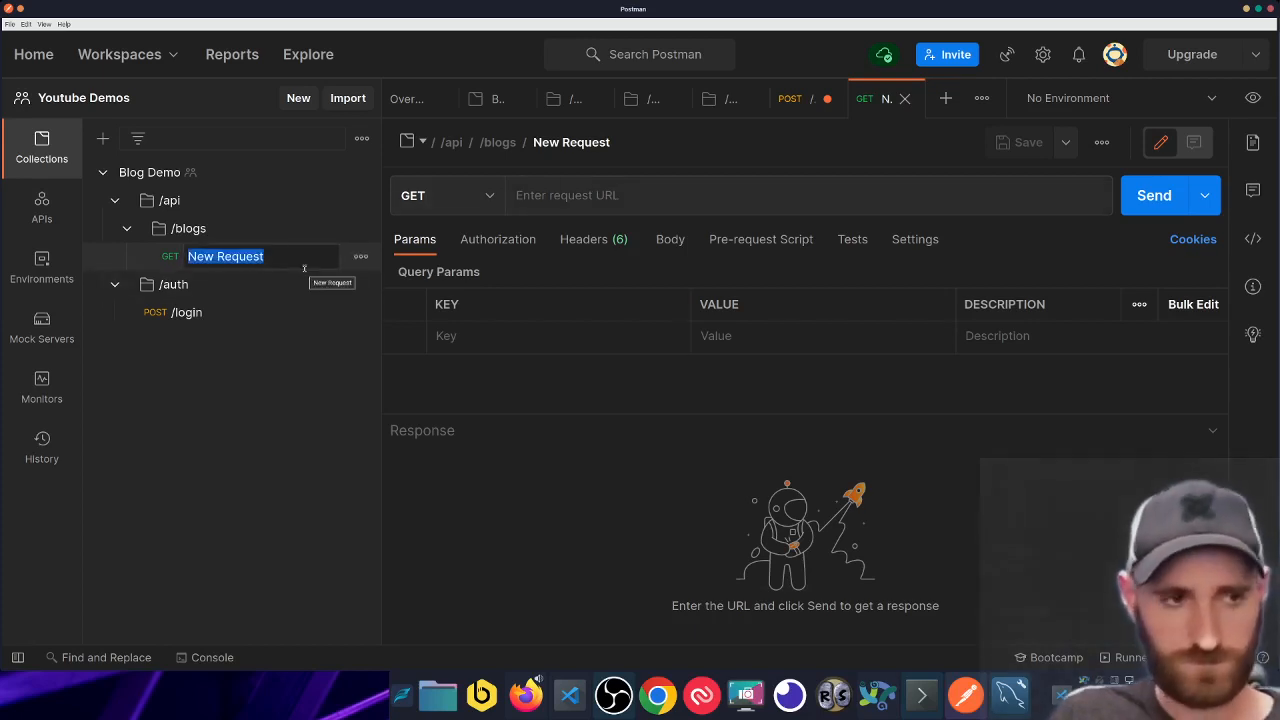
text(/)
key(Return)
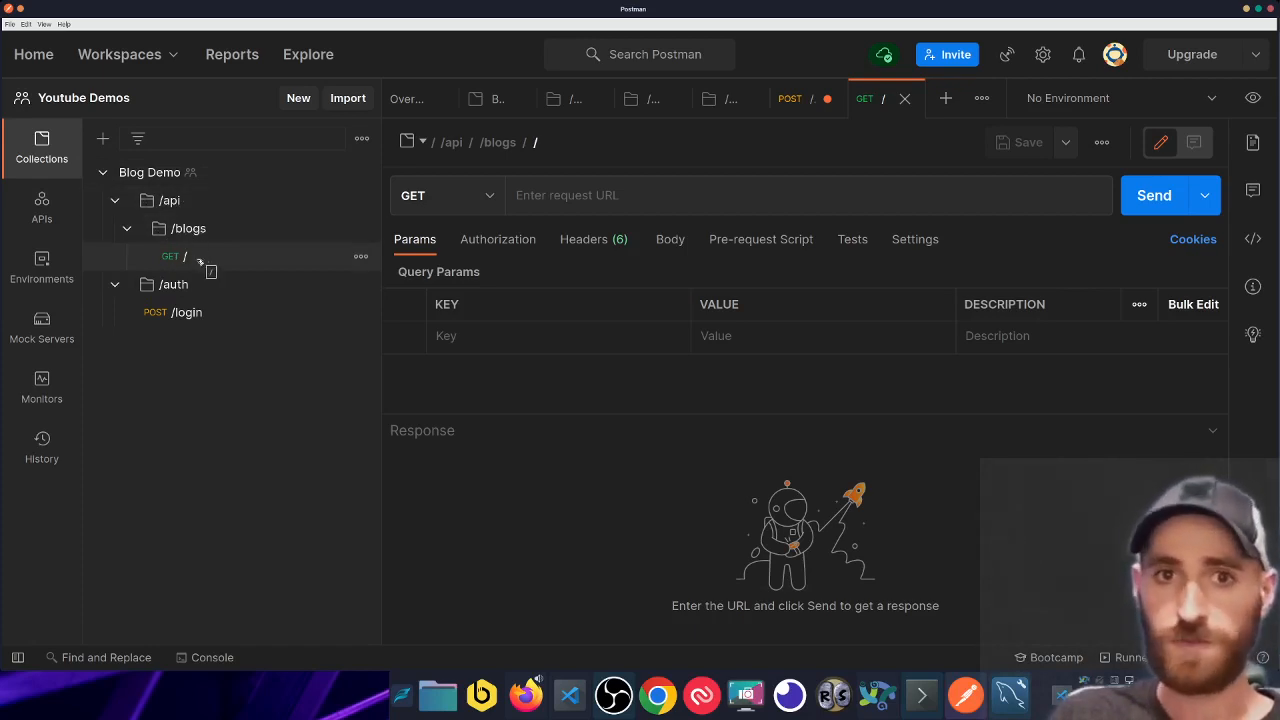
drag(219, 248, 260, 258)
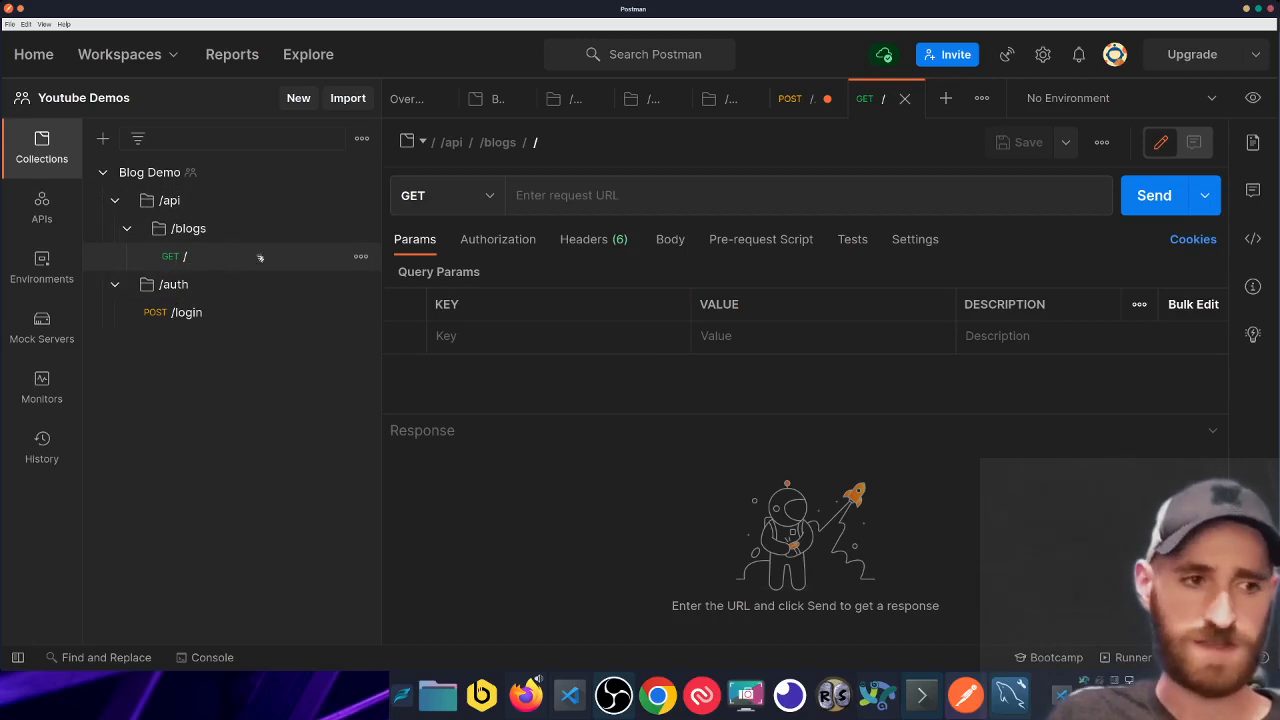
mouse_move(559, 147)
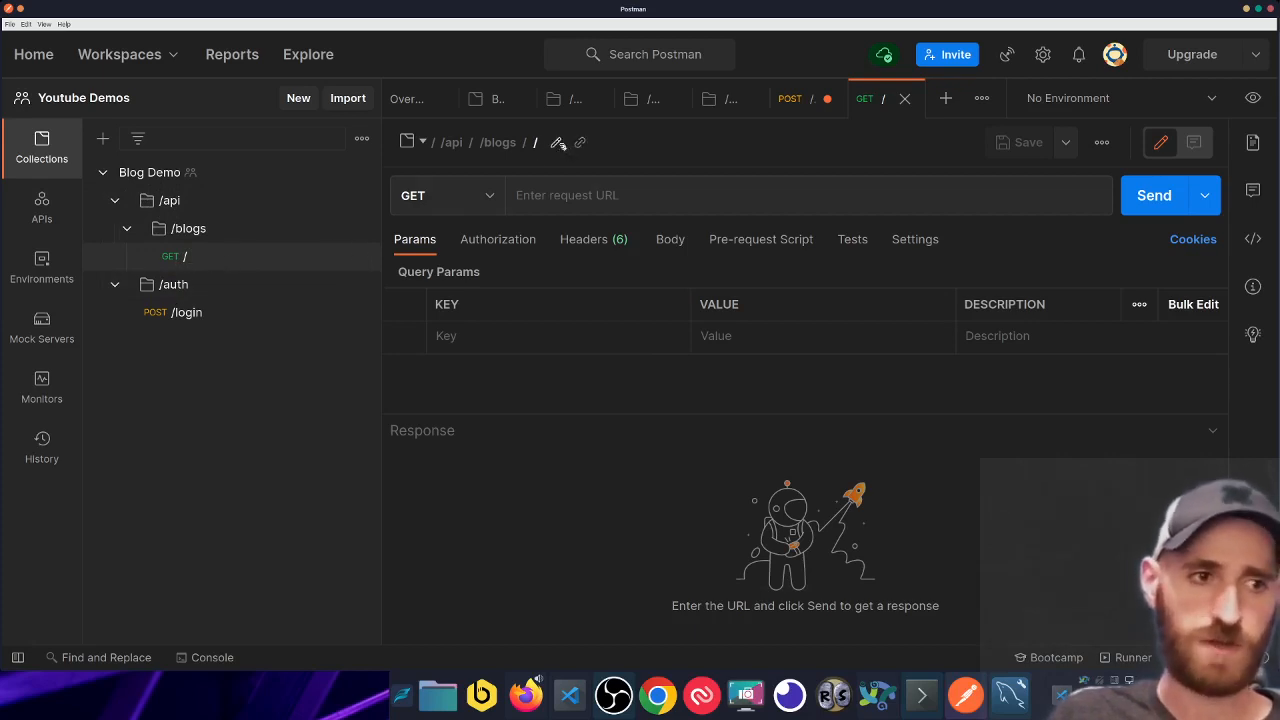
click(581, 195)
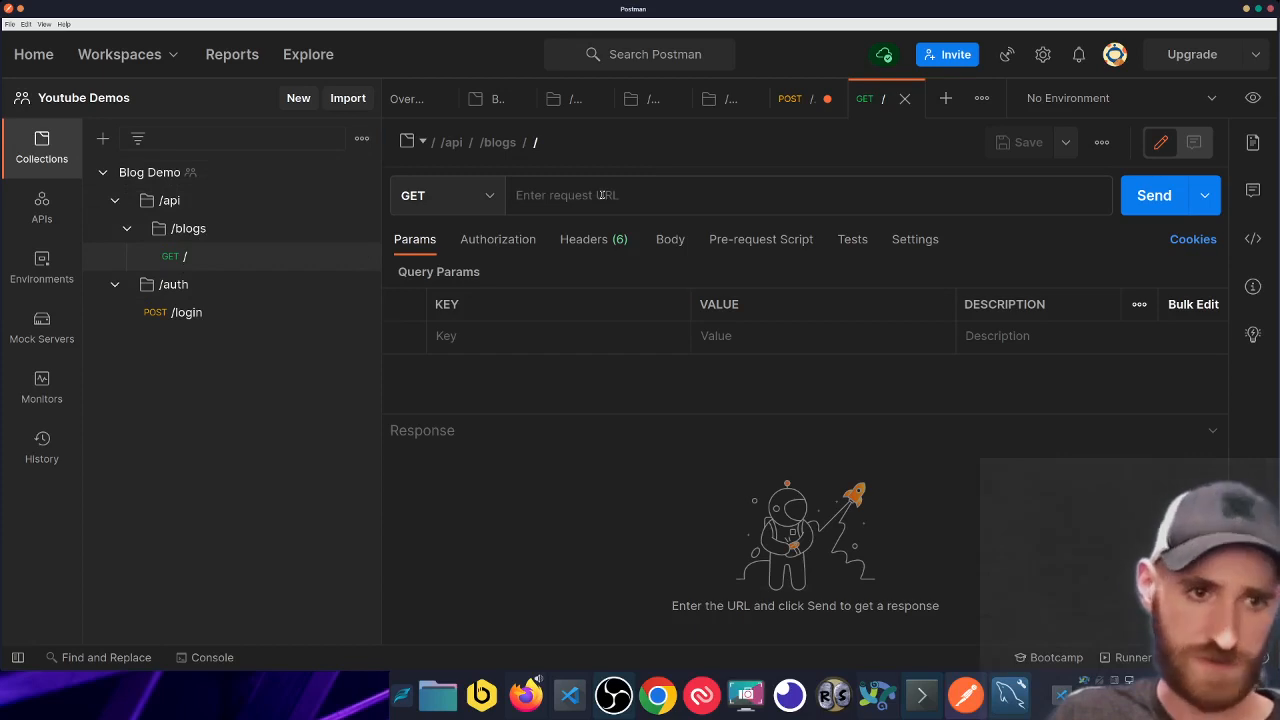
- Change the / request URL from localhost auth/login to localhost:3000/api/blogs
text(lo)
key(Down)
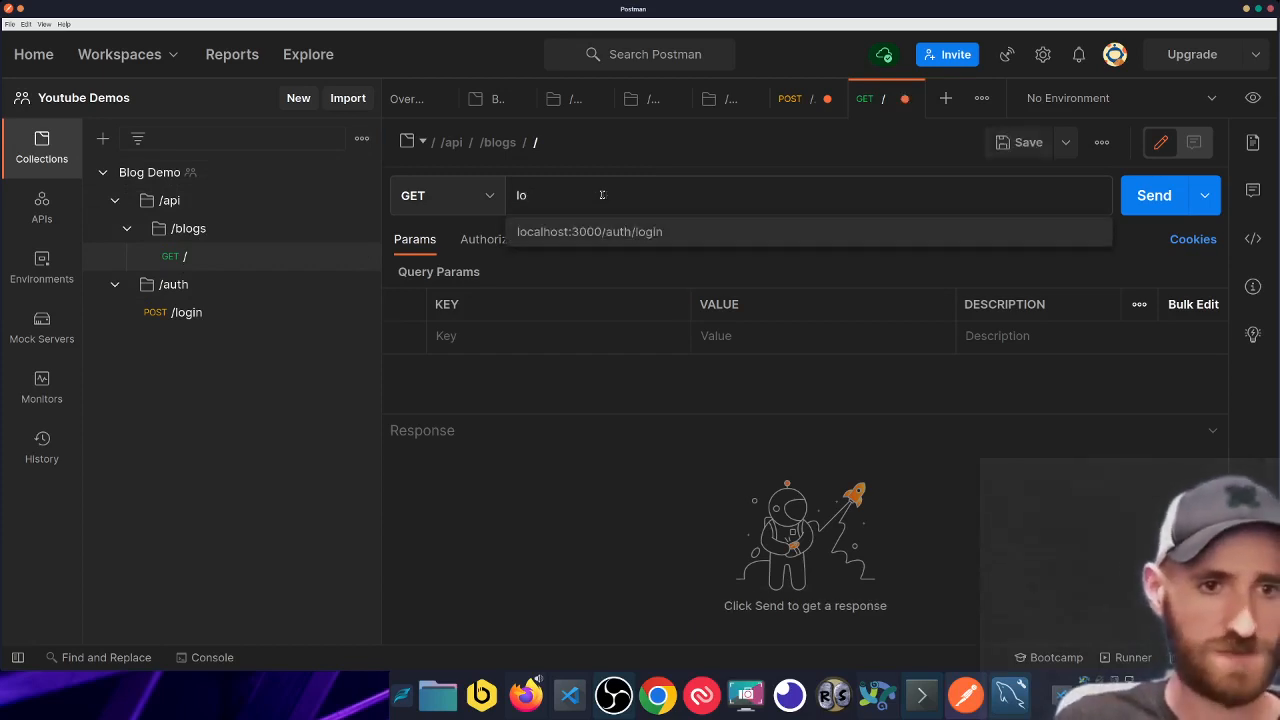
key(Return)
key(alt+shift+Left)
key(alt+shift+Left)
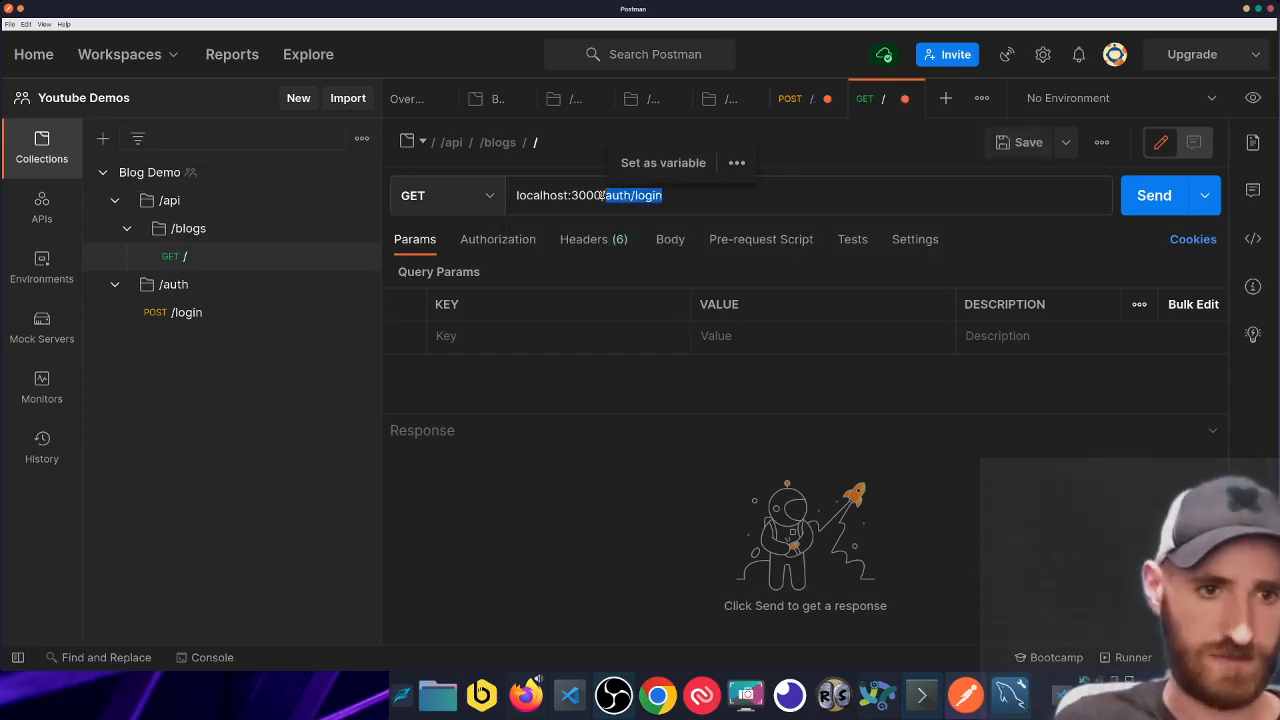
text(api/blogs)
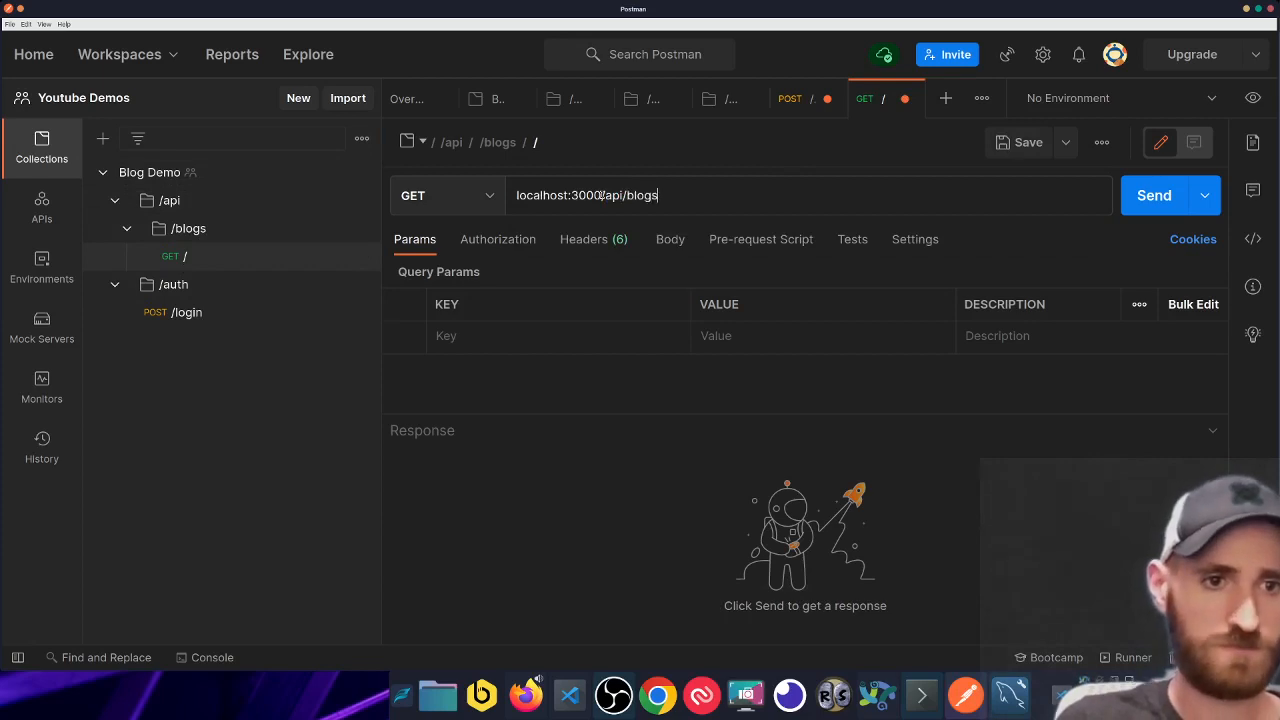
- Save and send the request, getting 401 Unauthorized with 'No auth token'
key(ctrl+s)
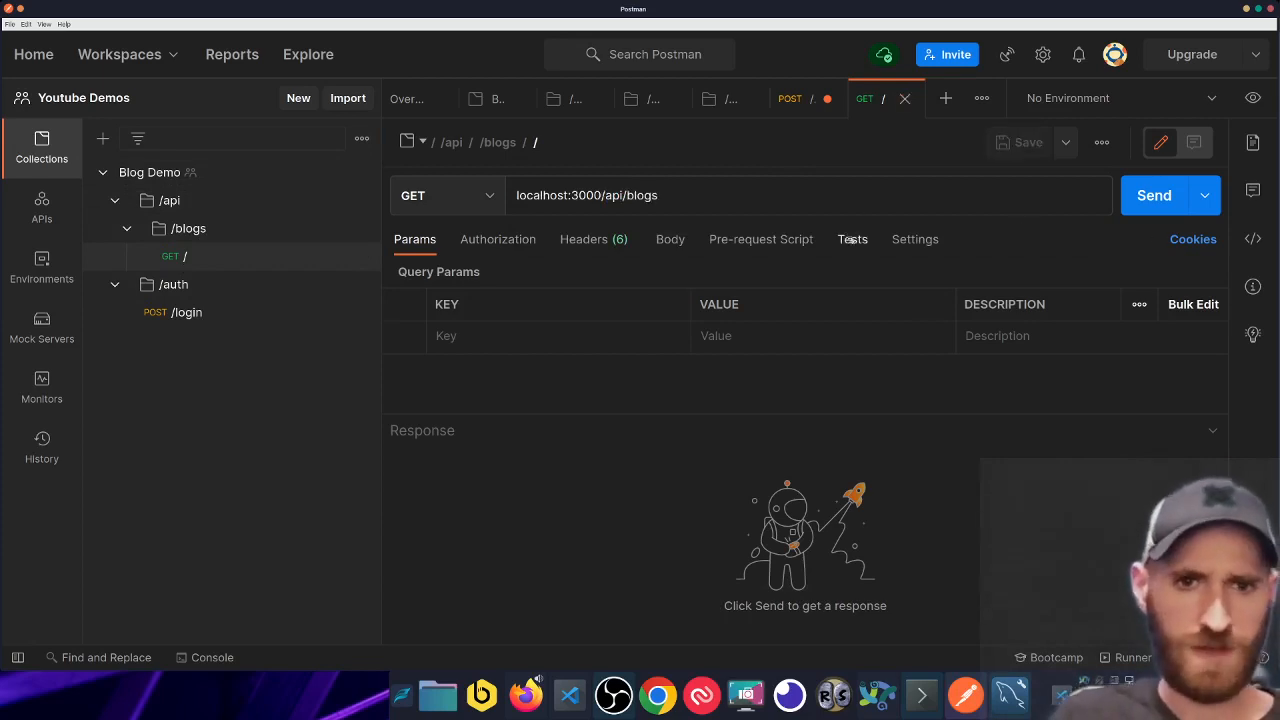
key(ctrl+Return)
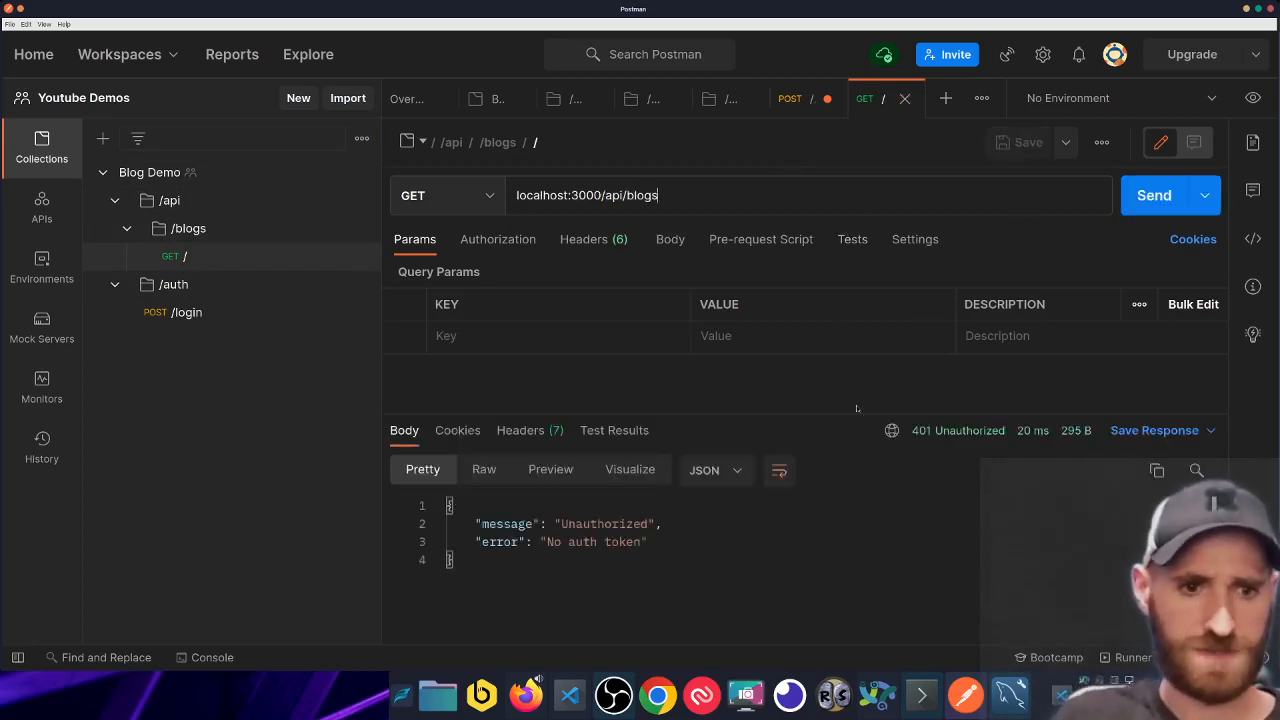
drag(911, 431, 1004, 434)
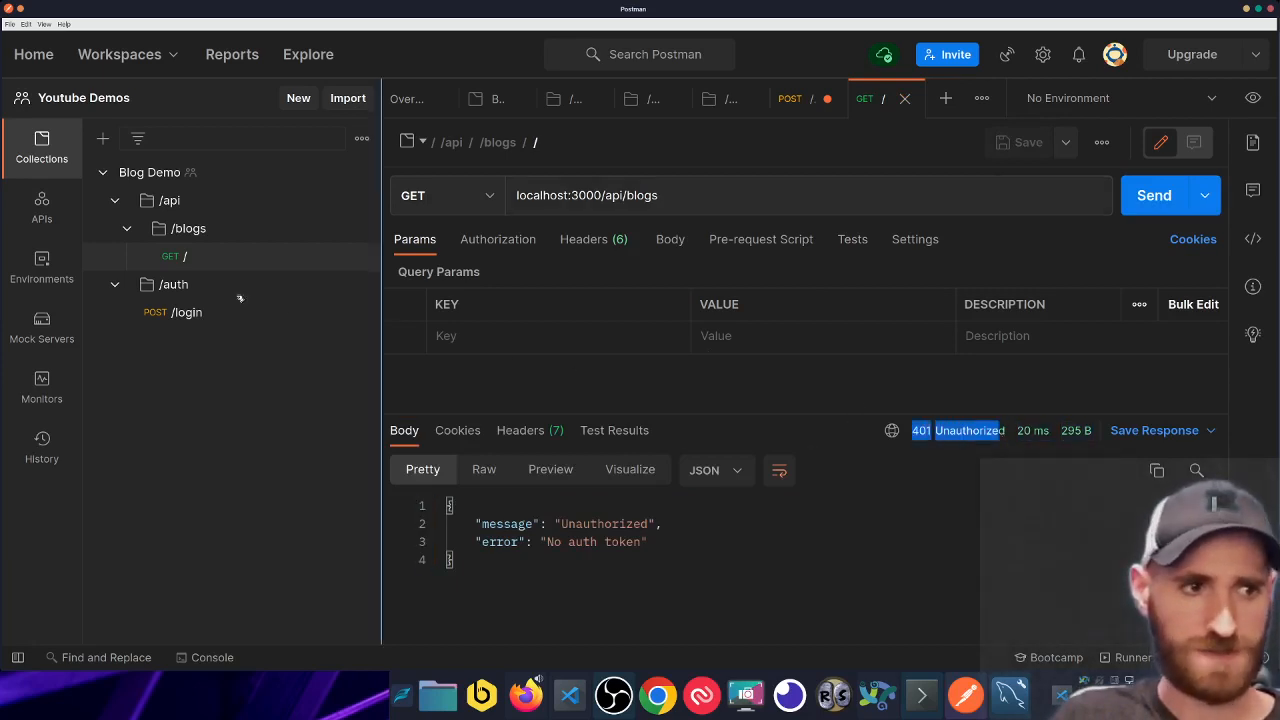
- Duplicate the GET / request and point the copy at localhost:3000/api/blogs/pizza
right_click(250, 260)
click(278, 297)
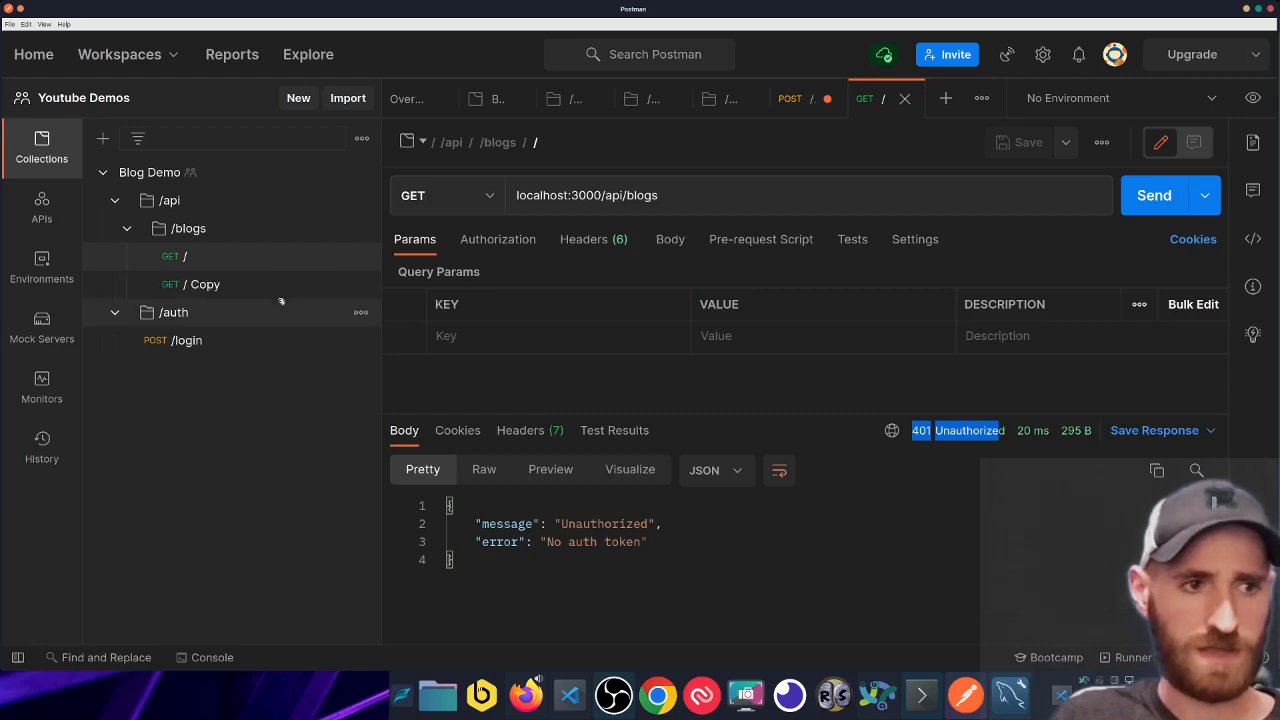
click(295, 287)
click(691, 195)
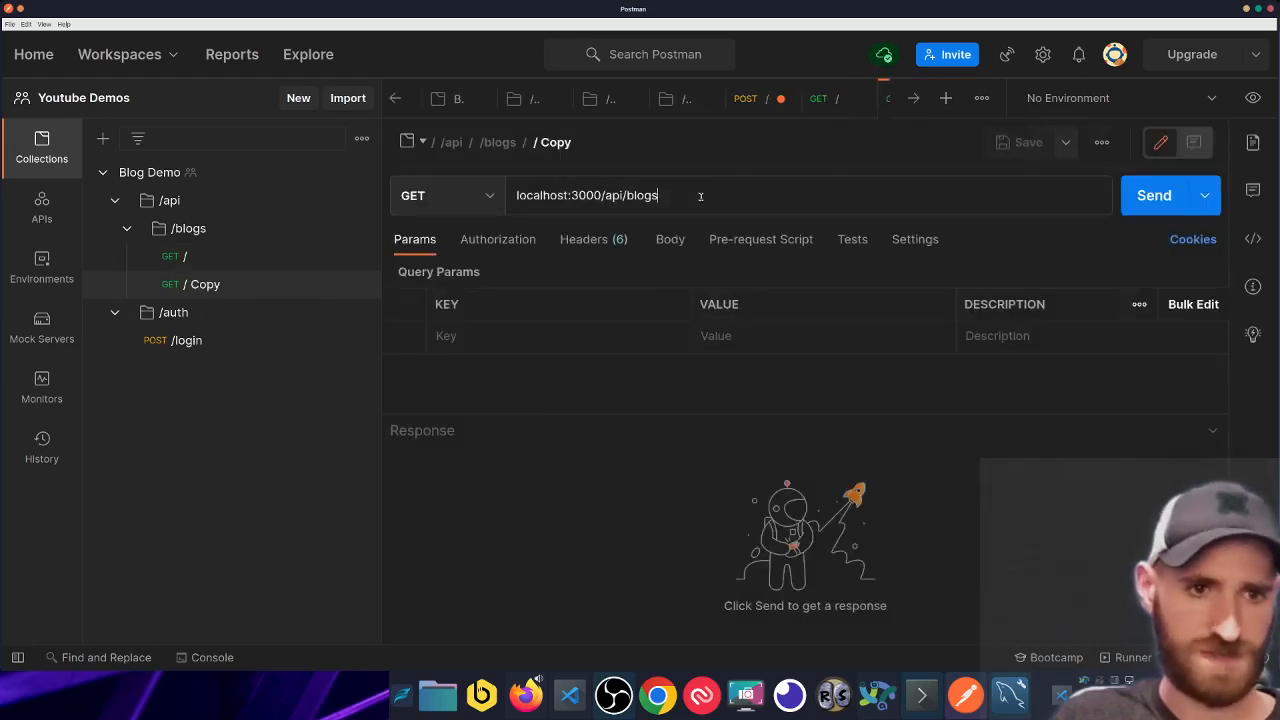
text(/)
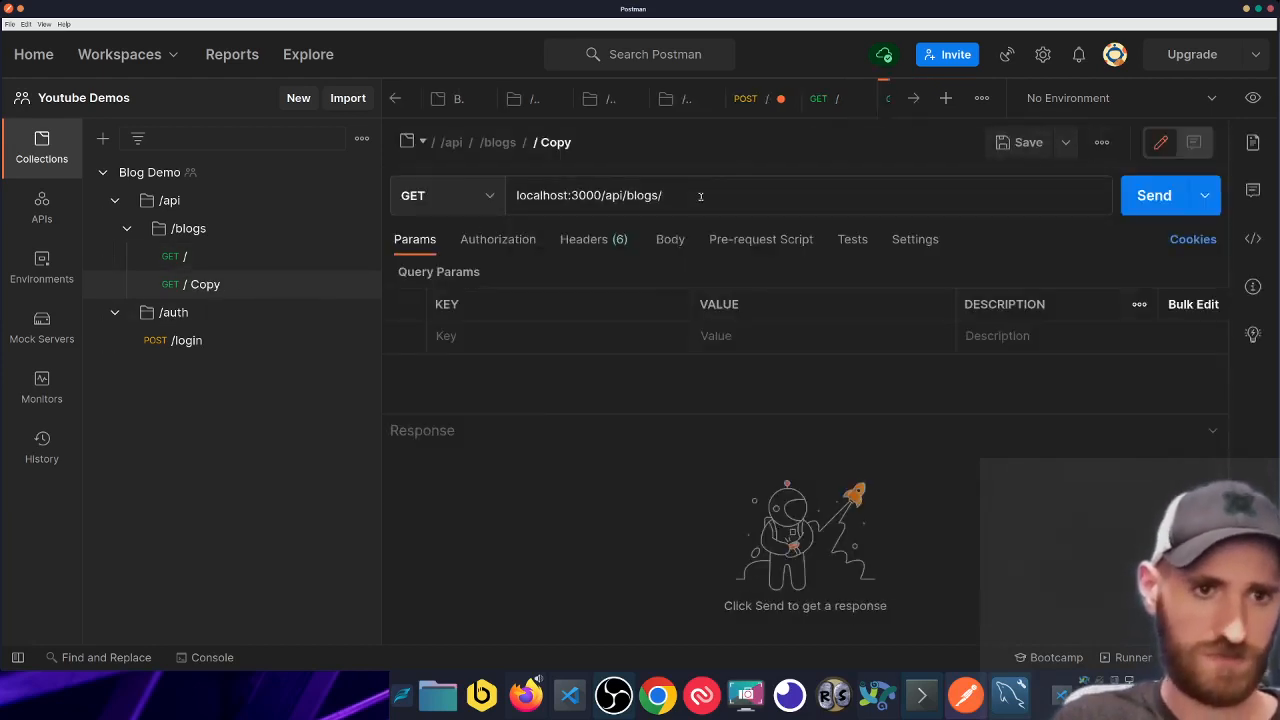
text(pizza)
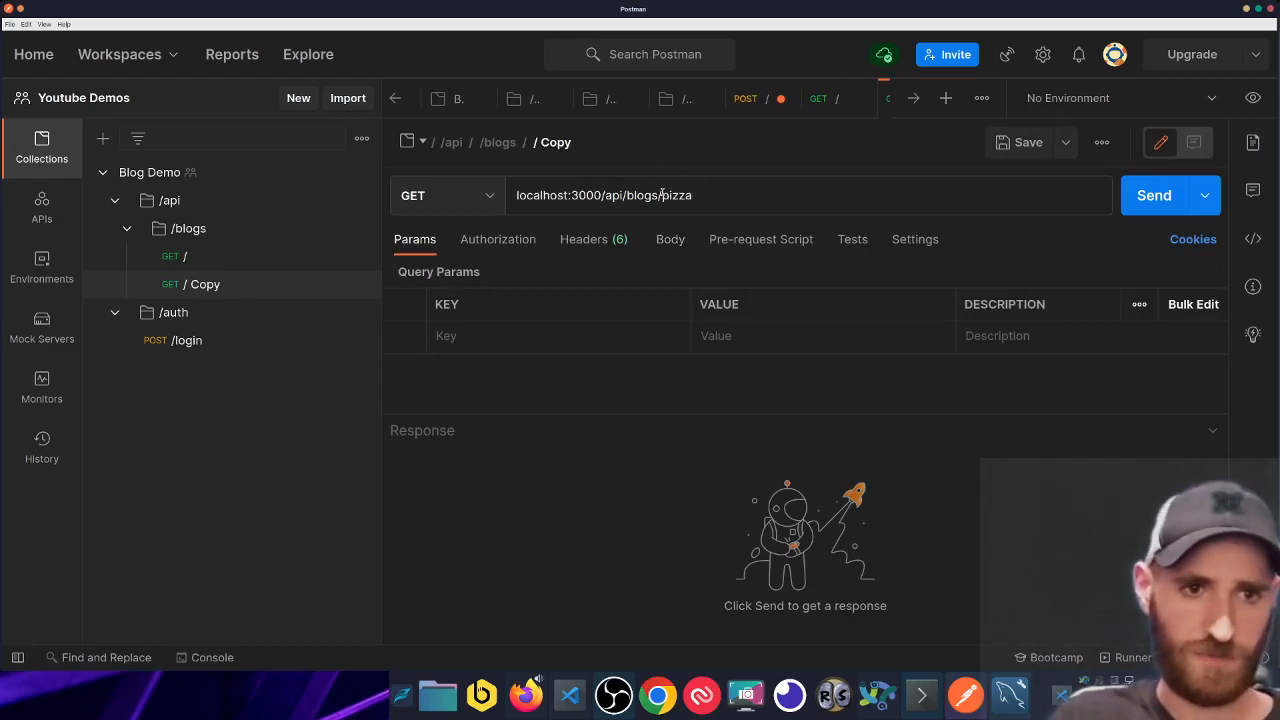
double_click(668, 195)
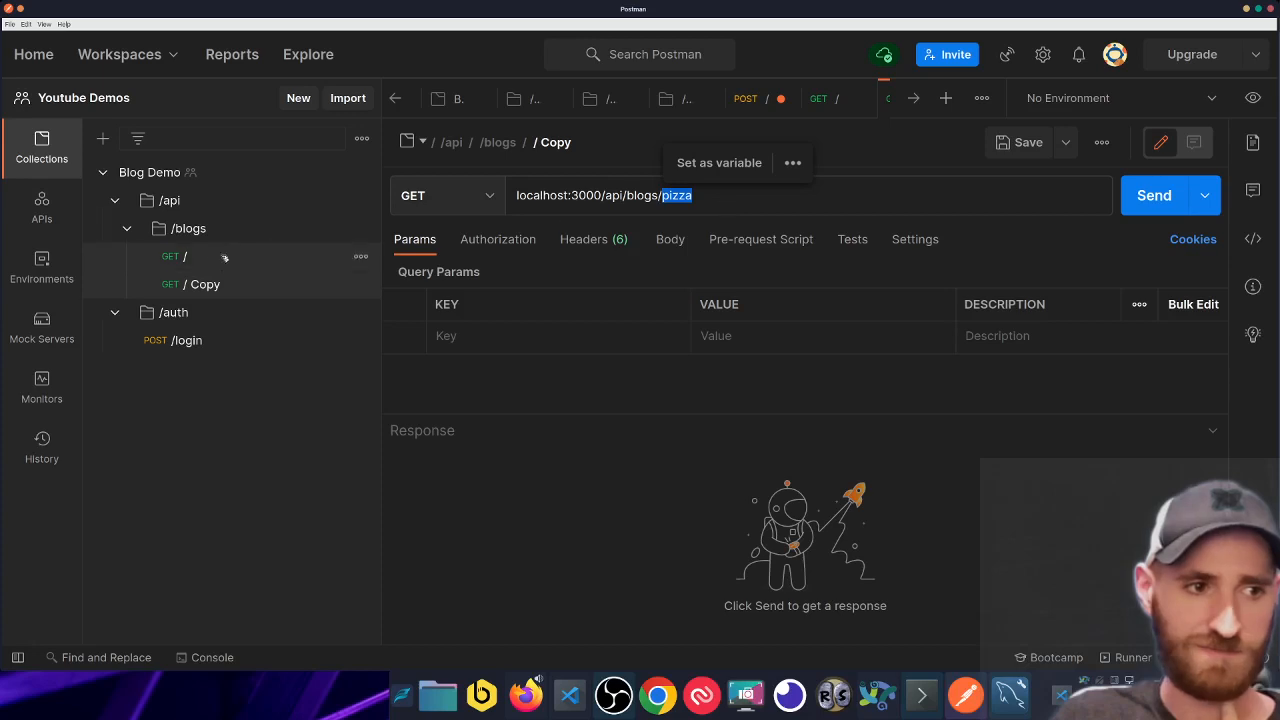
click(744, 197)
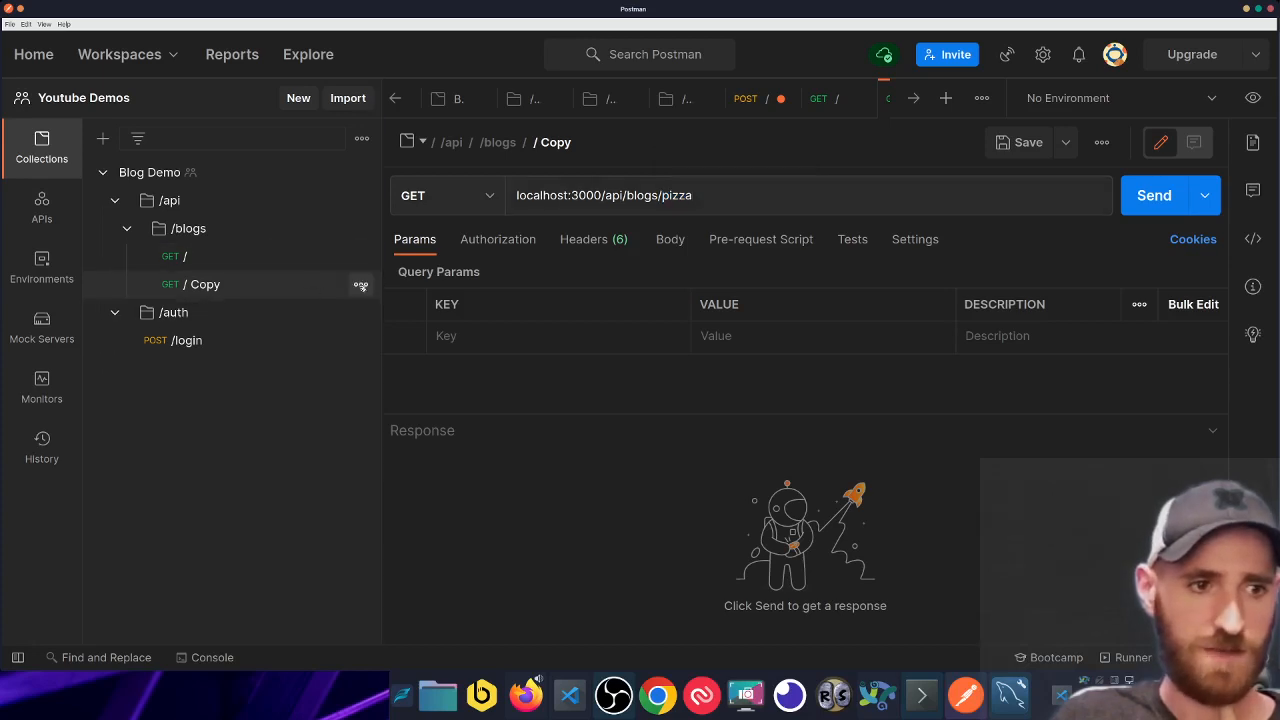
- Rename the '/ Copy' request to '/:id'
click(361, 284)
click(240, 385)
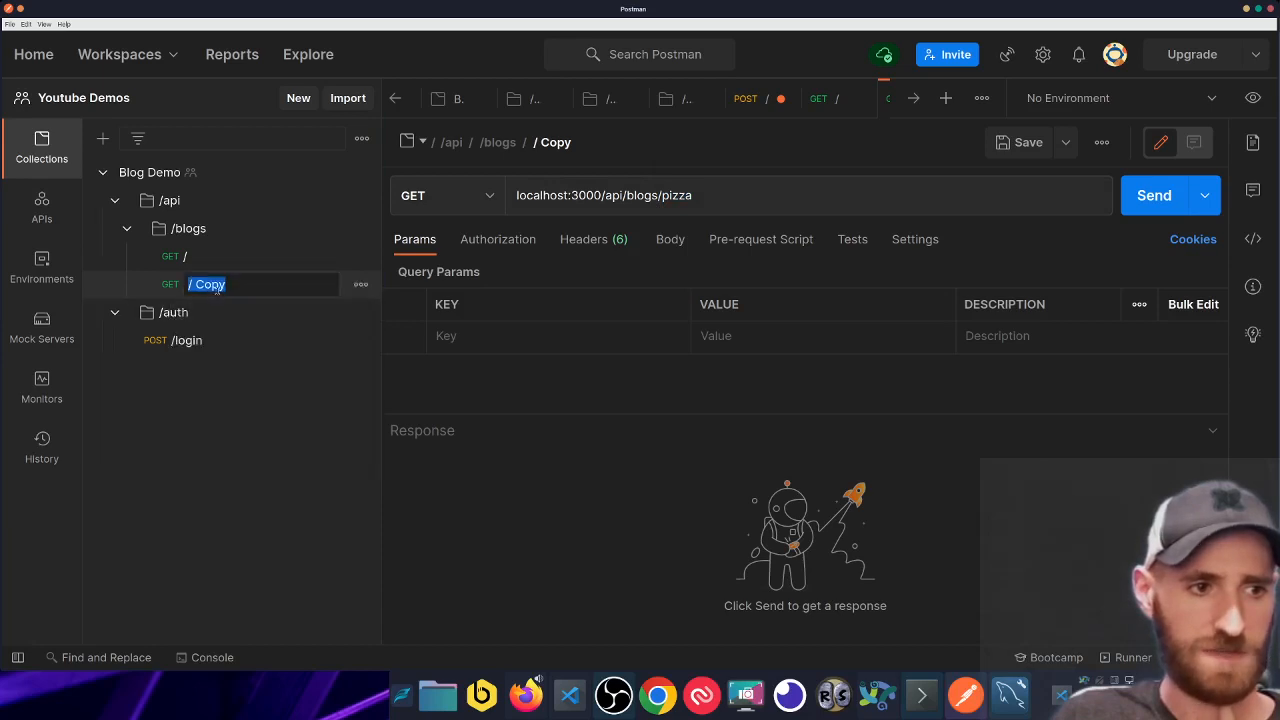
key(BackSpace)
key(BackSpace)
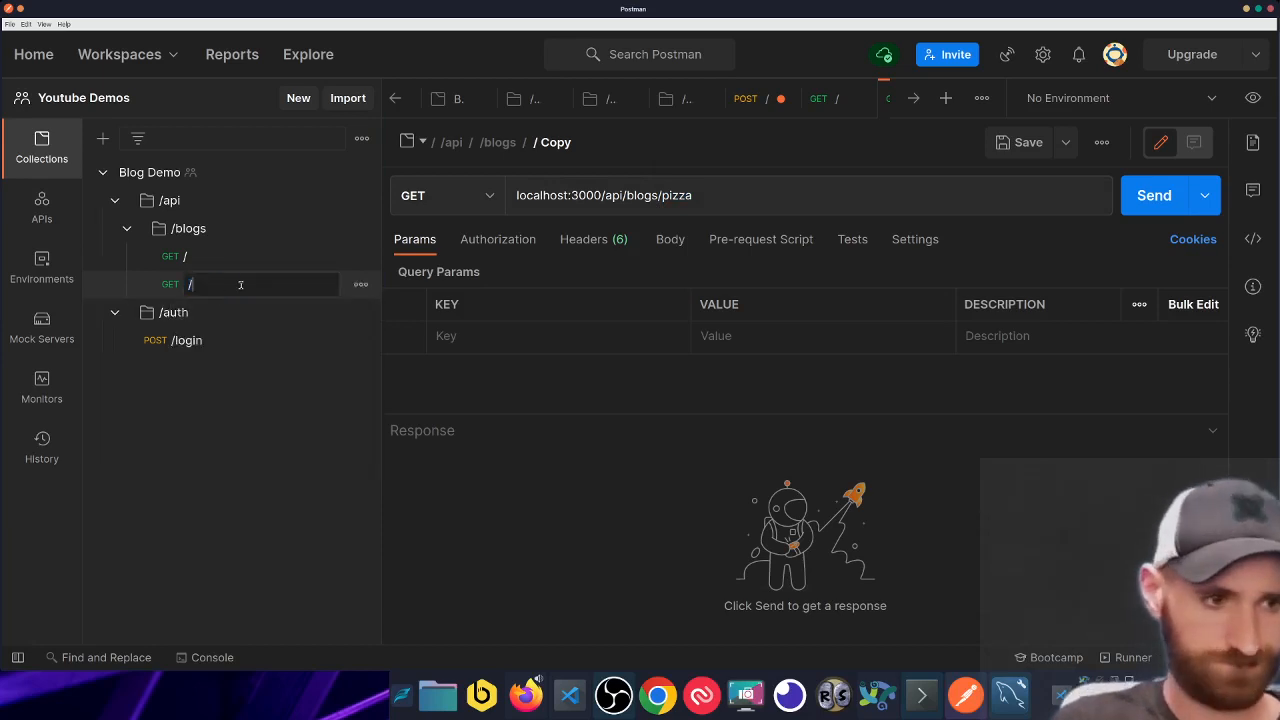
text(:id)
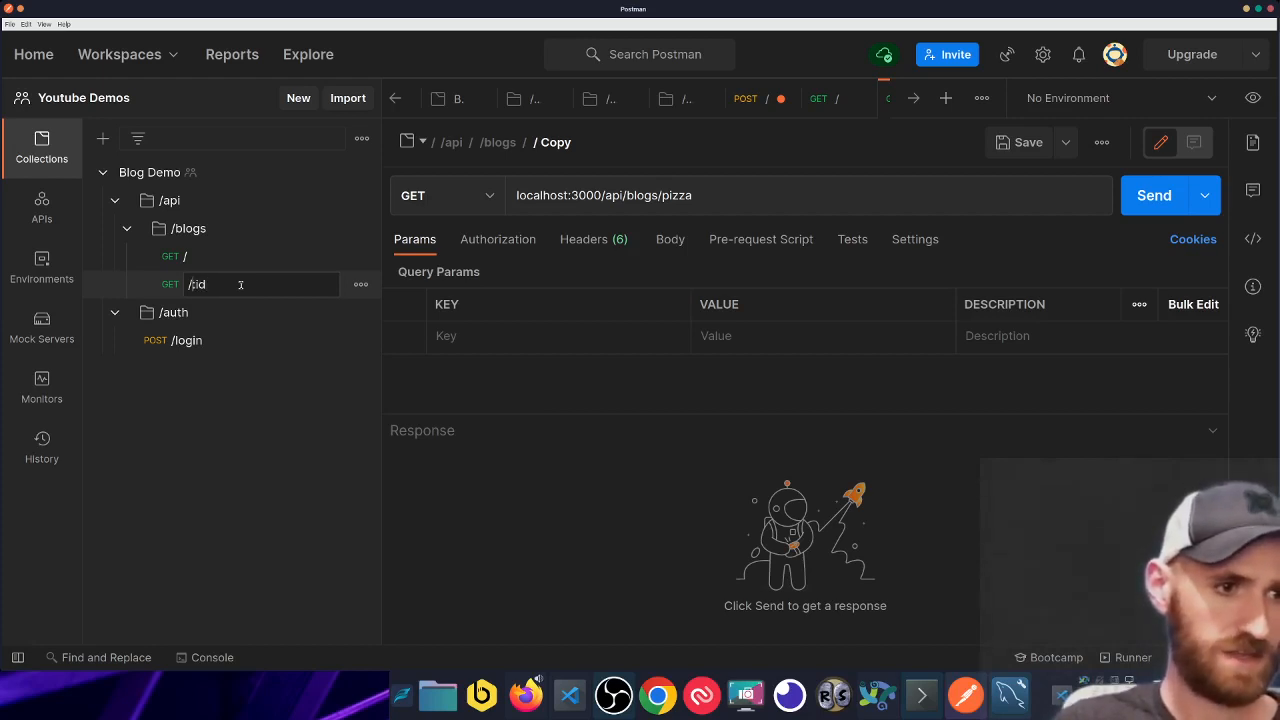
key(shift+Right)
key(Right)
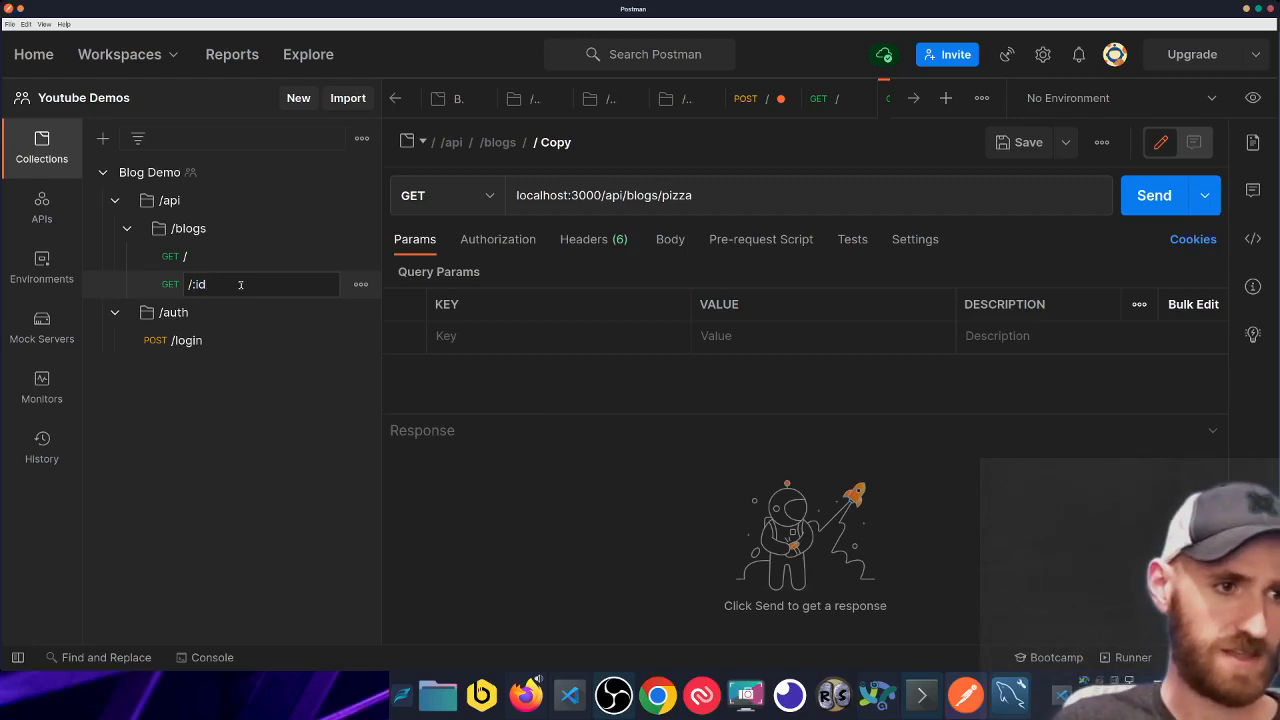
key(Return)
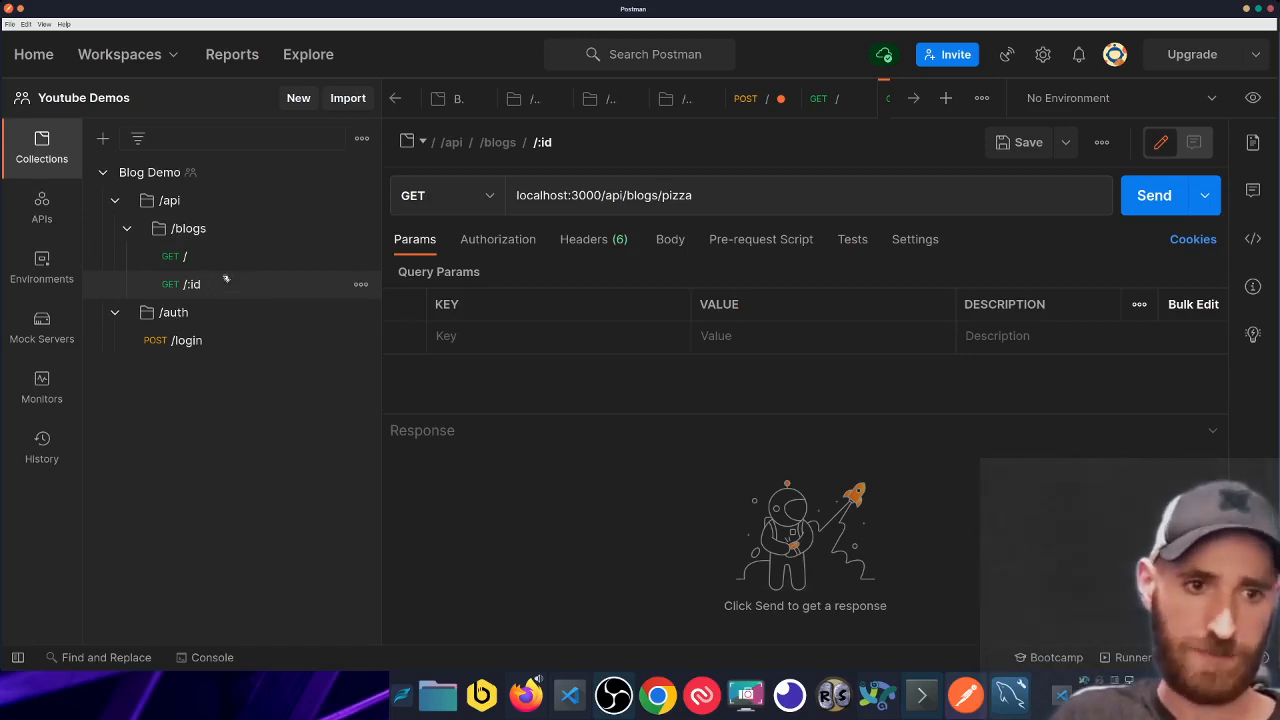
- Save and send the /:id pizza request, getting 200 OK
click(723, 200)
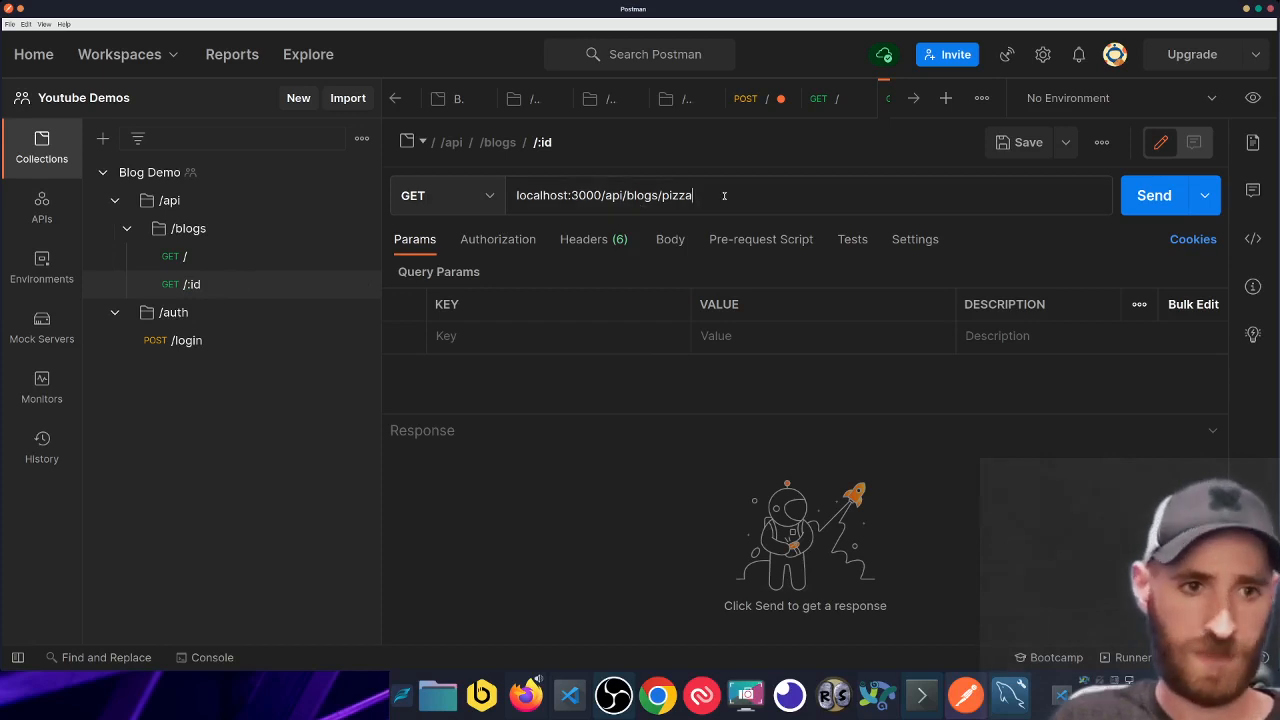
key(ctrl+s)
key(Return)
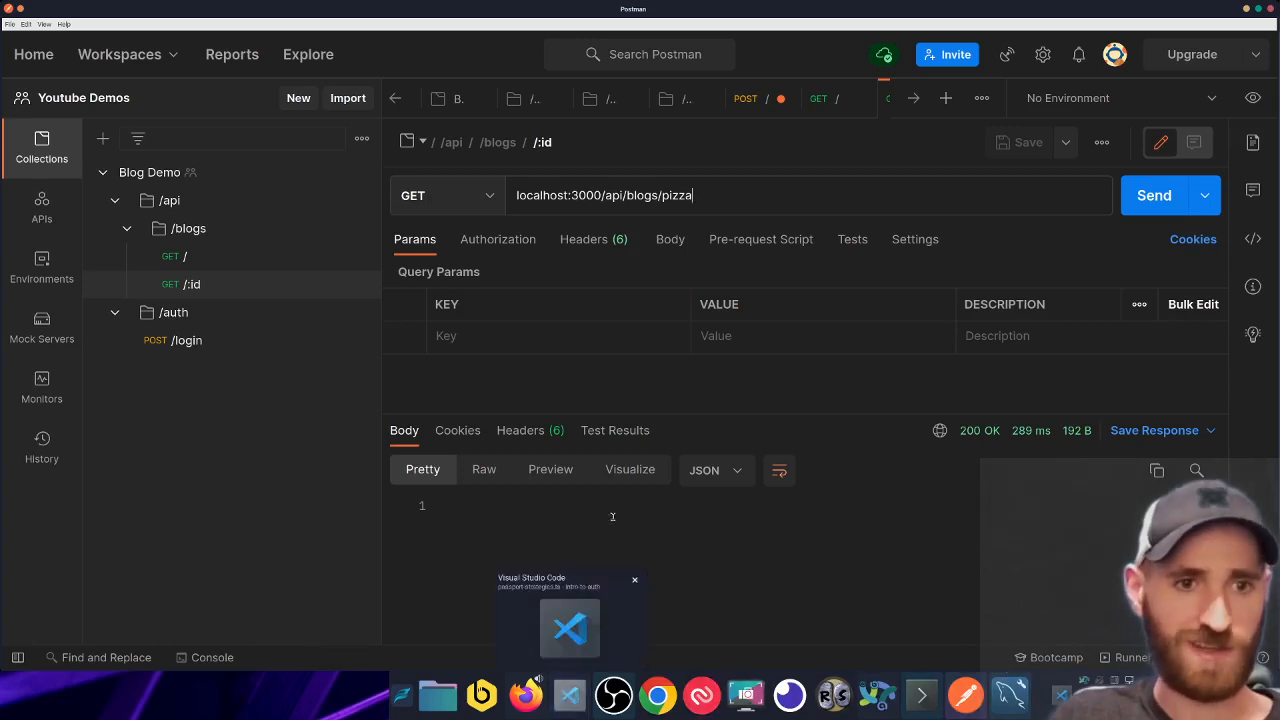
- Rename the /:id request to '/:id (unauthenticated)'
right_click(272, 290)
click(285, 308)
click(279, 286)
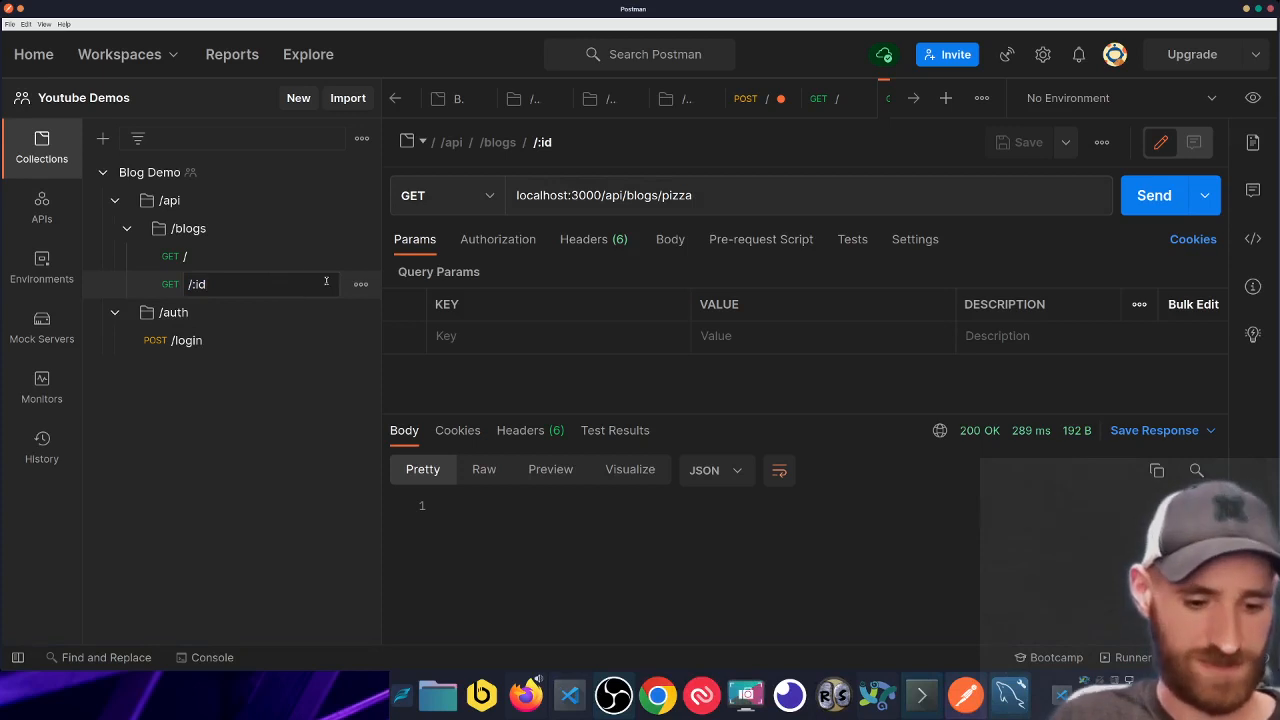
text((unat)
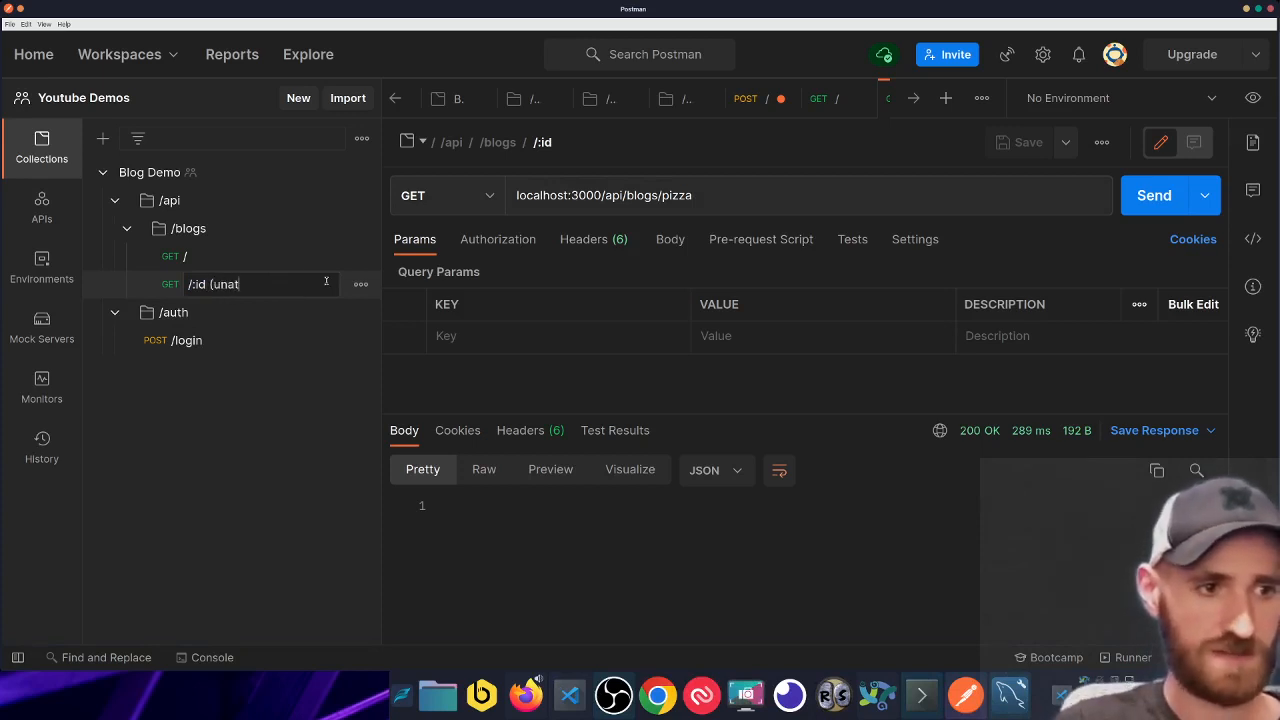
text(thenticated))
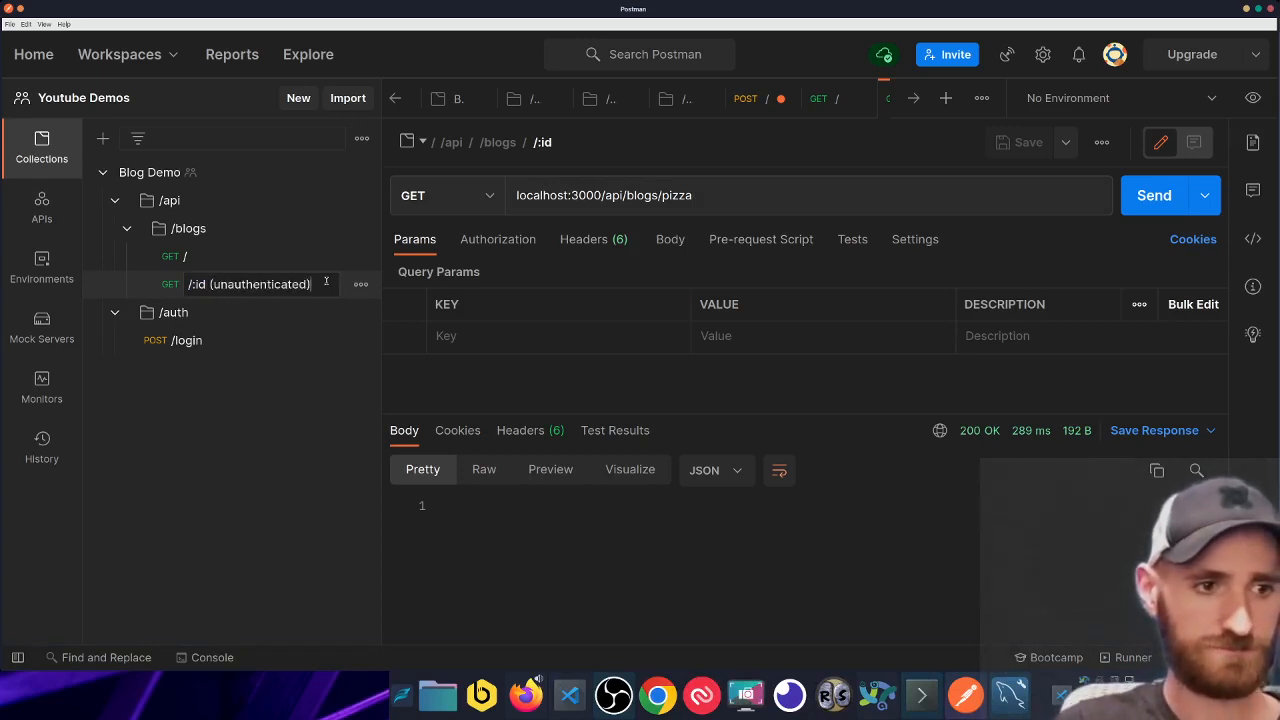
key(Return)
- Rename the / request to '/ (requires auth)'
right_click(247, 263)
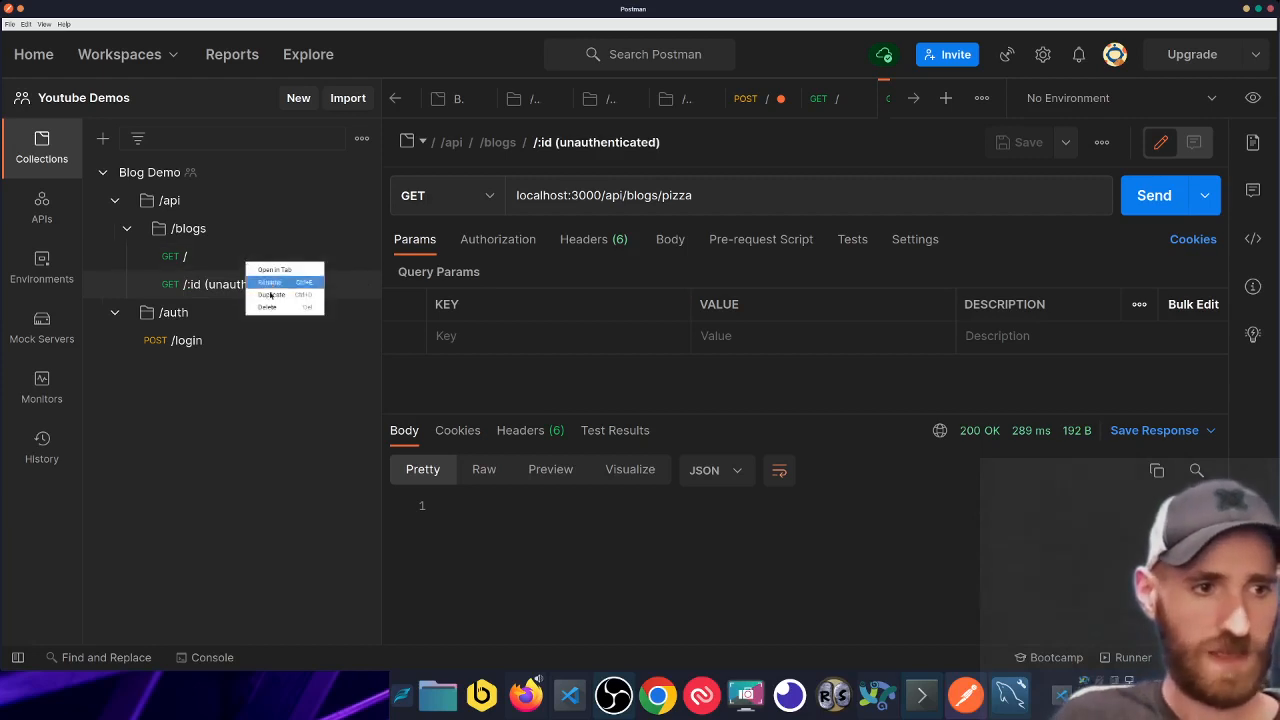
click(285, 284)
click(270, 259)
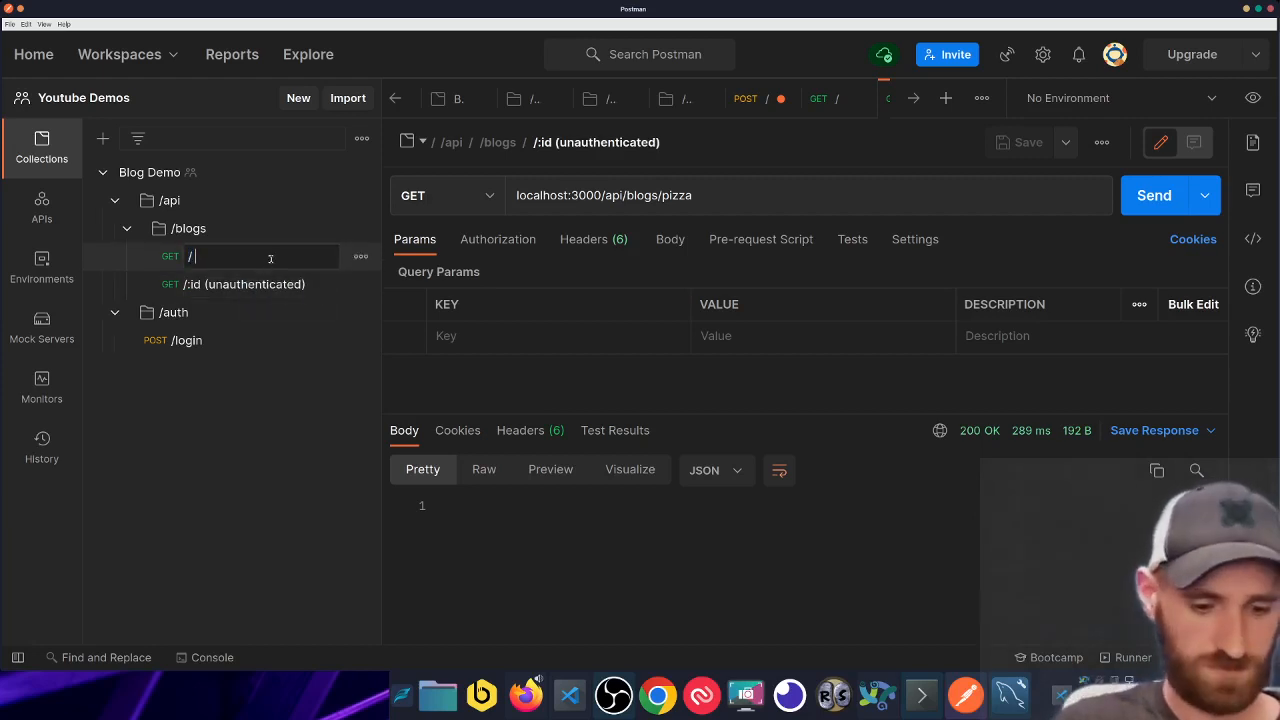
text((require)
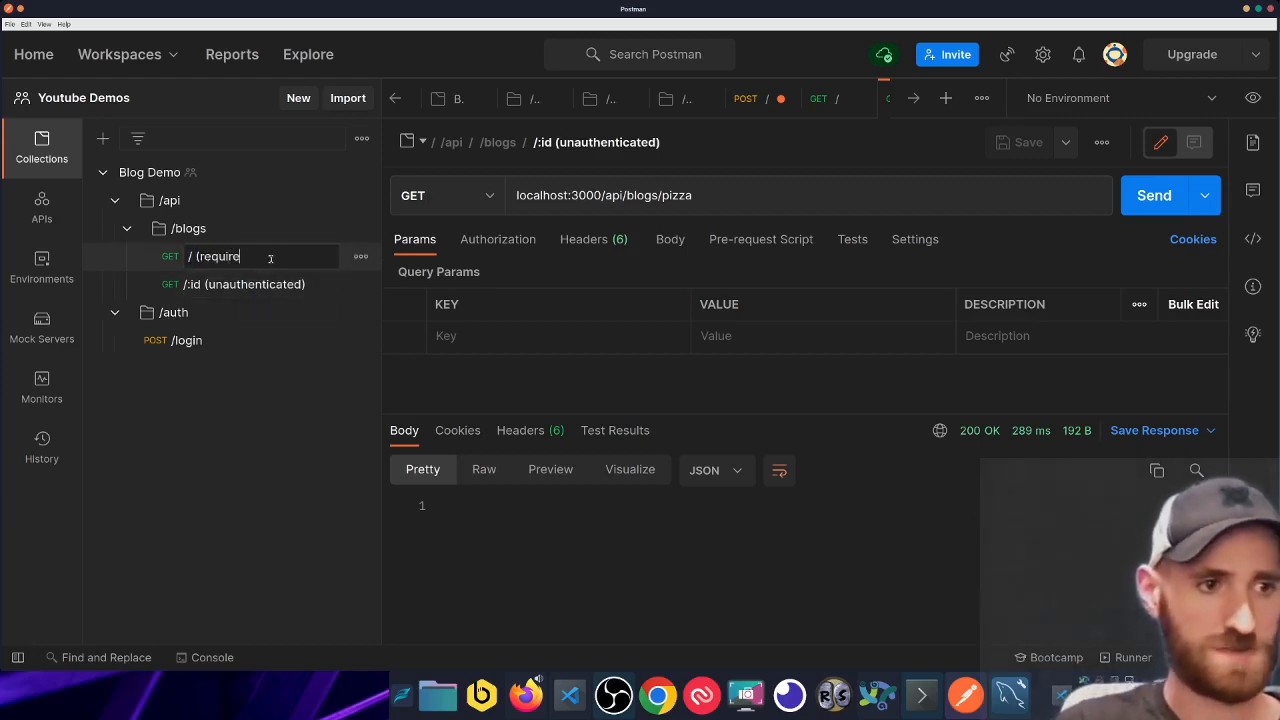
text(s auth))
key(Return)
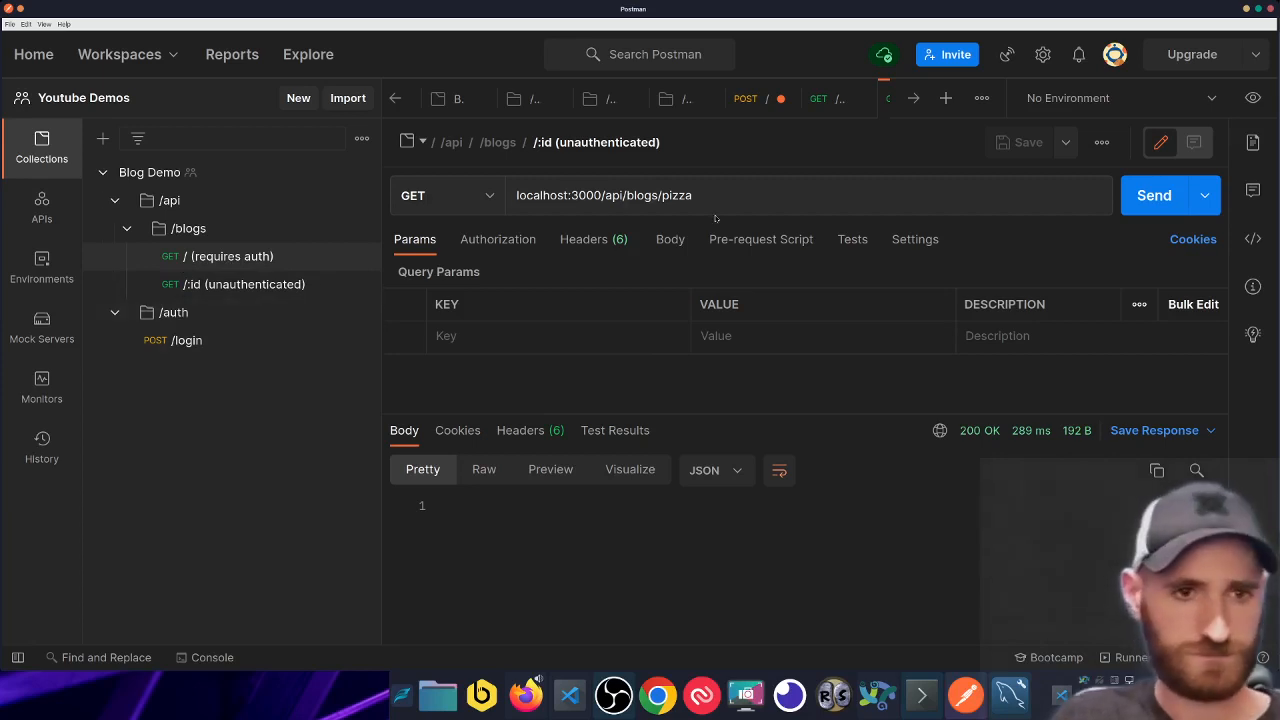
- Add a new POST request to localhost:3000/api/blogs inside the /blogs folder
right_click(220, 229)
click(295, 245)
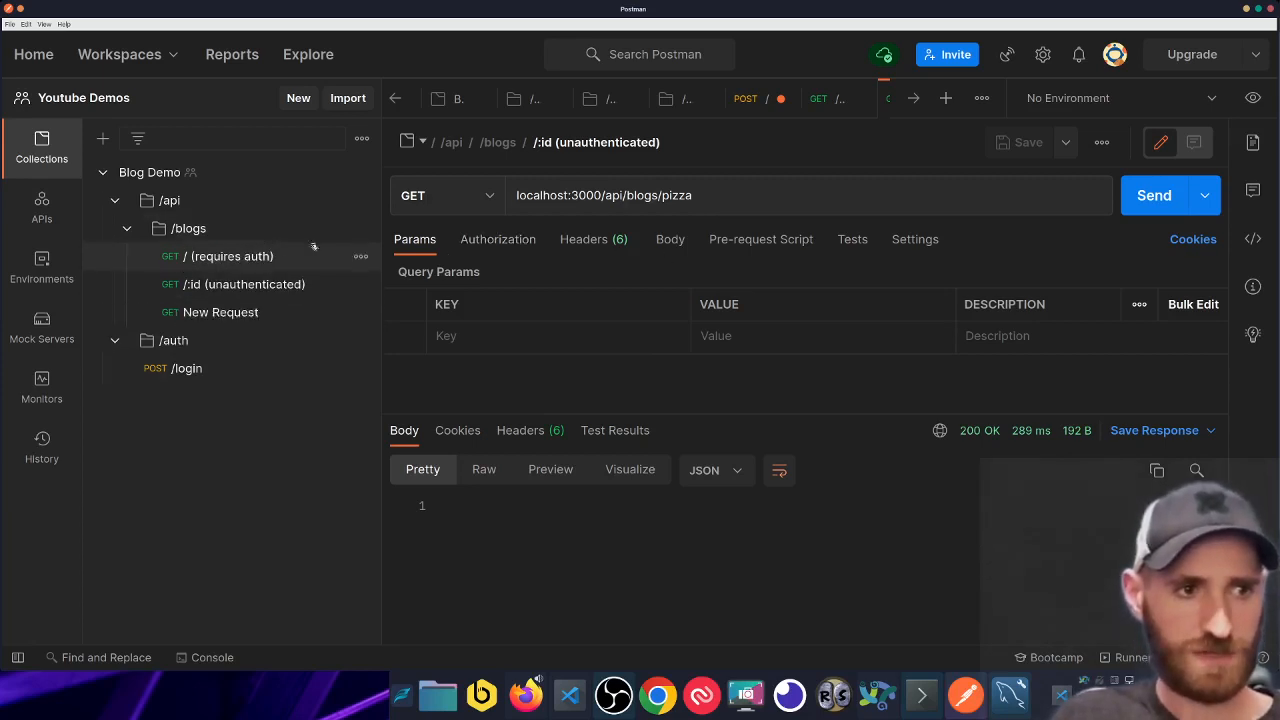
click(448, 196)
click(444, 268)
click(568, 195)
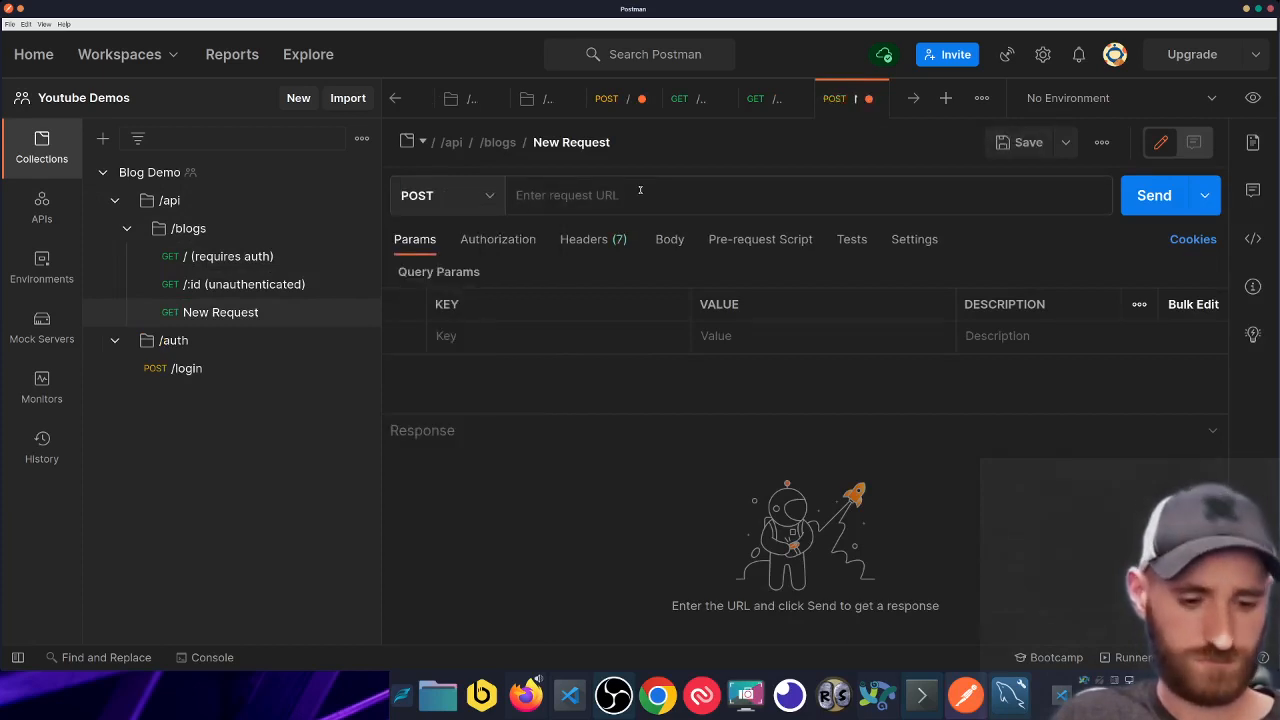
text(loca)
key(Down)
key(Down)
key(Down)
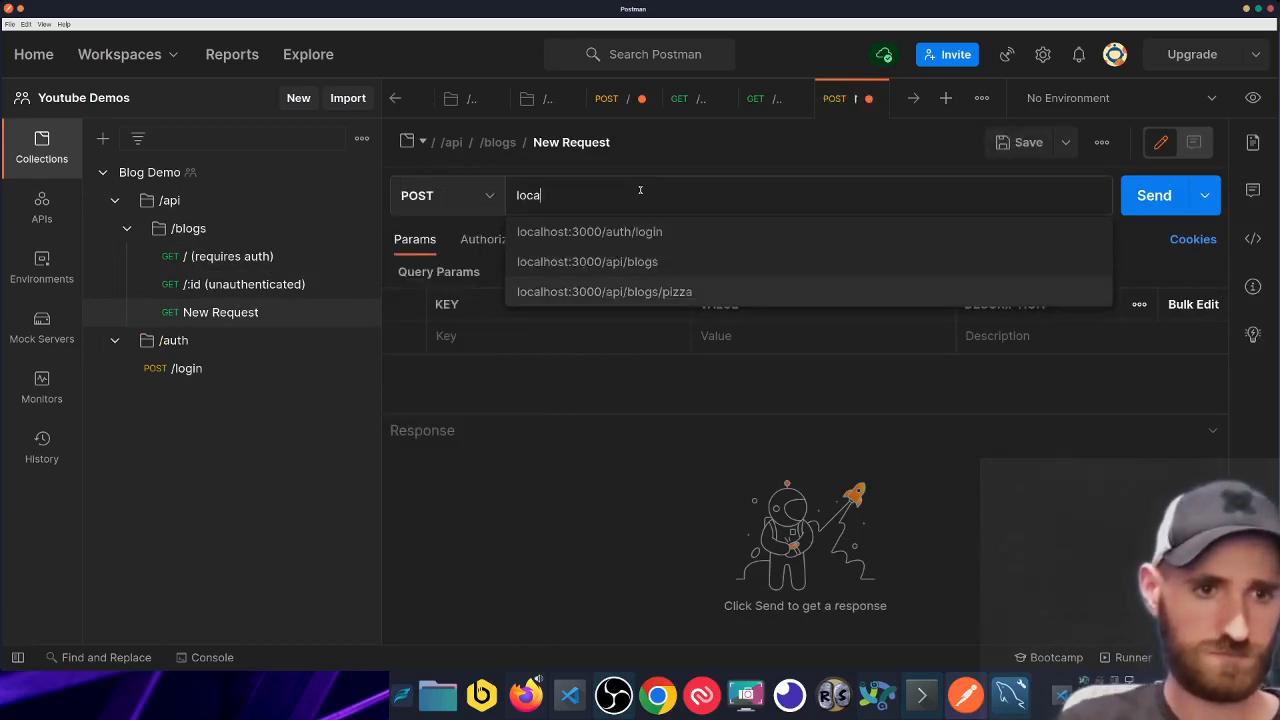
key(Up)
key(Return)
- Give it a raw JSON body of {"content": ""}
click(672, 240)
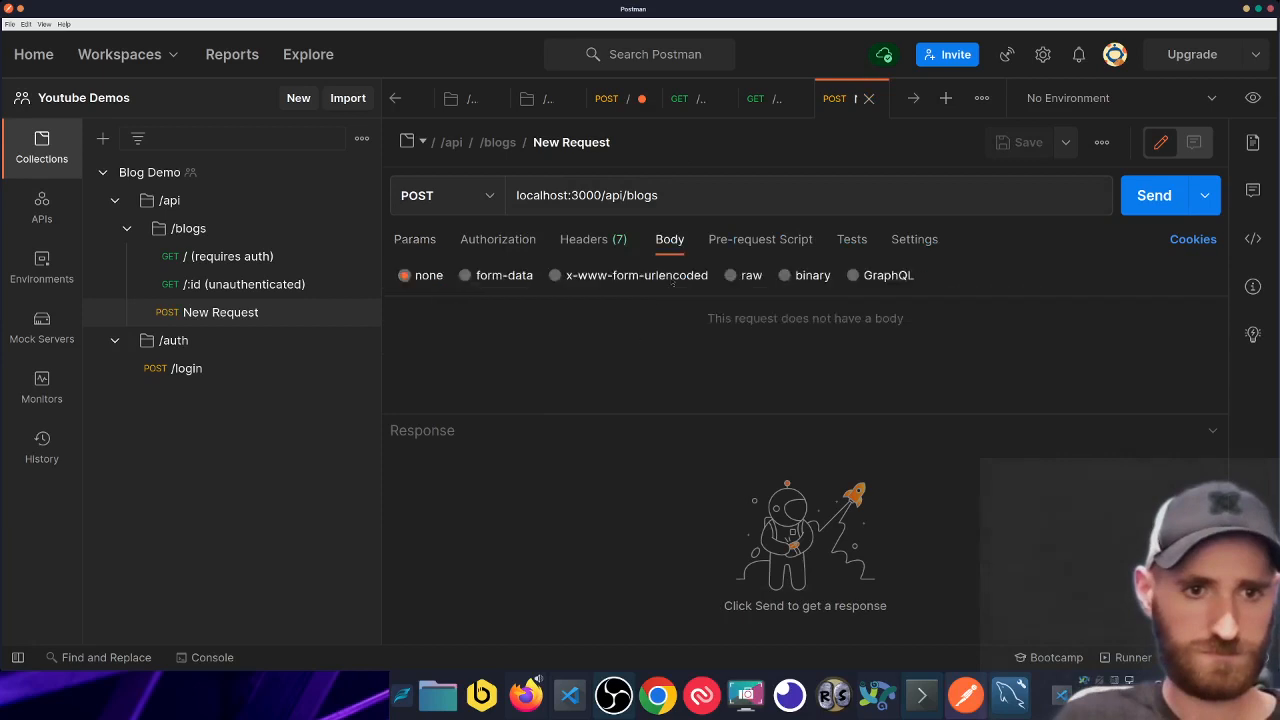
click(731, 275)
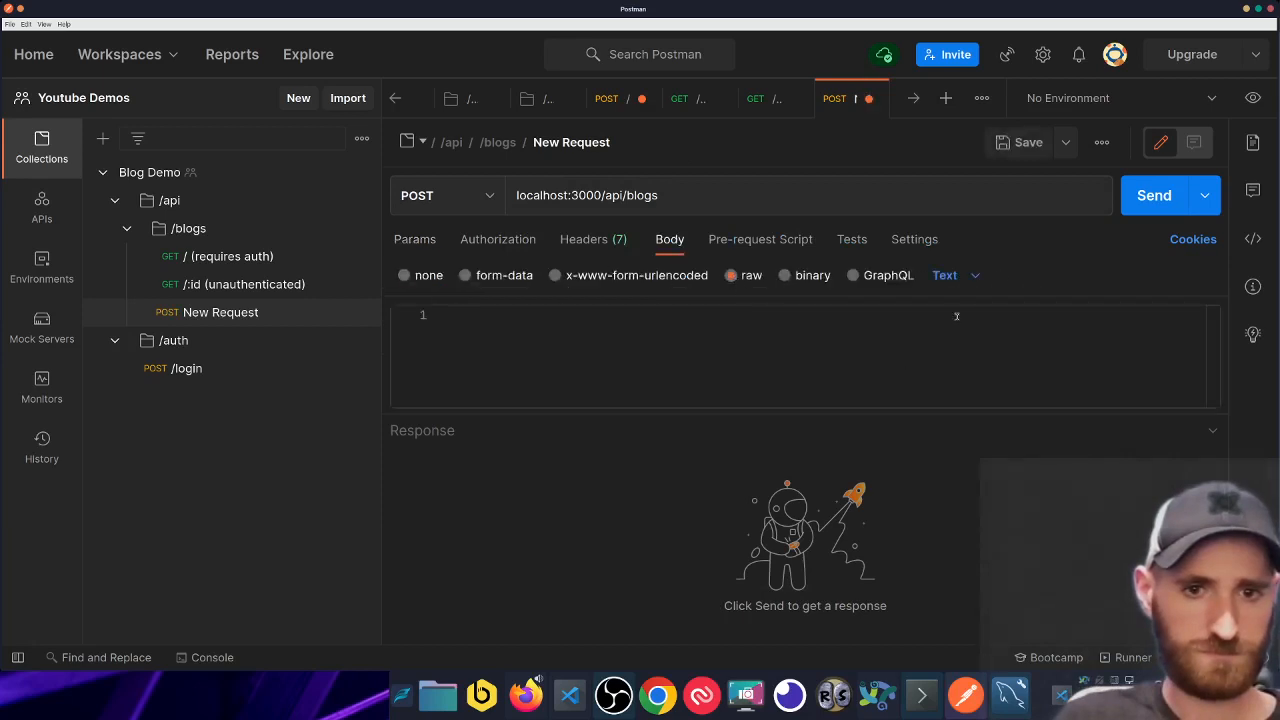
click(945, 275)
click(964, 366)
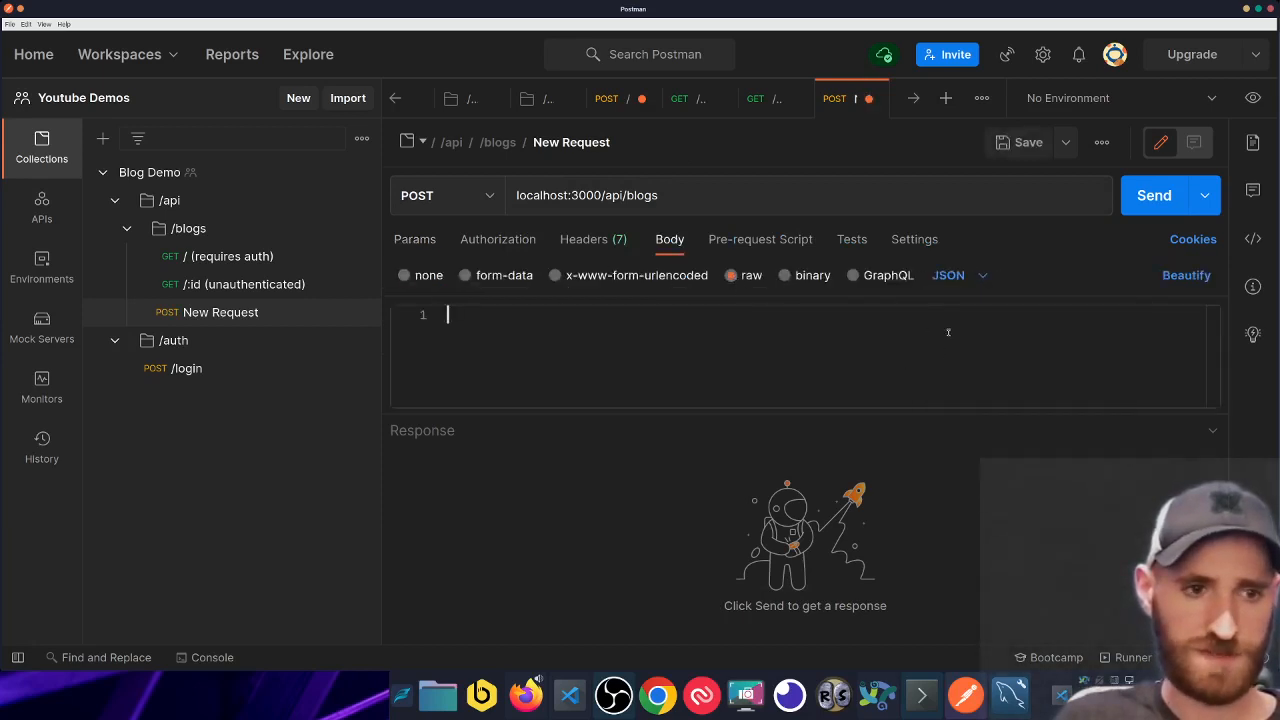
text({)
key(Return)
text(")
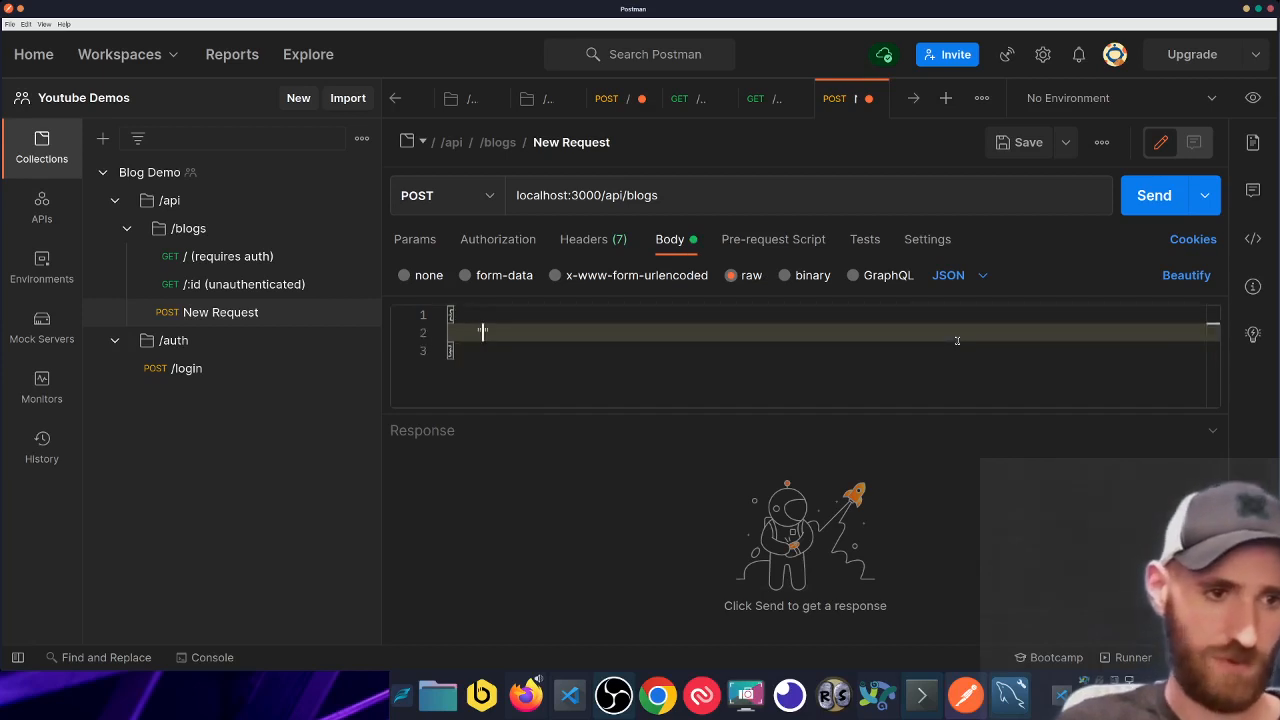
text(content": ")
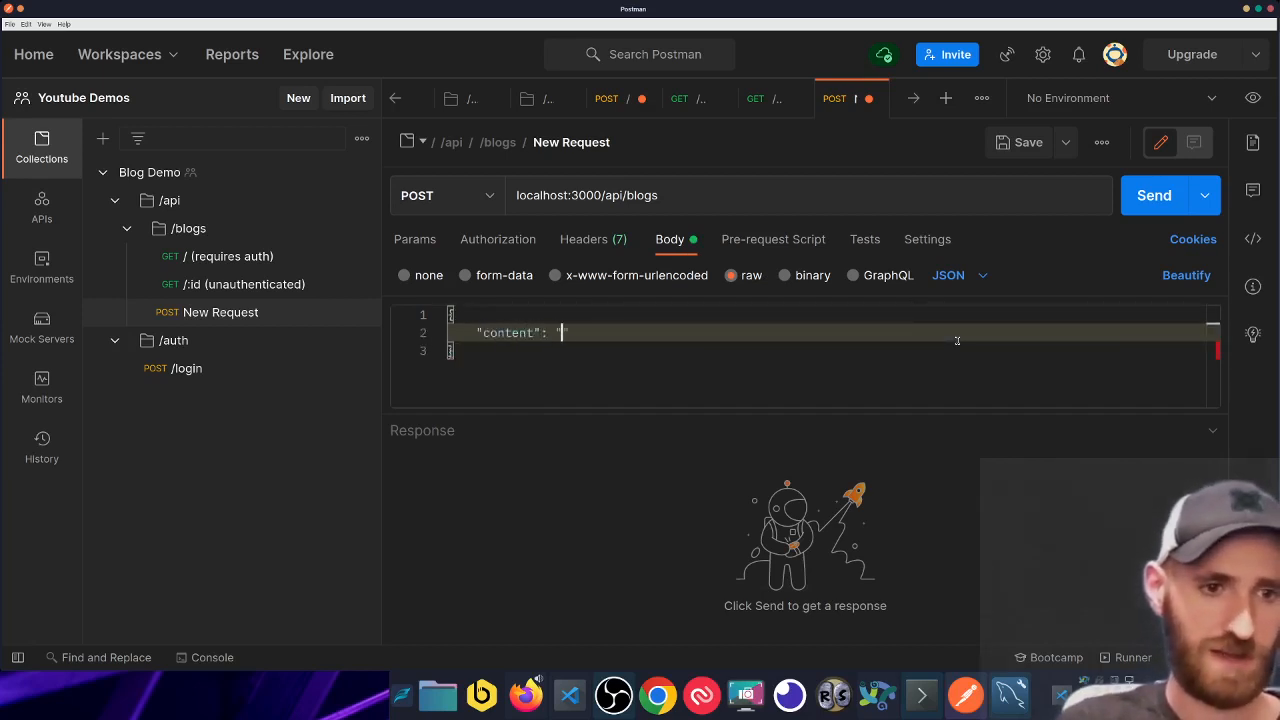
key(Down)
key(shift+Up)
key(shift+Up)
key(shift+Up)
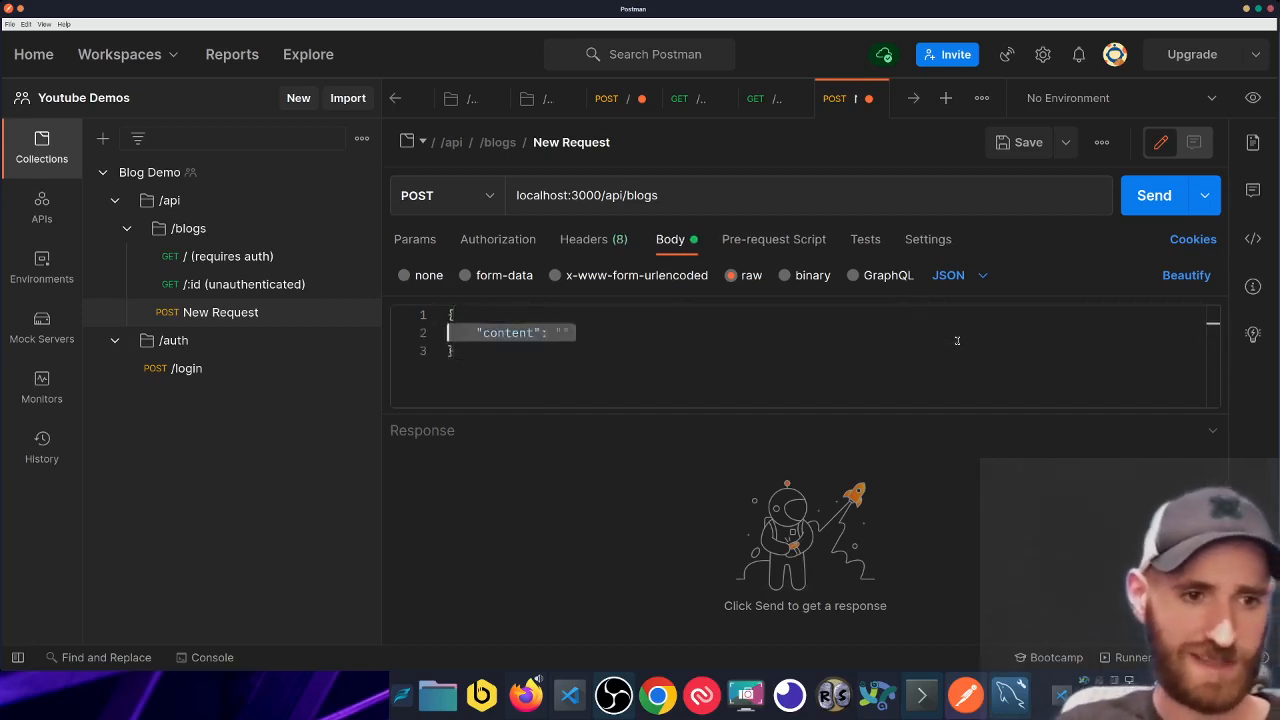
key(Down)
key(shift+Up)
key(shift+Up)
key(shift+Up)
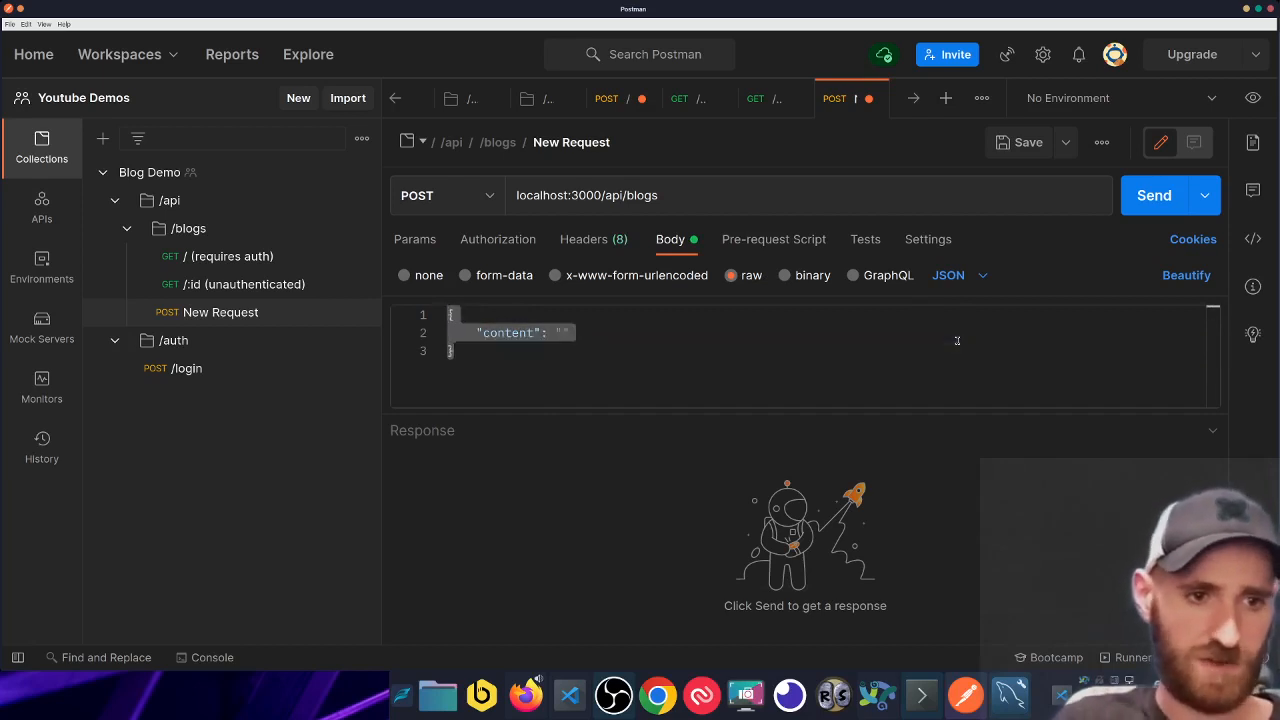
click(688, 339)
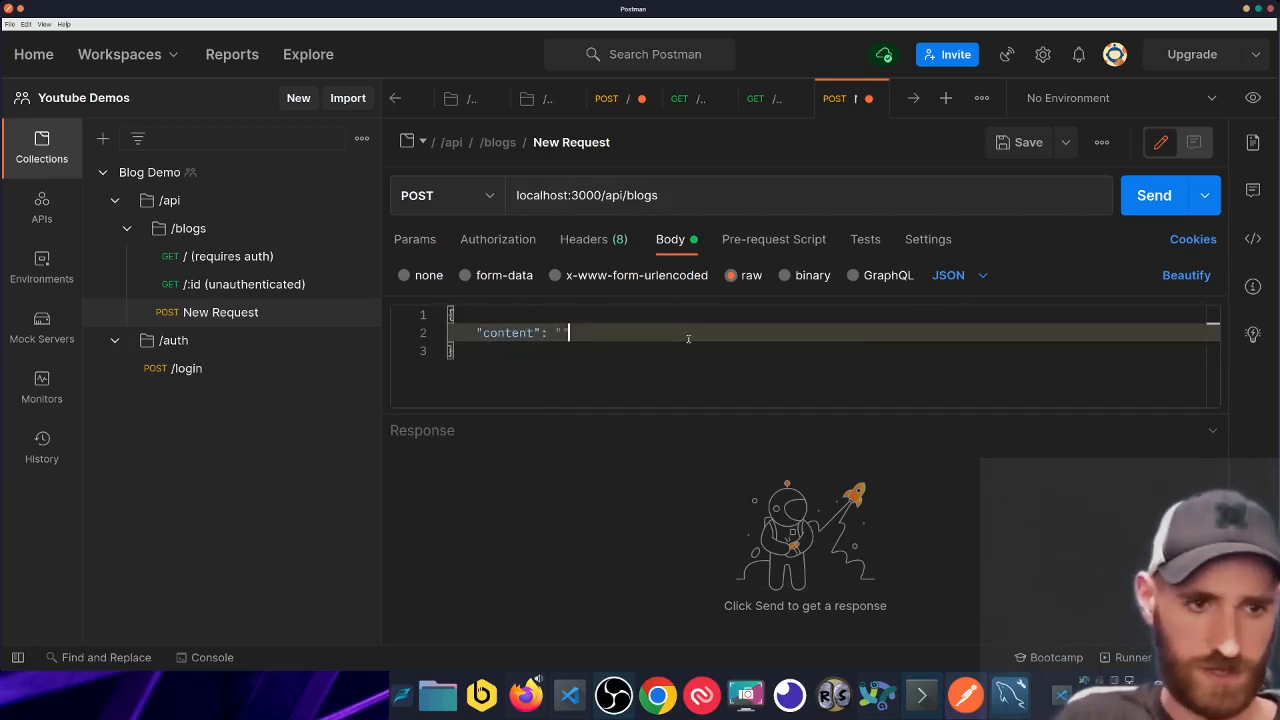
key(ctrl+equal)
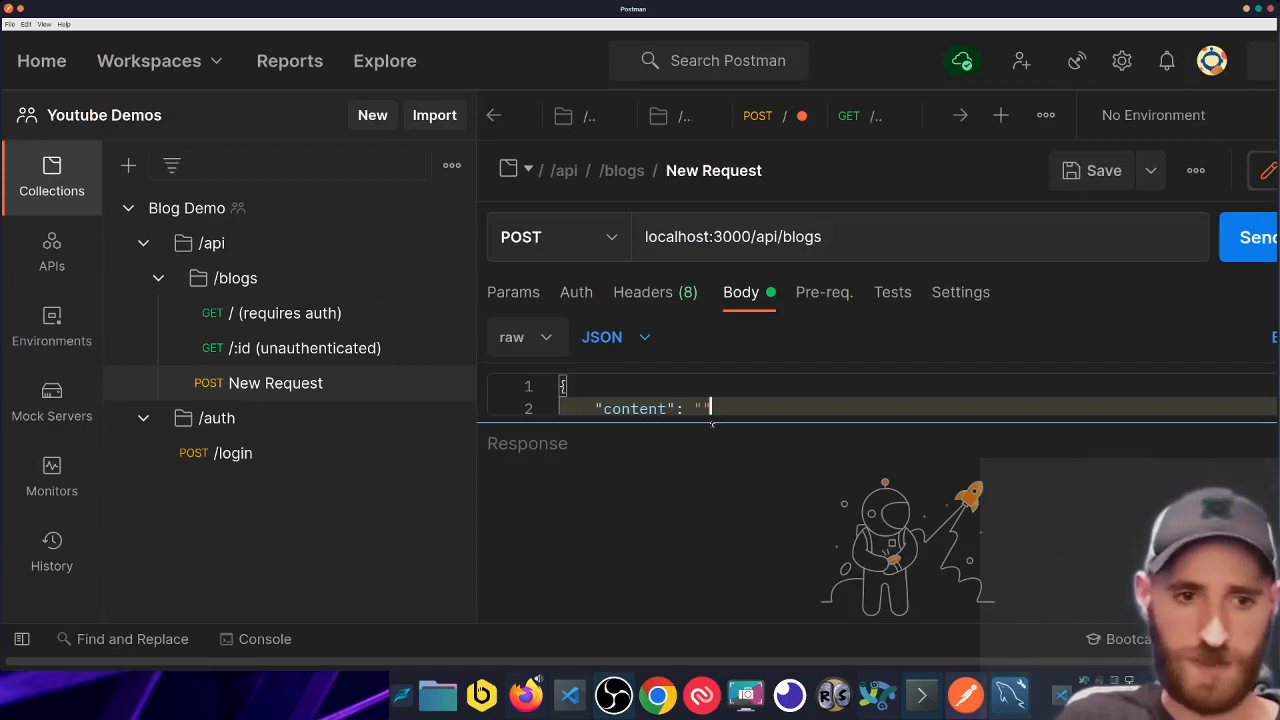
- Put {{$}} inside the content value's quotes to start a dynamic variable
drag(716, 477, 720, 500)
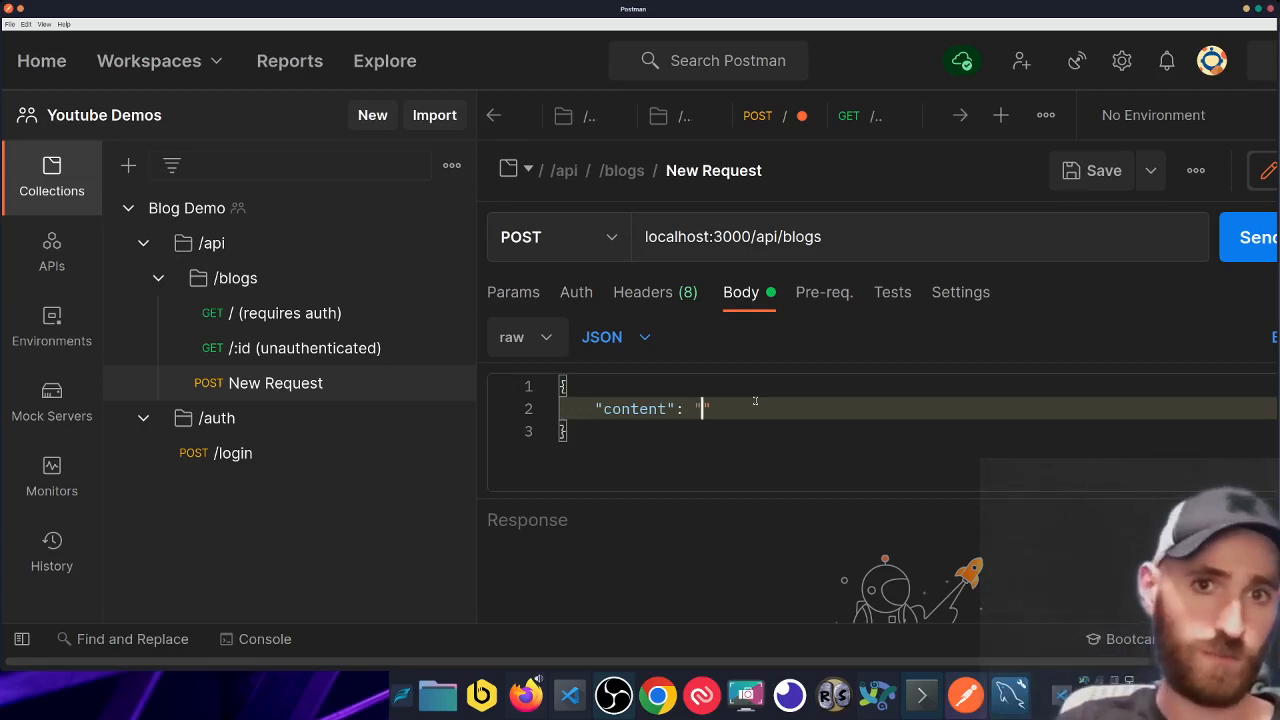
text({{}})
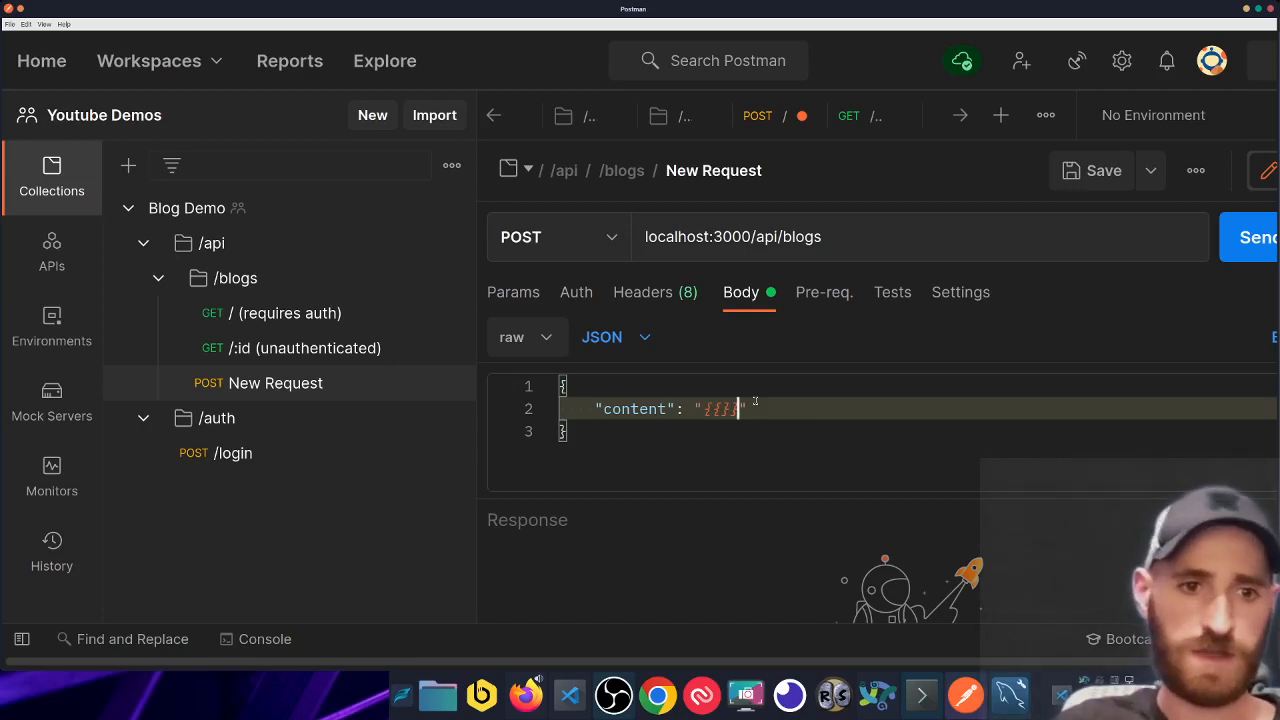
double_click(718, 409)
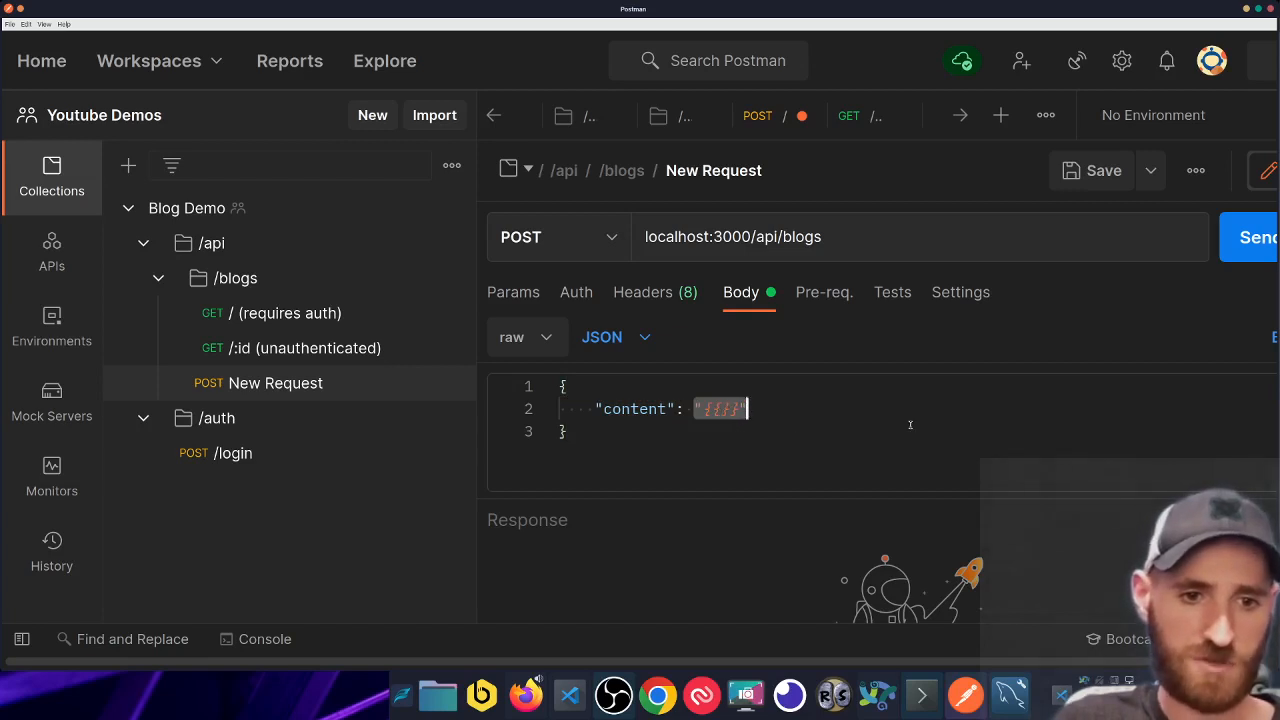
key(Left)
key(Right)
key(Right)
key(Right)
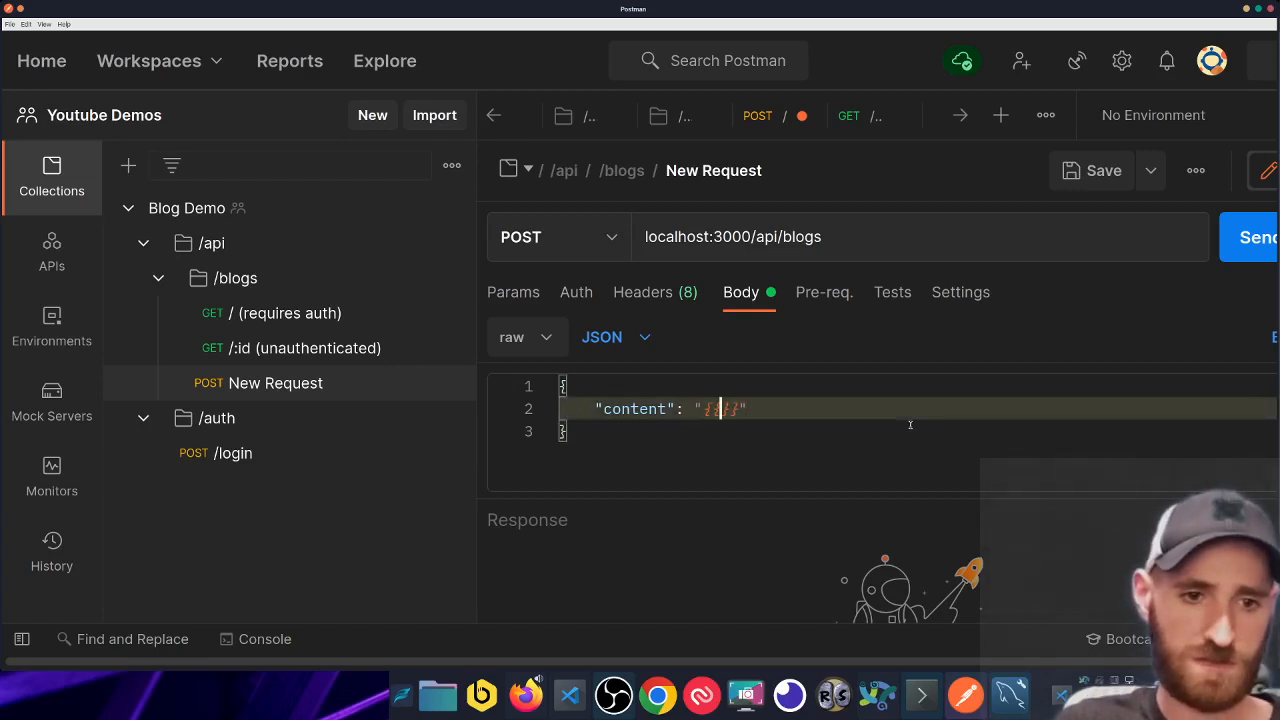
text($)
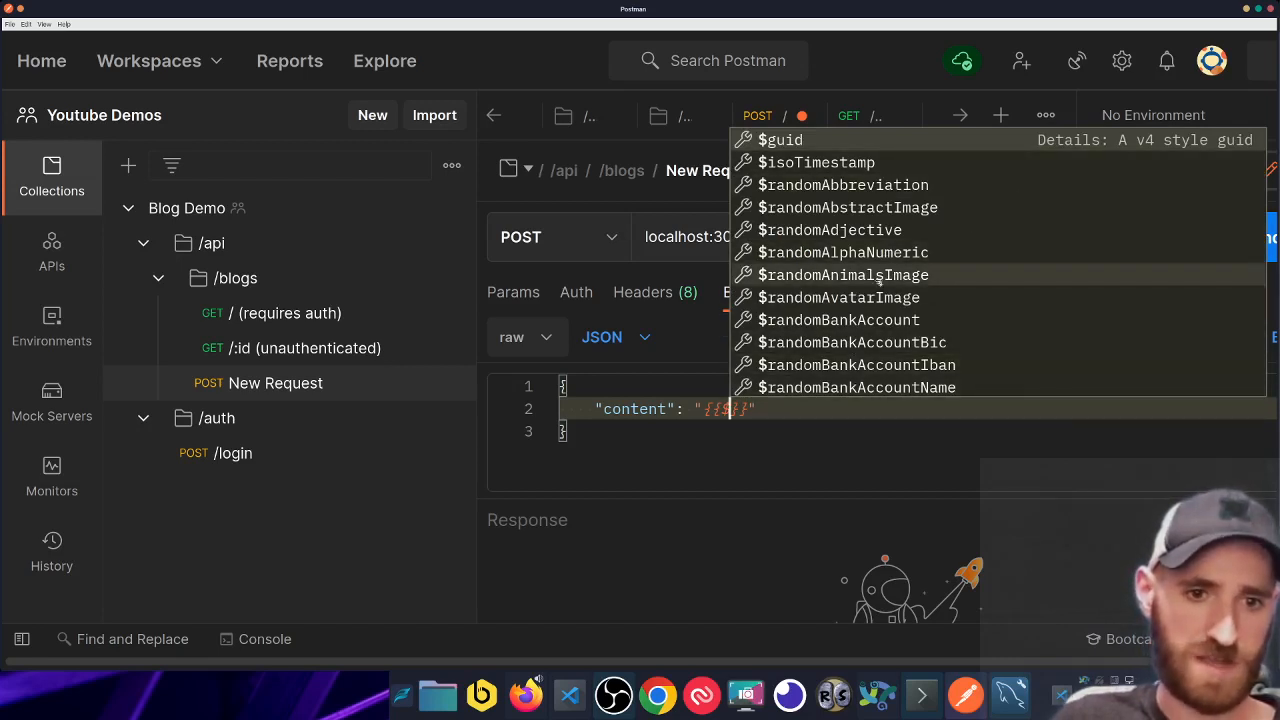
scroll(878, 284, down, 15)
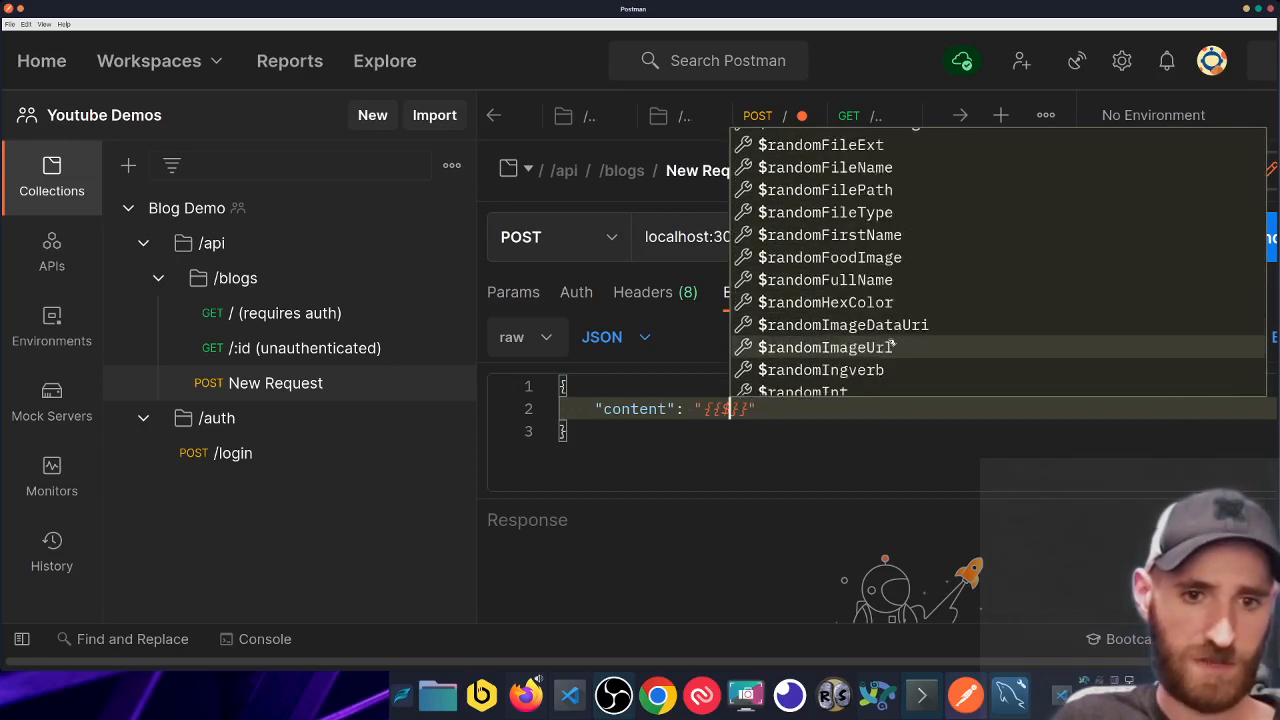
scroll(890, 345, down, 15)
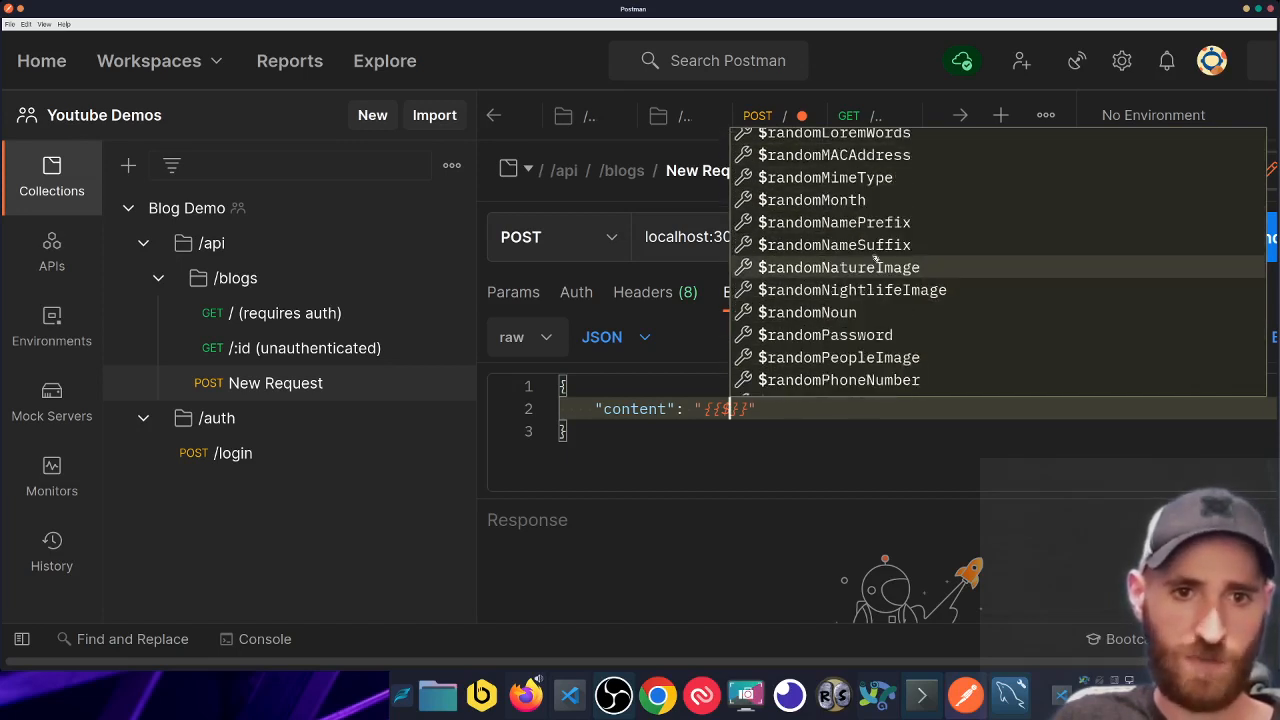
scroll(876, 258, up, 4)
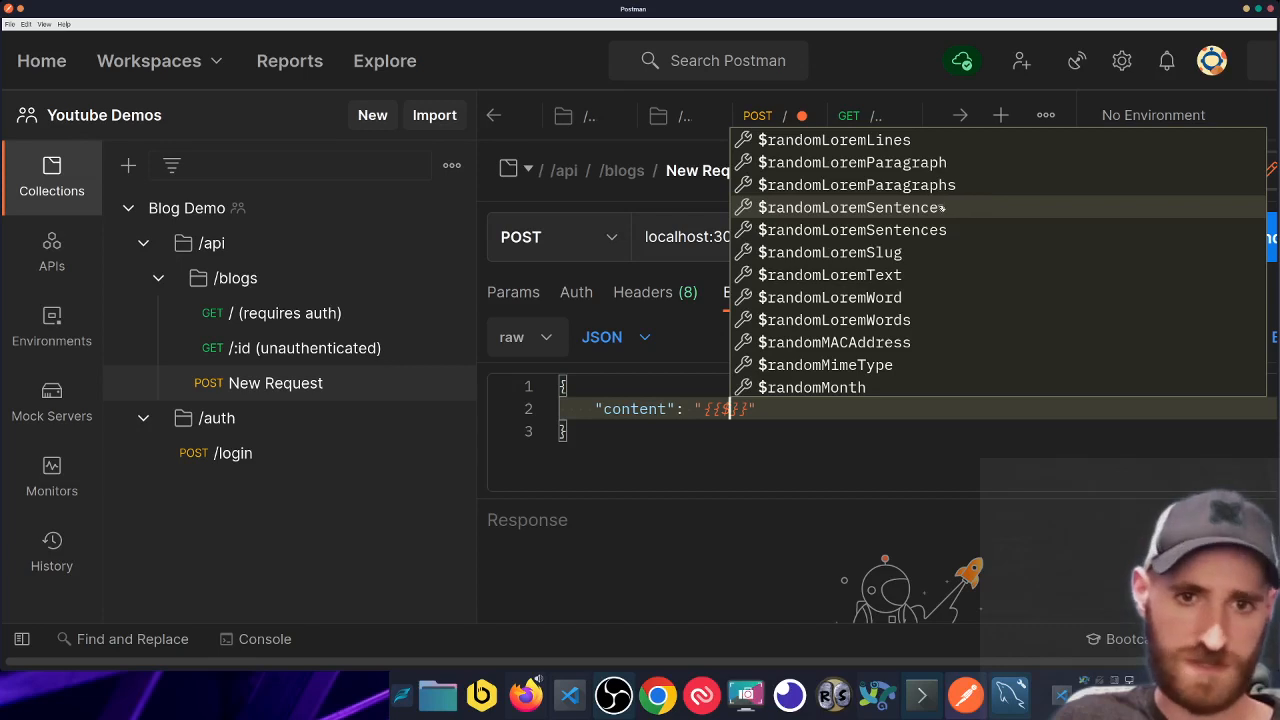
scroll(940, 280, down, 2)
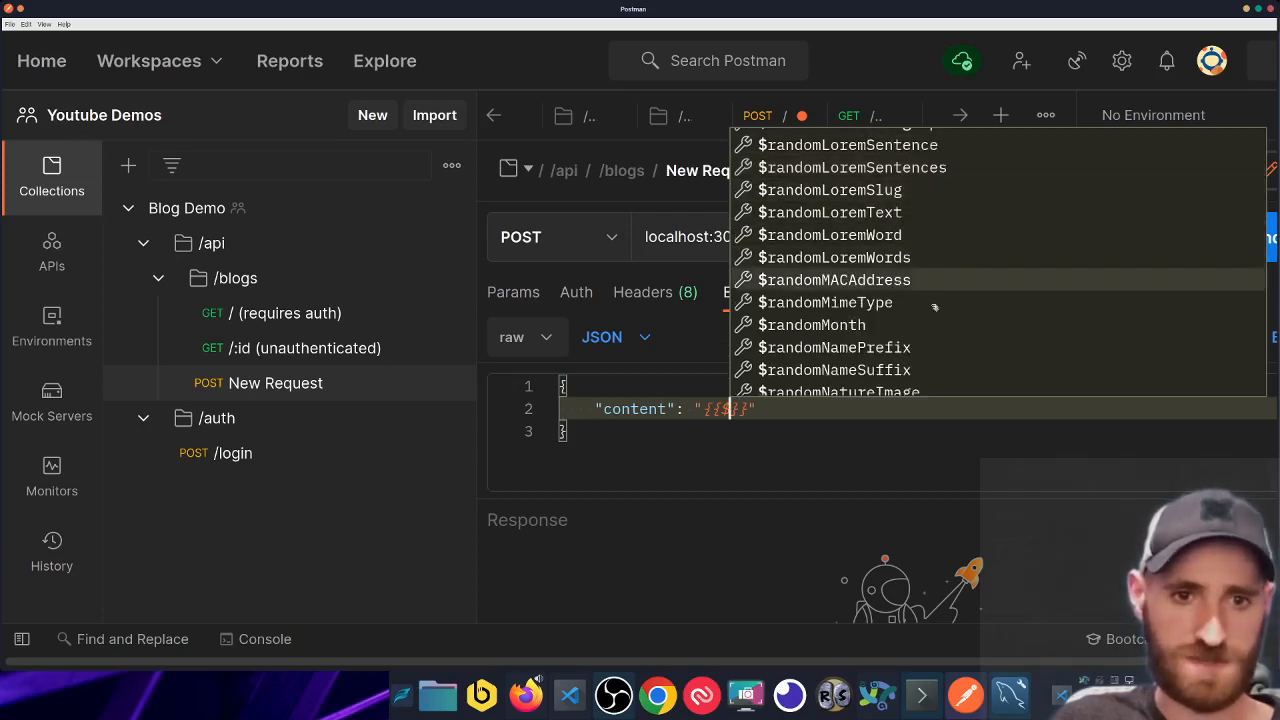
scroll(935, 307, down, 10)
scroll(876, 335, up, 4)
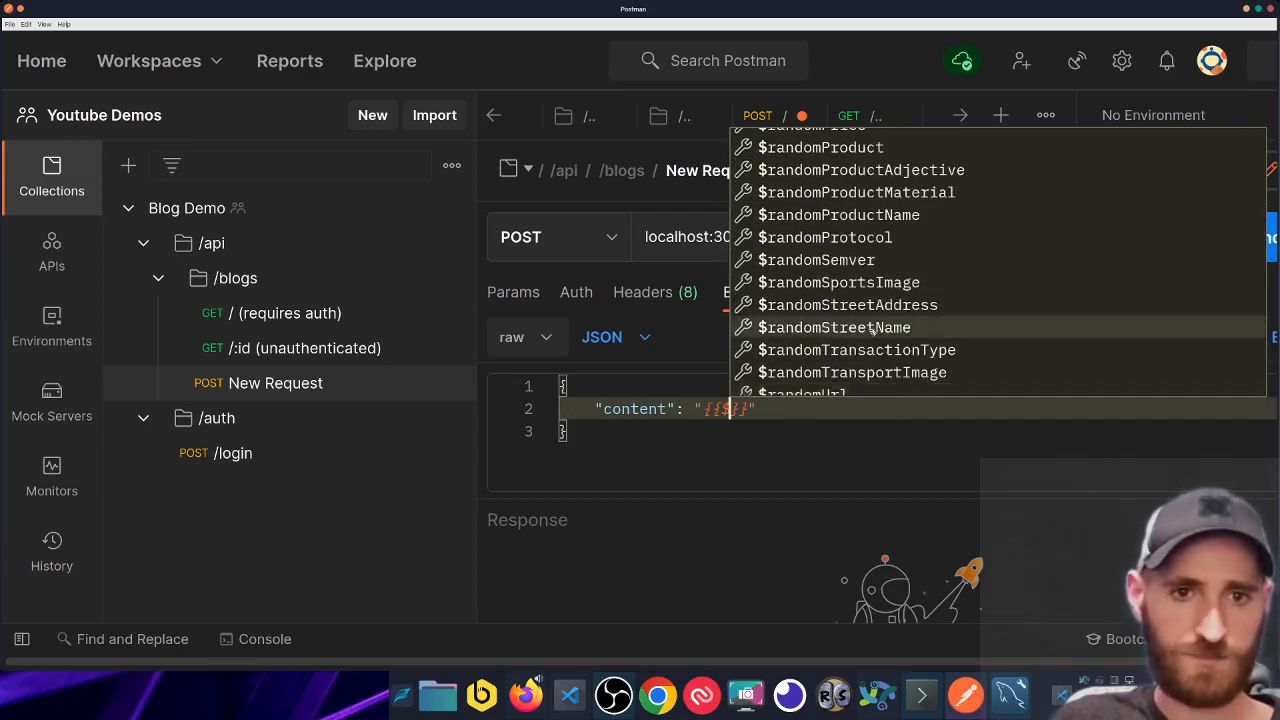
scroll(873, 330, down, 2)
key(Escape)
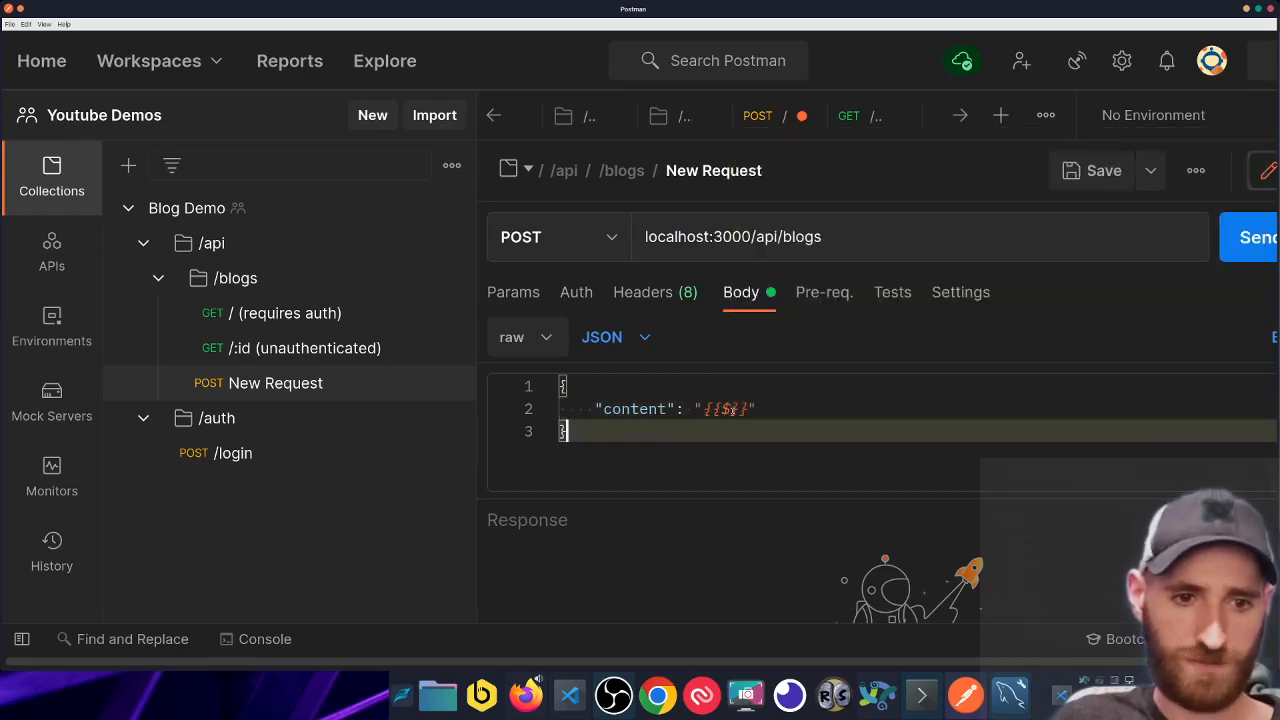
- Complete the variable as {{$randomPhrase}} from the suggestions and save the request
text(rand)
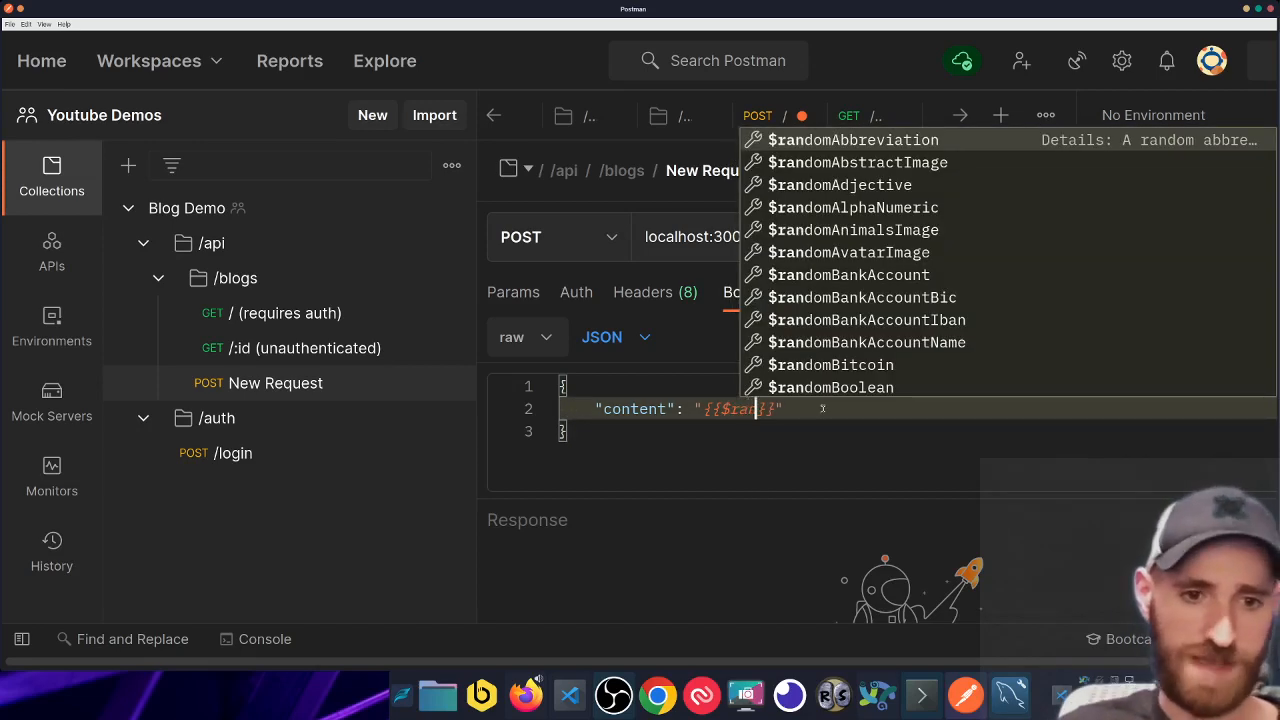
text(omPhr)
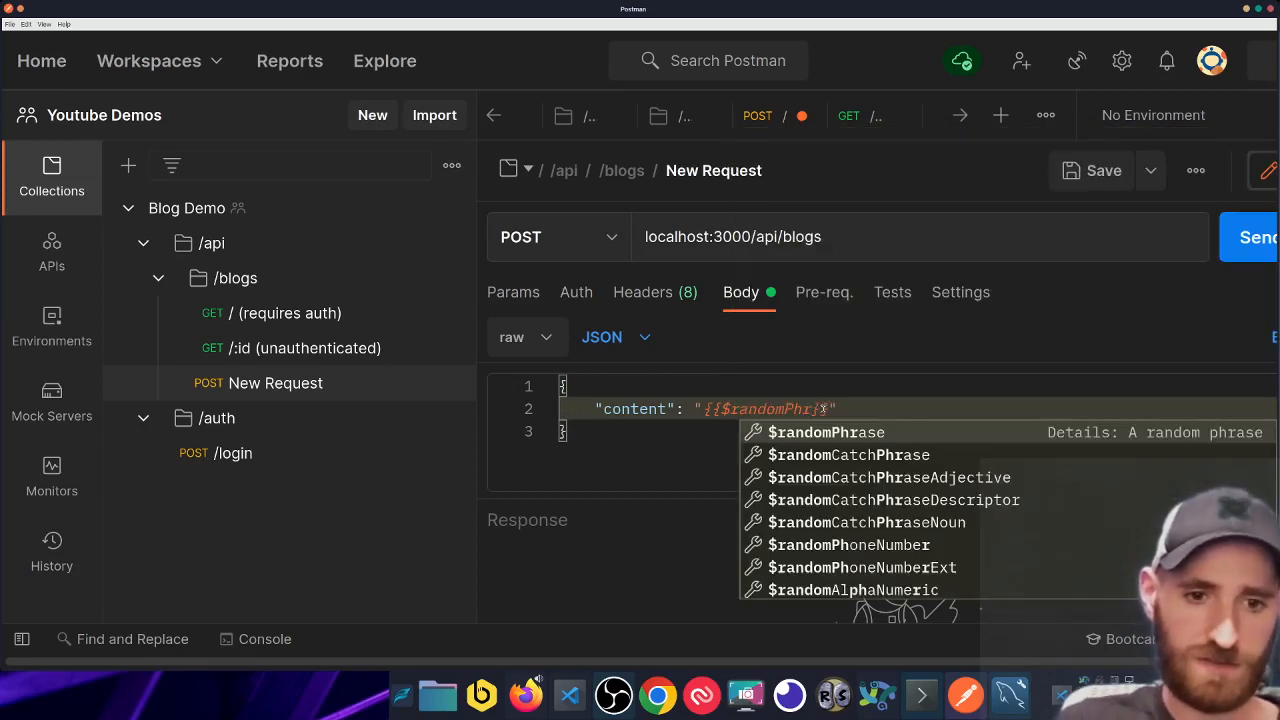
key(Down)
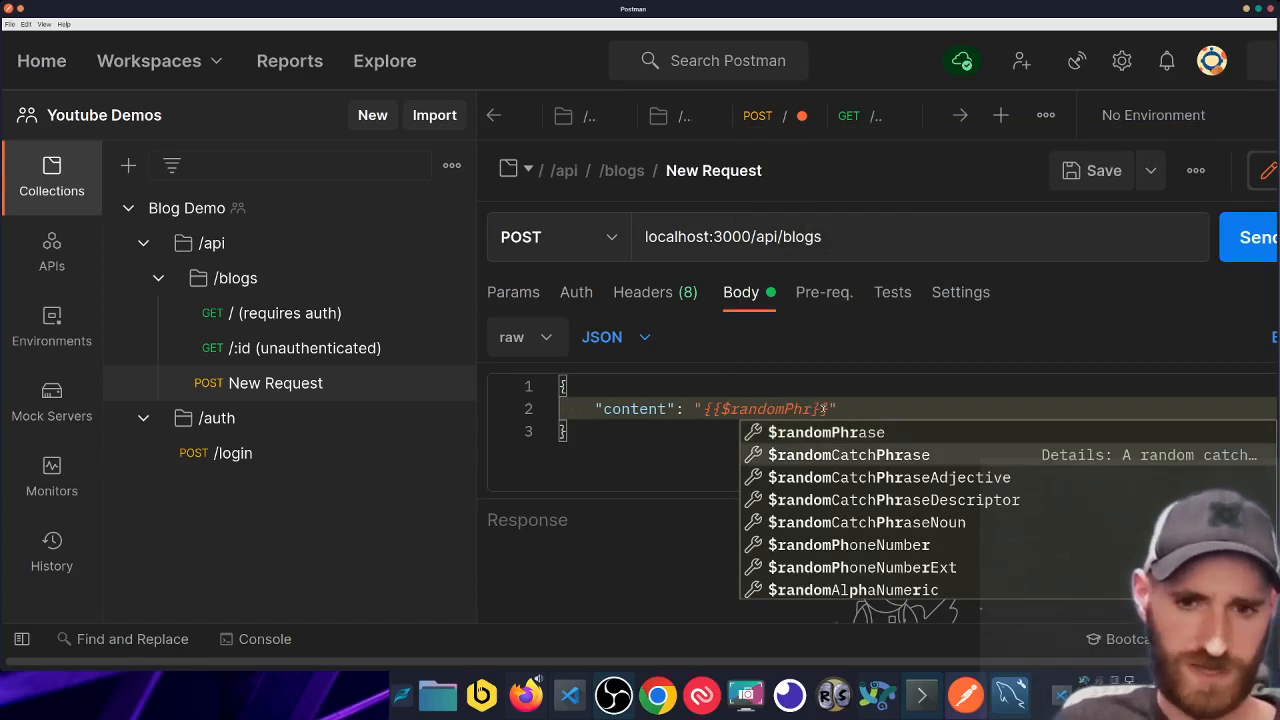
key(Up)
key(Return)
key(Right)
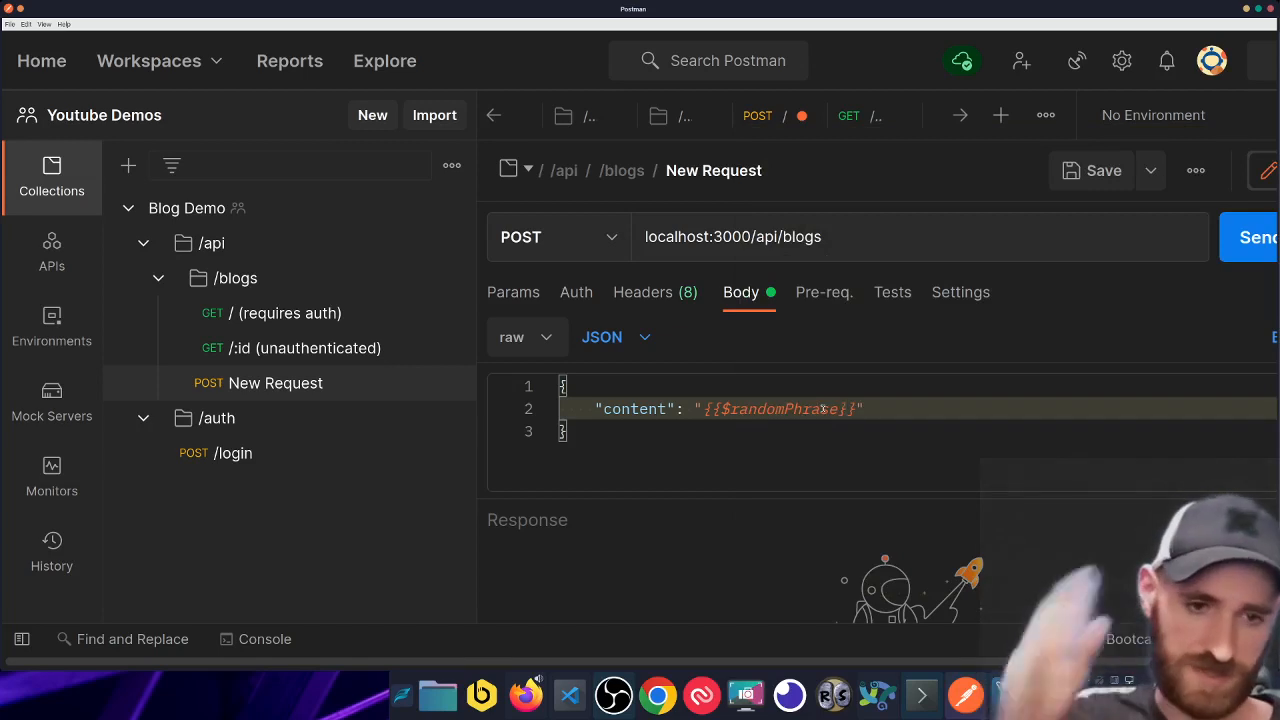
click(744, 447)
key(ctrl+a)
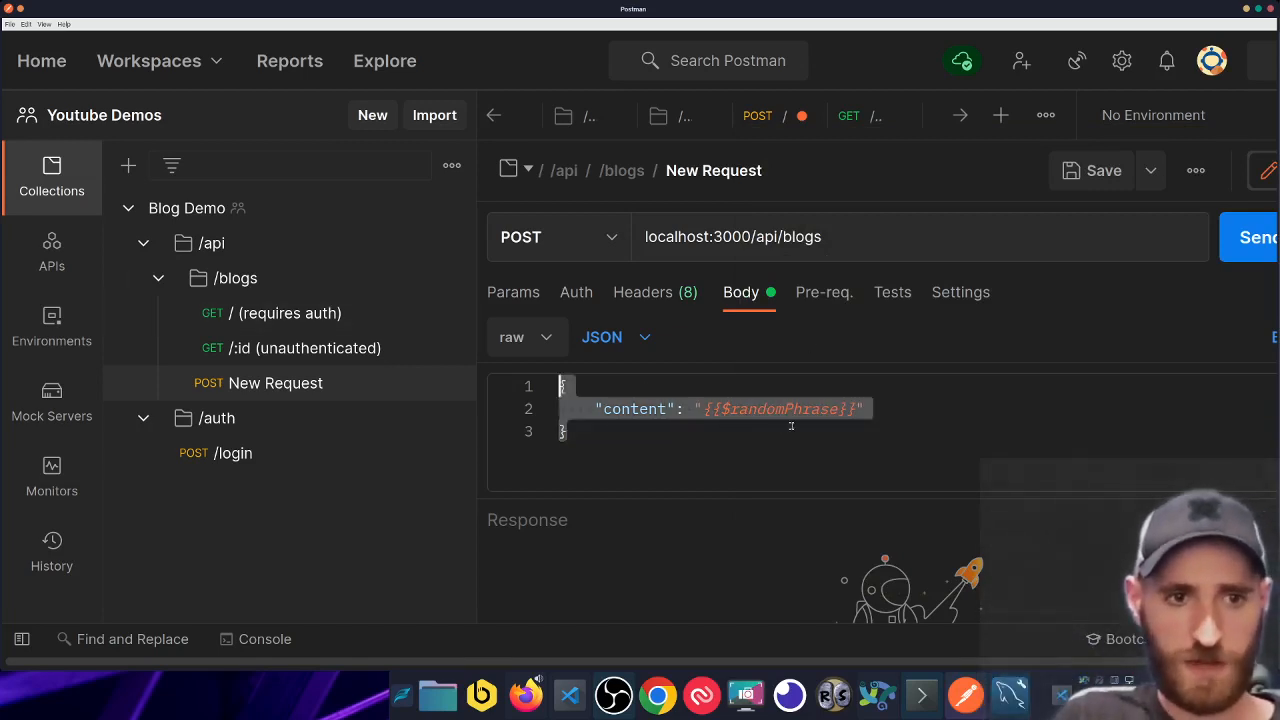
key(ctrl+s)
- Rename the POST request from 'New Request' to '/'
click(787, 173)
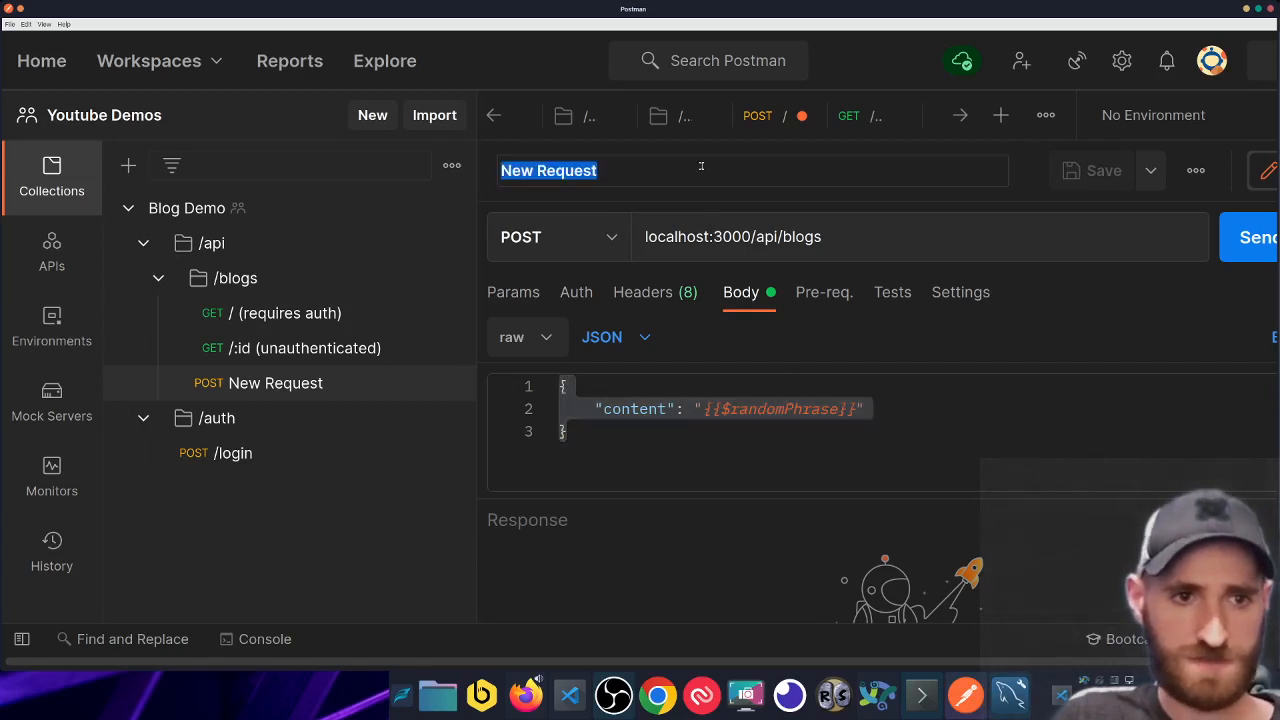
click(701, 166)
key(ctrl+a)
text(/)
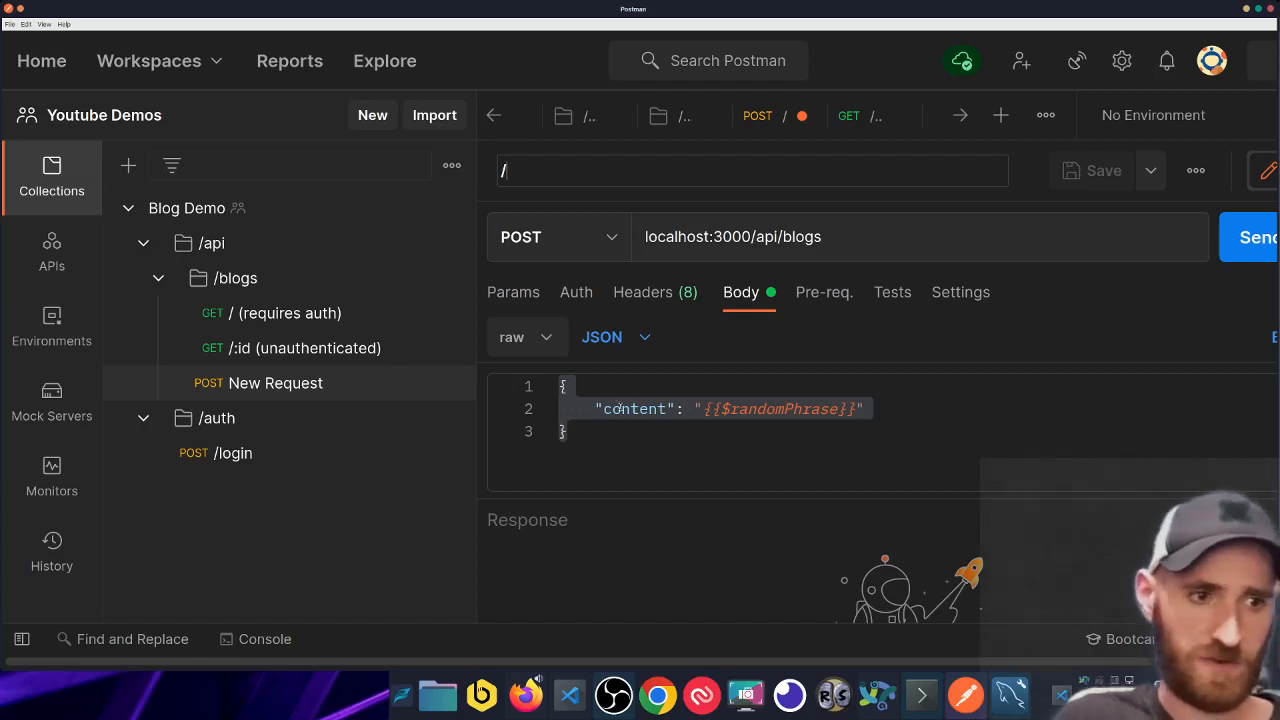
key(Return)
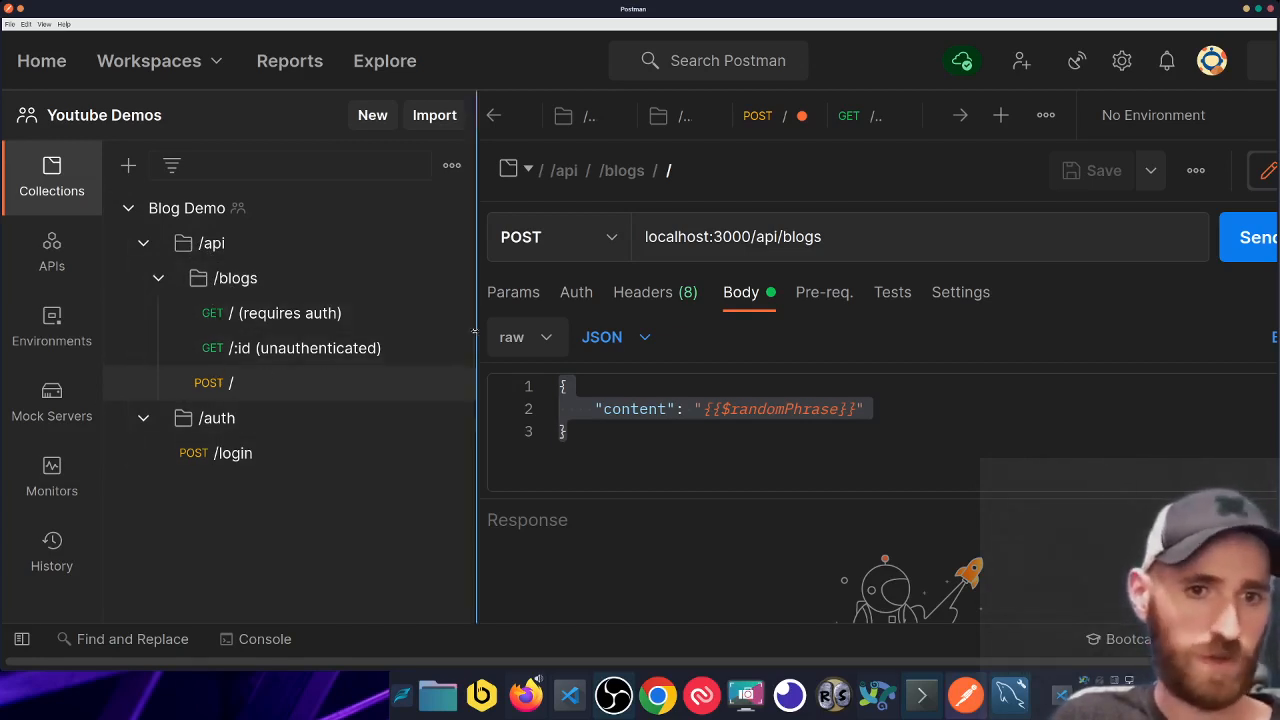
click(664, 433)
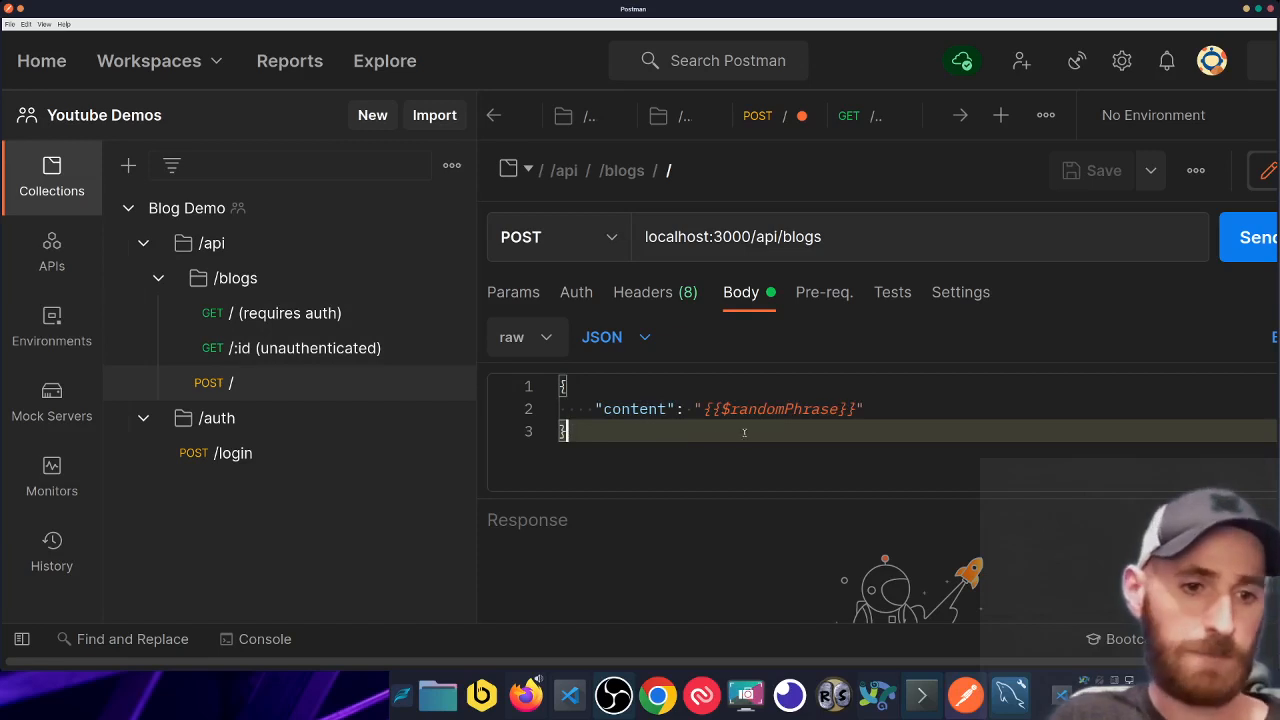
click(944, 408)
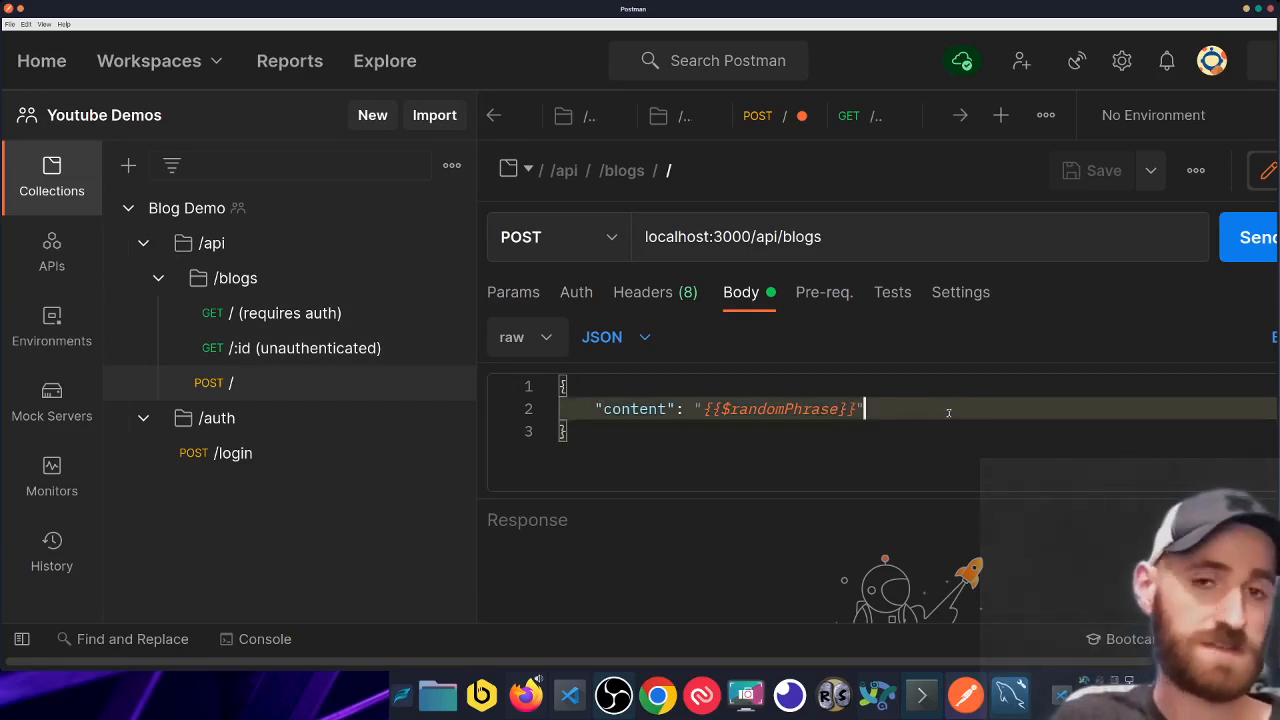
click(900, 429)
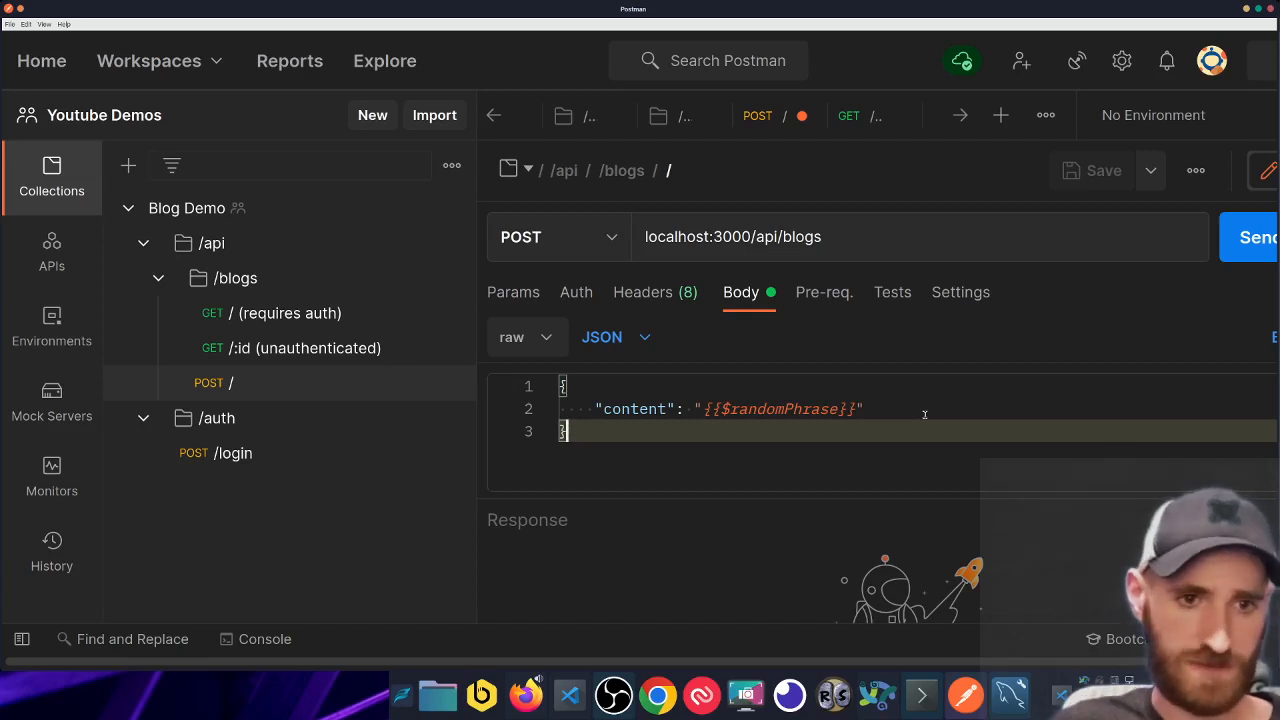
- Close the /login, /blogs, /auth, /api, Blog Demo and Overview tabs, returning to POST /
click(885, 388)
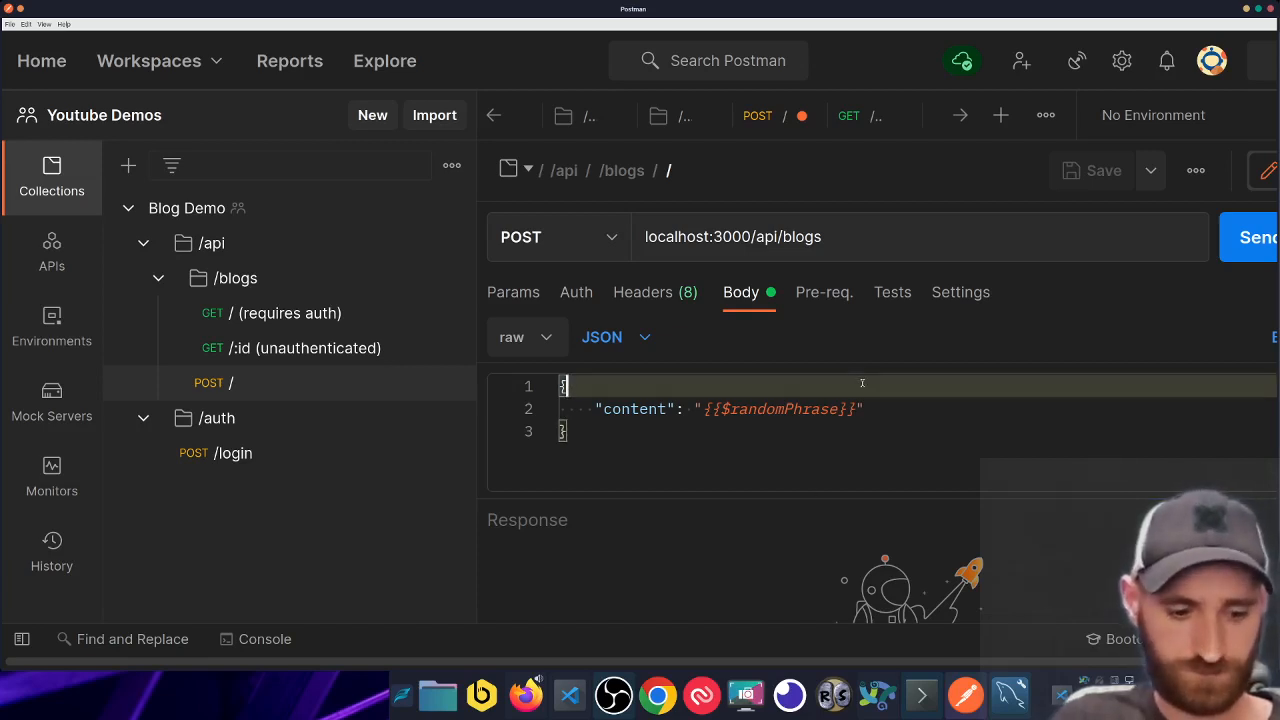
click(797, 125)
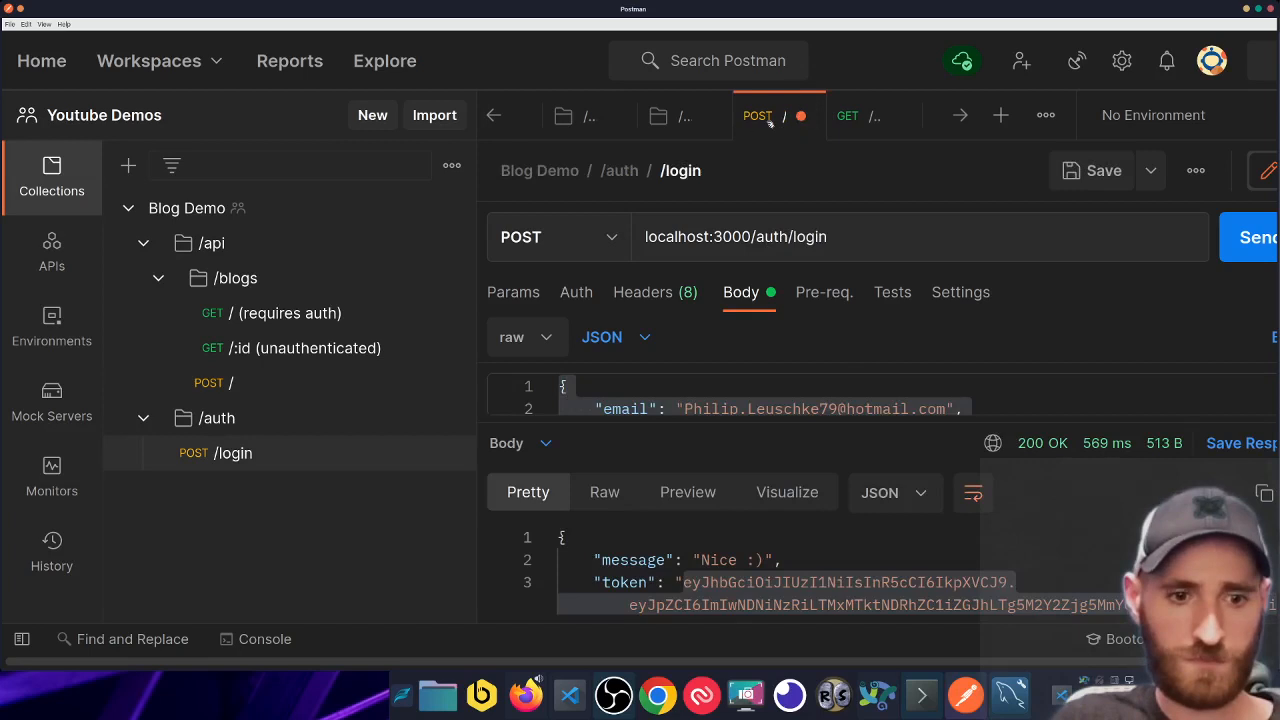
click(801, 115)
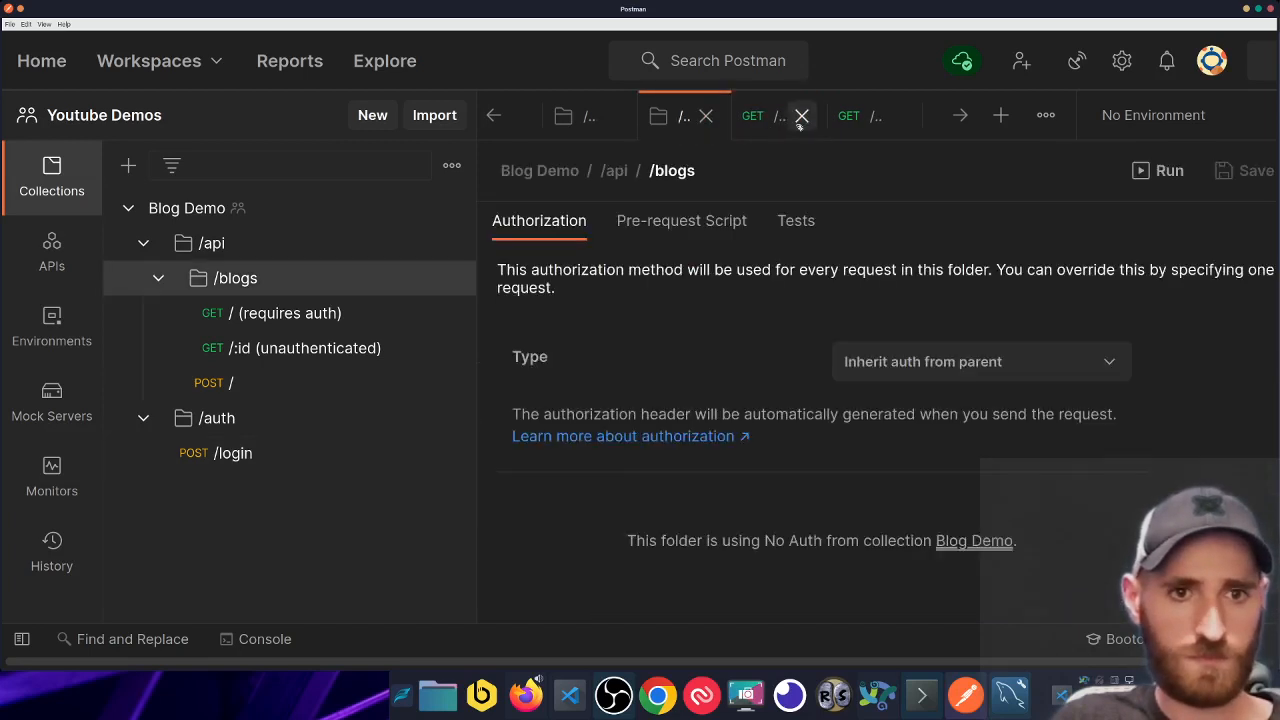
click(705, 115)
click(620, 116)
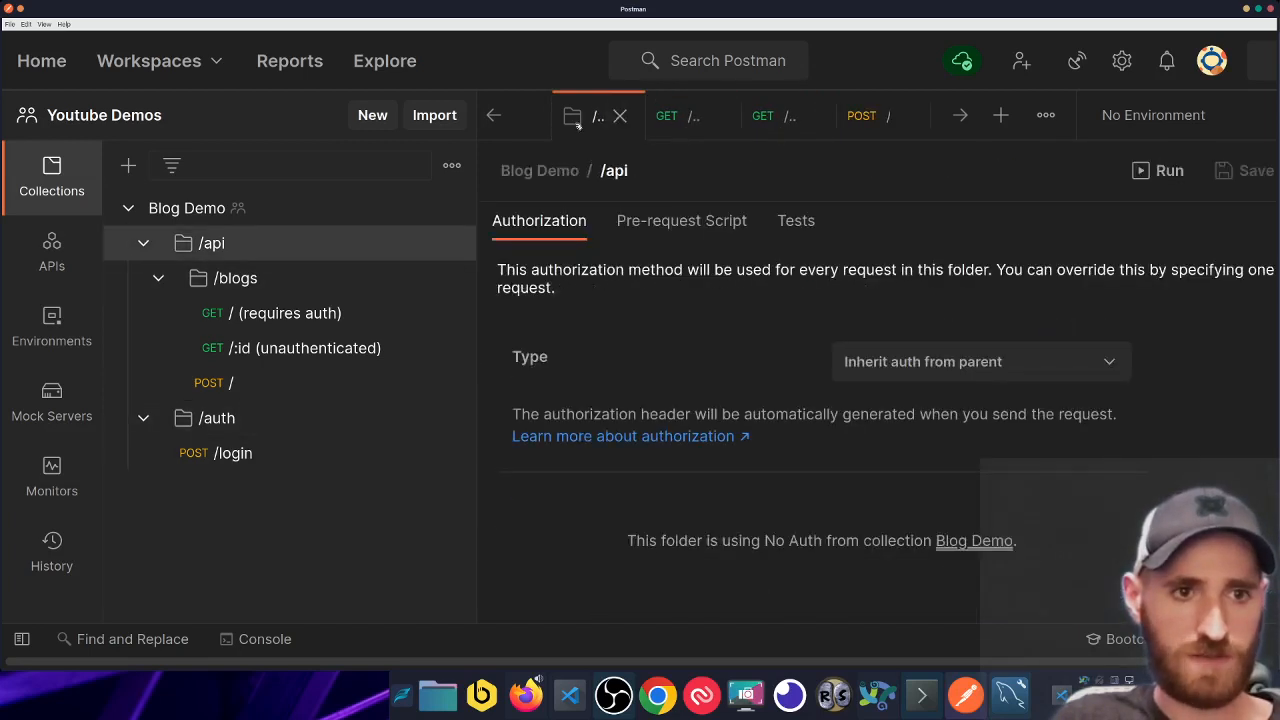
click(612, 117)
middle_click(614, 123)
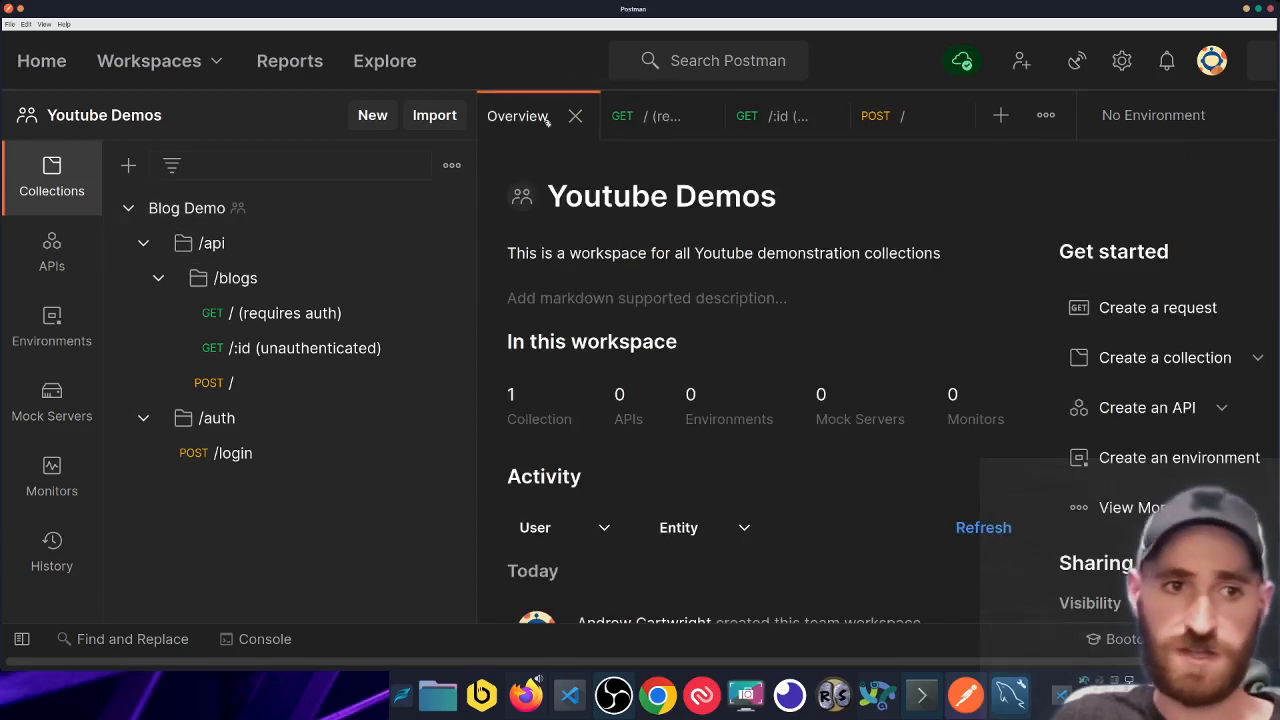
middle_click(547, 121)
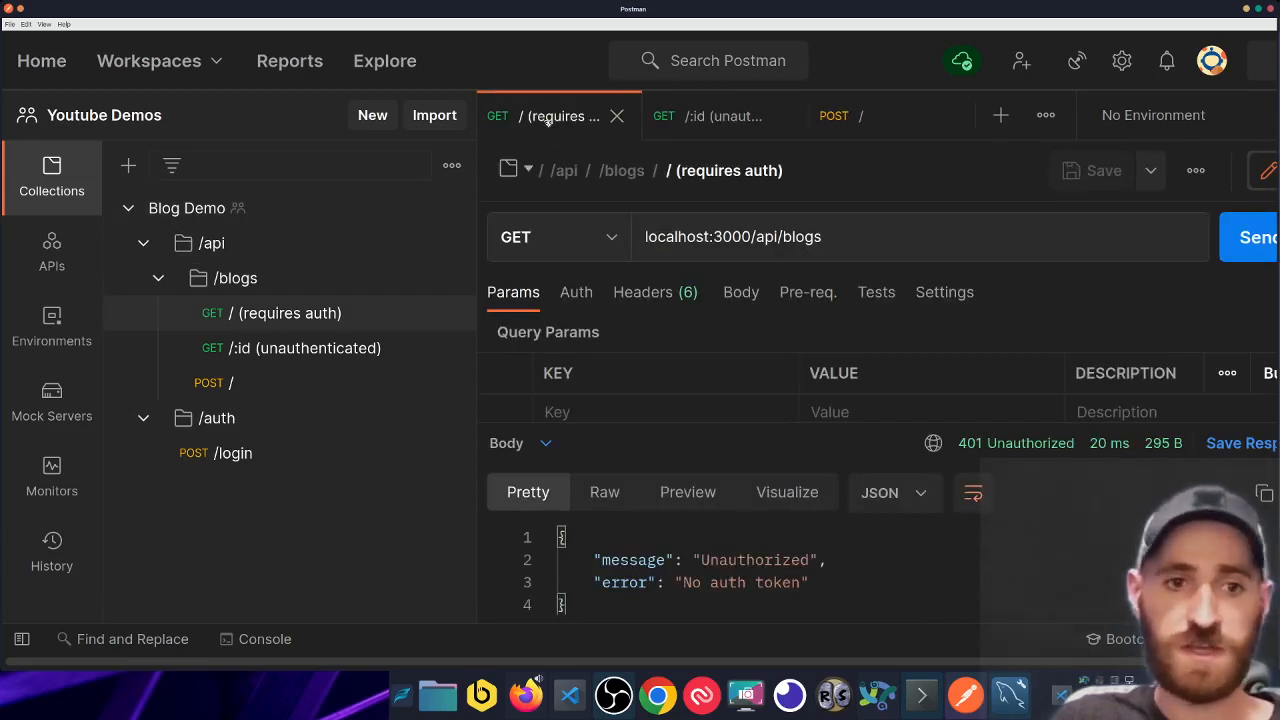
click(845, 116)
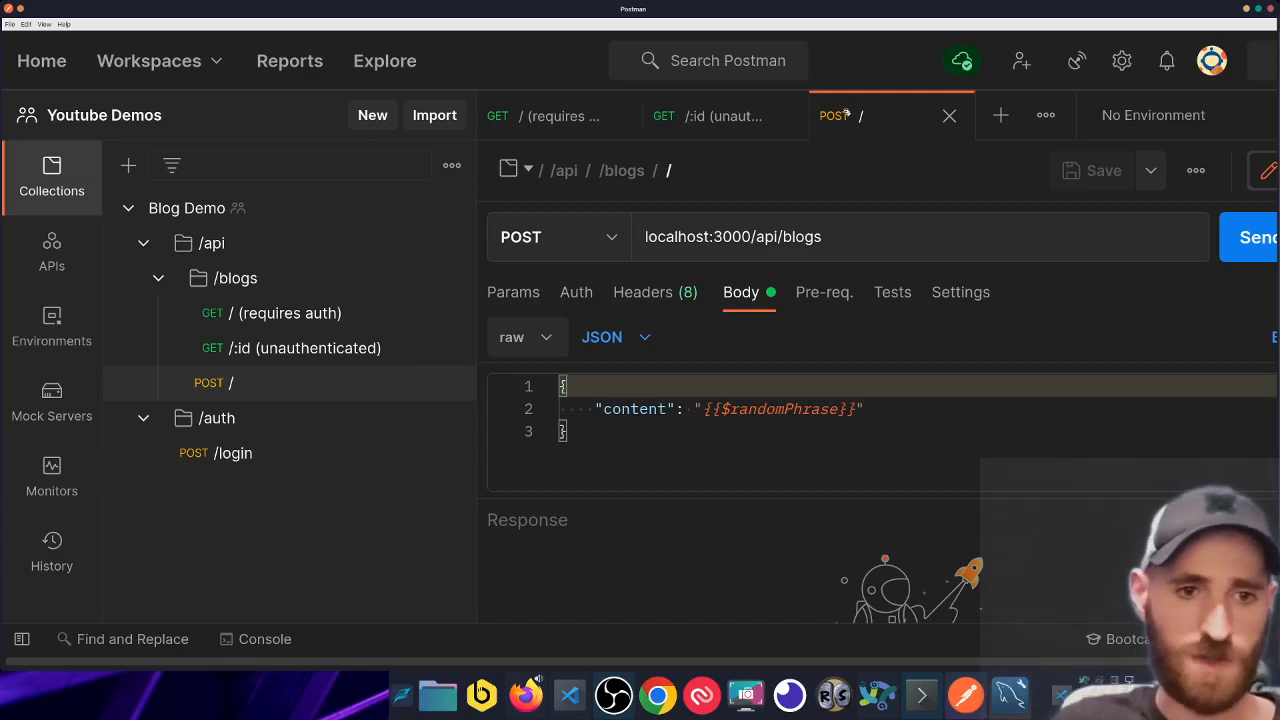
- Send POST / and read the 401 Unauthorized 'No auth token' response, then view Params
key(ctrl+Return)
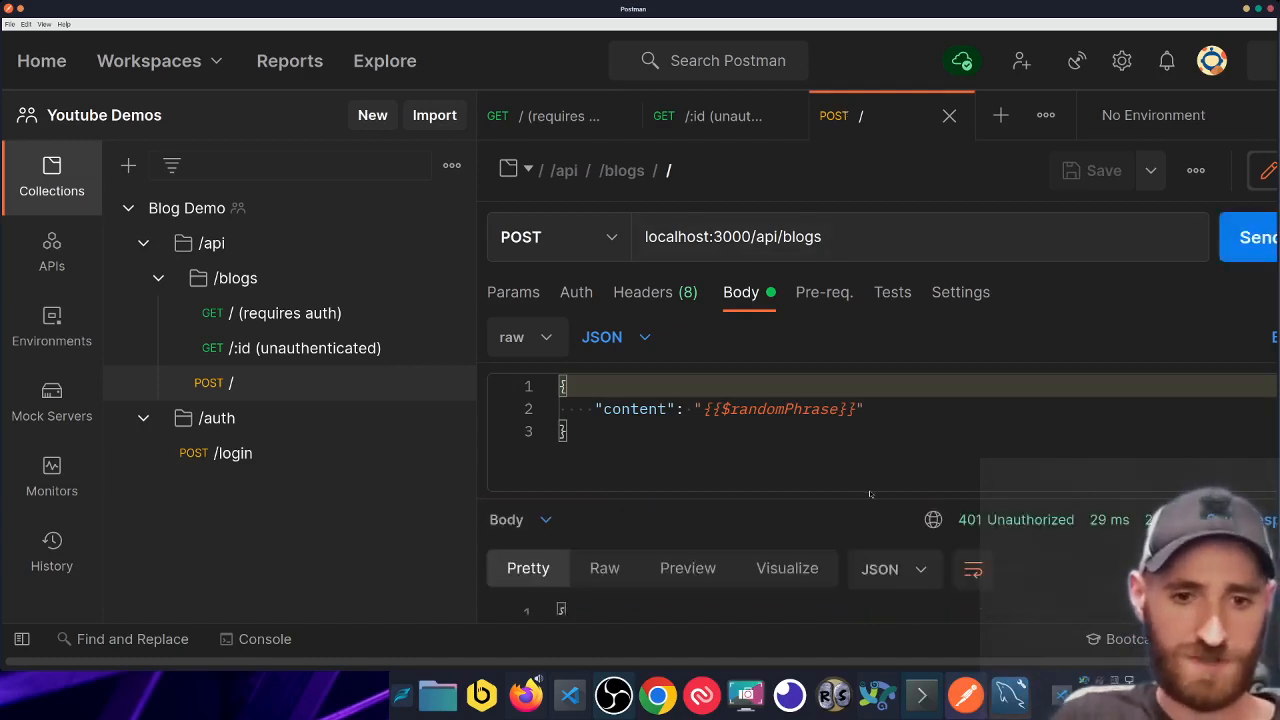
drag(872, 492, 858, 390)
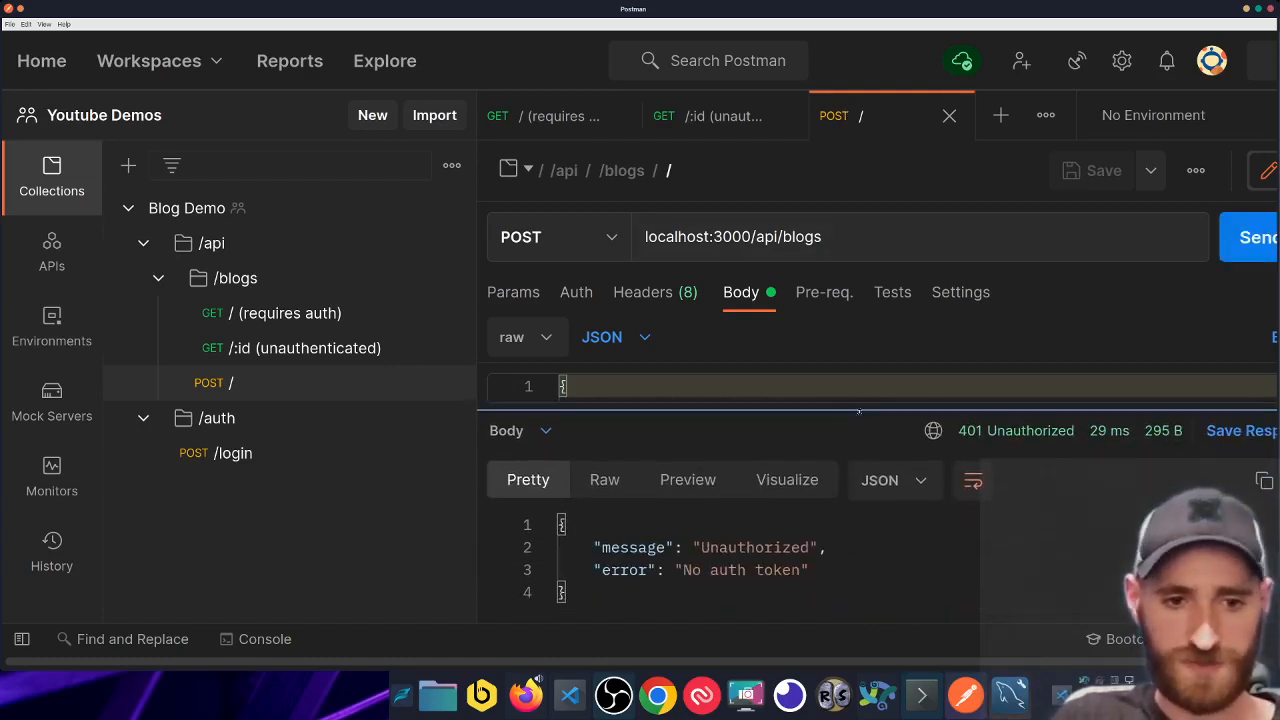
drag(694, 570, 785, 583)
click(783, 584)
drag(760, 437, 768, 516)
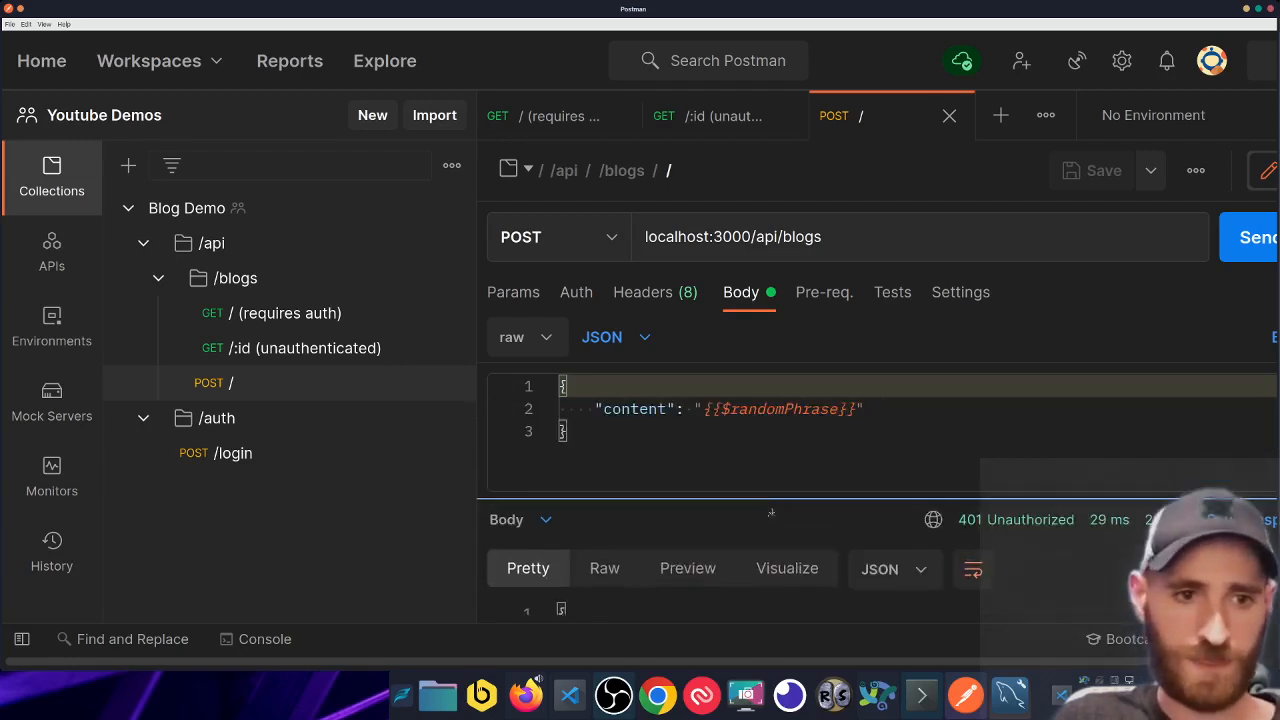
click(522, 293)
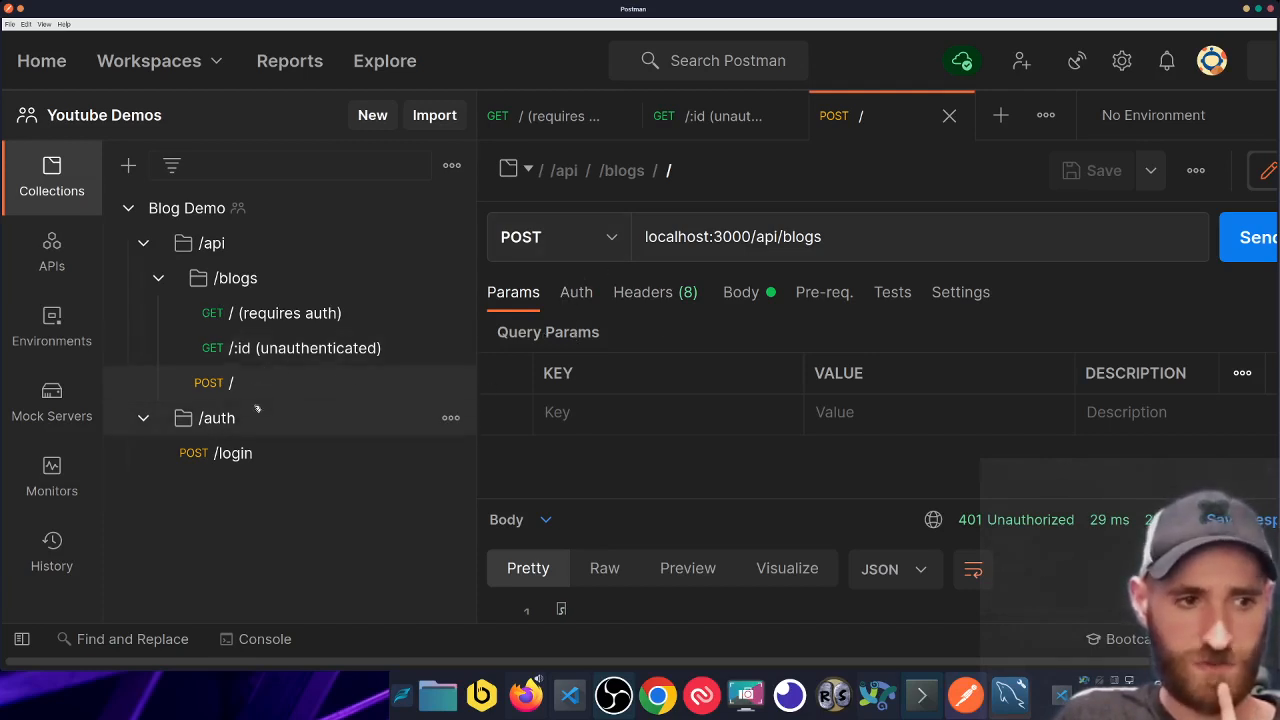
- Look over the POST / request's Authorization and Headers settings
click(569, 292)
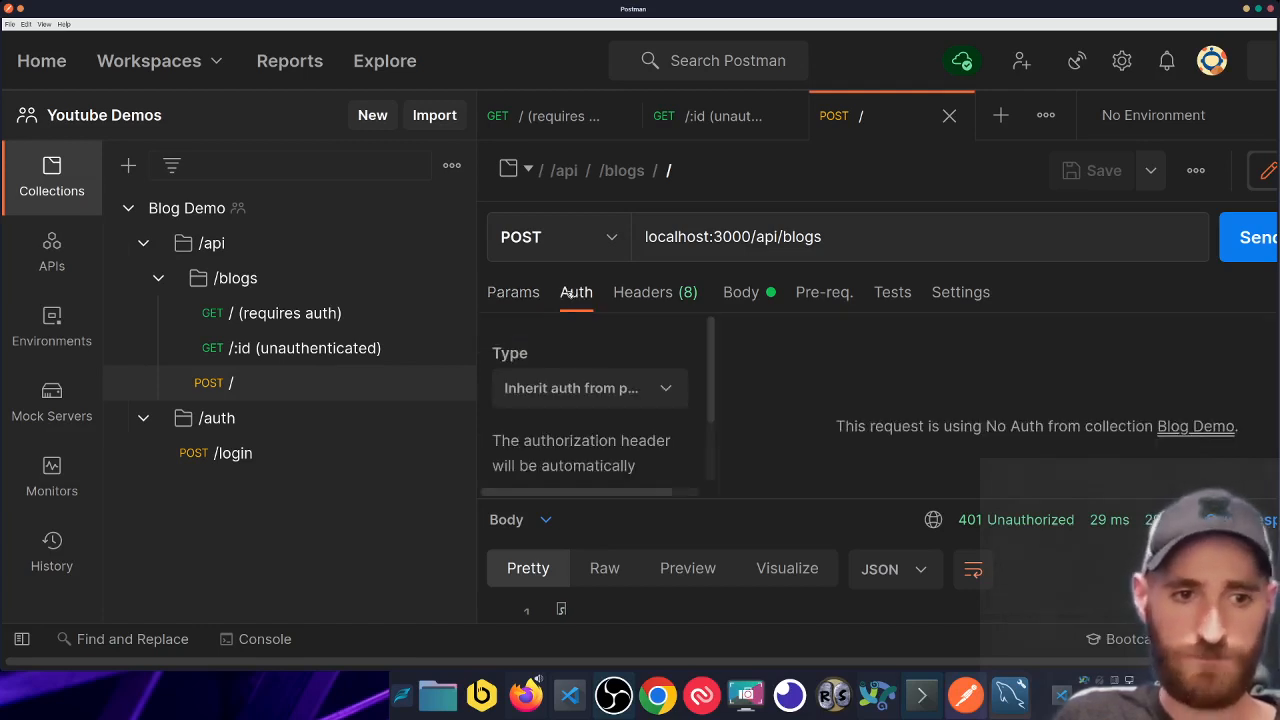
click(668, 298)
scroll(652, 414, down, 1)
scroll(652, 414, up, 5)
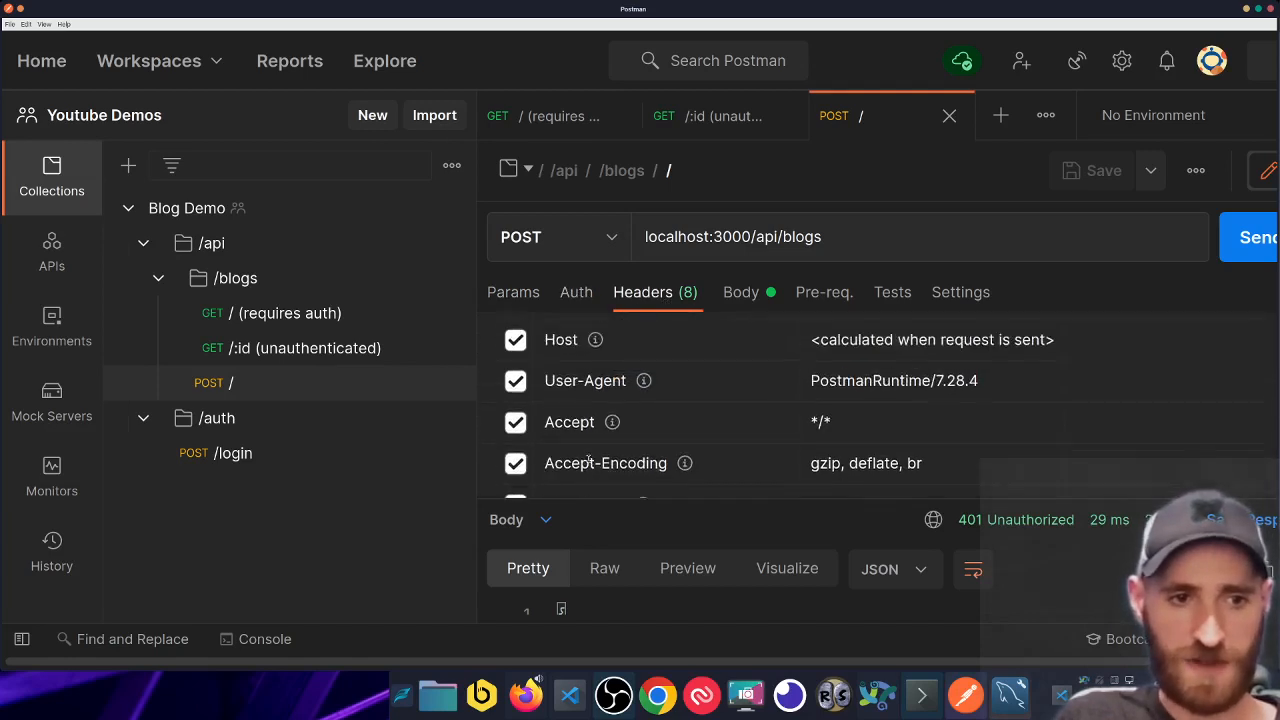
scroll(610, 450, down, 5)
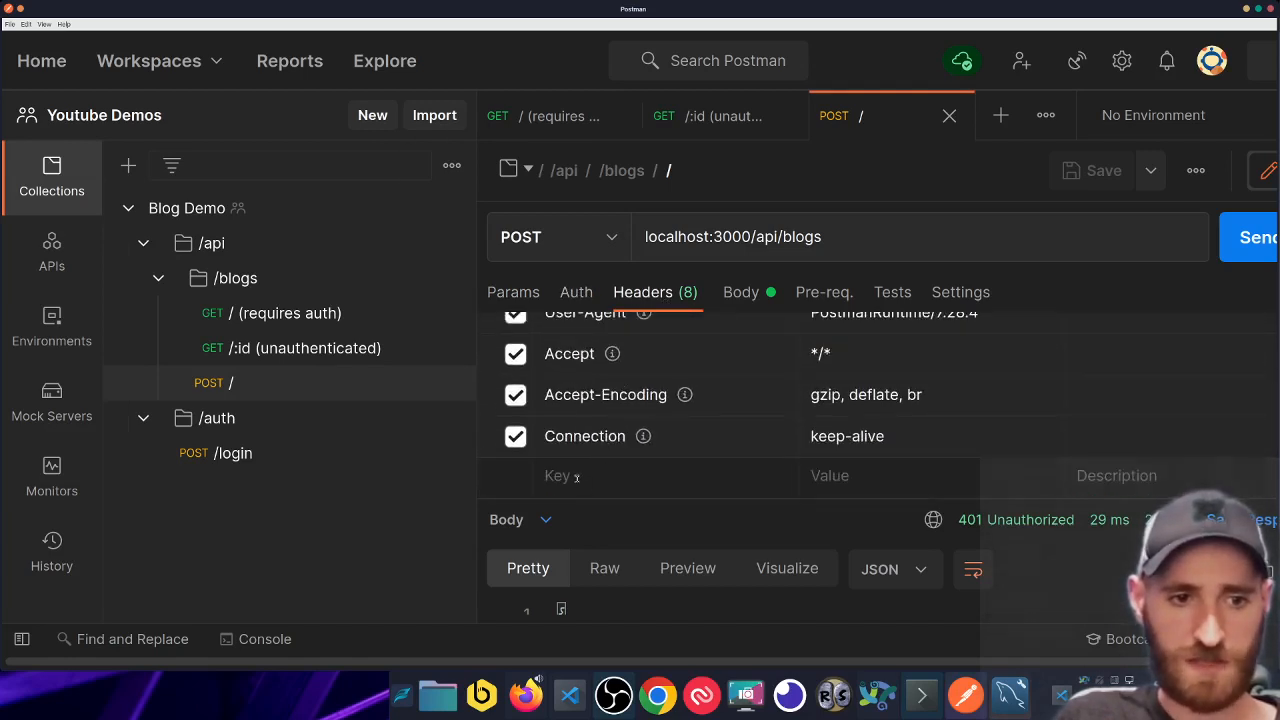
click(848, 483)
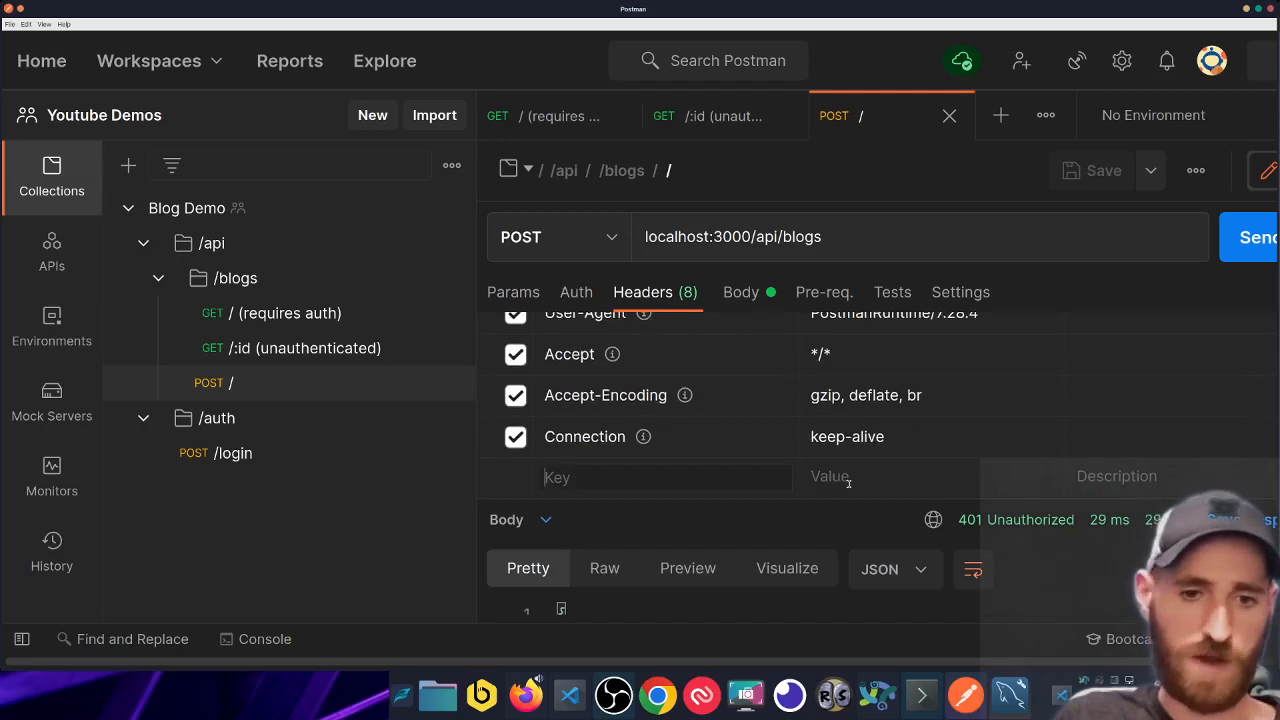
- Set the request's auth to Bearer Token, paste the login token, and save
click(575, 292)
click(580, 396)
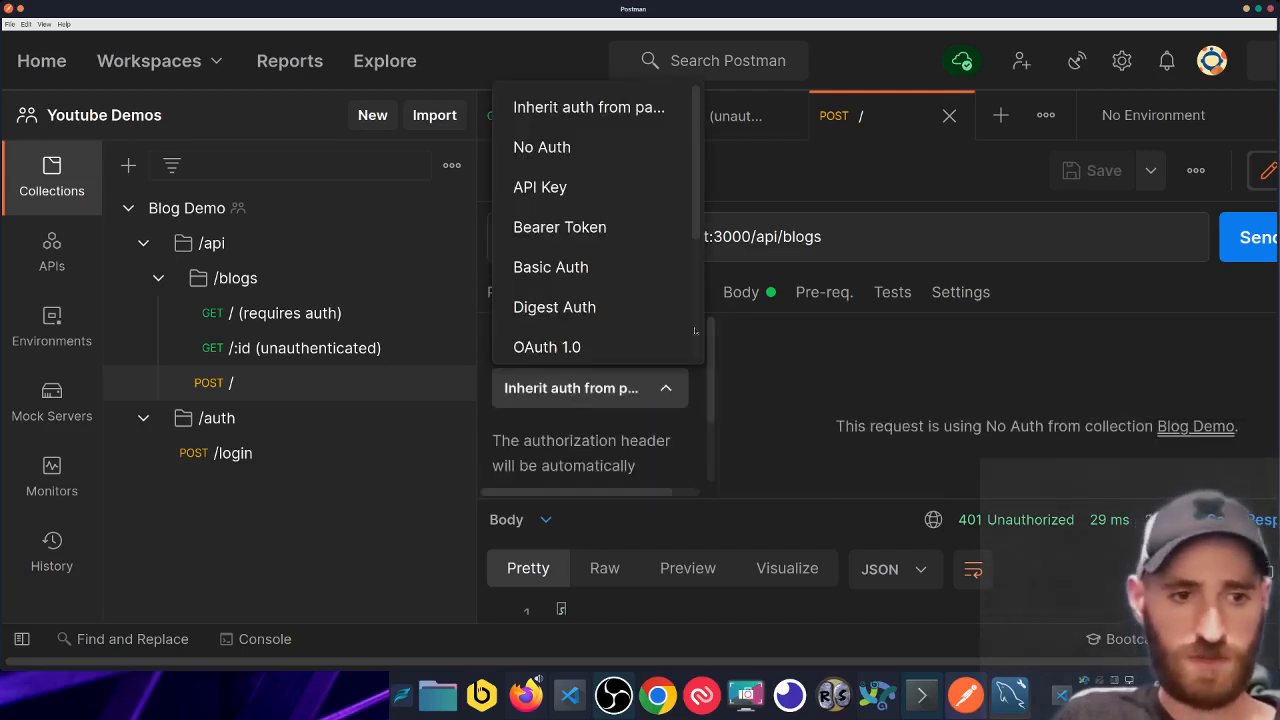
click(560, 227)
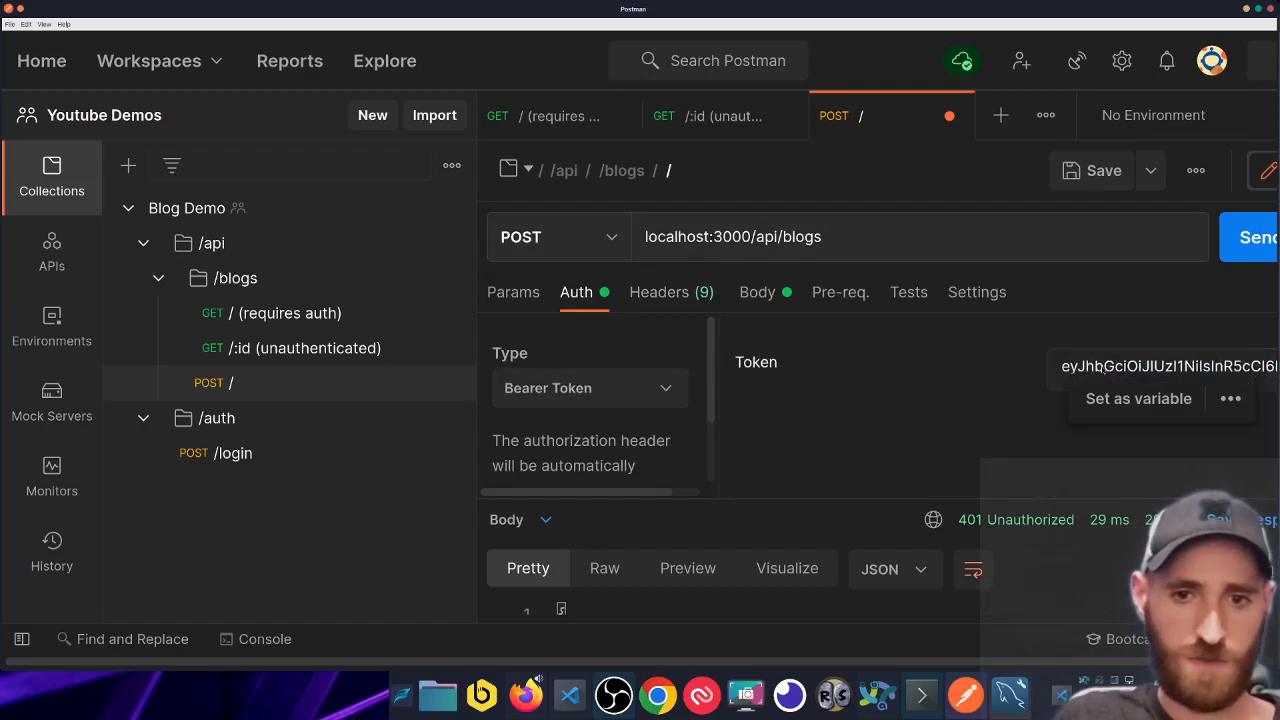
click(1097, 366)
key(ctrl+a)
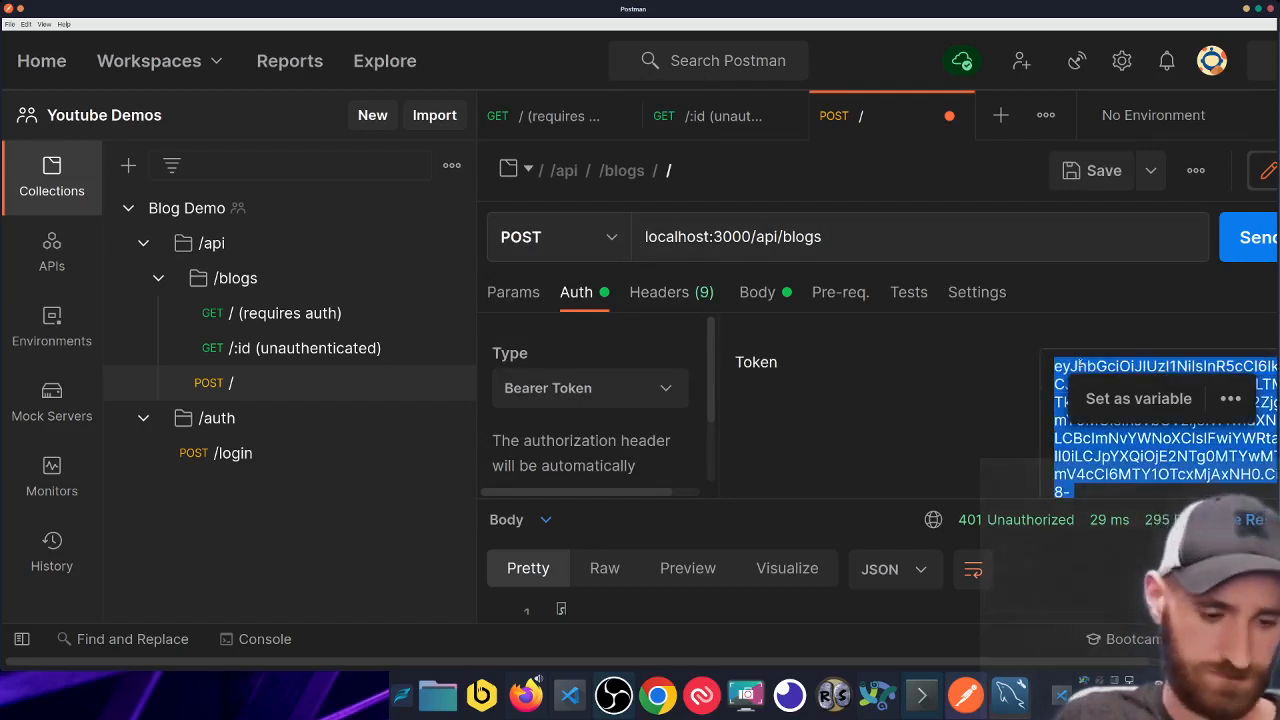
key(BackSpace)
key(ctrl+v)
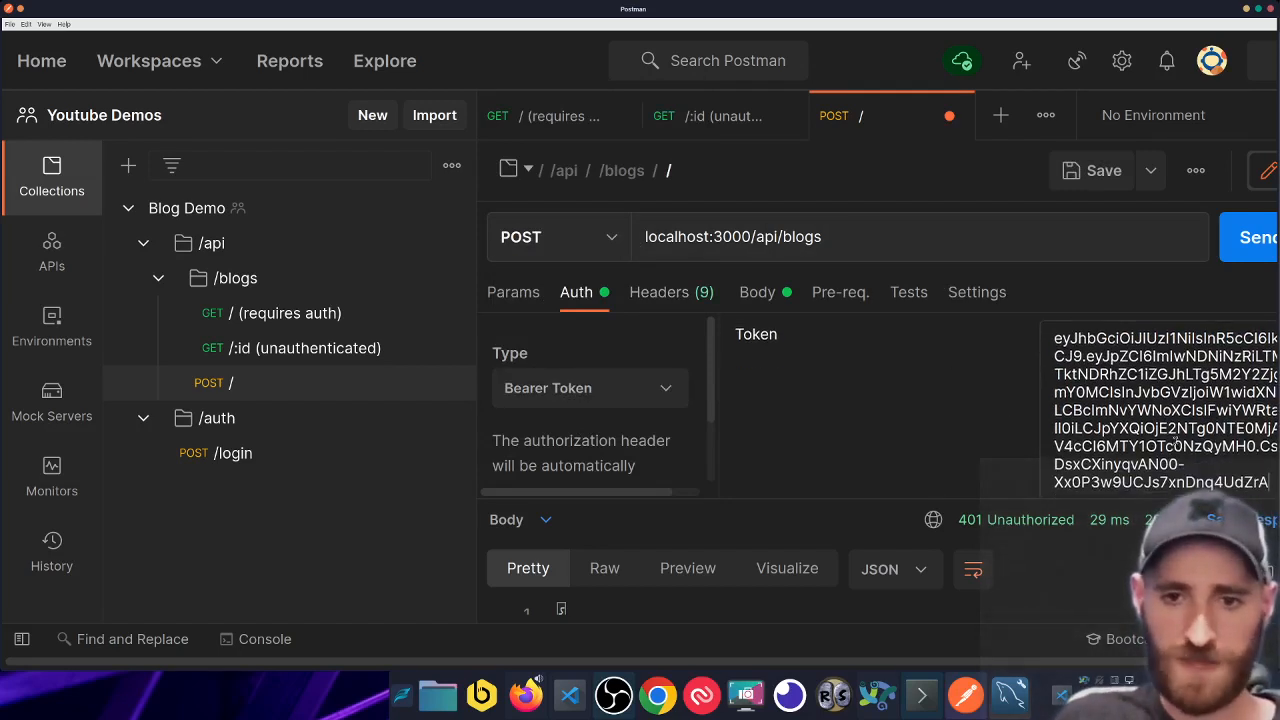
click(920, 447)
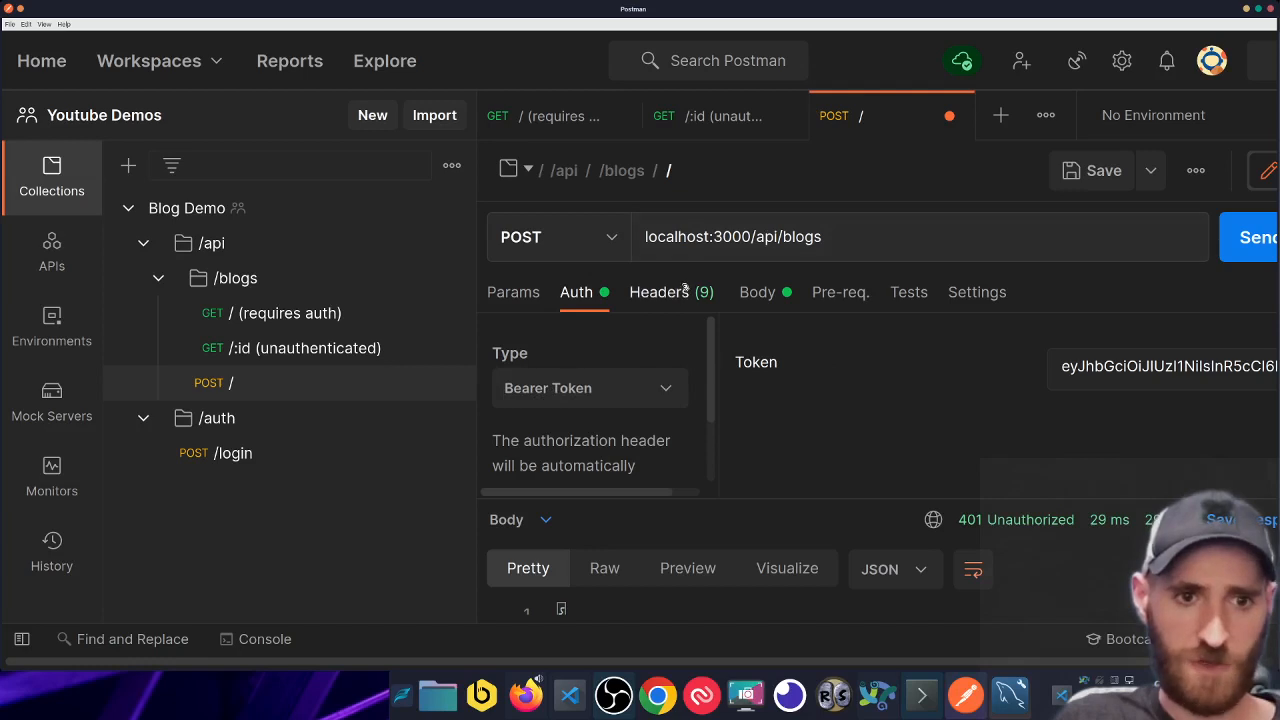
key(super+s)
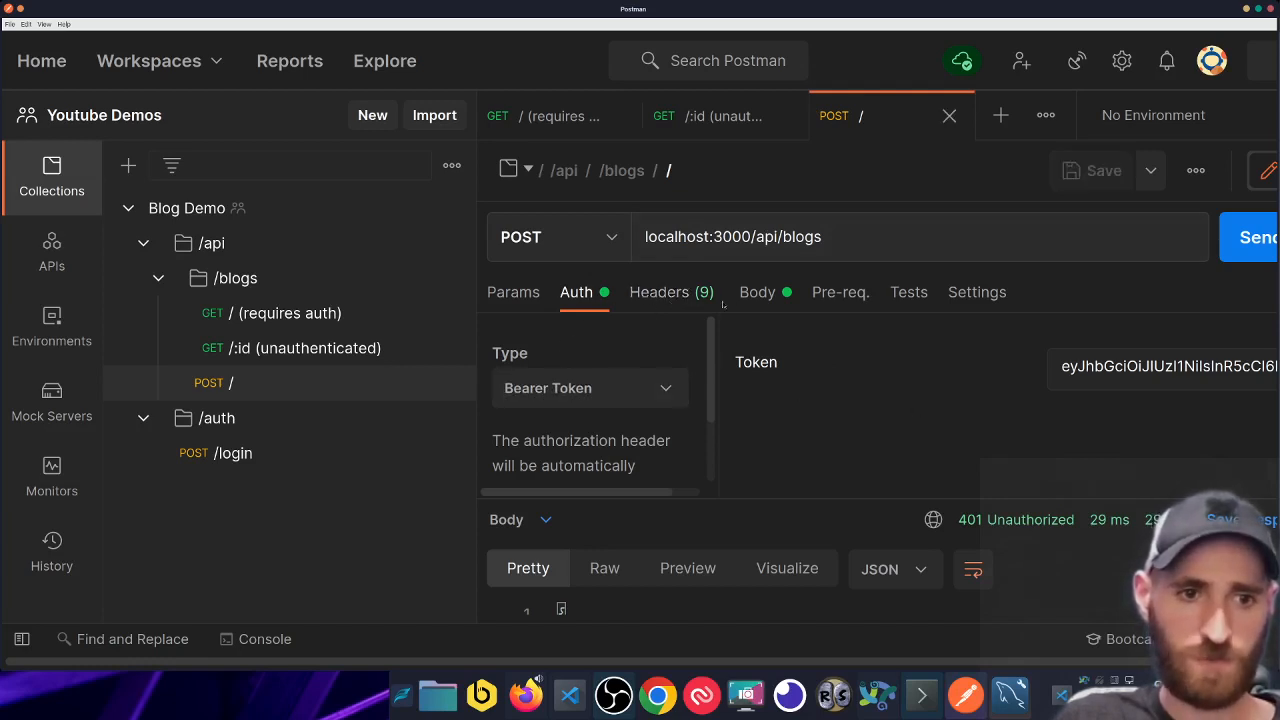
- Check the Authorization header and resend POST /, getting 200 OK with a new blog id
click(656, 291)
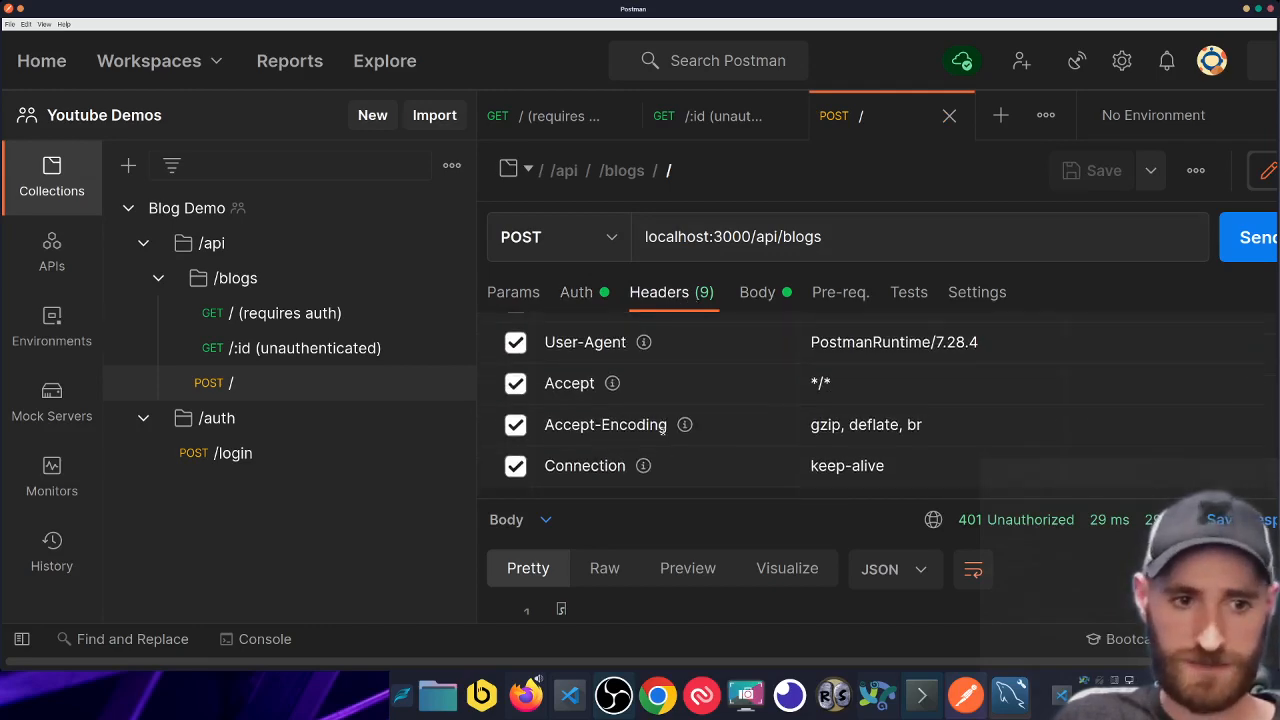
scroll(662, 428, down, 1)
scroll(620, 410, up, 5)
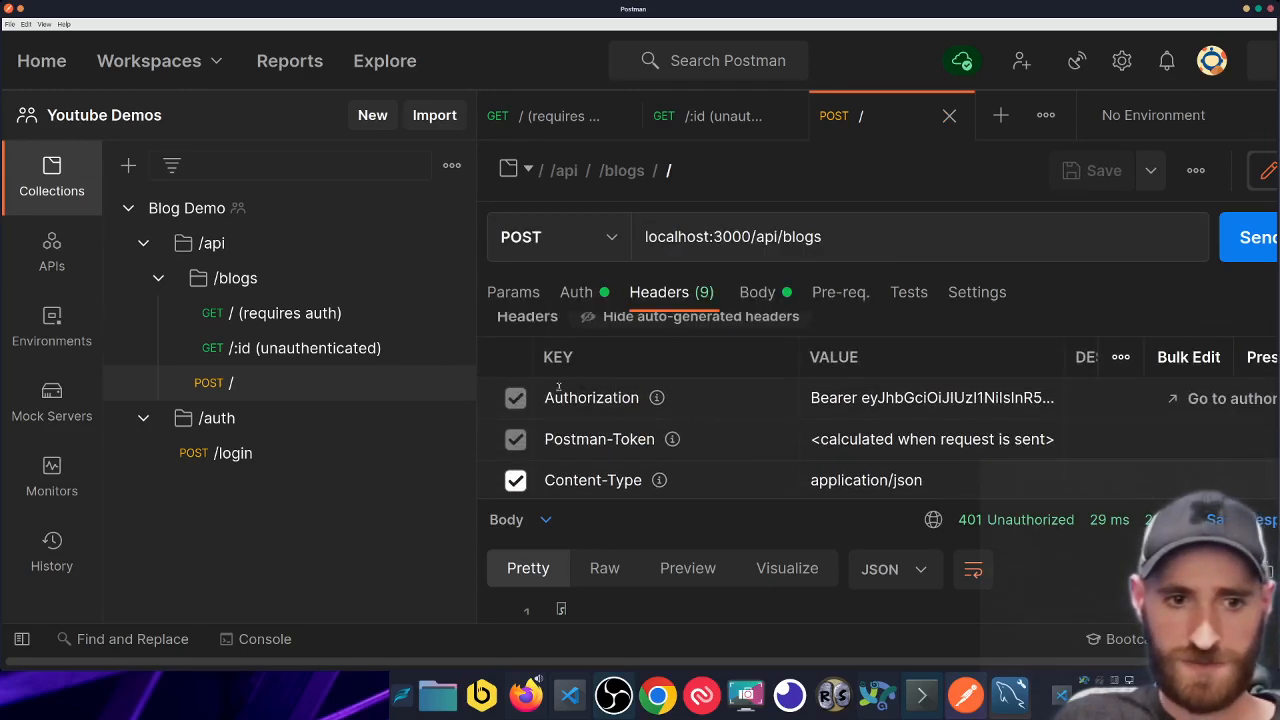
mouse_move(657, 400)
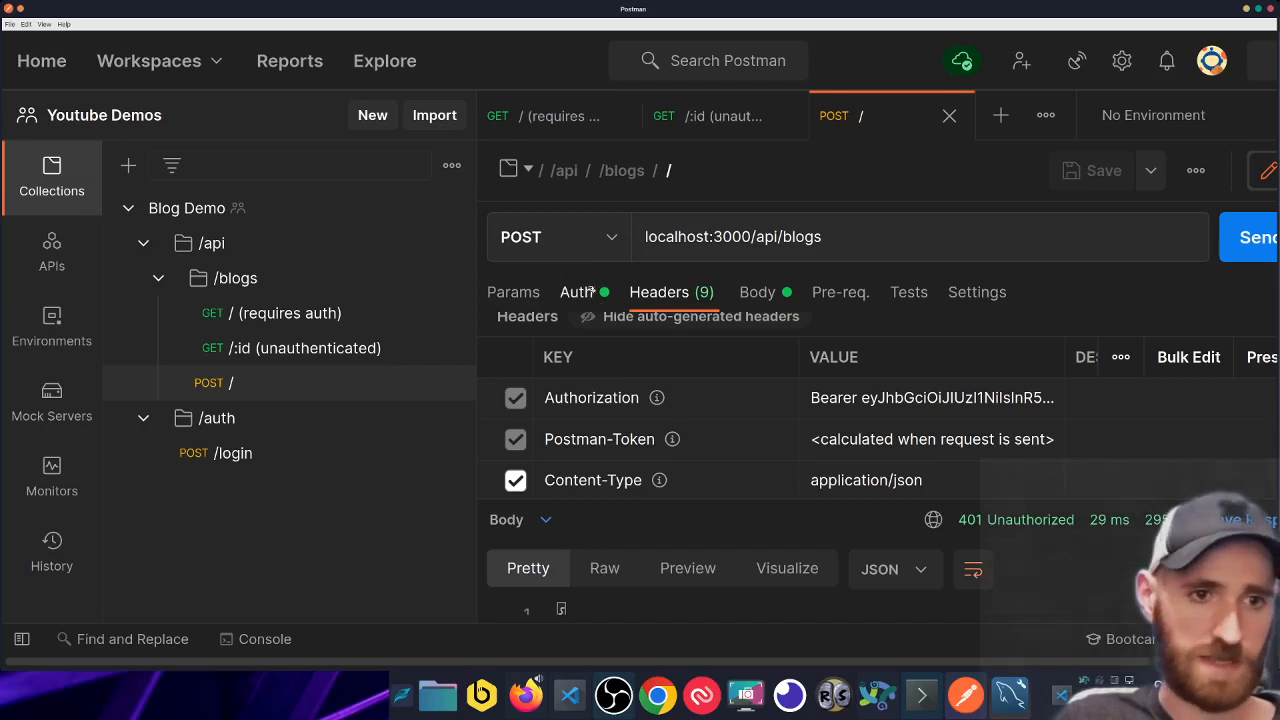
click(913, 226)
key(Return)
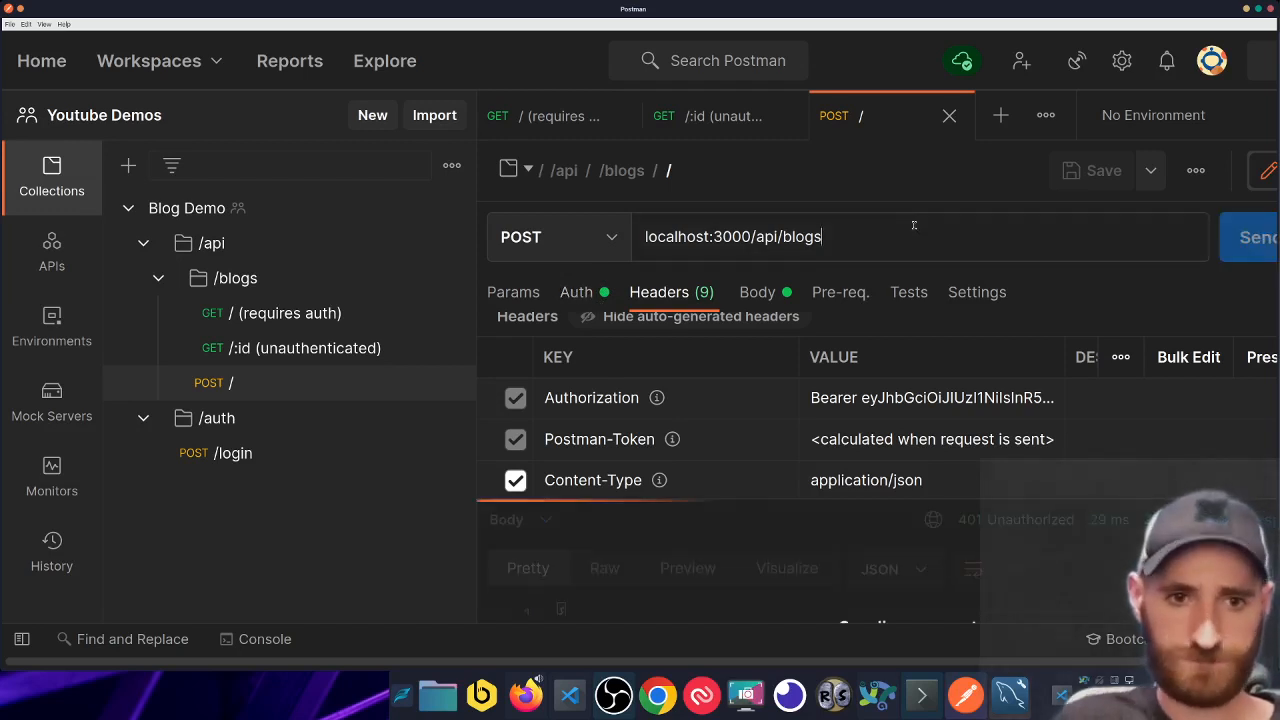
drag(878, 362, 835, 367)
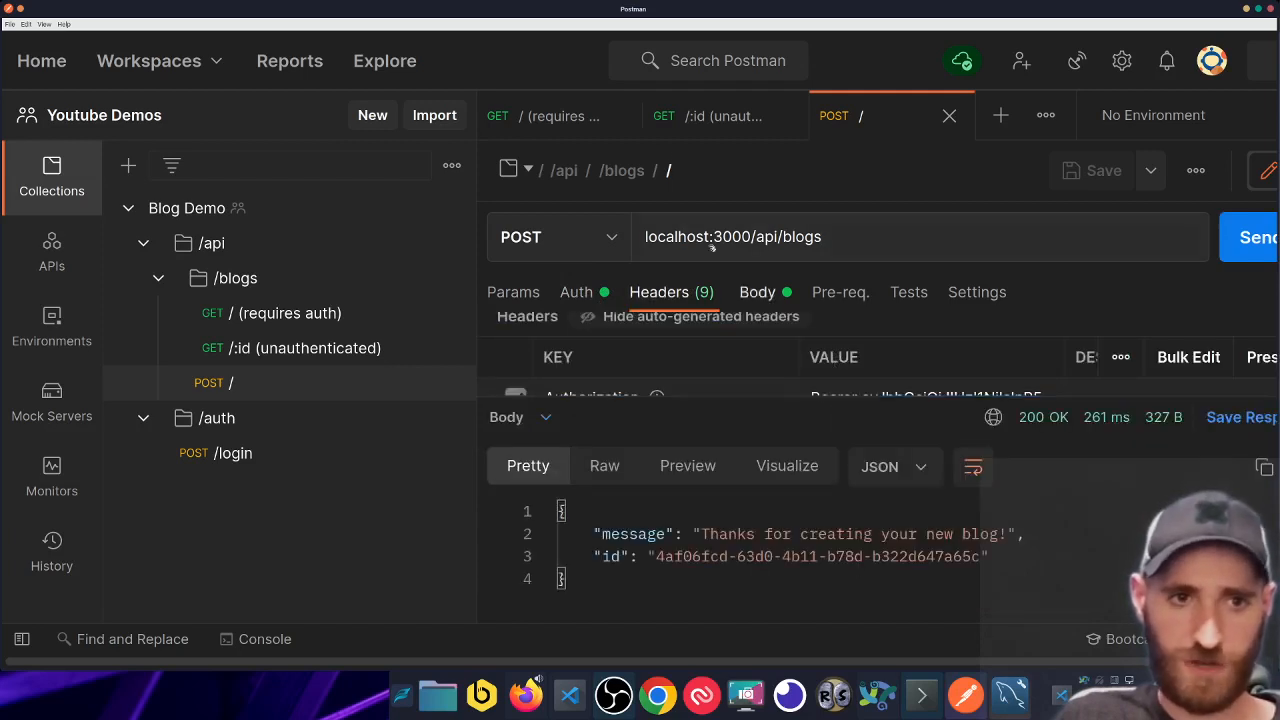
- Select the new blog's id in the response body and switch to GET / (requires auth)
double_click(670, 556)
drag(670, 556, 950, 560)
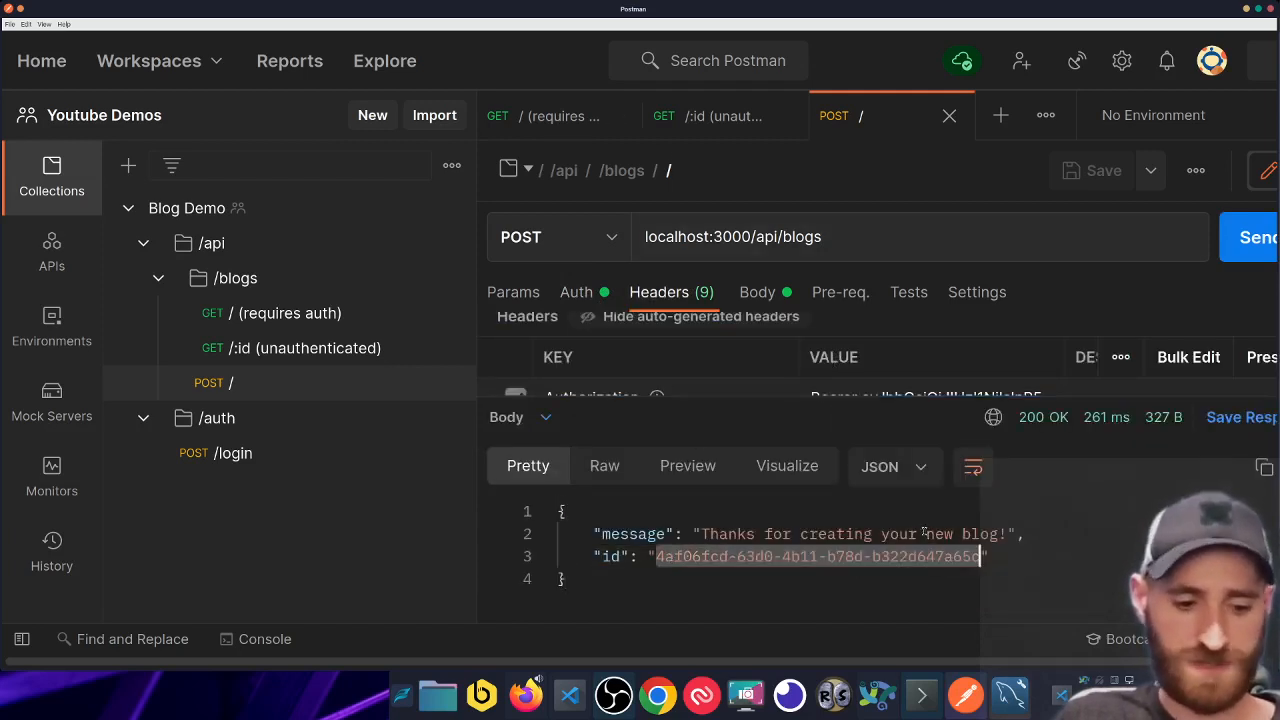
click(551, 116)
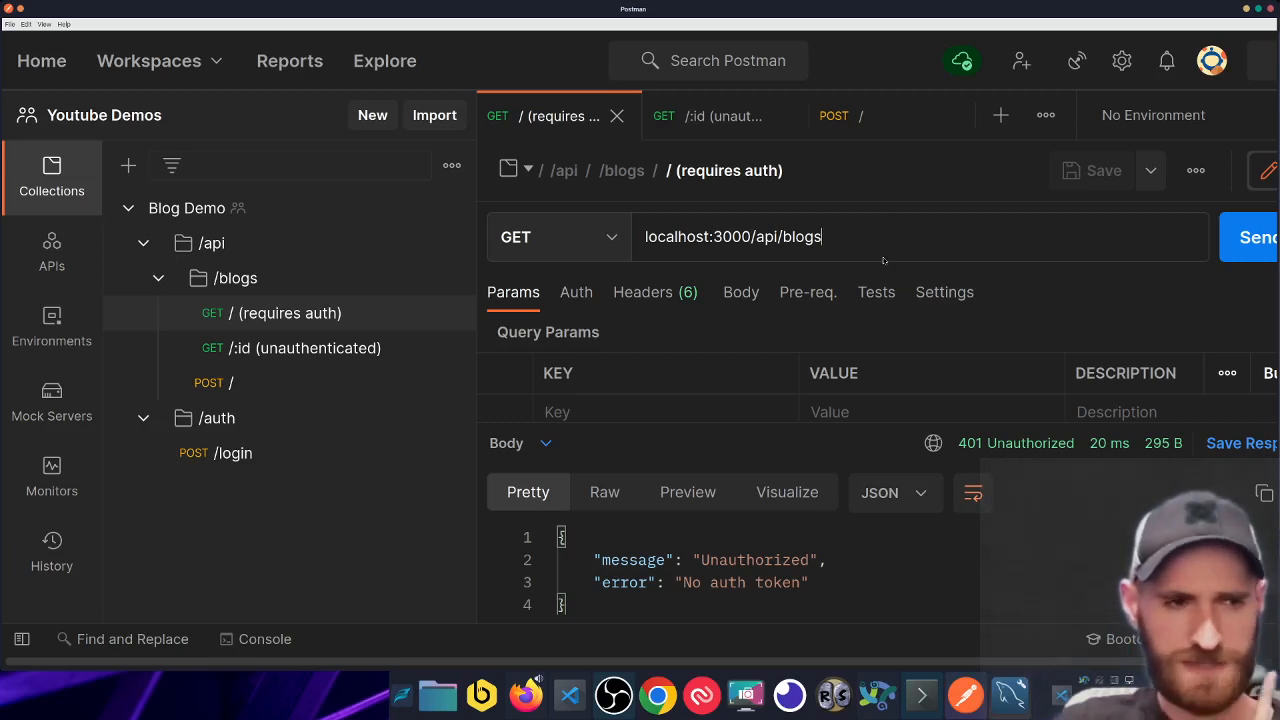
- Check the GET request's auth type list without changing it, then view the /blogs folder's auth settings
click(578, 292)
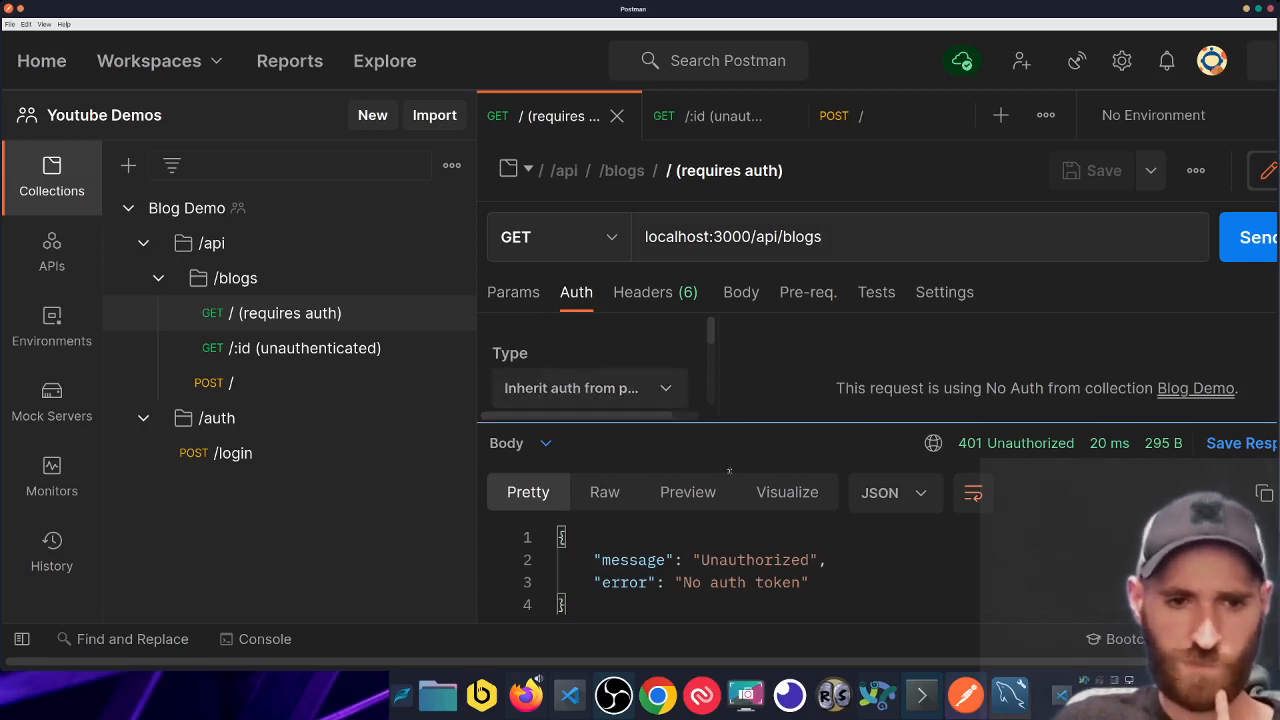
drag(740, 424, 722, 517)
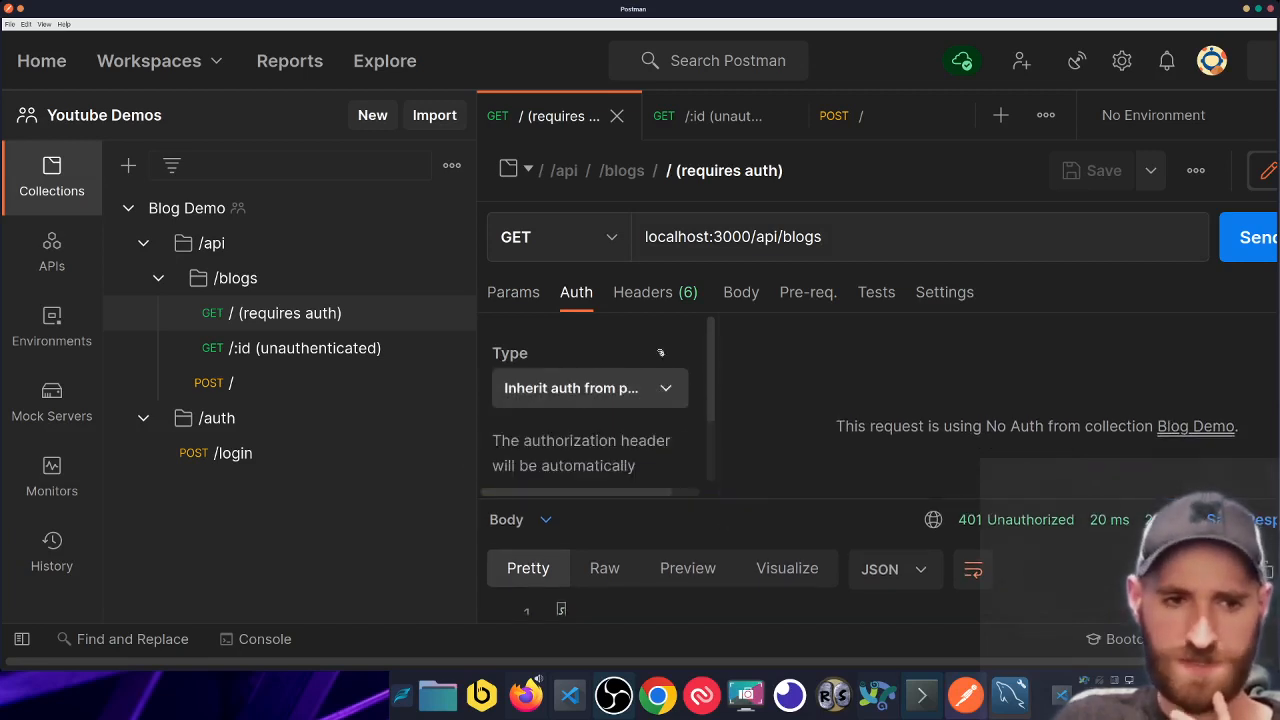
click(540, 395)
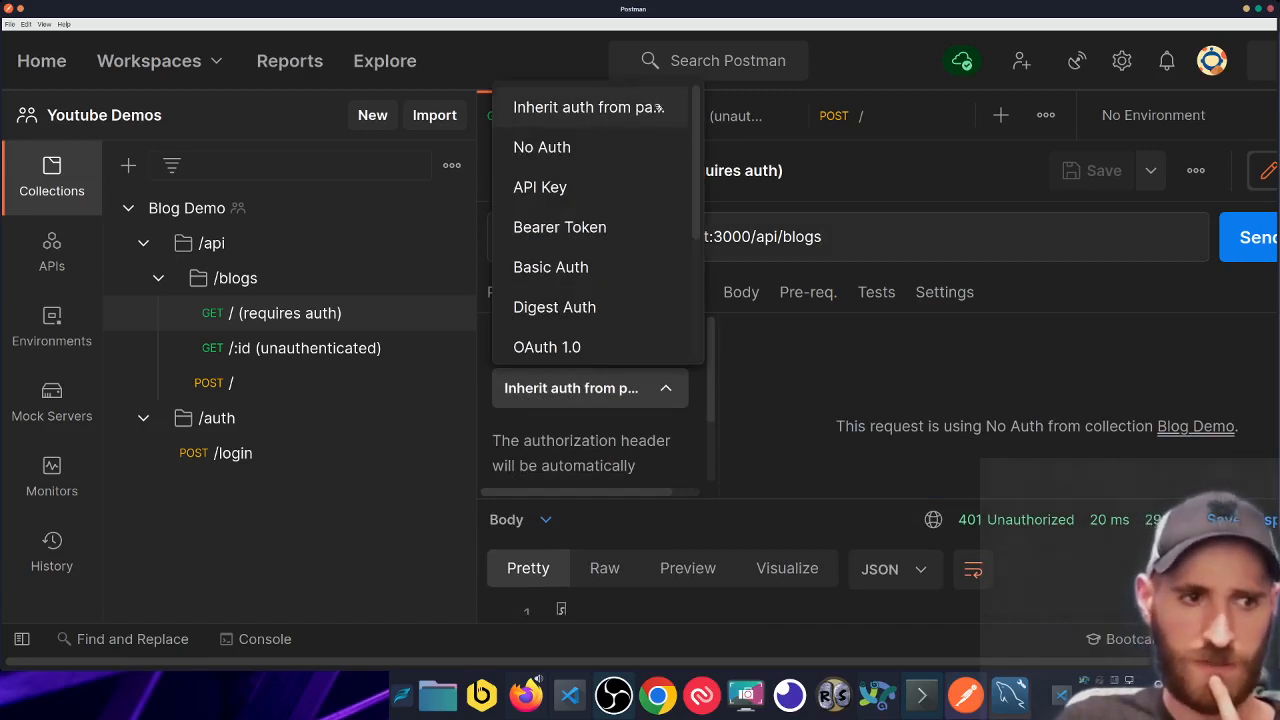
click(770, 448)
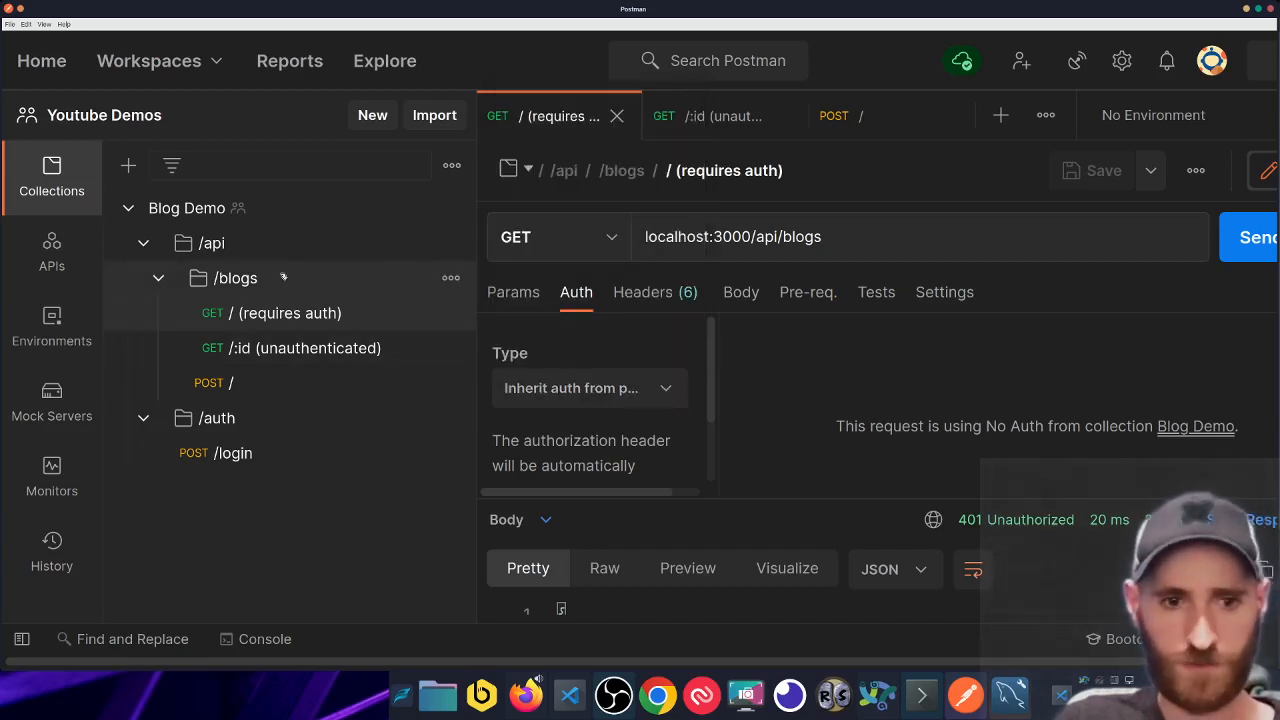
click(274, 280)
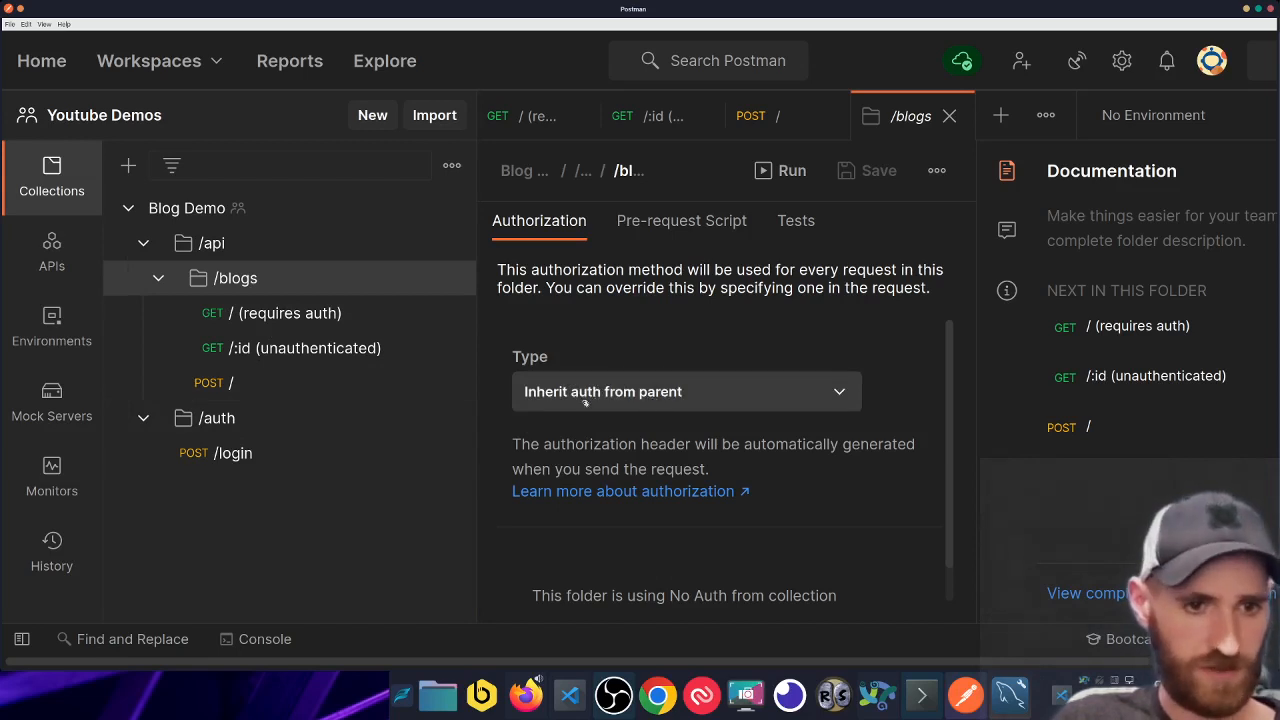
- Go from the /api folder to the Blog Demo collection settings, which show No Auth
click(230, 244)
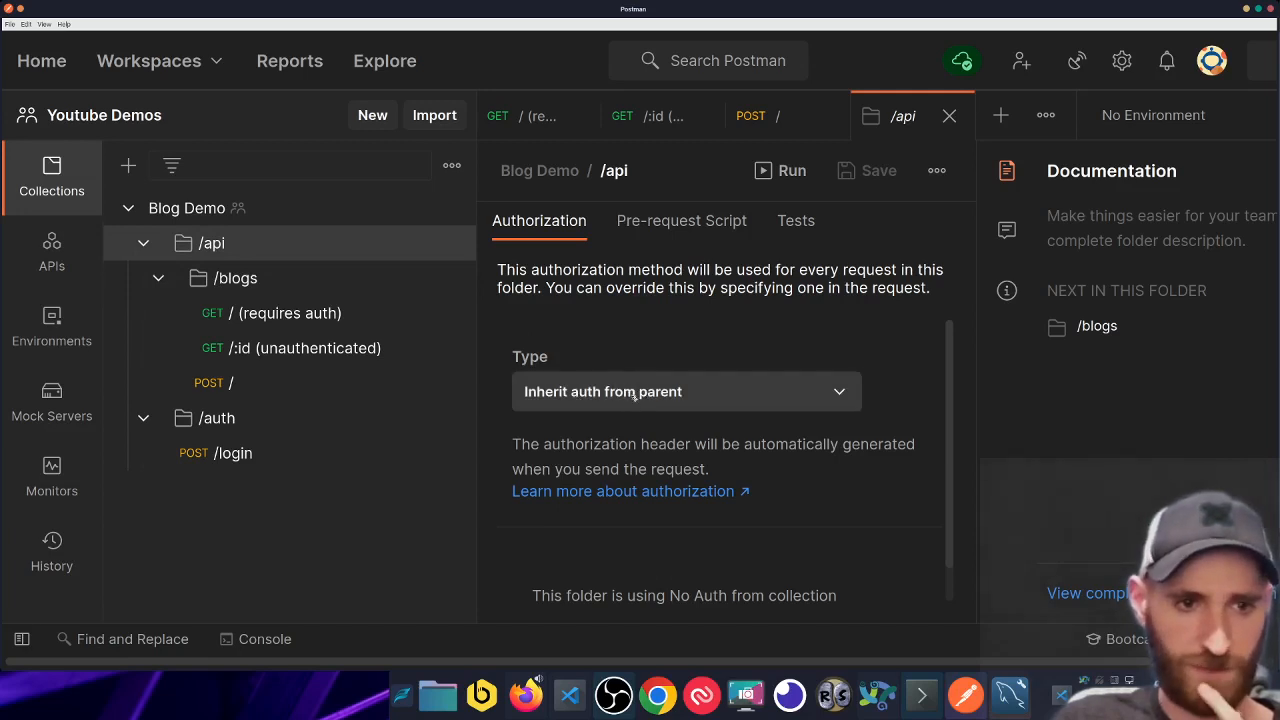
click(299, 201)
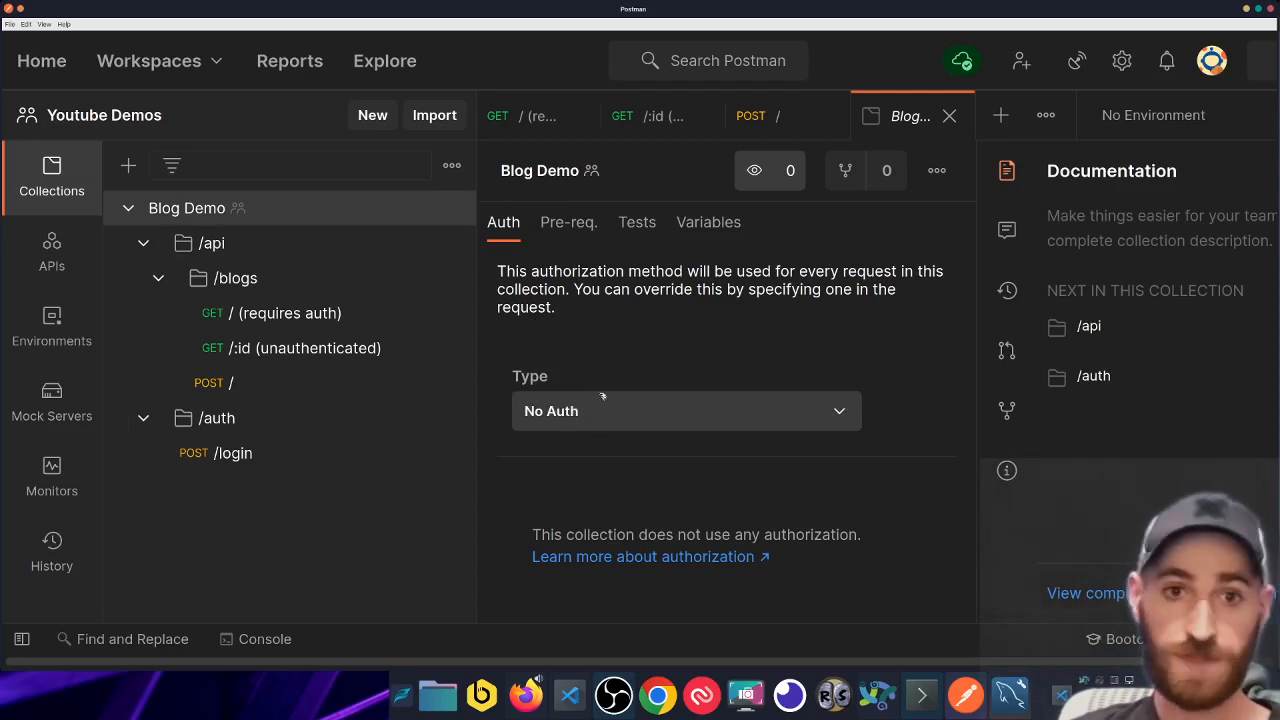
- Set the Blog Demo collection's auth type to Bearer Token, leaving the token empty
click(622, 418)
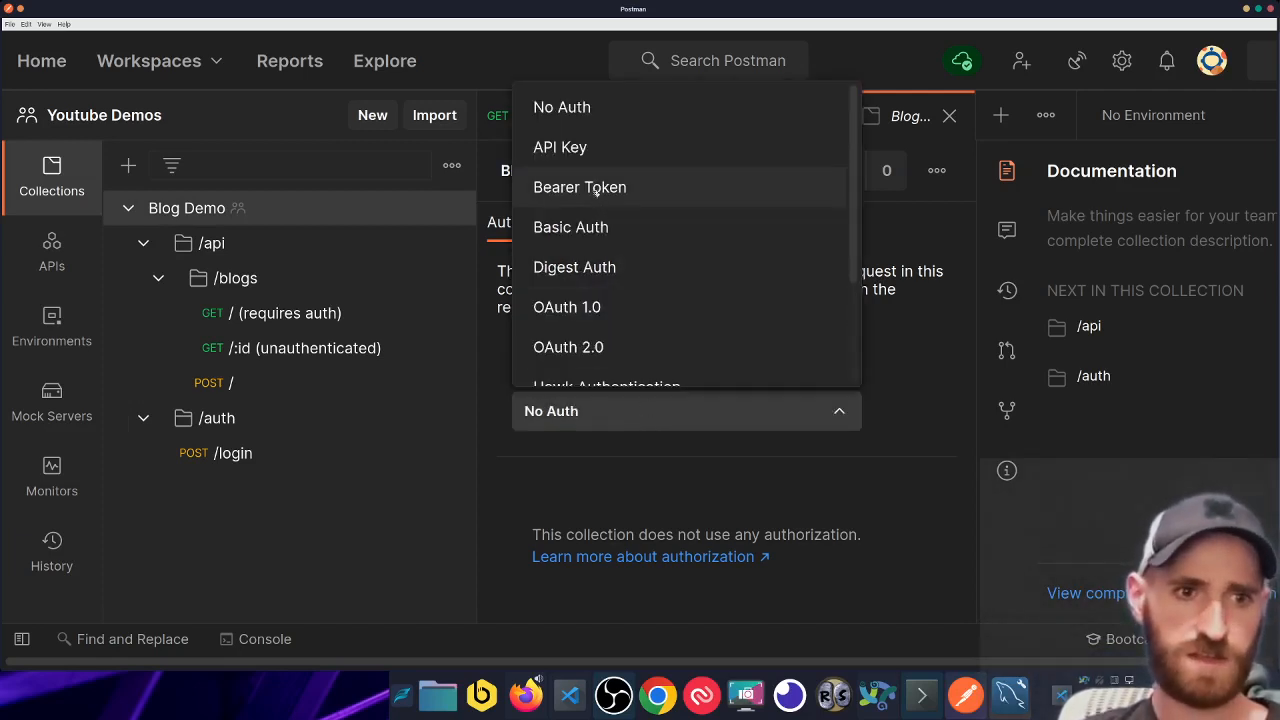
click(596, 191)
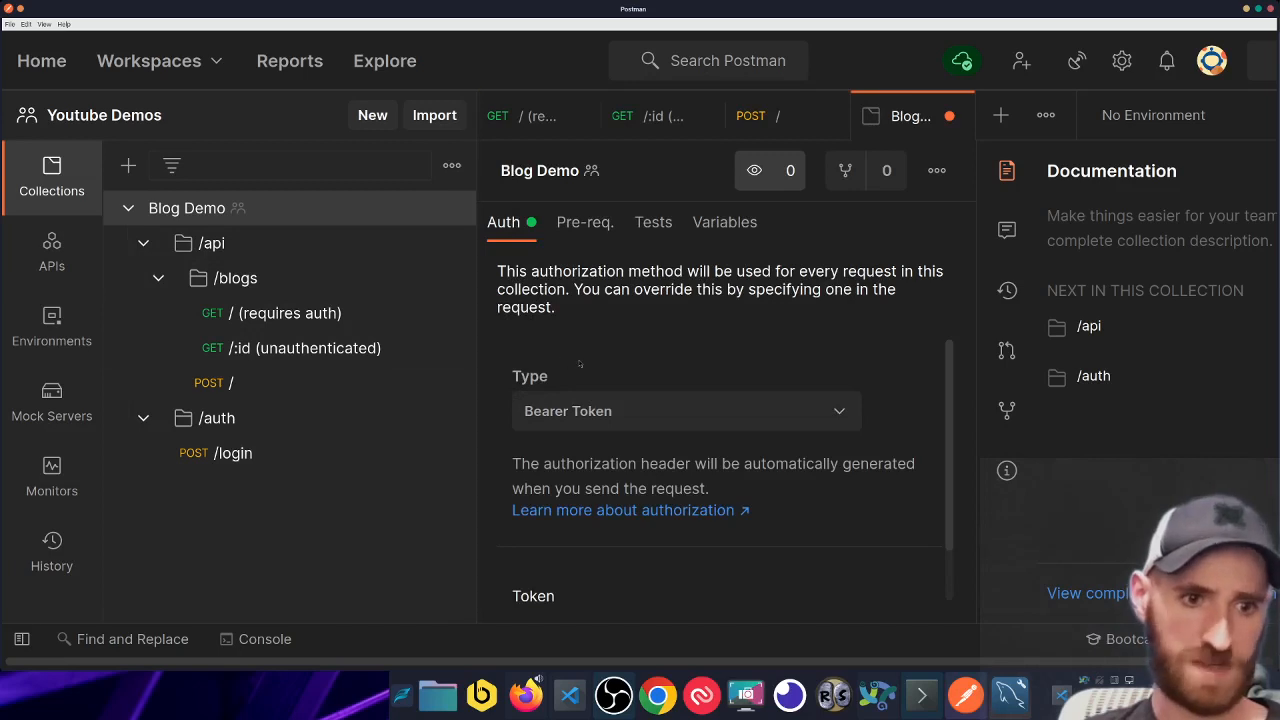
scroll(562, 357, down, 1)
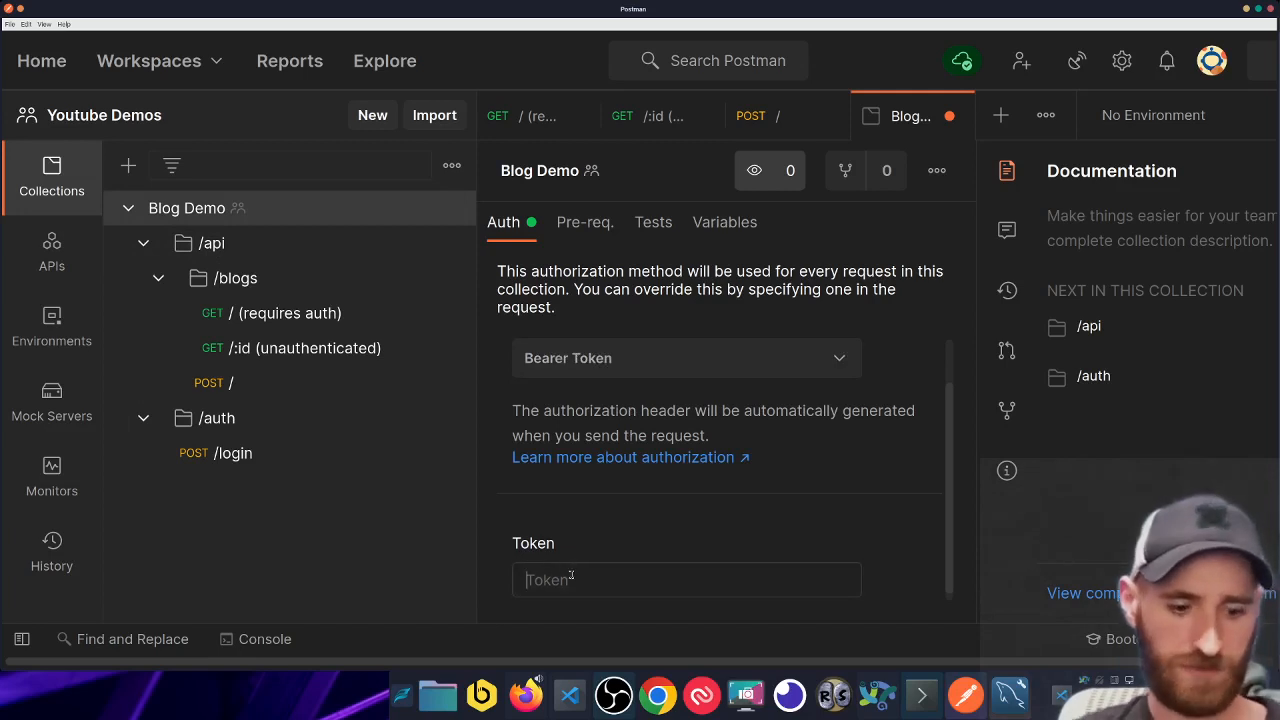
key(ctrl+v)
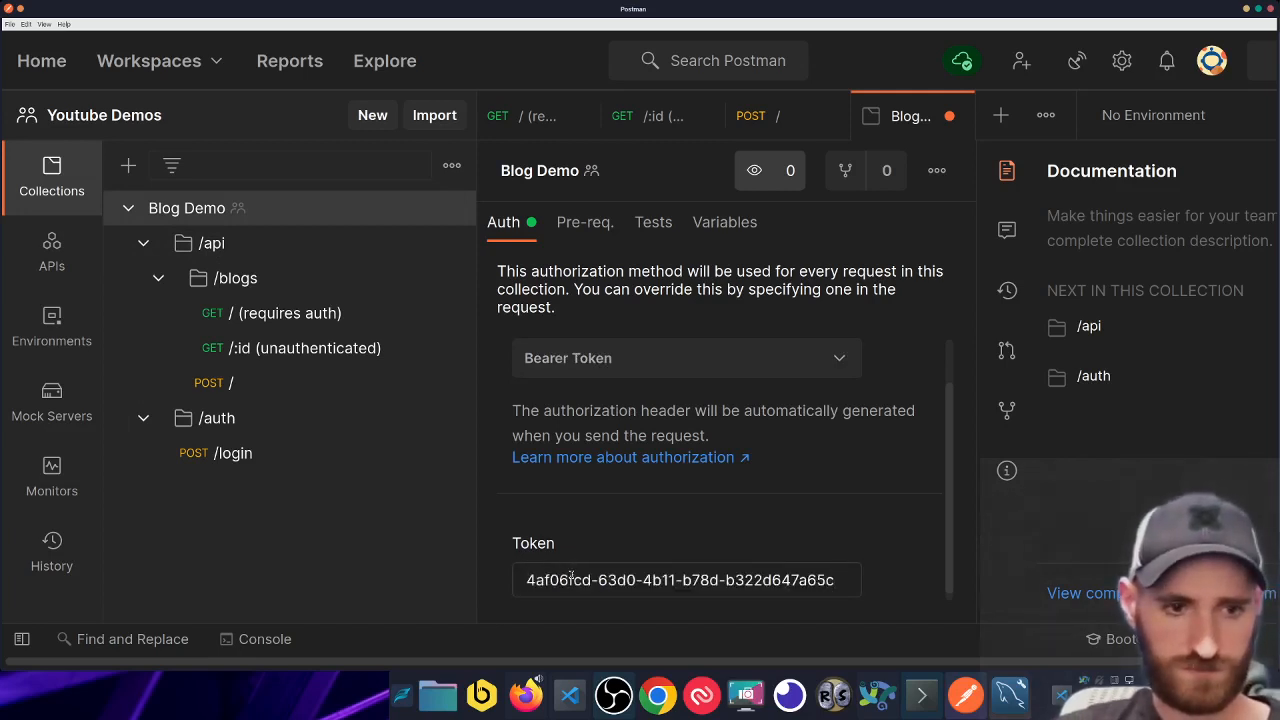
key(ctrl+a)
key(BackSpace)
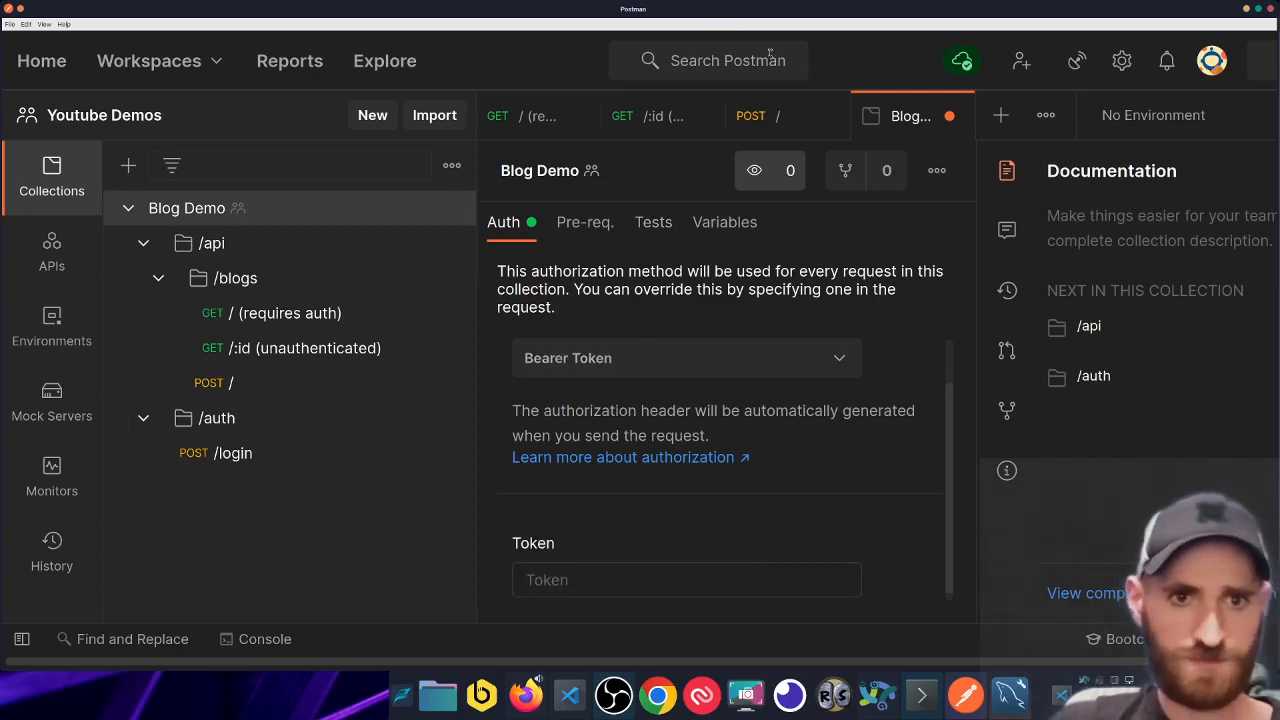
click(792, 124)
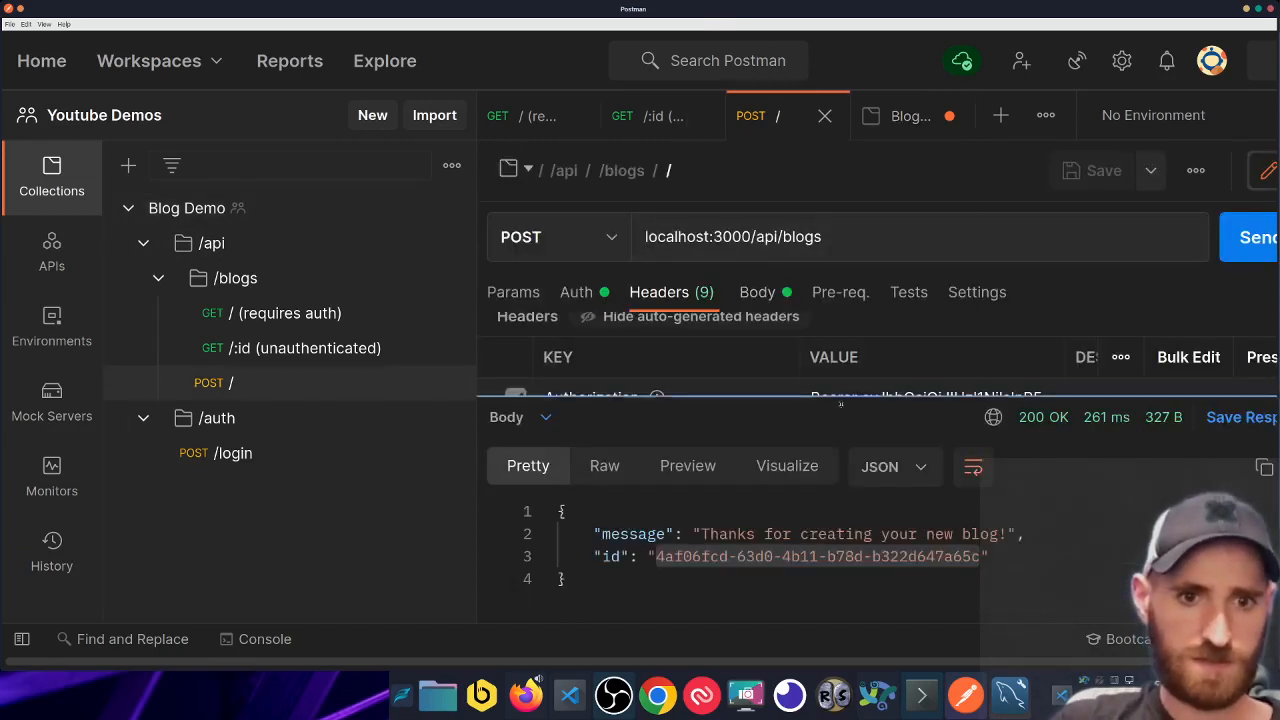
- Select the full Bearer Token value in the POST / request's authorization settings
drag(832, 398, 830, 478)
click(594, 296)
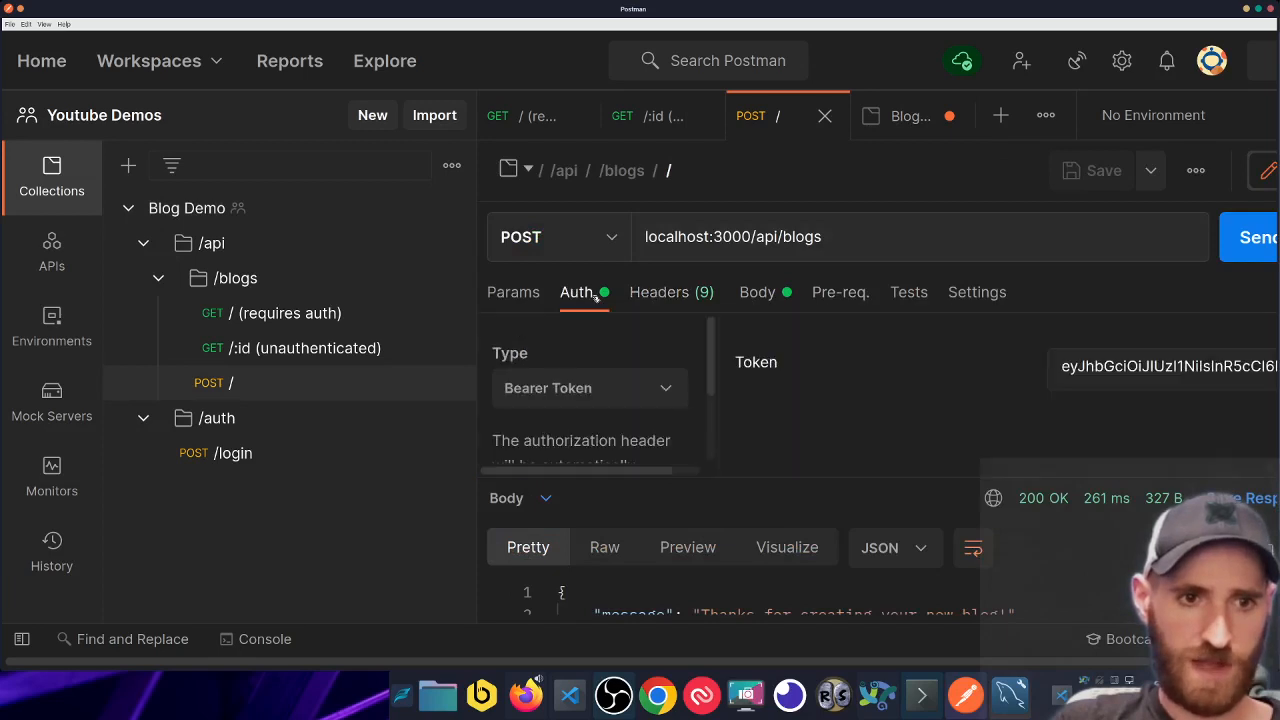
click(1064, 366)
key(ctrl+a)
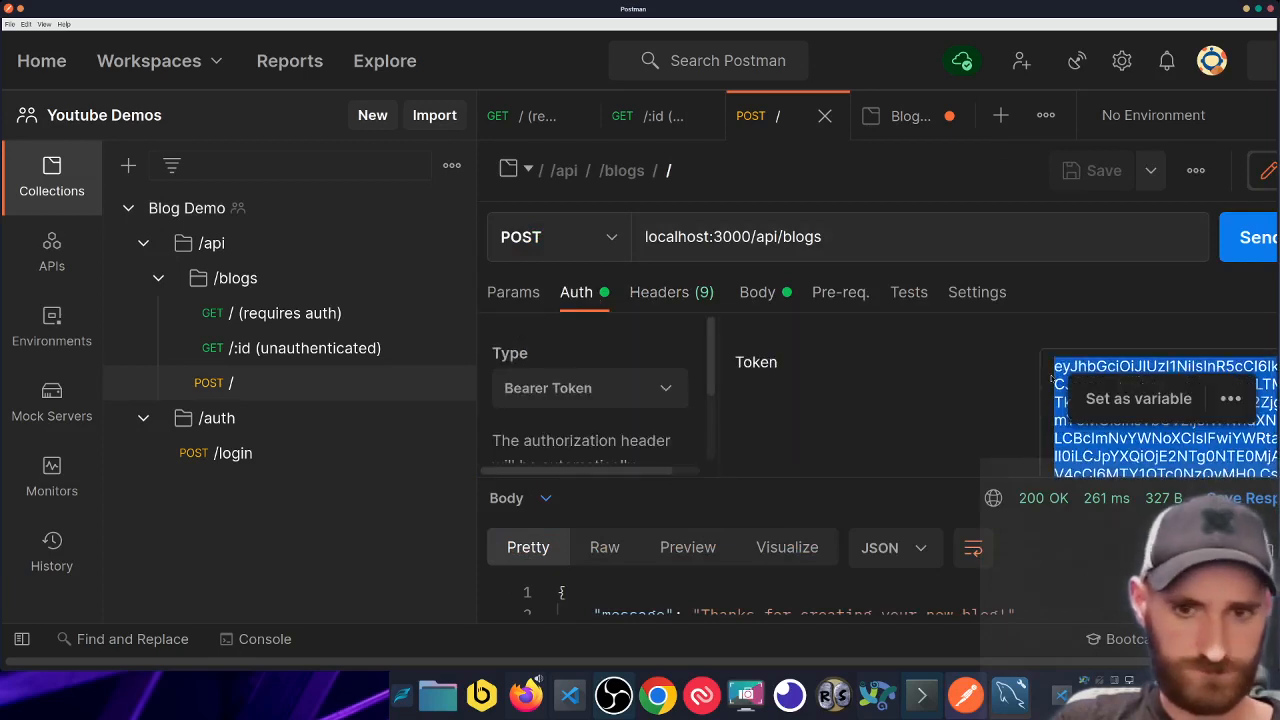
click(971, 404)
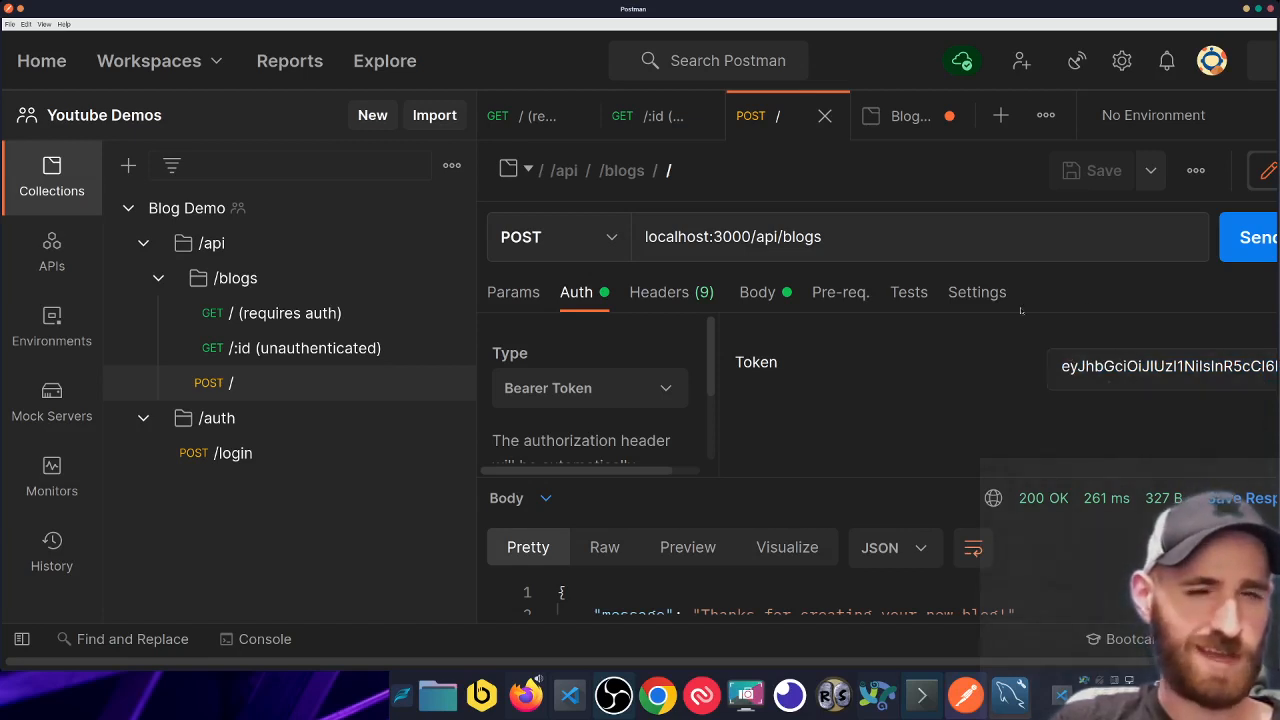
- Paste the JWT into the Blog Demo collection's Token field and save the collection
click(912, 120)
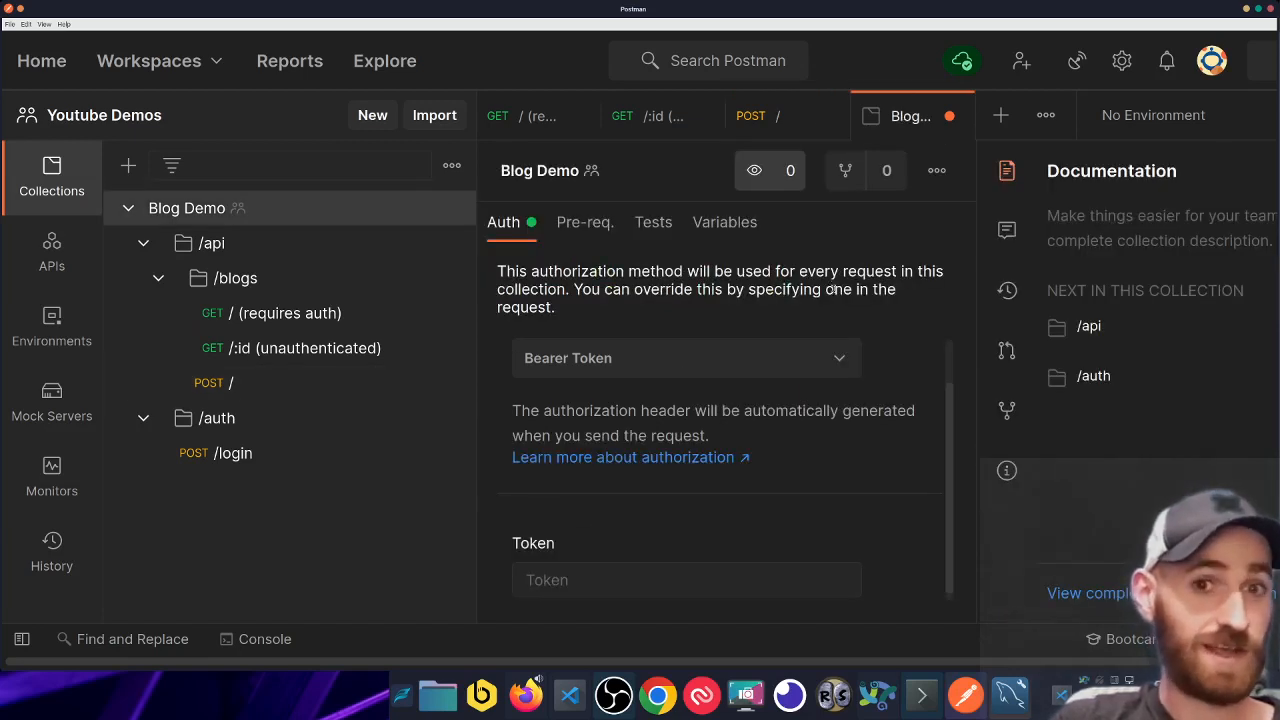
click(702, 577)
key(ctrl+v)
scroll(896, 511, down, 1)
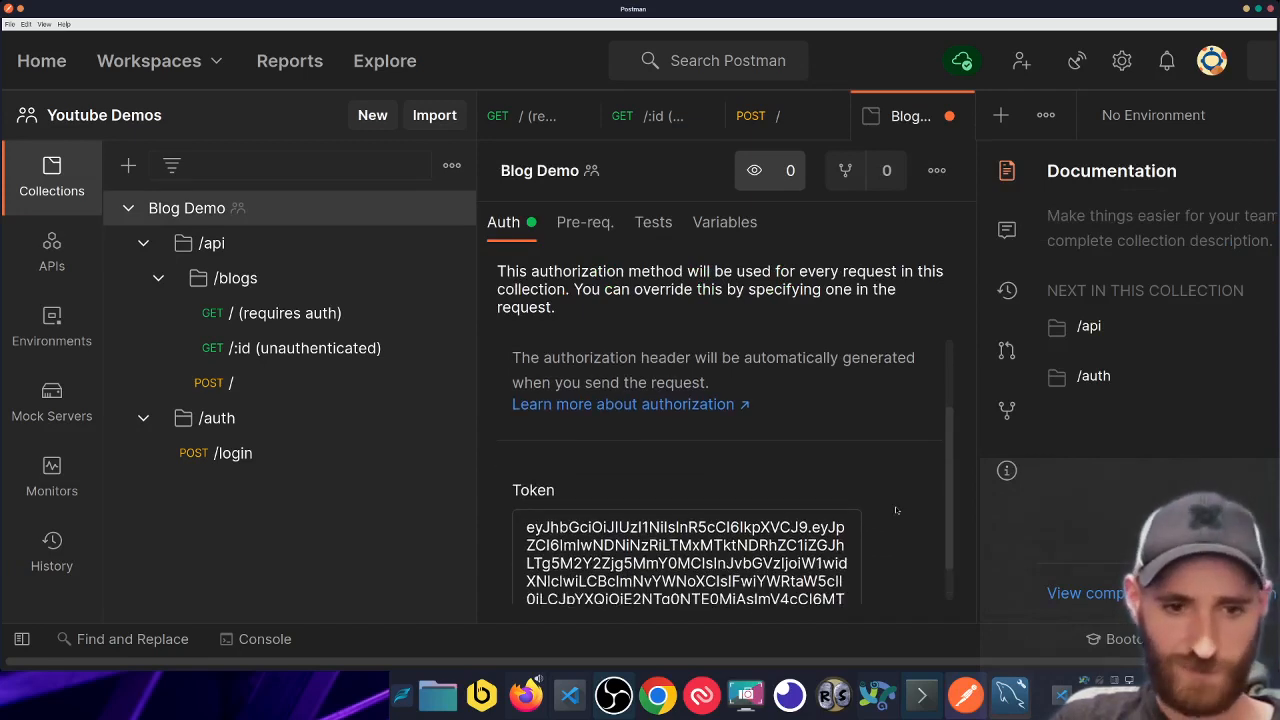
scroll(895, 506, down, 1)
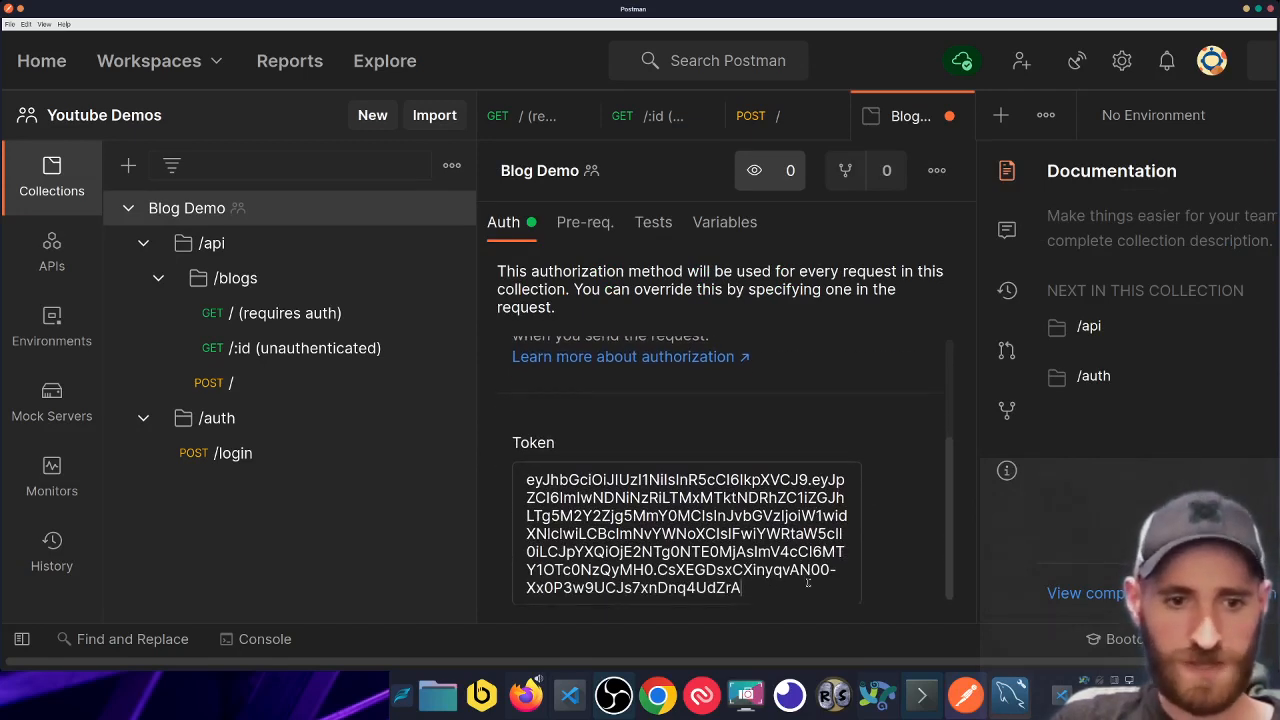
key(ctrl+s)
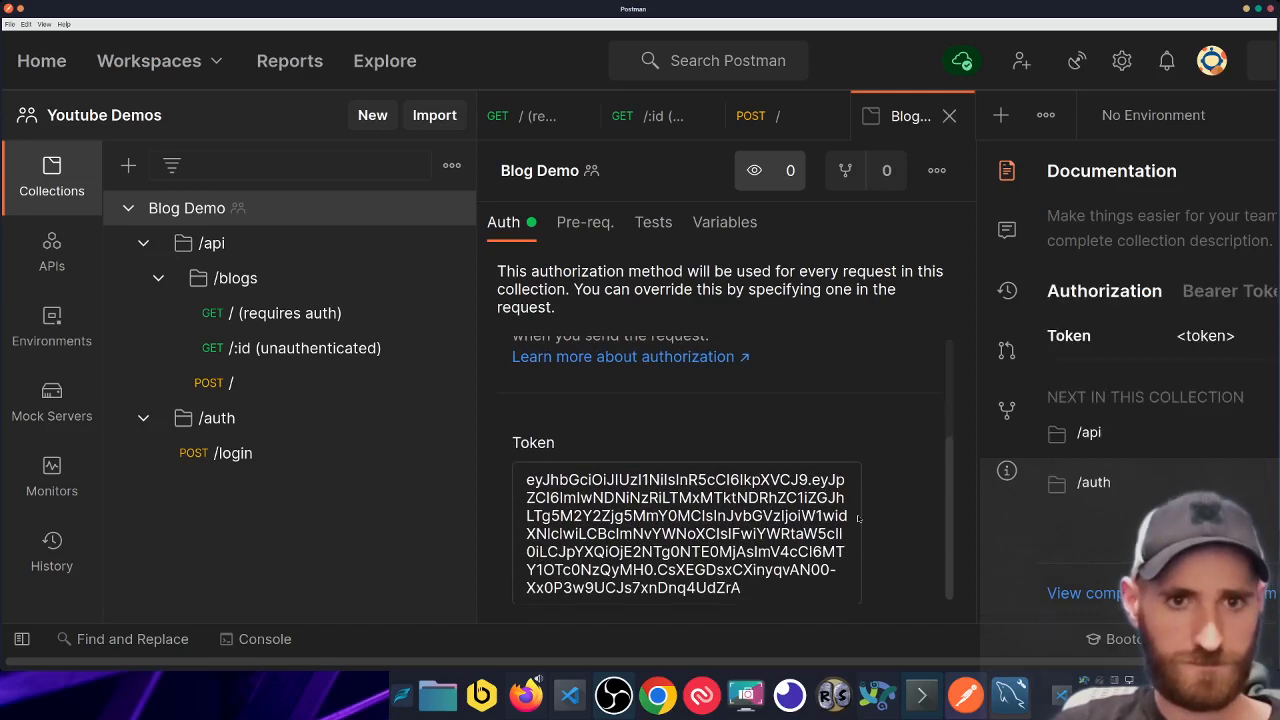
middle_click(905, 127)
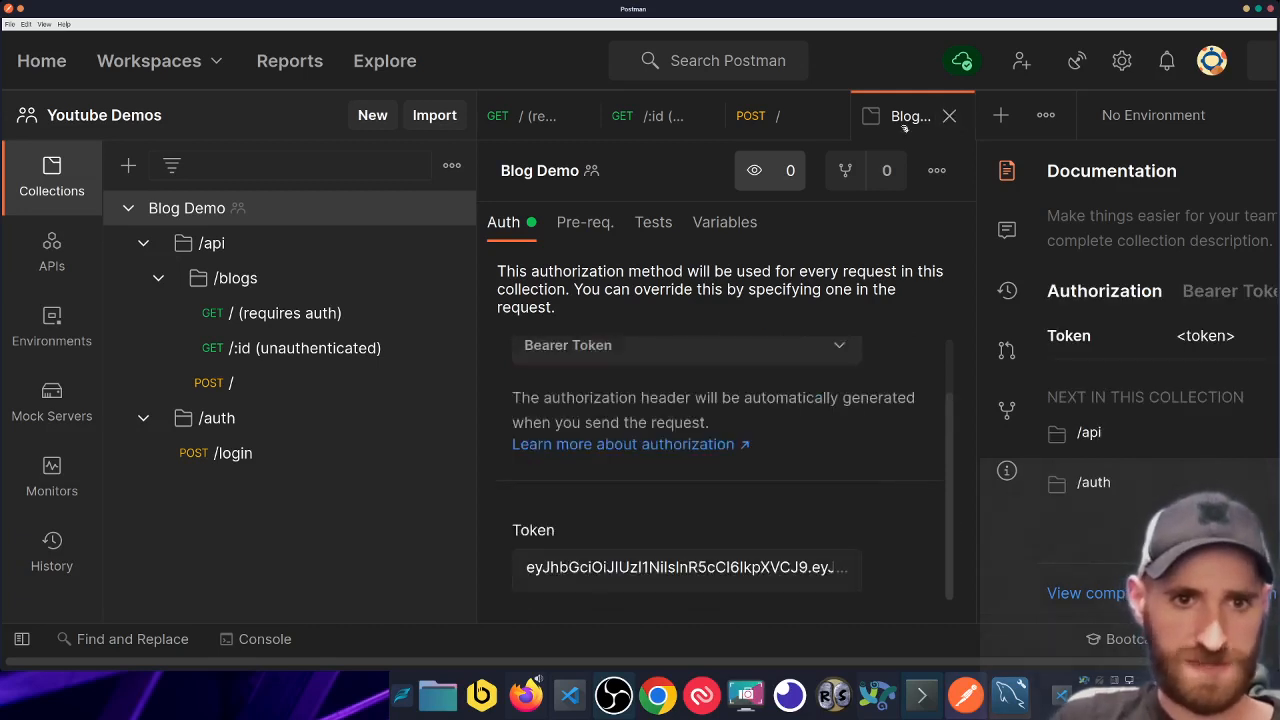
- Change the POST / request's auth type to Inherit auth from parent and save it
scroll(632, 453, down, 1)
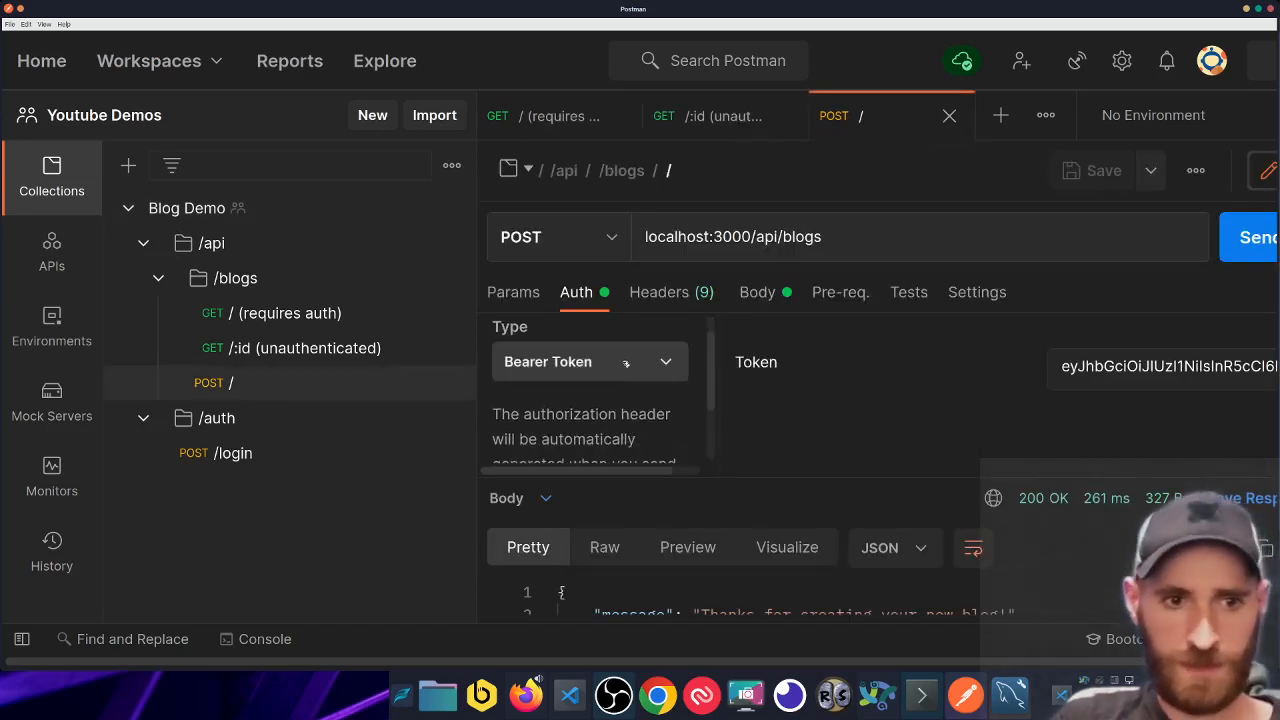
click(626, 361)
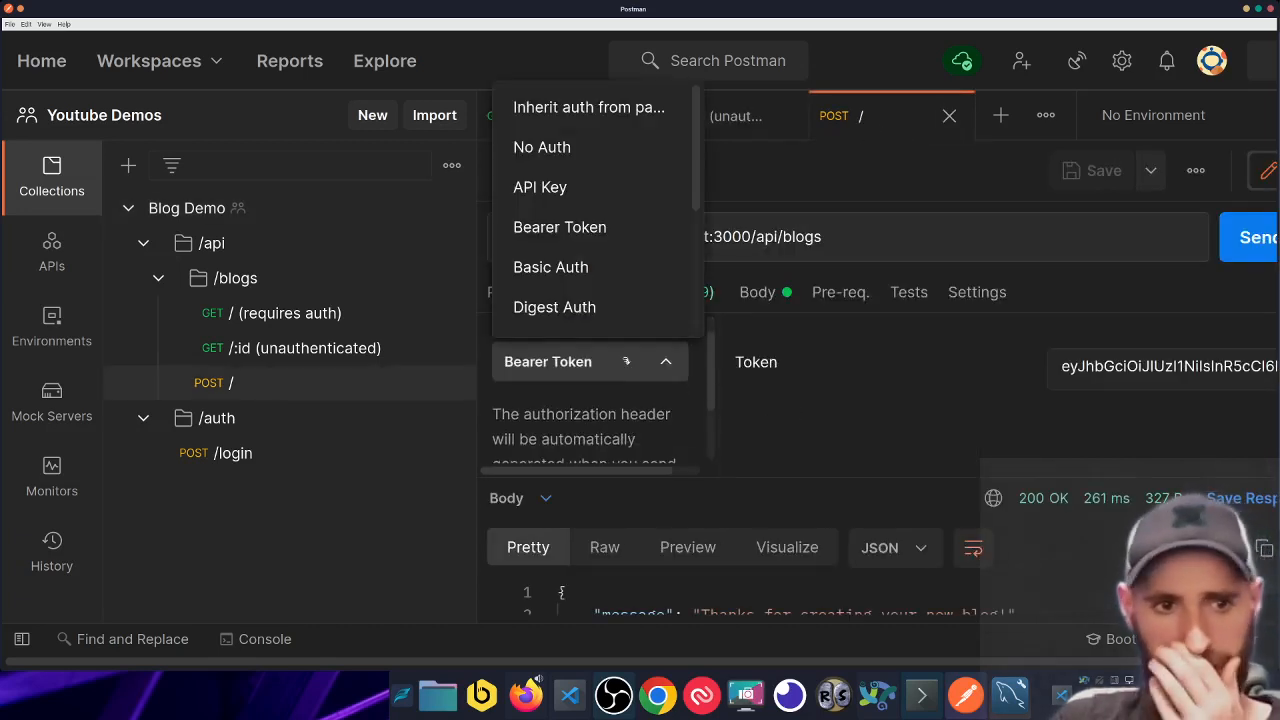
click(590, 107)
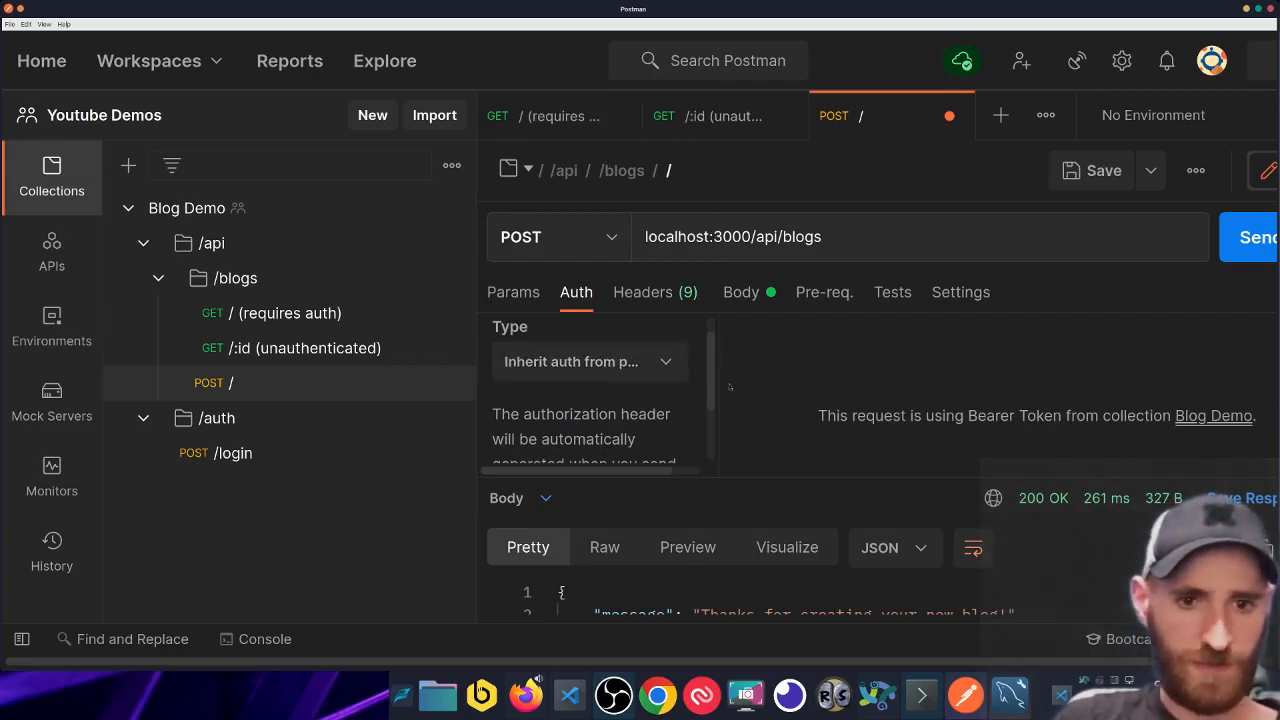
drag(817, 418, 1260, 425)
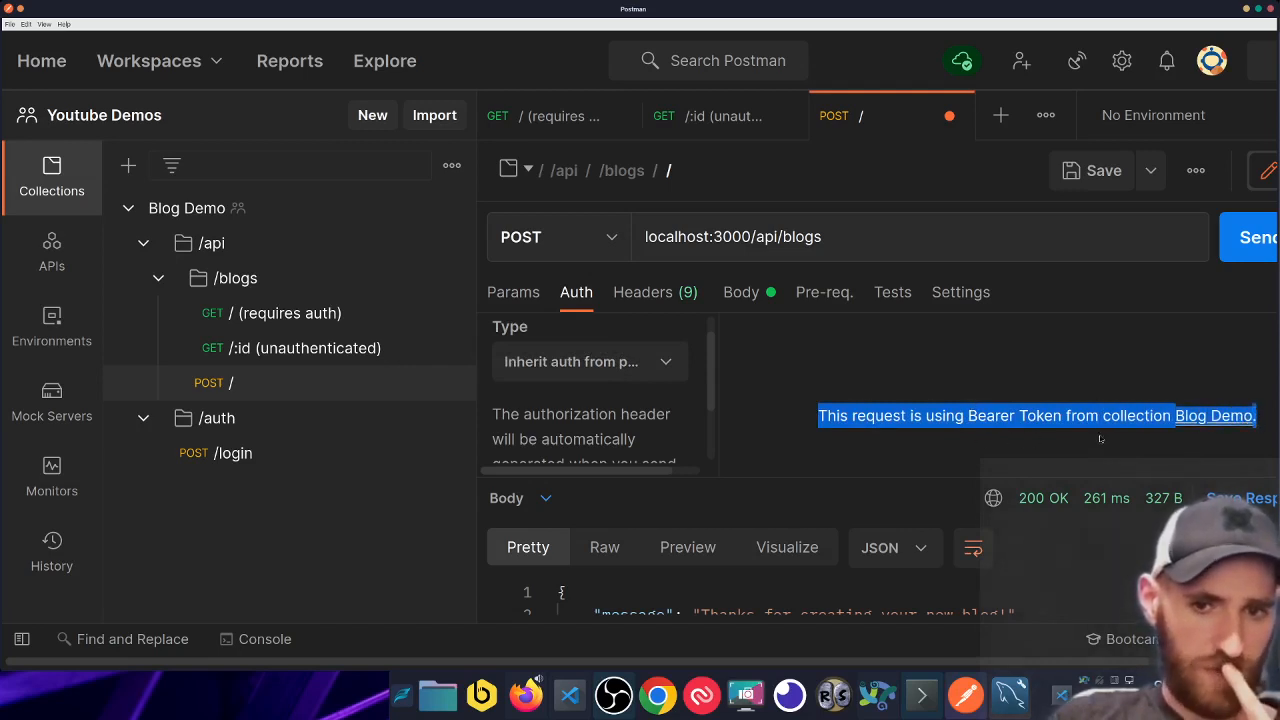
click(981, 413)
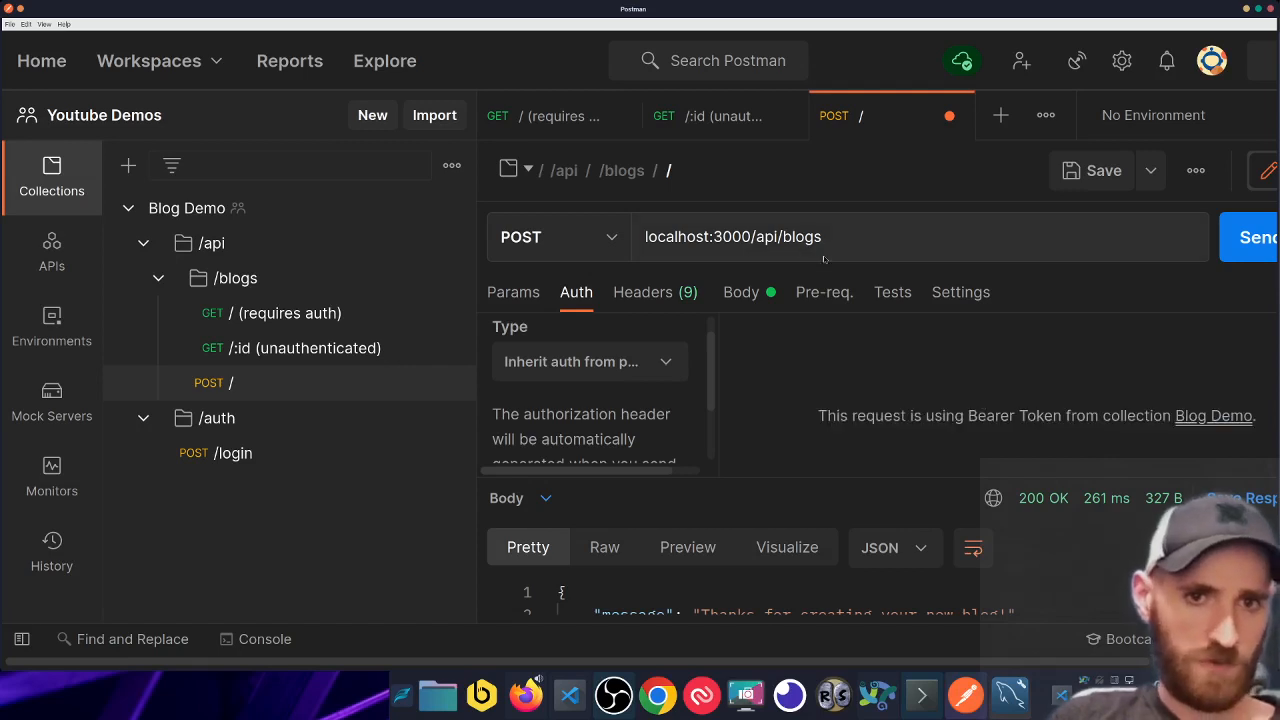
key(ctrl+s)
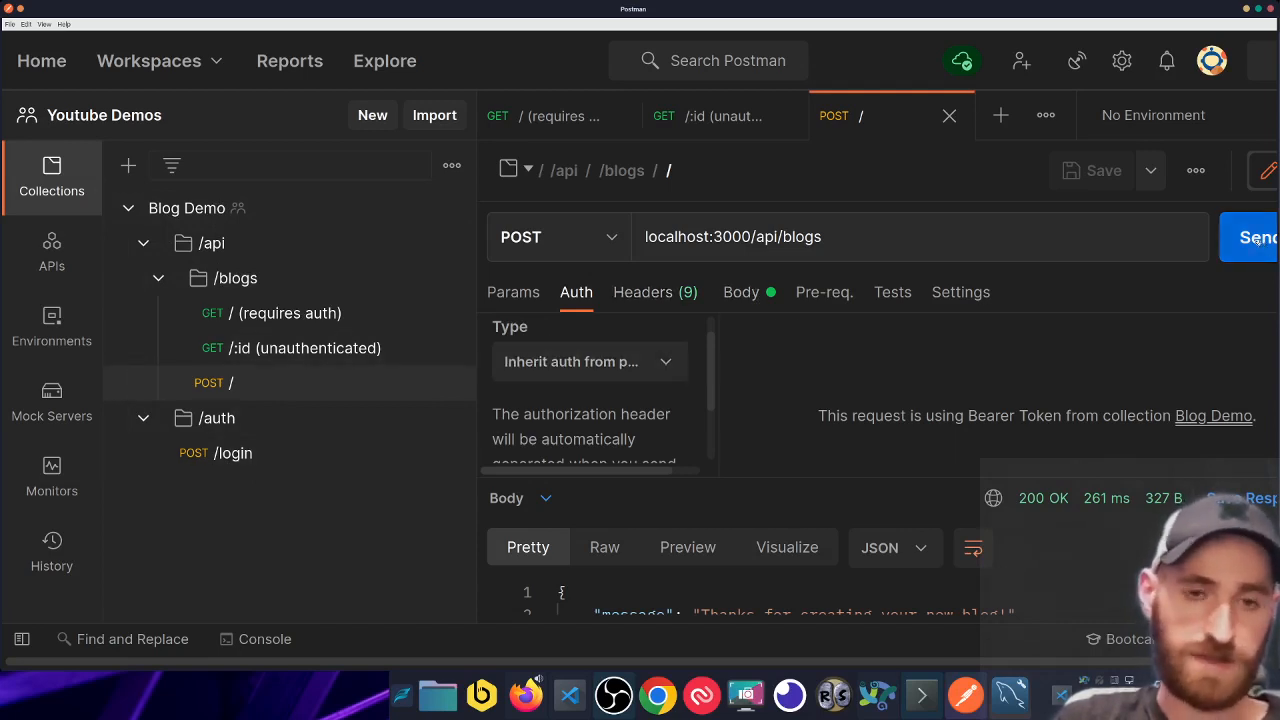
click(620, 367)
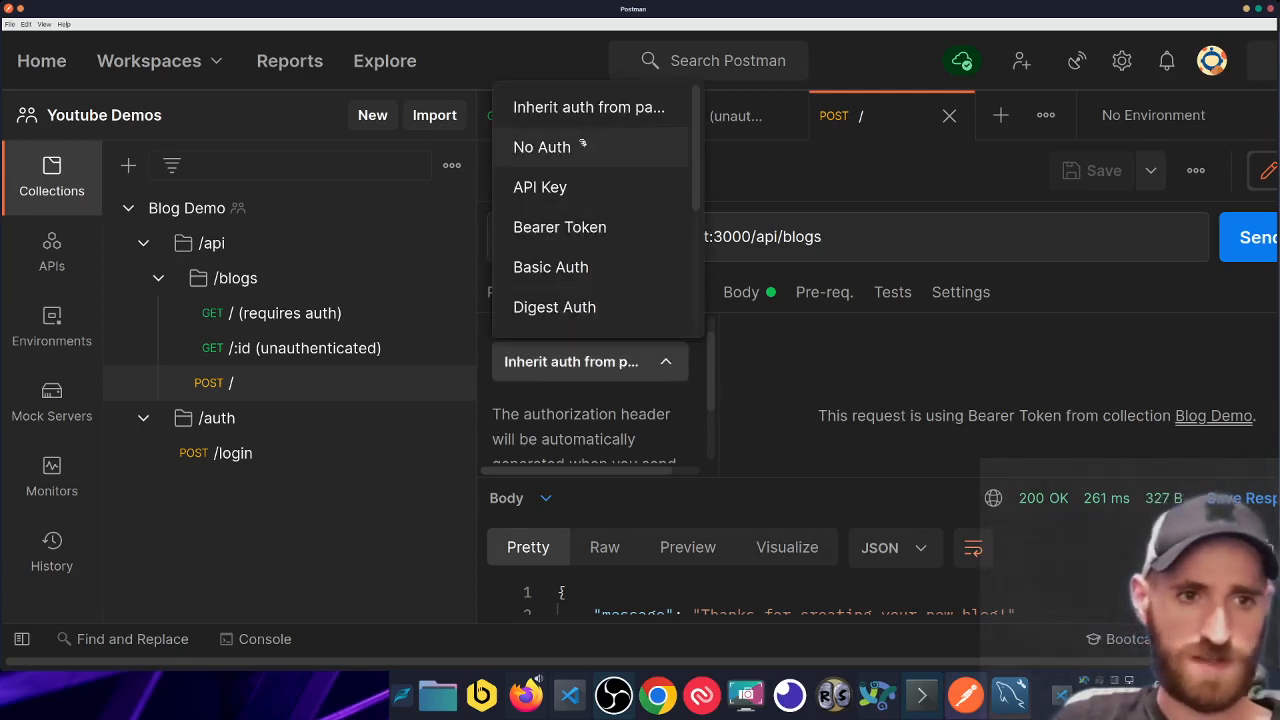
- Resend POST / for a 200 OK, copy the new blog id, and switch to GET / (requires auth)
click(815, 372)
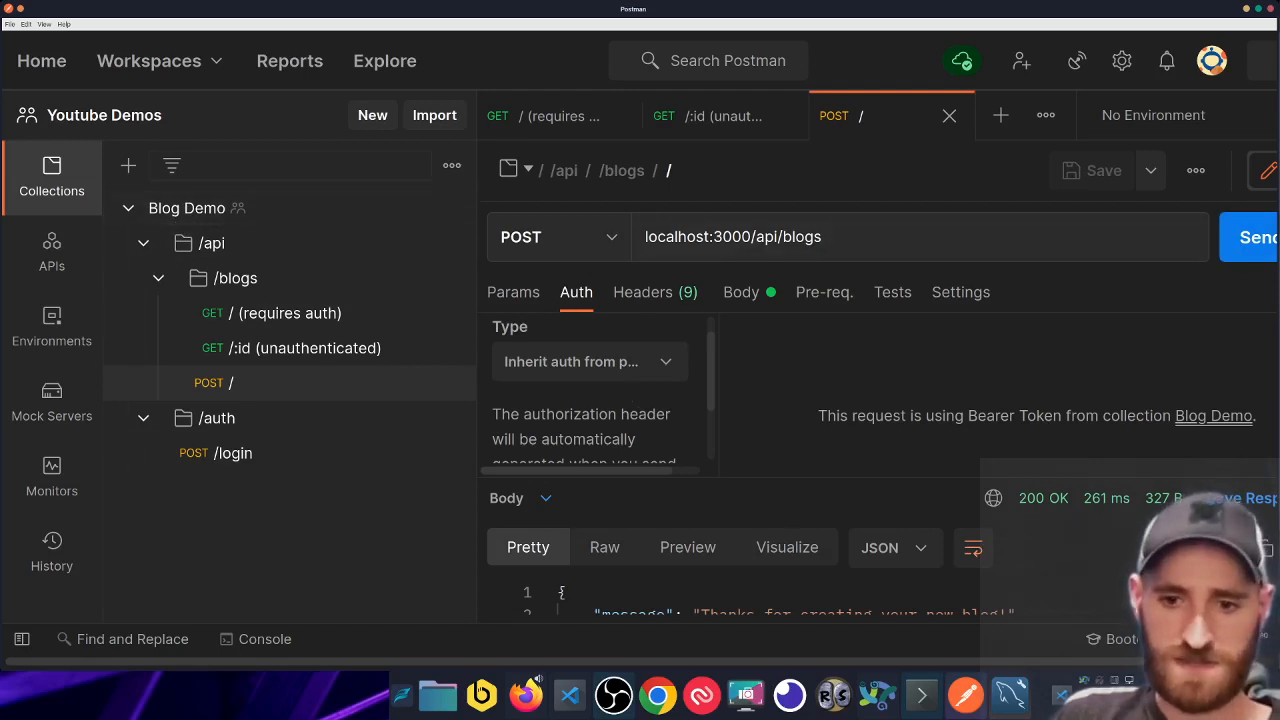
click(1250, 237)
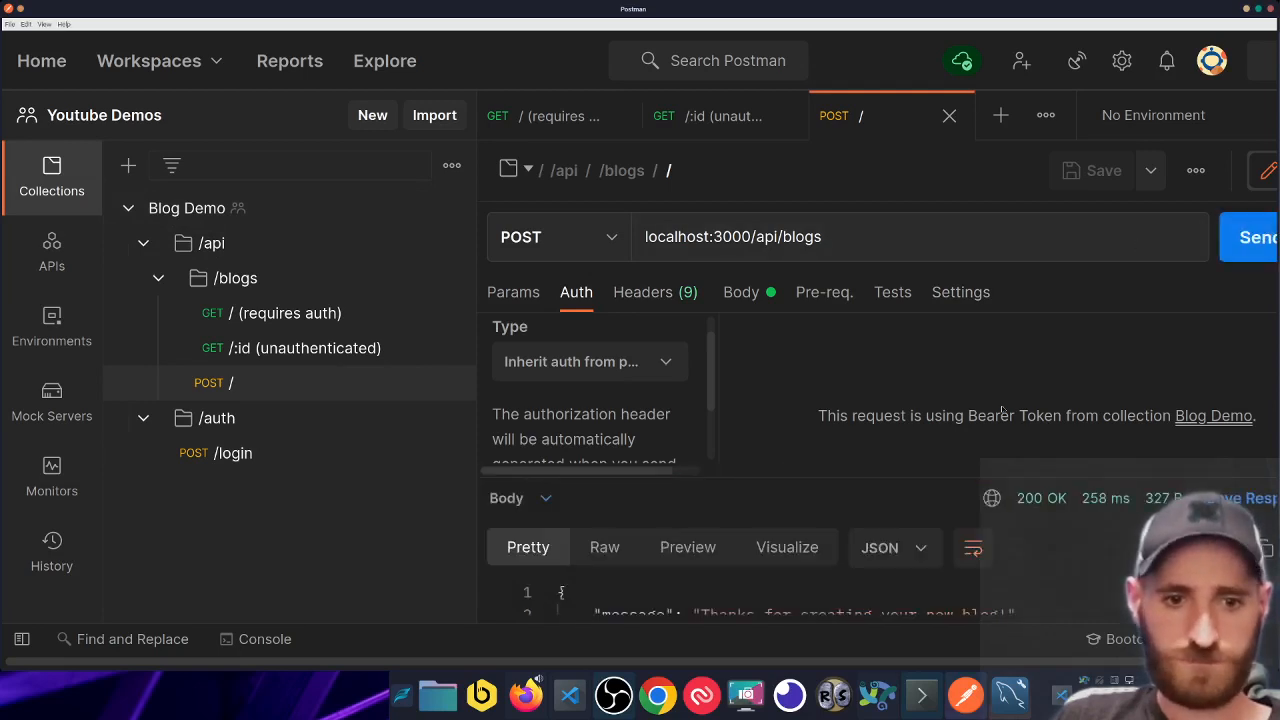
drag(958, 478, 948, 398)
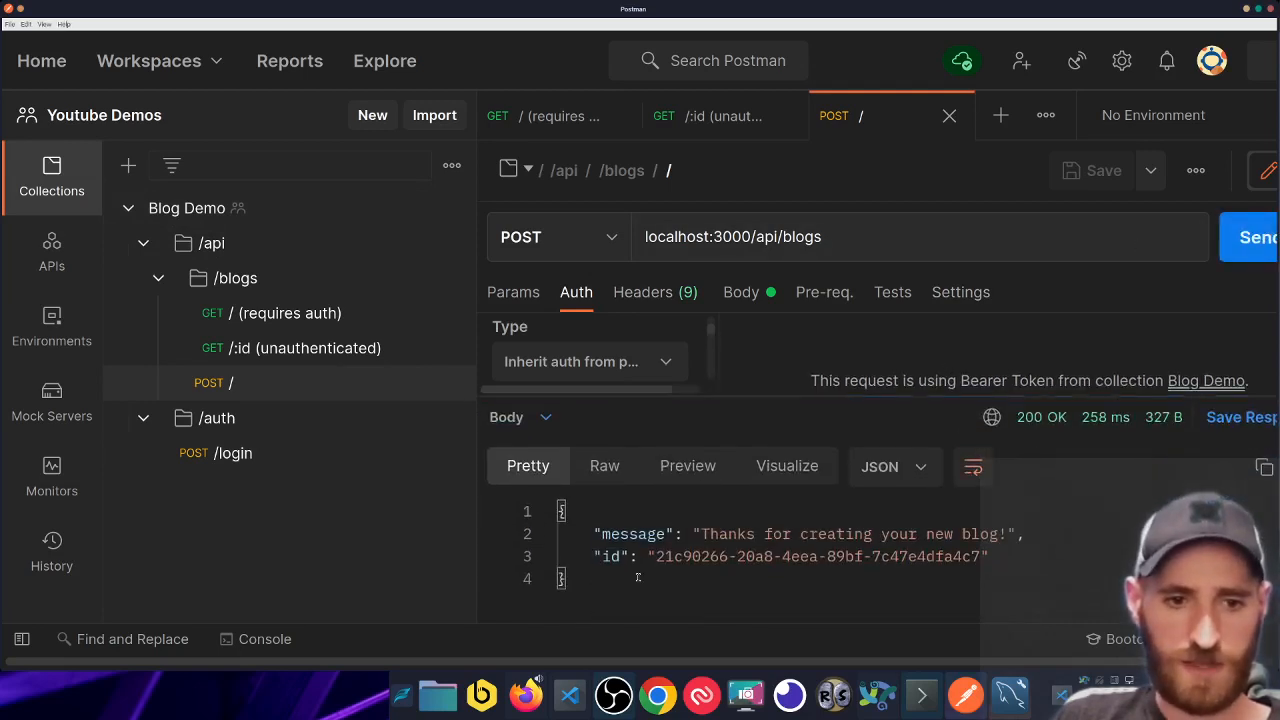
drag(657, 556, 982, 557)
right_click(935, 556)
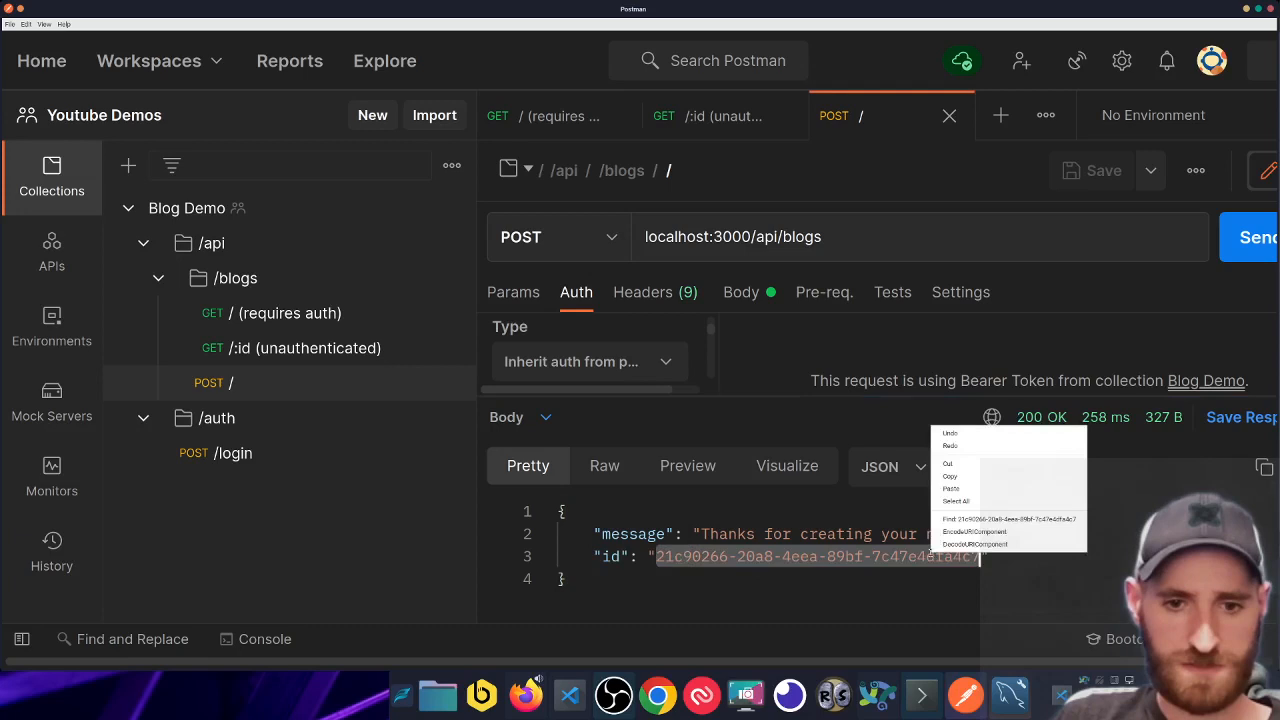
click(964, 480)
click(560, 116)
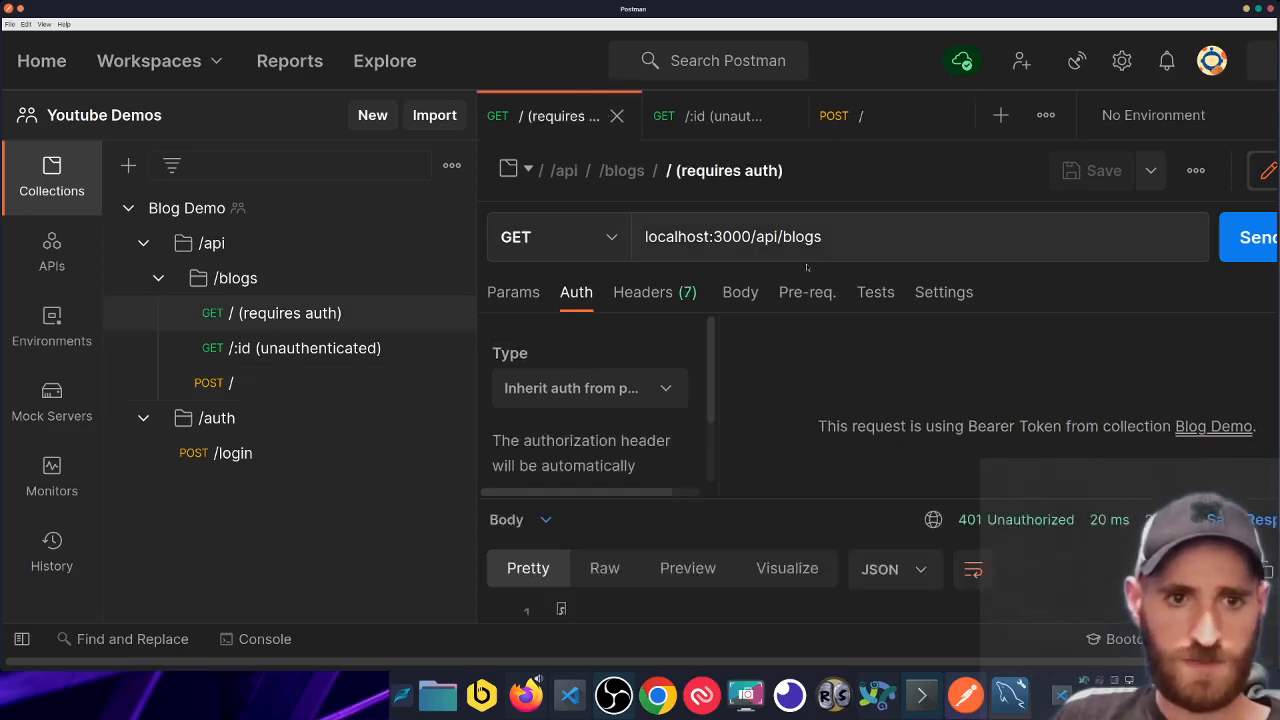
- Resend GET / (requires auth) using the inherited Bearer Token
drag(990, 499, 856, 316)
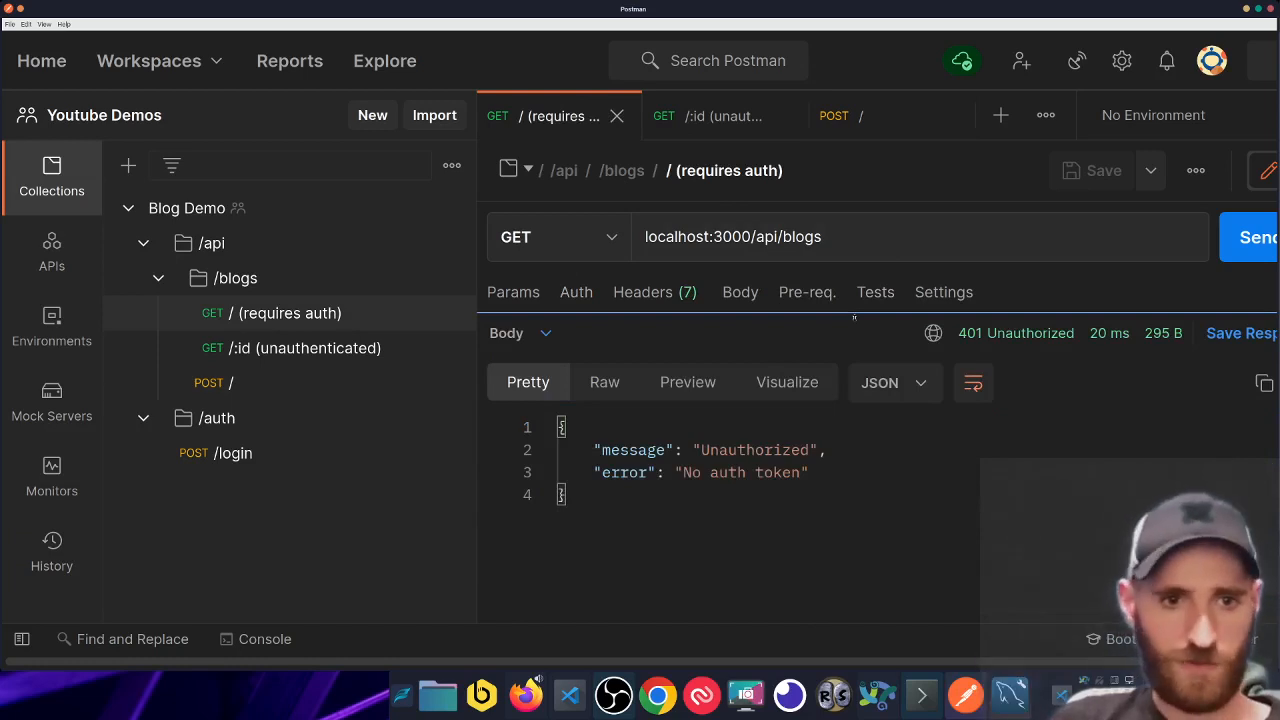
drag(854, 318, 790, 434)
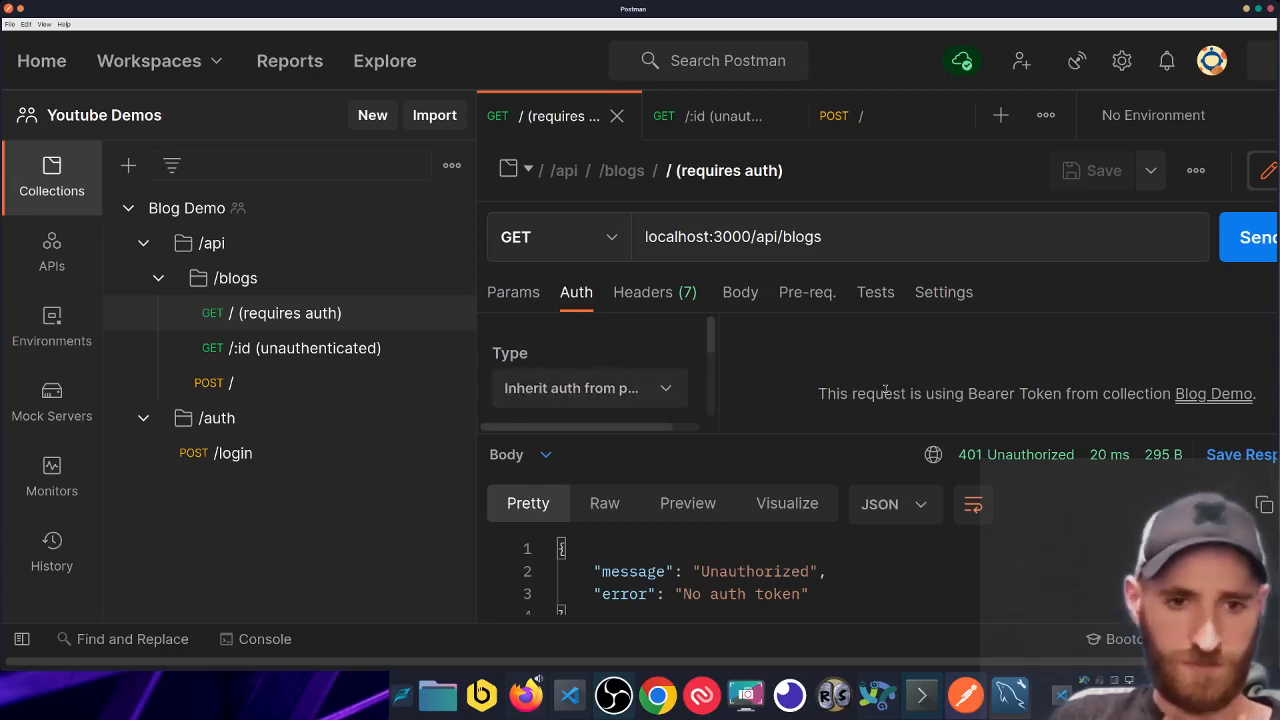
drag(1010, 398, 1003, 381)
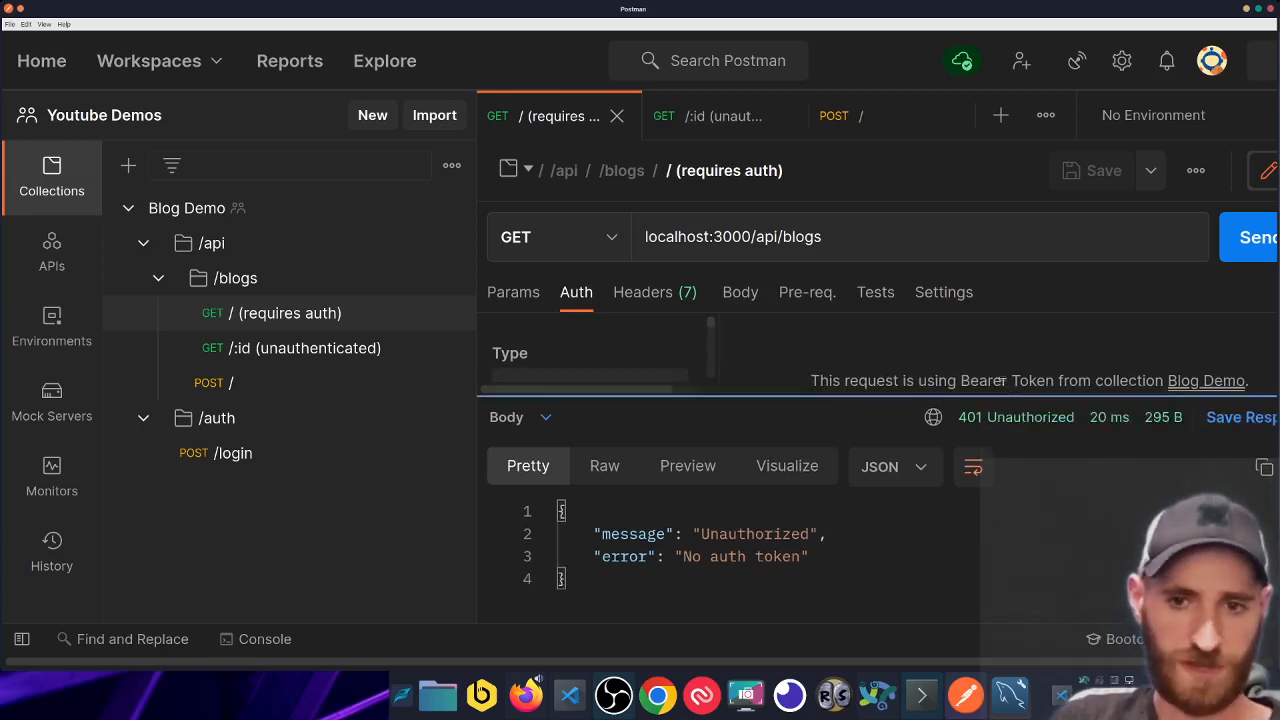
click(1244, 249)
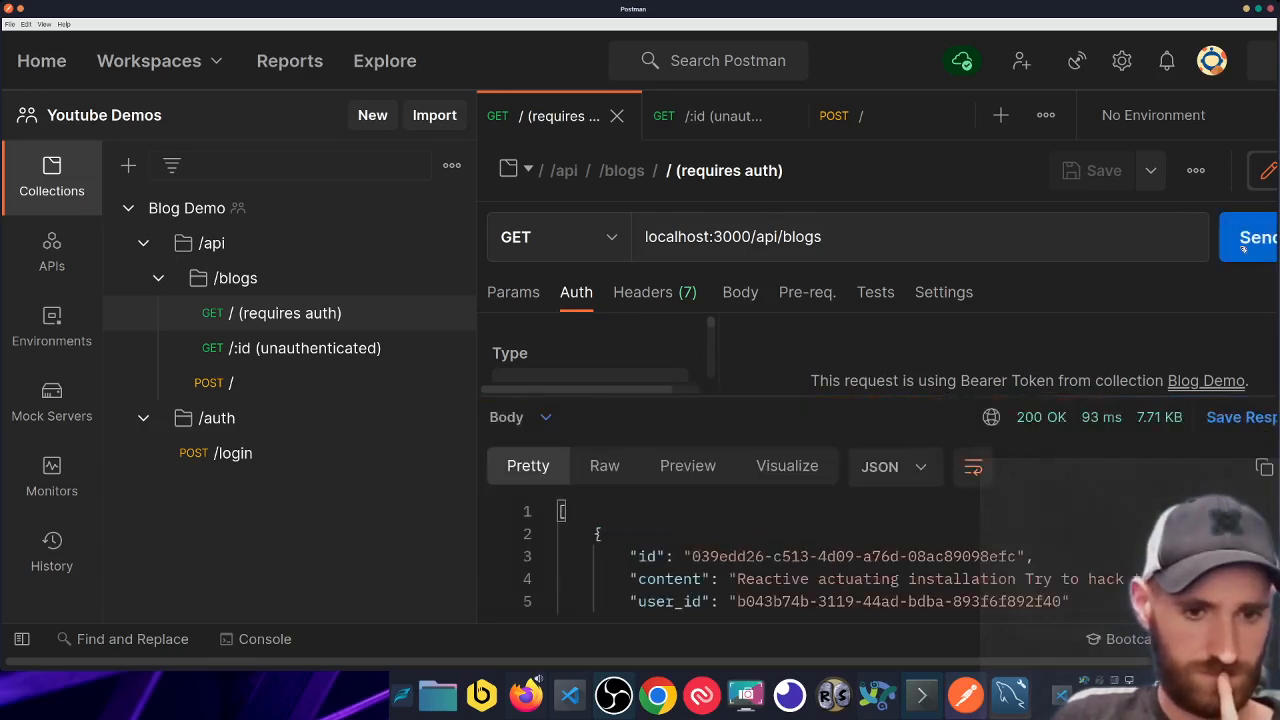
- Inspect the returned blog list JSON, then switch to GET /:id (unauthenticated)
drag(1000, 391, 995, 315)
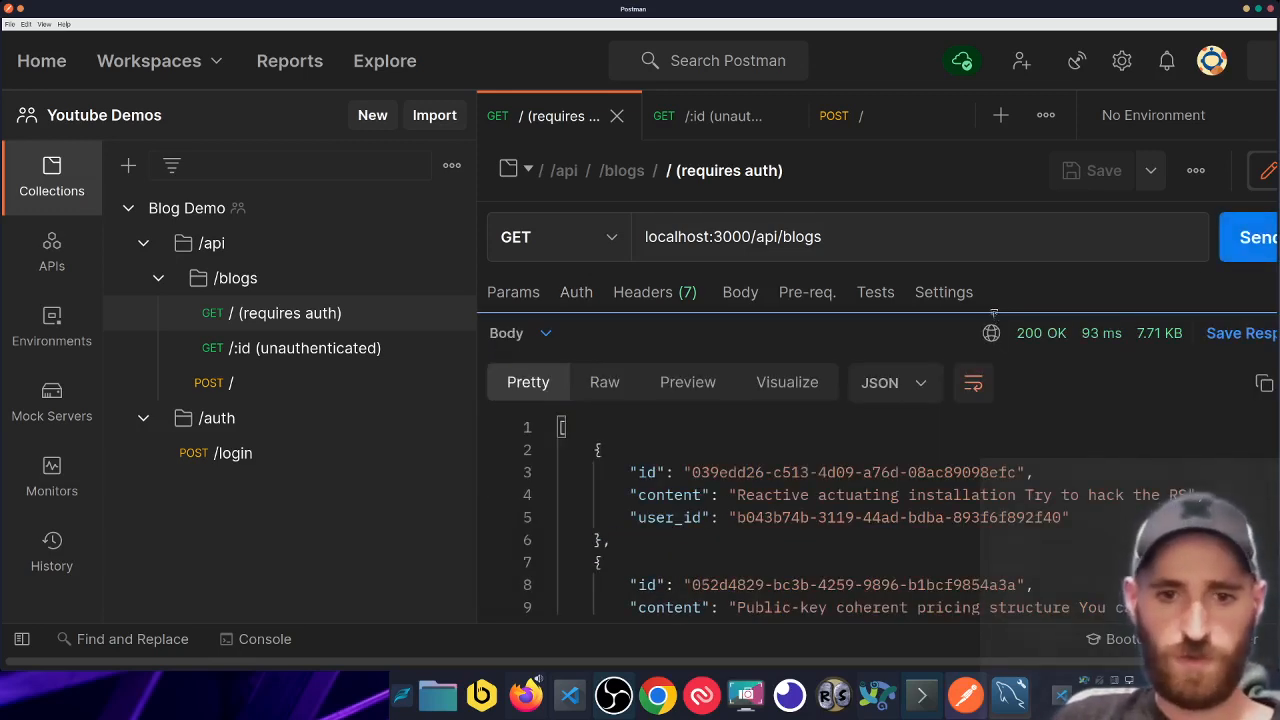
drag(692, 472, 906, 537)
drag(737, 494, 1143, 494)
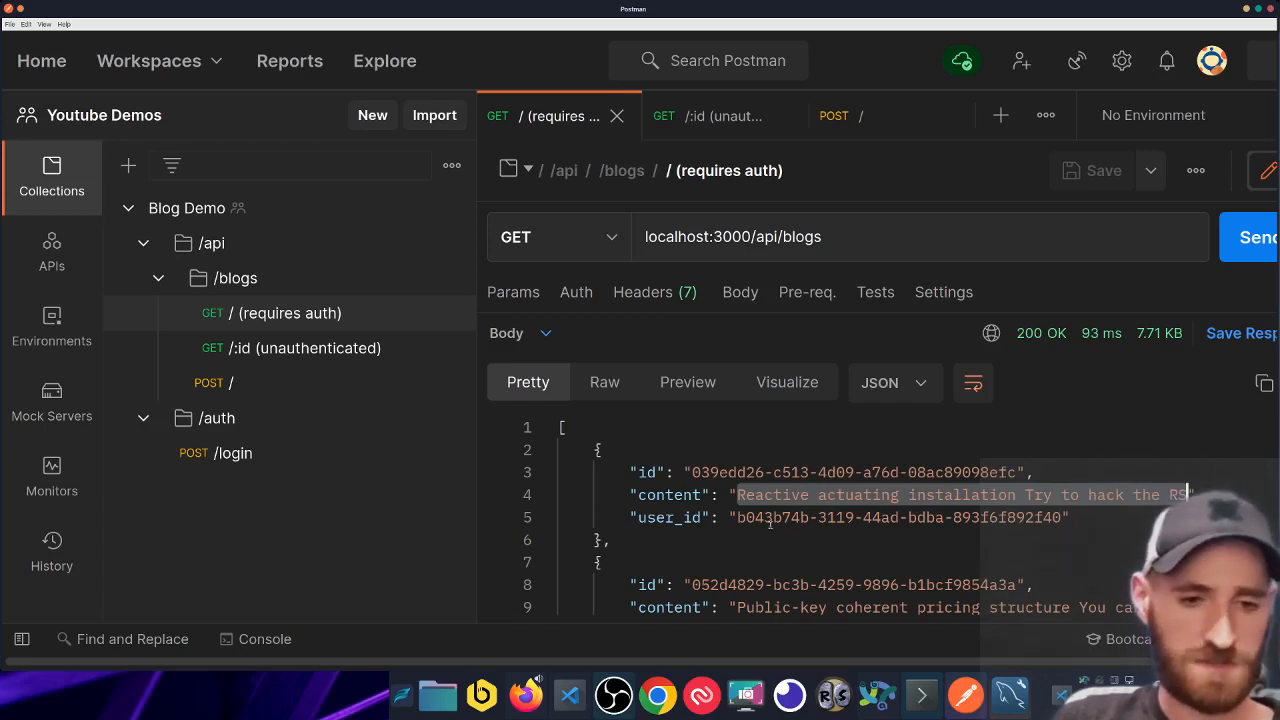
drag(738, 494, 1127, 494)
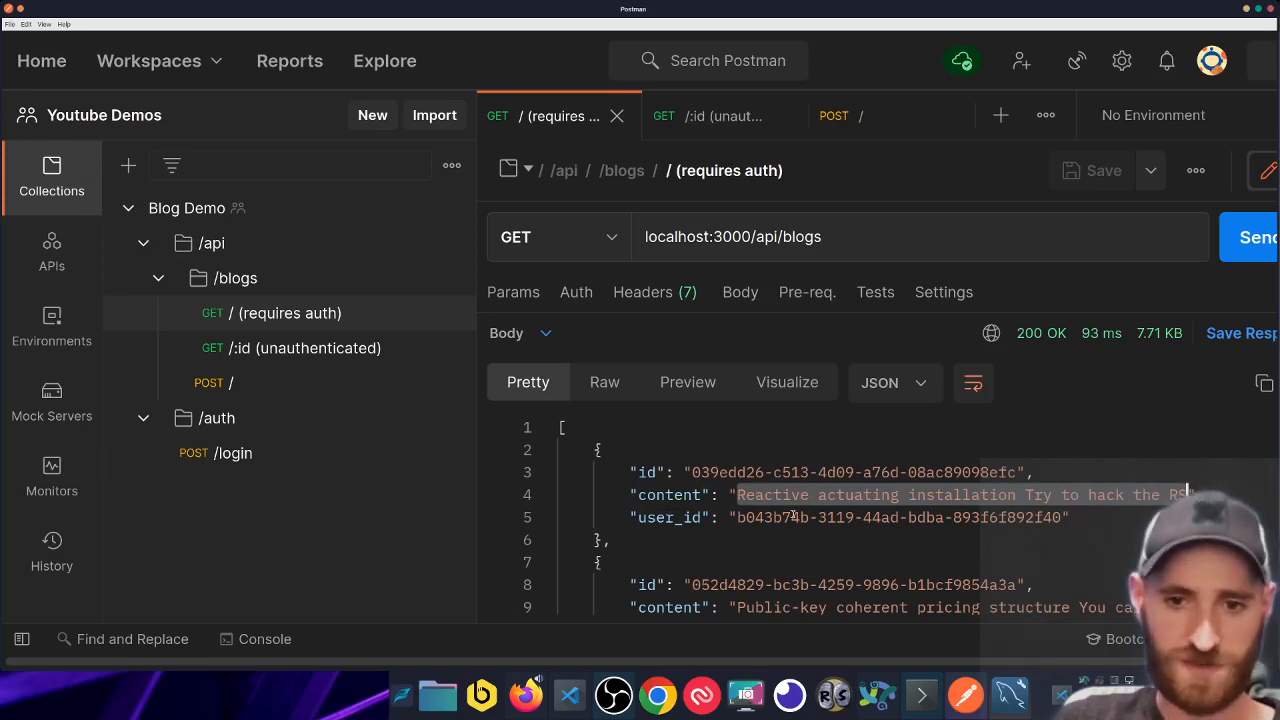
scroll(793, 515, down, 2)
scroll(793, 515, up, 2)
click(1006, 473)
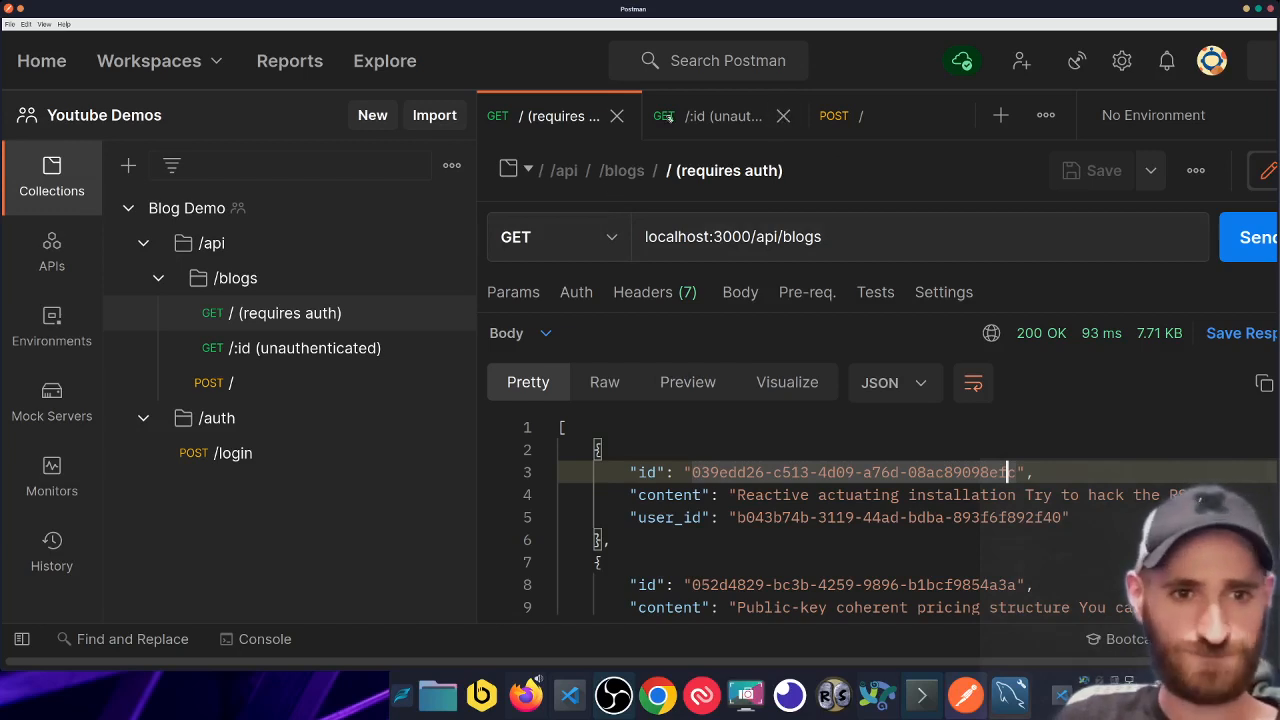
click(722, 118)
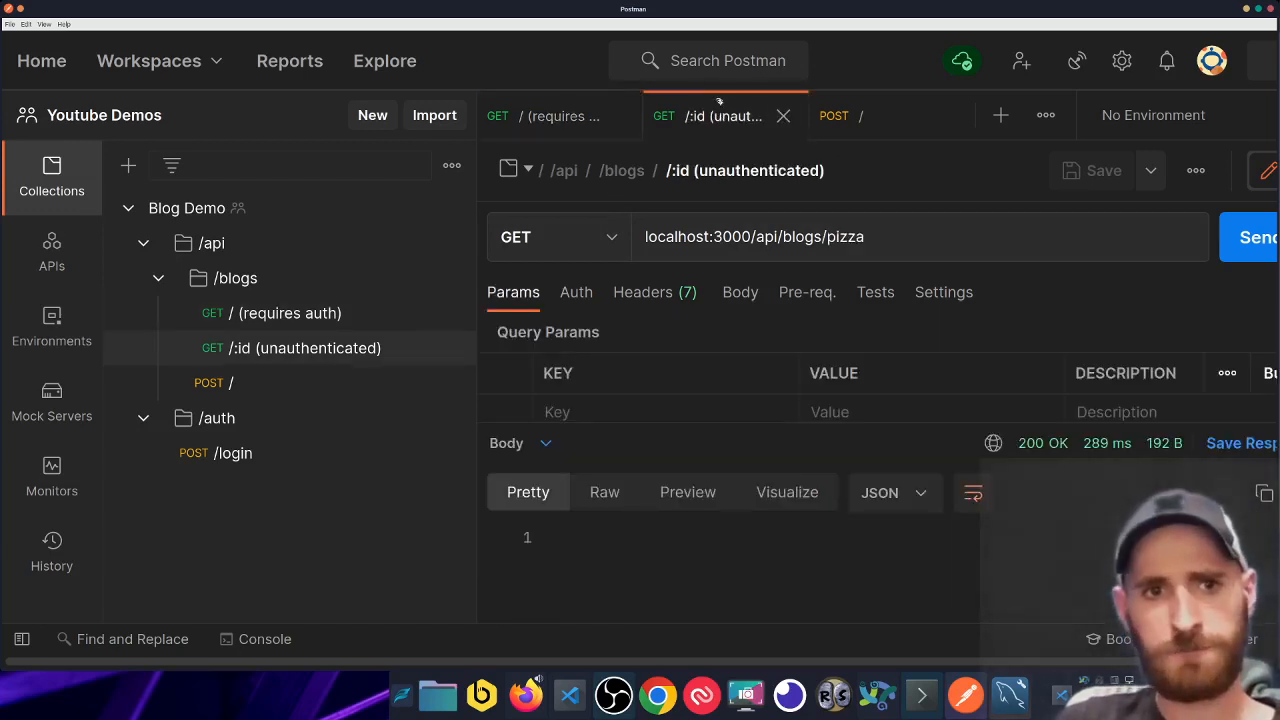
- View the /blogs folder's inherited Bearer Token authorization, then collapse the /blogs and /api folders
click(159, 279)
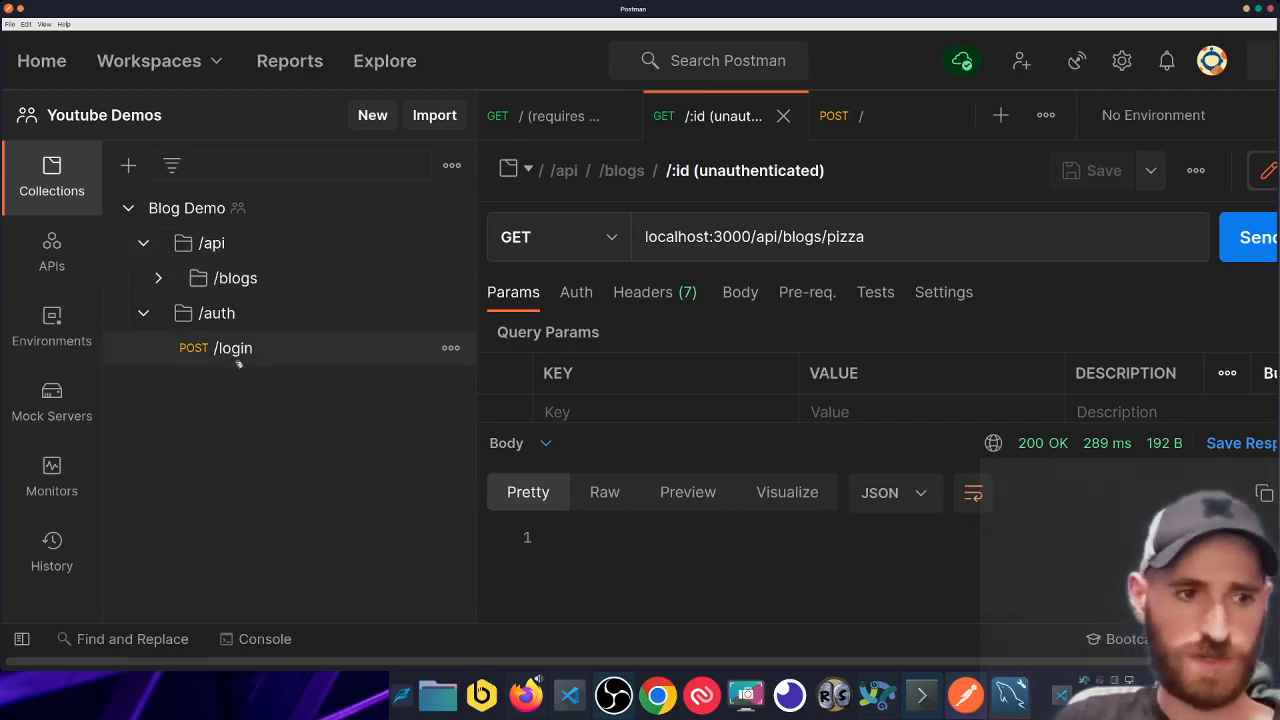
click(266, 279)
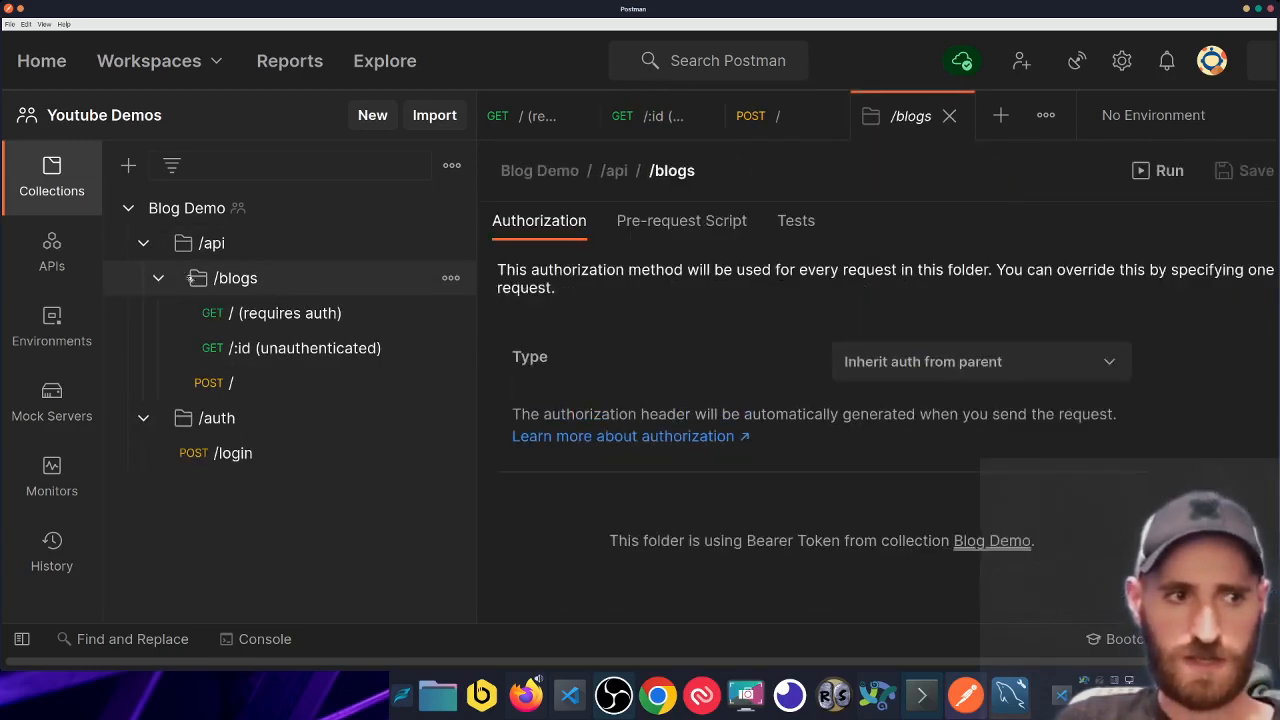
click(158, 278)
click(158, 278)
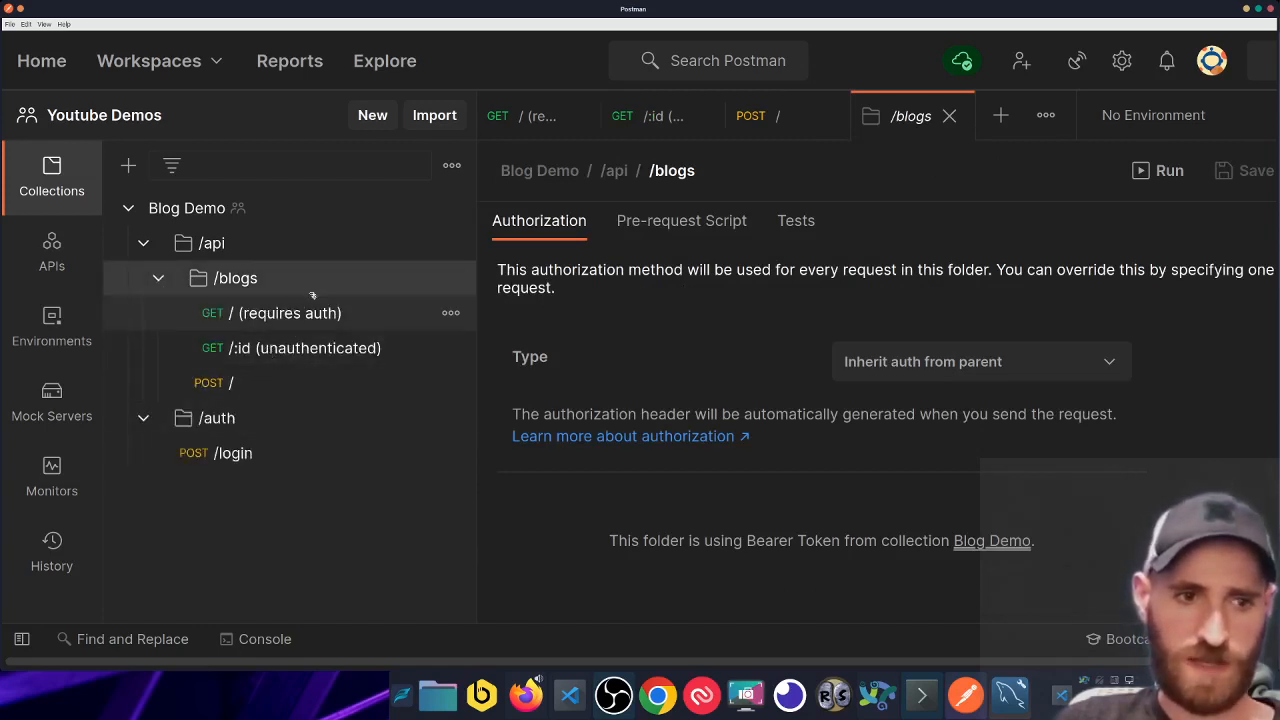
click(158, 278)
click(143, 243)
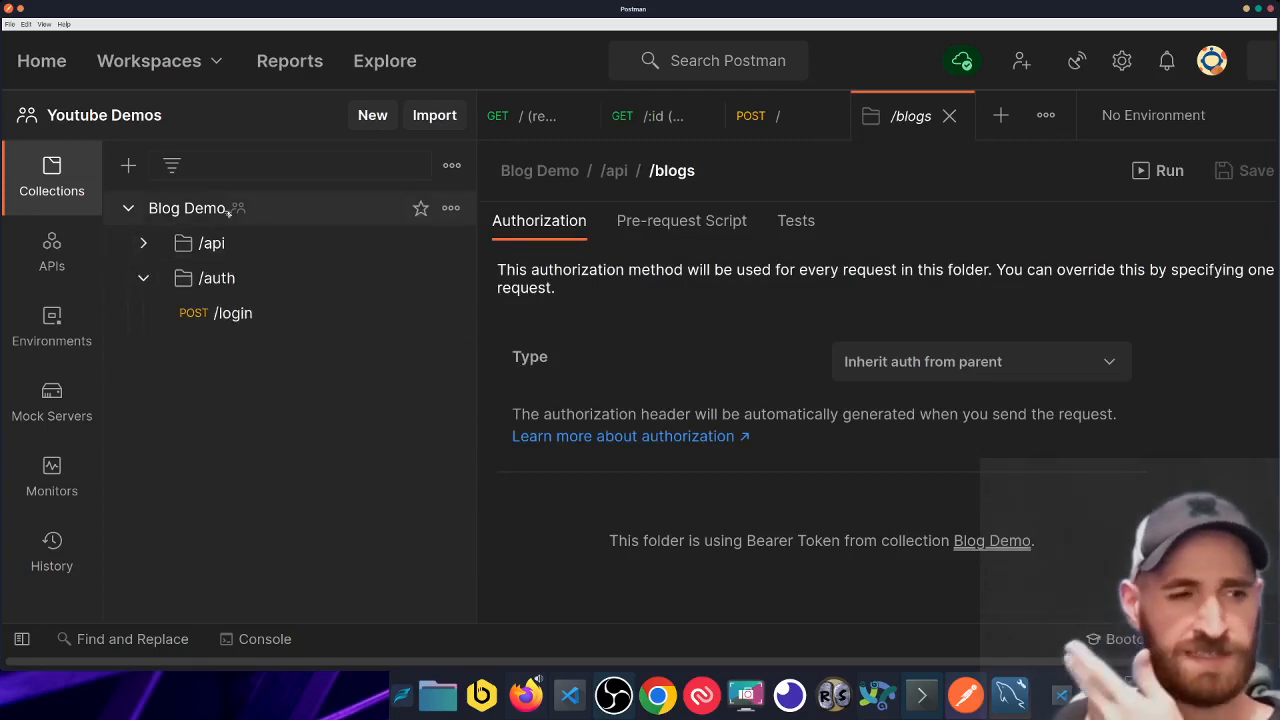
- Review the Blog Demo collection's current Bearer Token value, then open its empty Variables list
click(292, 208)
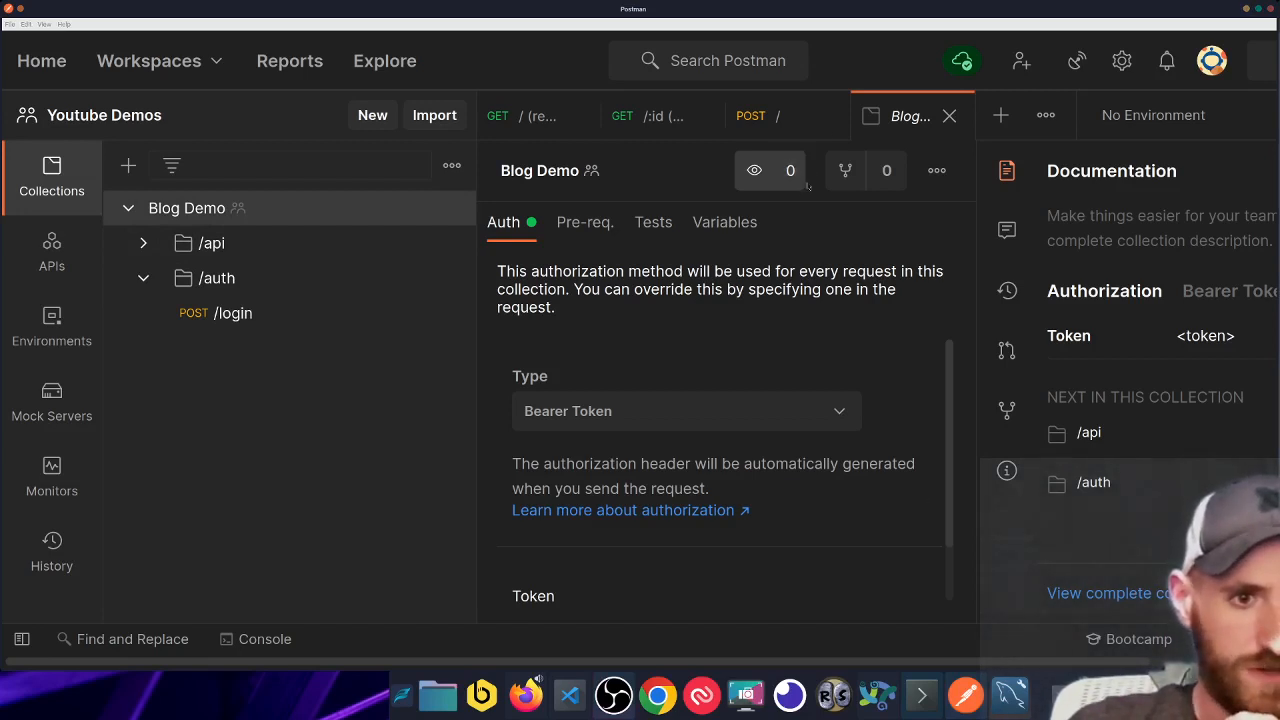
scroll(581, 348, down, 1)
scroll(581, 348, down, 2)
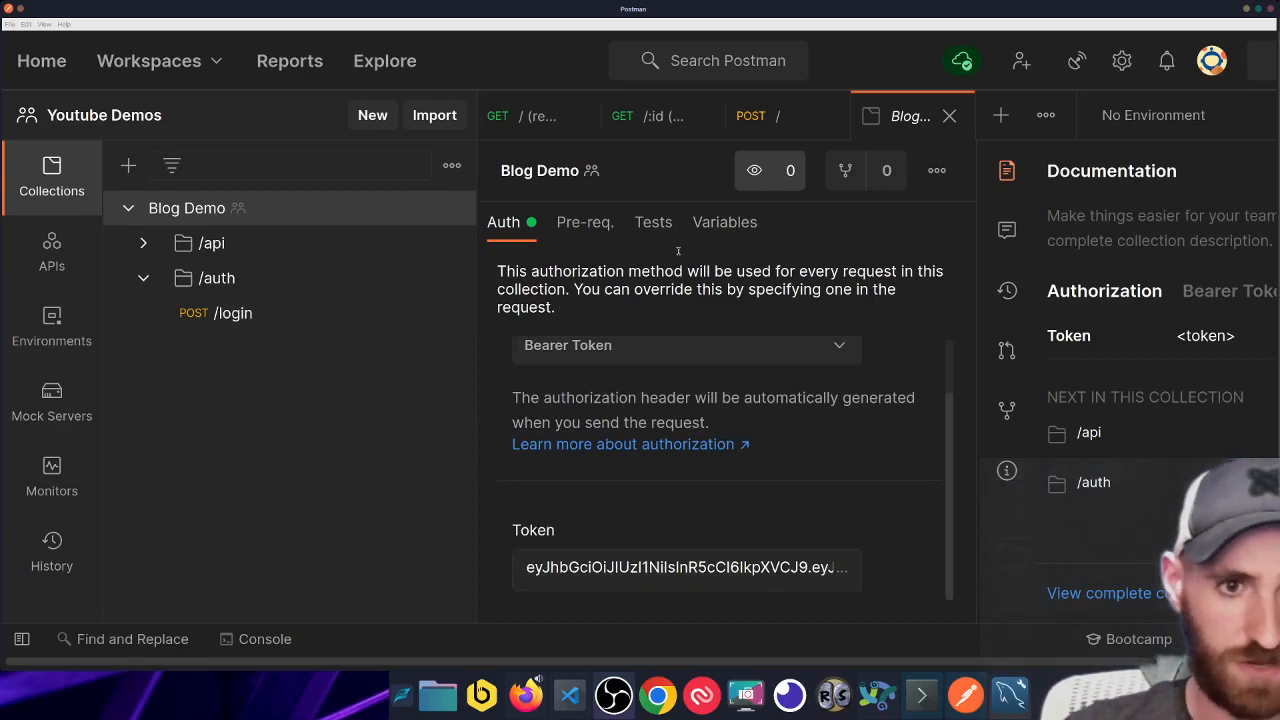
click(771, 567)
key(ctrl+a)
scroll(772, 480, down, 2)
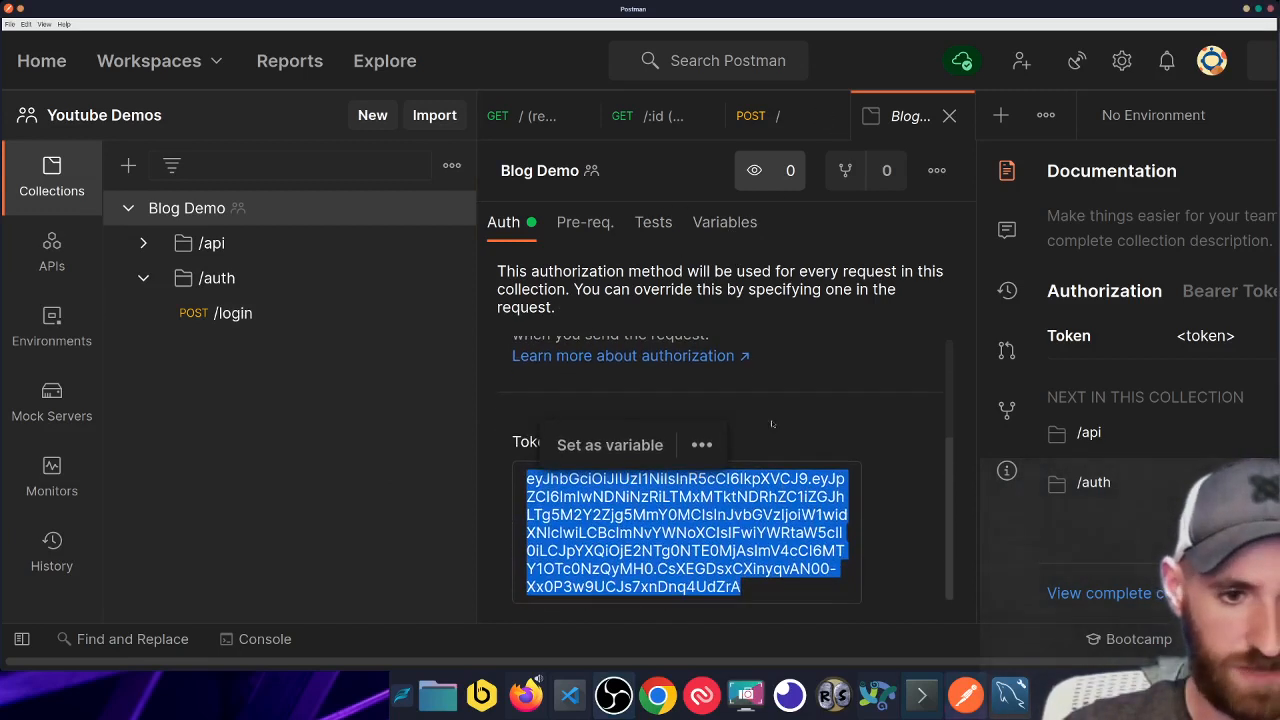
click(745, 221)
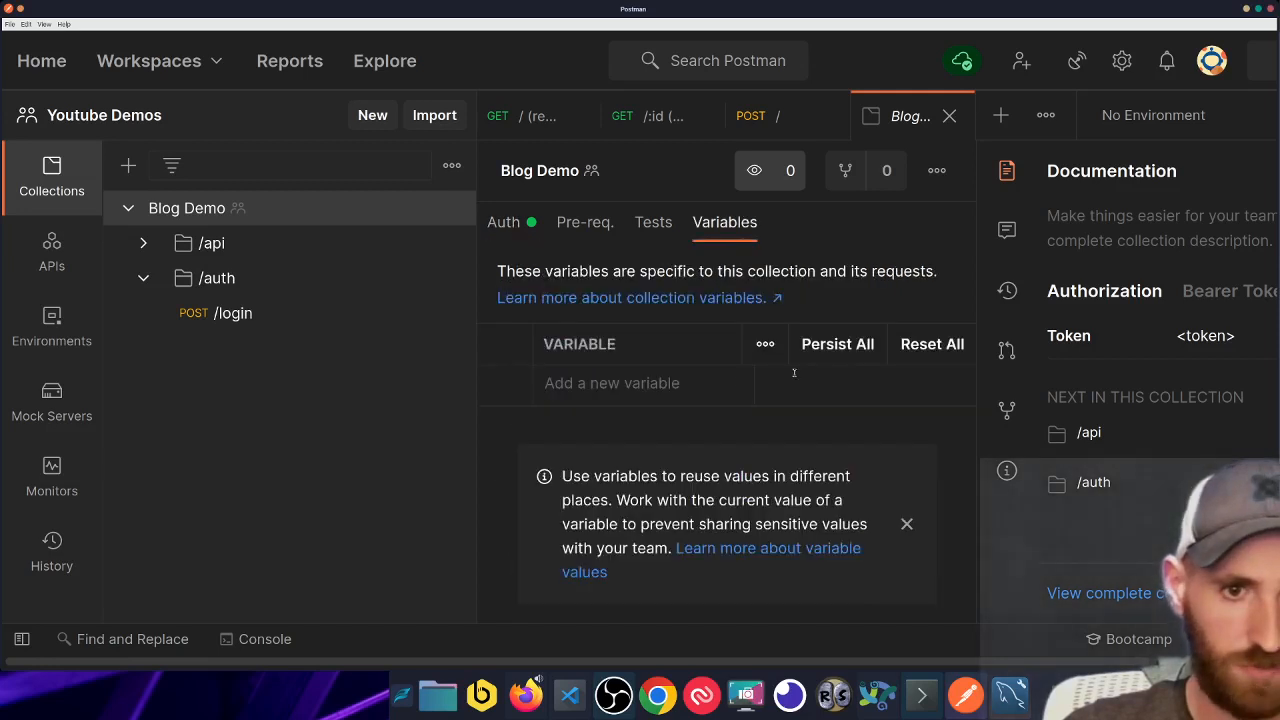
- Dismiss the variables tip and add collection variables TOKEN and SPAGHETTI
click(907, 524)
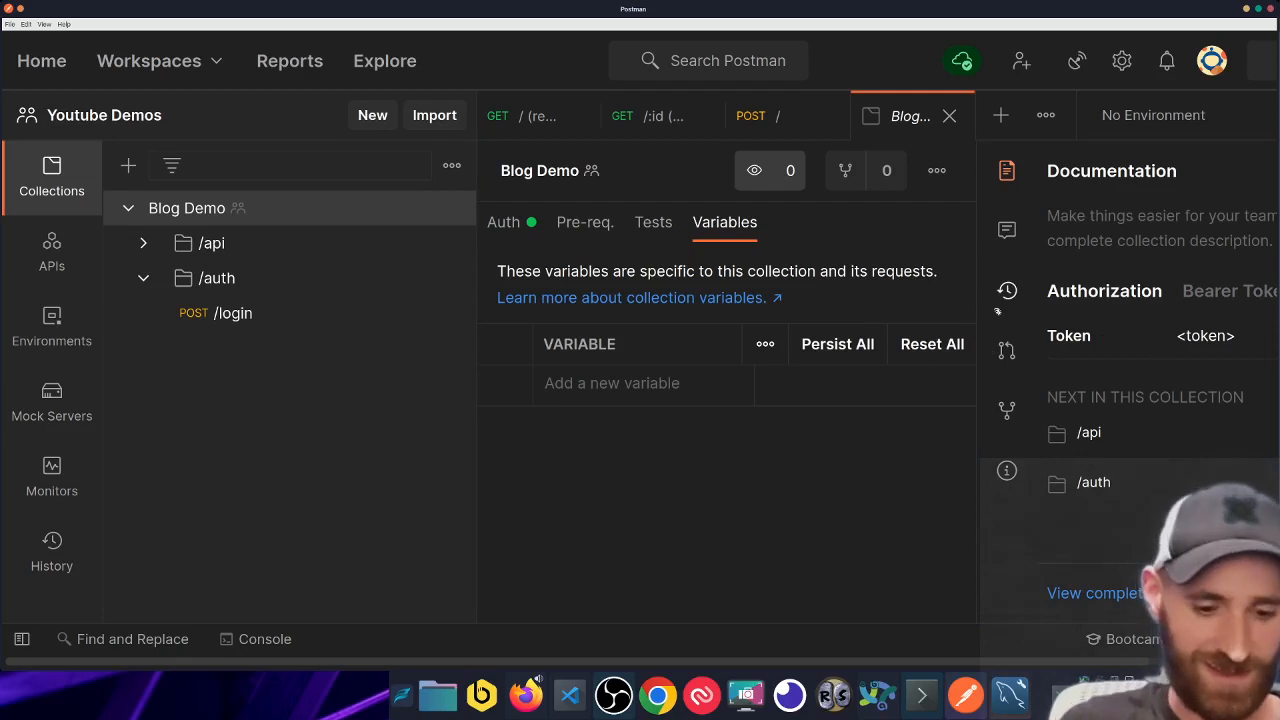
key(ctrl+minus)
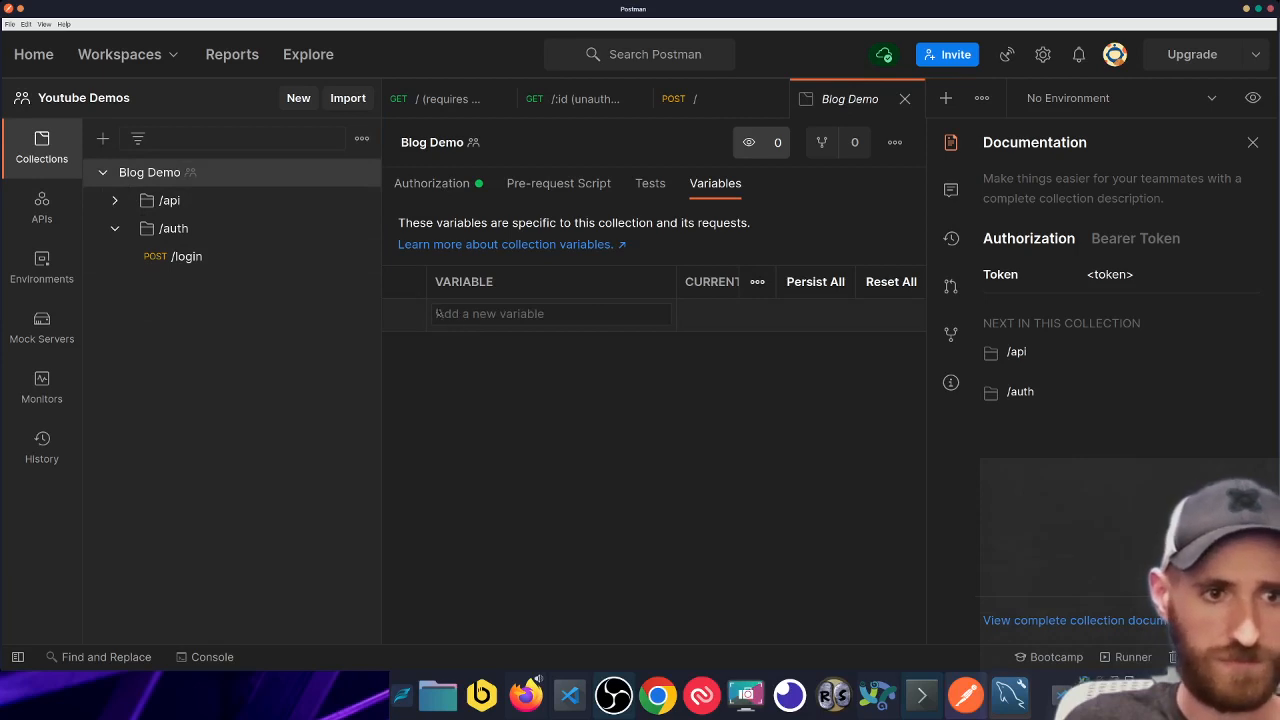
click(517, 314)
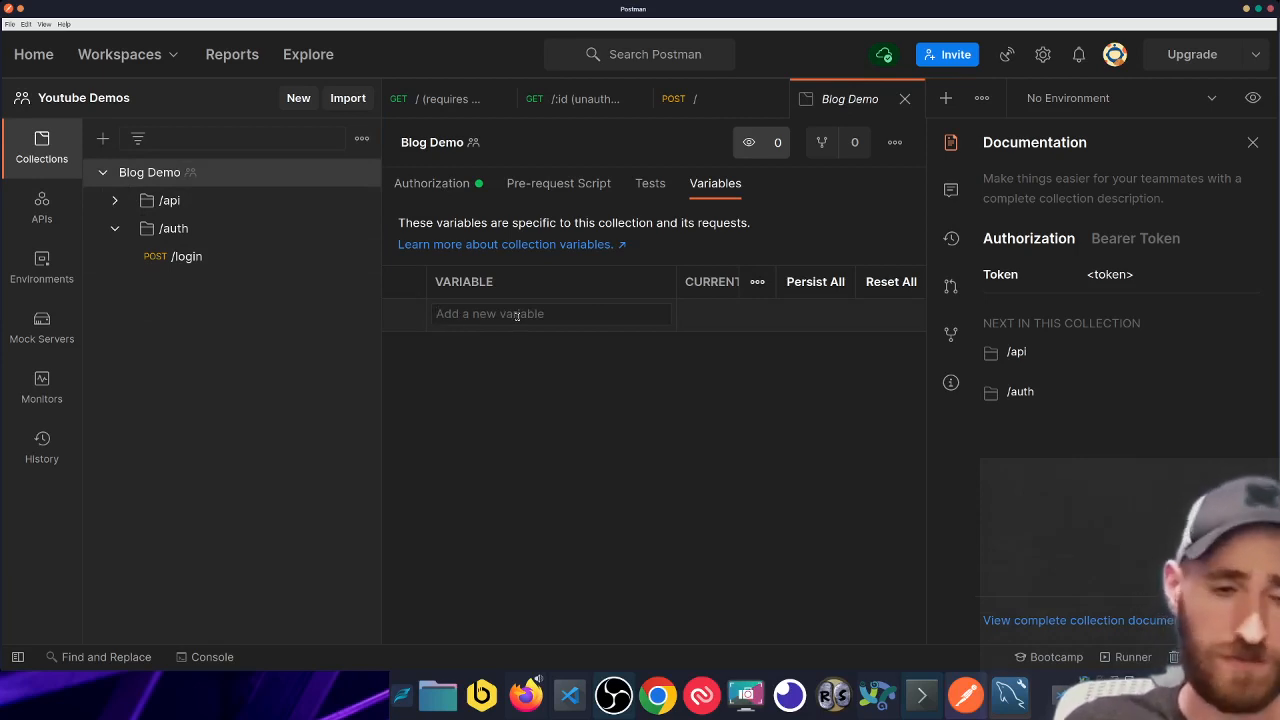
text(TOKEN)
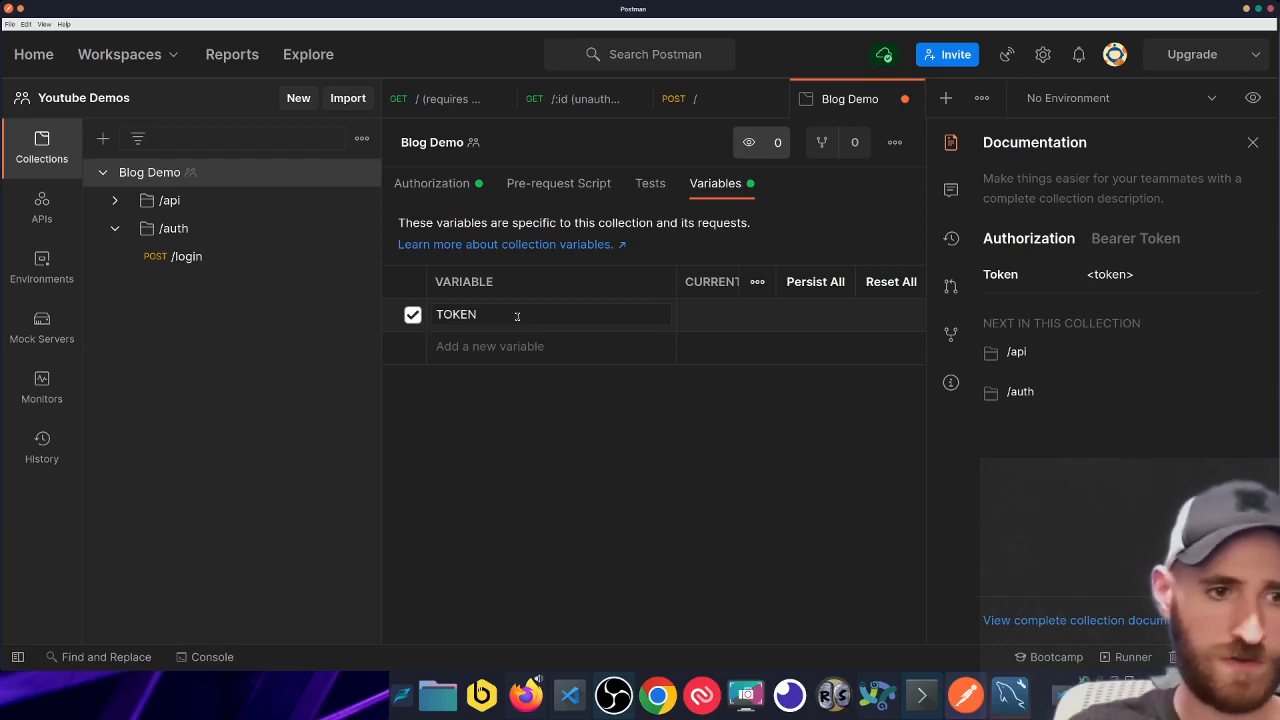
key(Return)
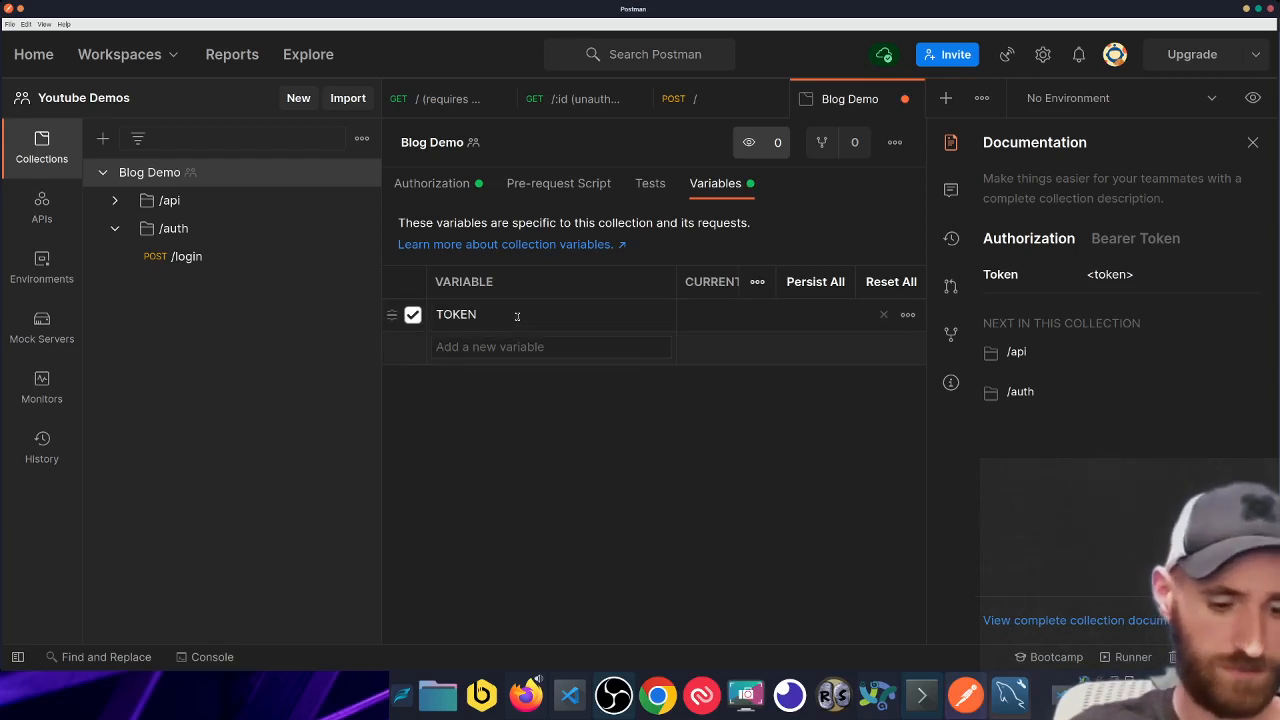
text(SPAGHETTI)
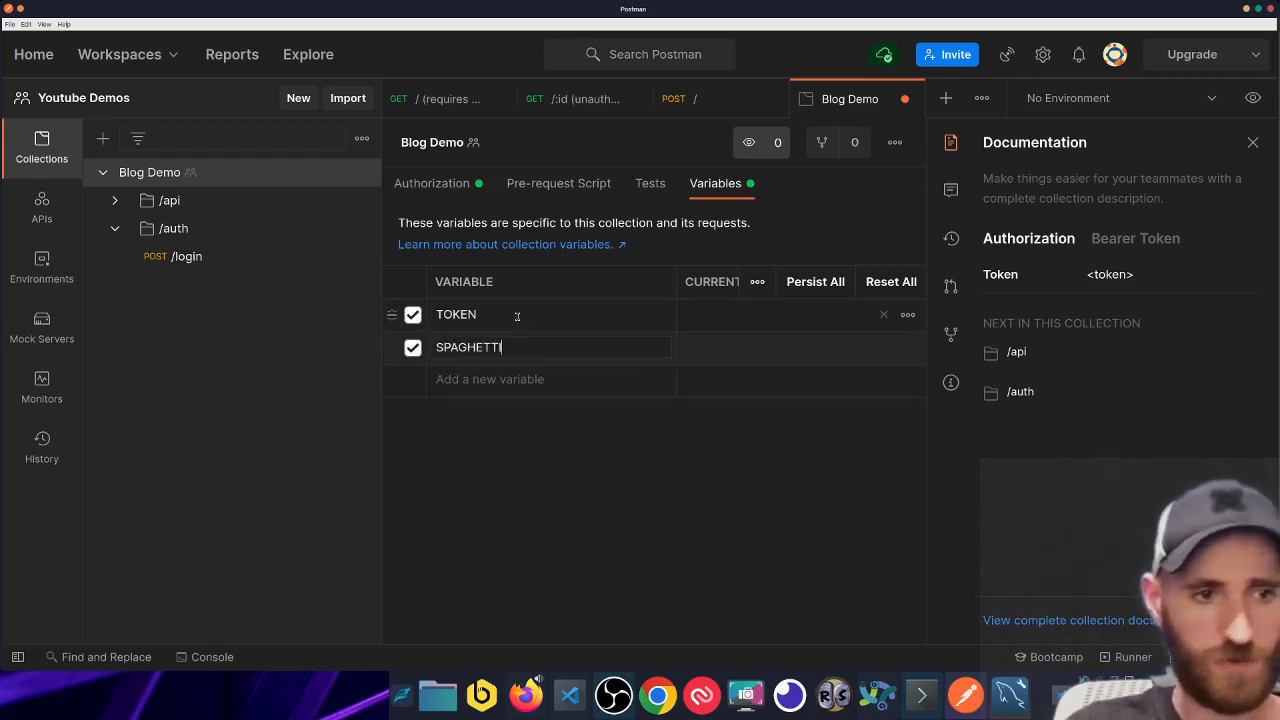
- Disable and delete the unwanted TOKEN variable
click(529, 320)
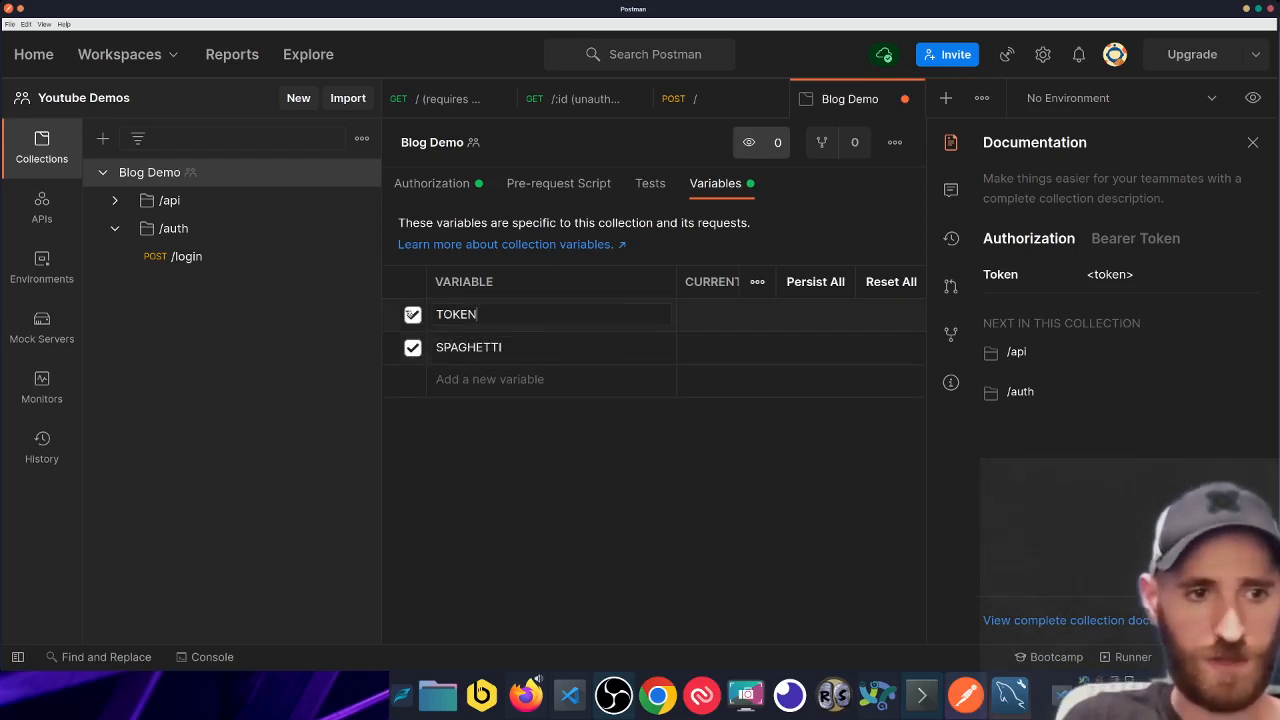
click(421, 314)
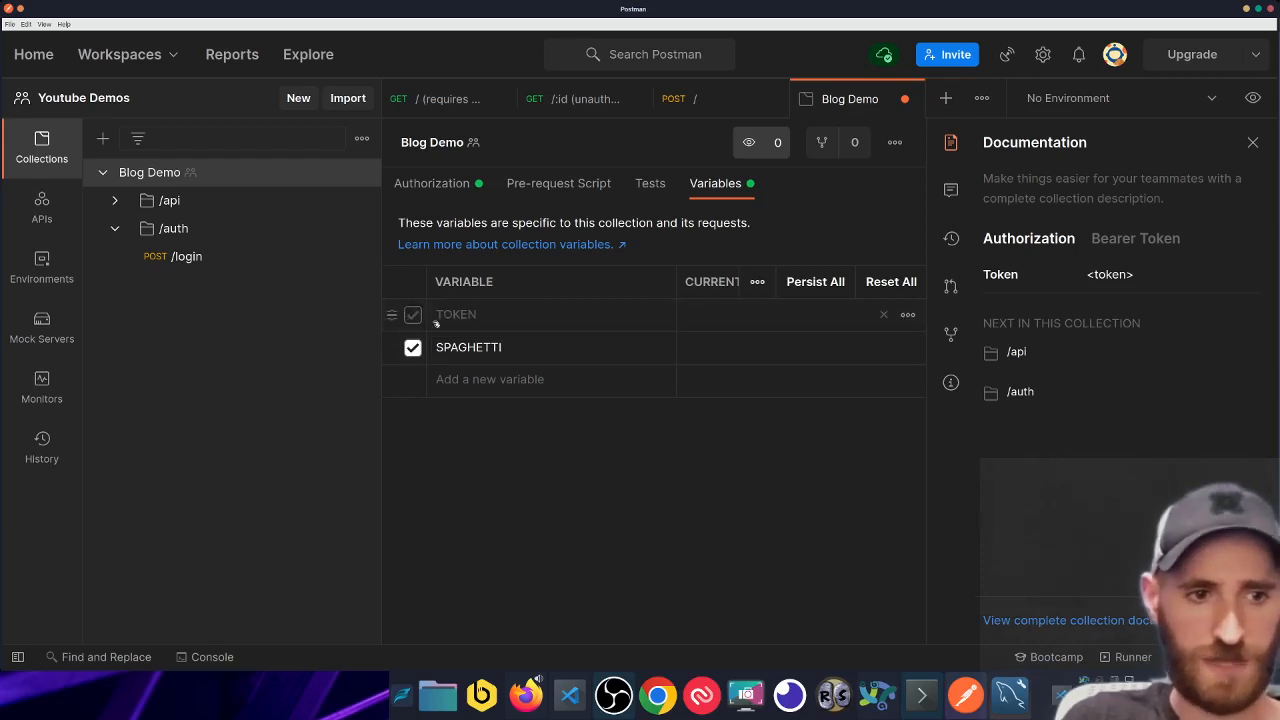
click(885, 318)
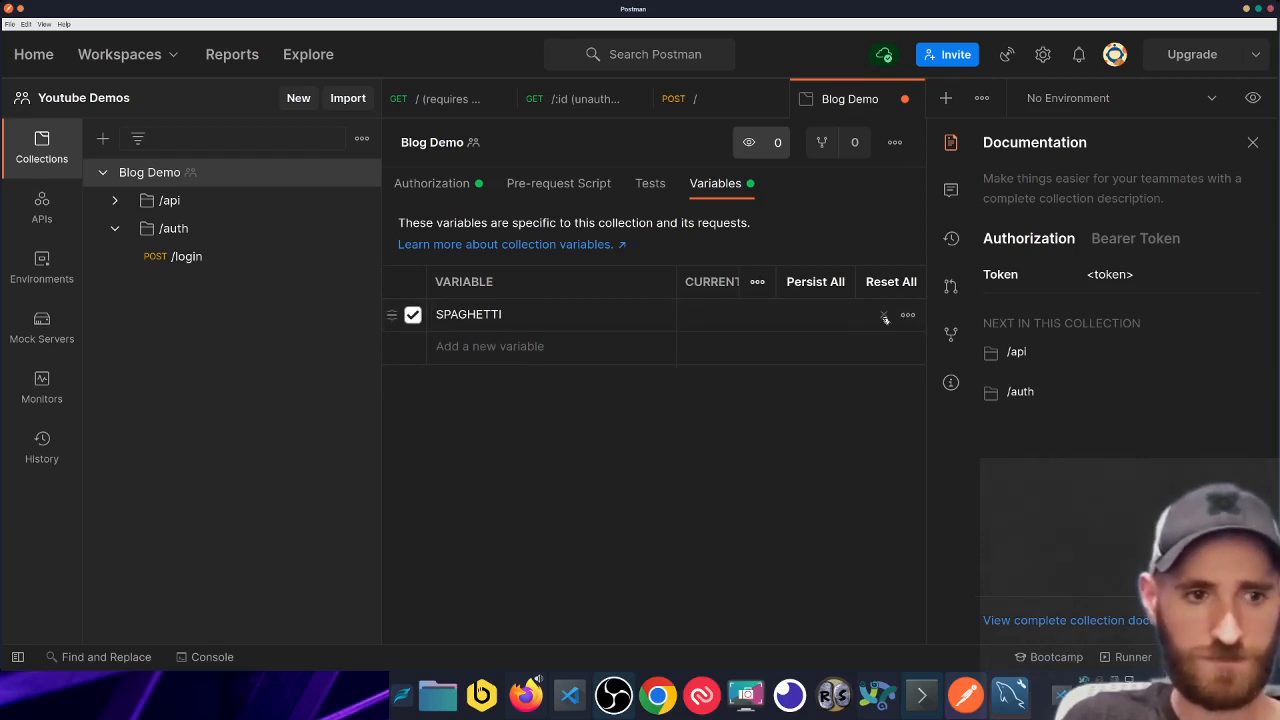
- Paste a UUID into SPAGHETTI's current value, then clear it so it stays empty
click(712, 313)
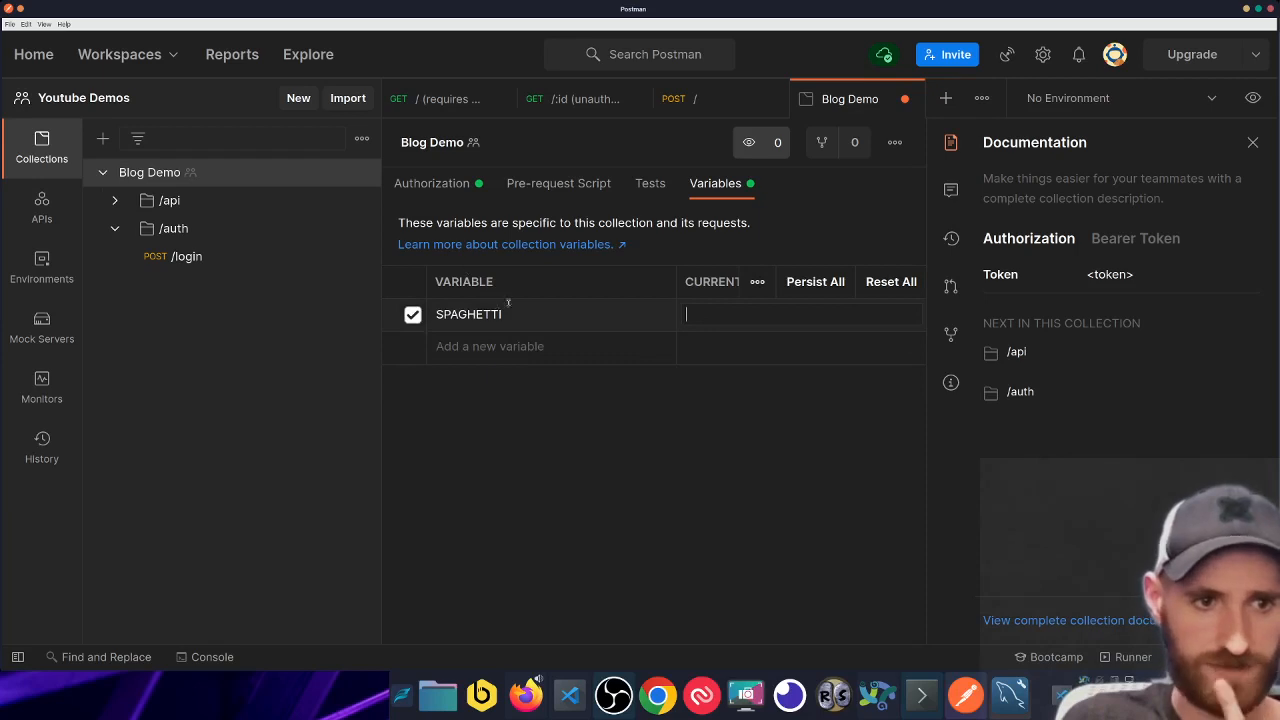
text(21c90266-20a8-4eea-89bf-7c47e4dfa4c7)
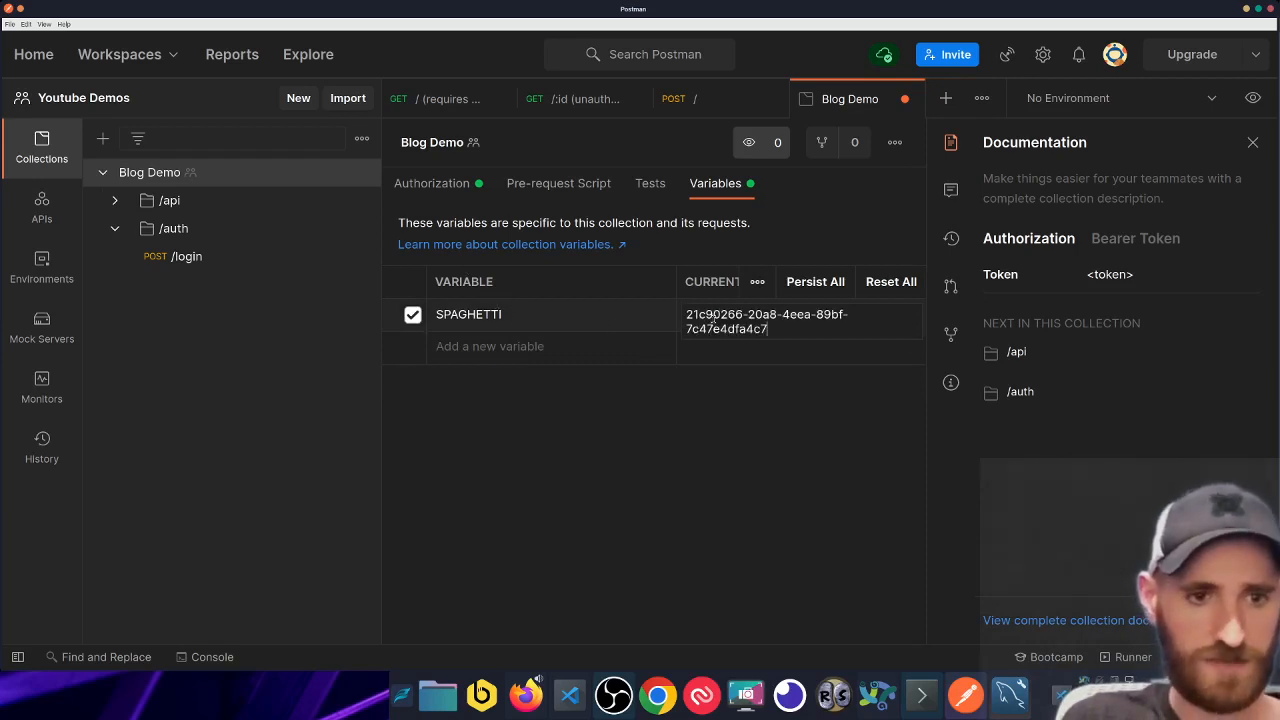
key(ctrl+a)
key(BackSpace)
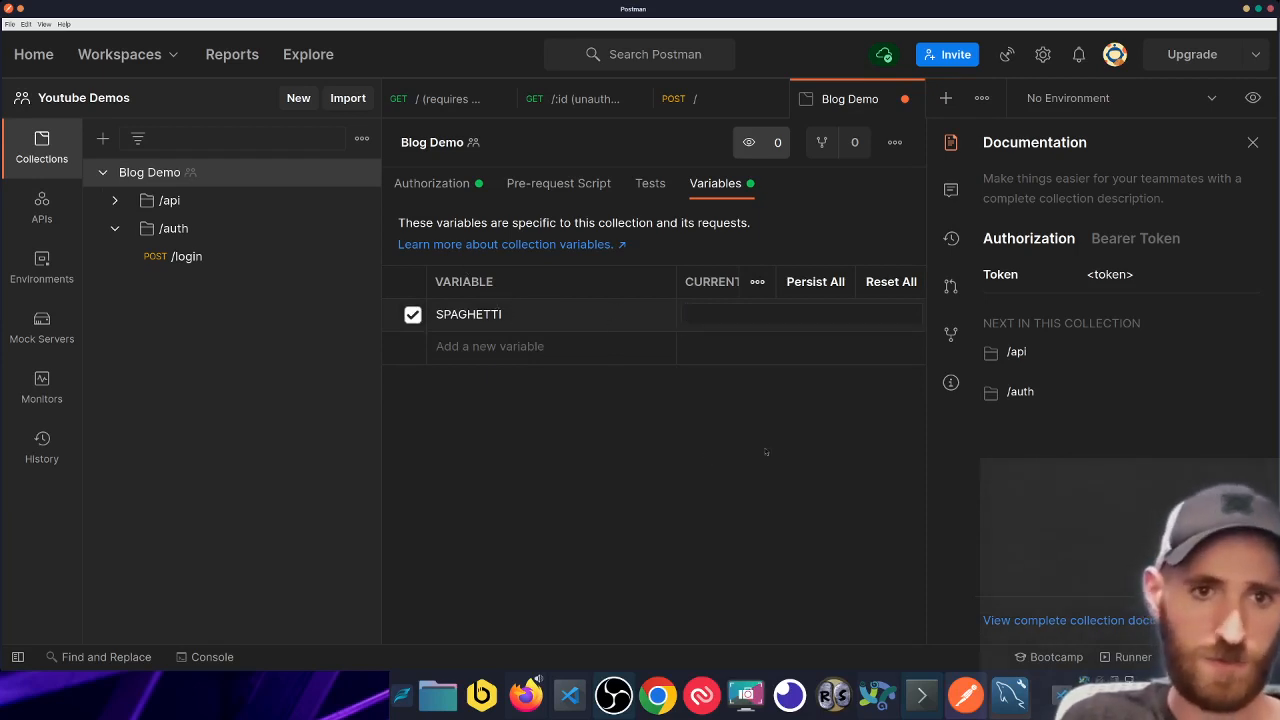
click(766, 452)
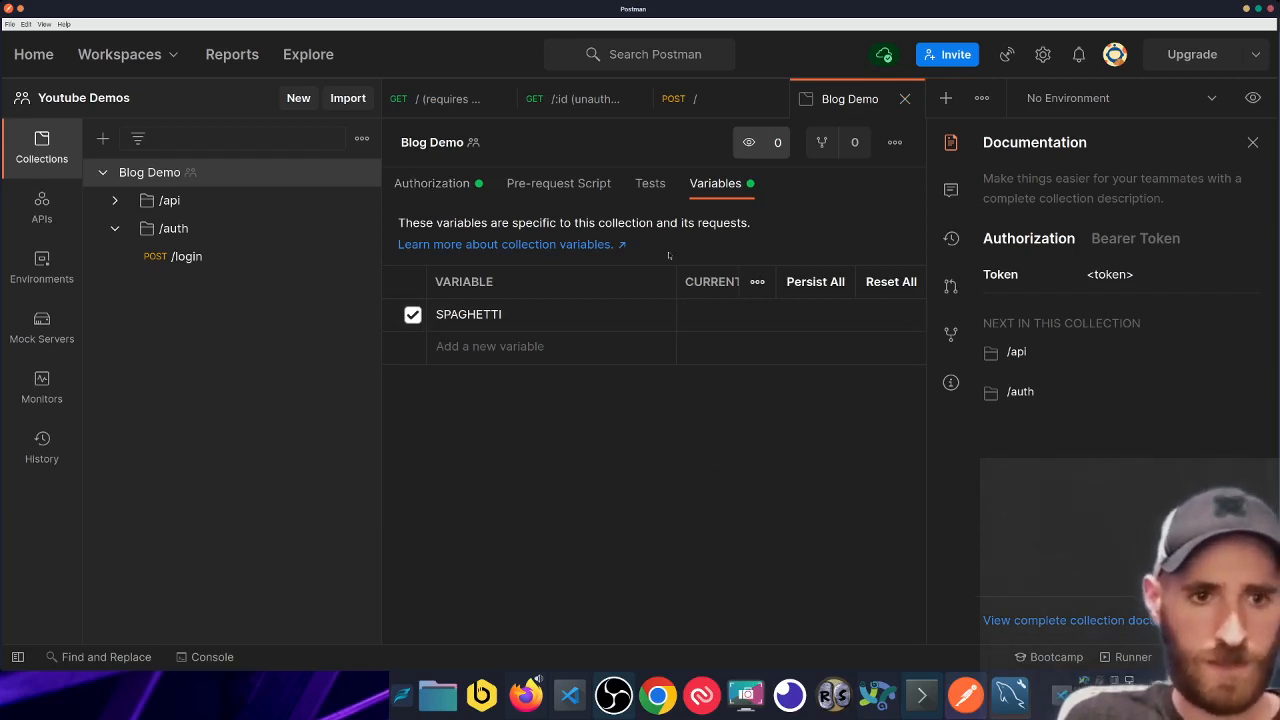
- Replace the collection's hard-coded Bearer Token with {{SPAGHETTI}}
click(432, 183)
triple_click(740, 428)
double_click(741, 428)
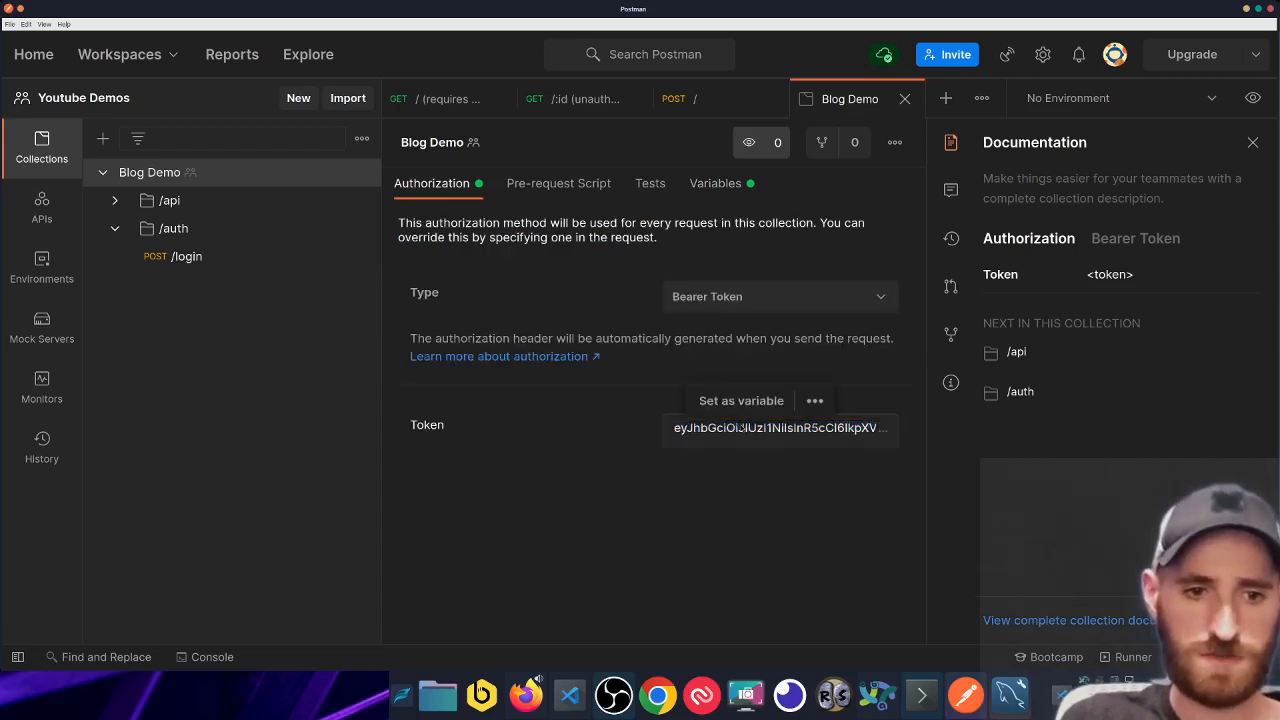
key(ctrl+a)
triple_click(740, 428)
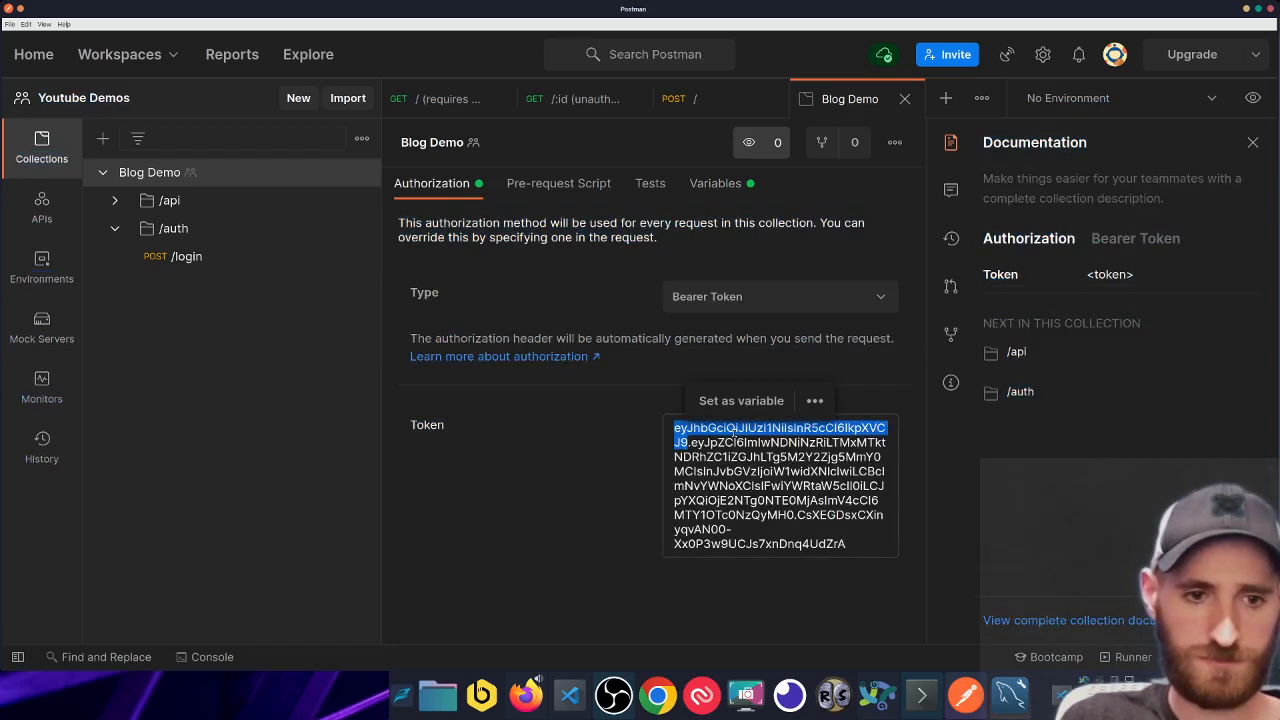
key(BackSpace)
text({{}})
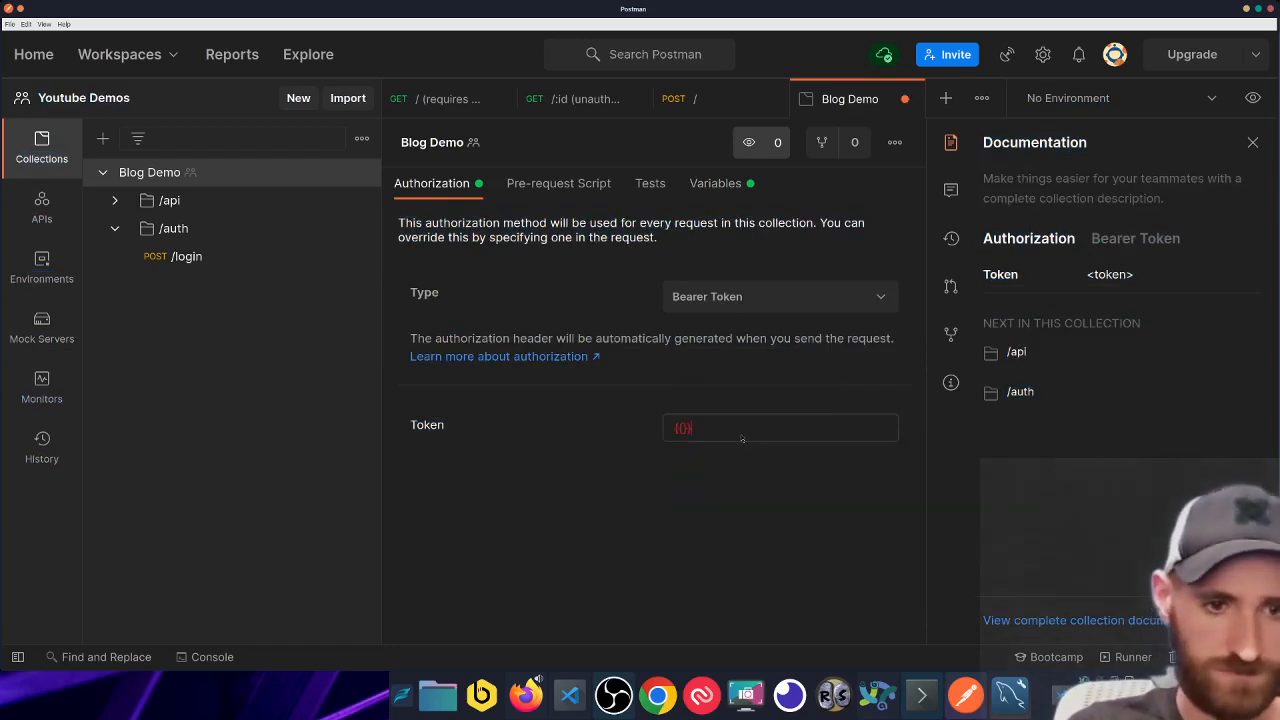
text(TOKE)
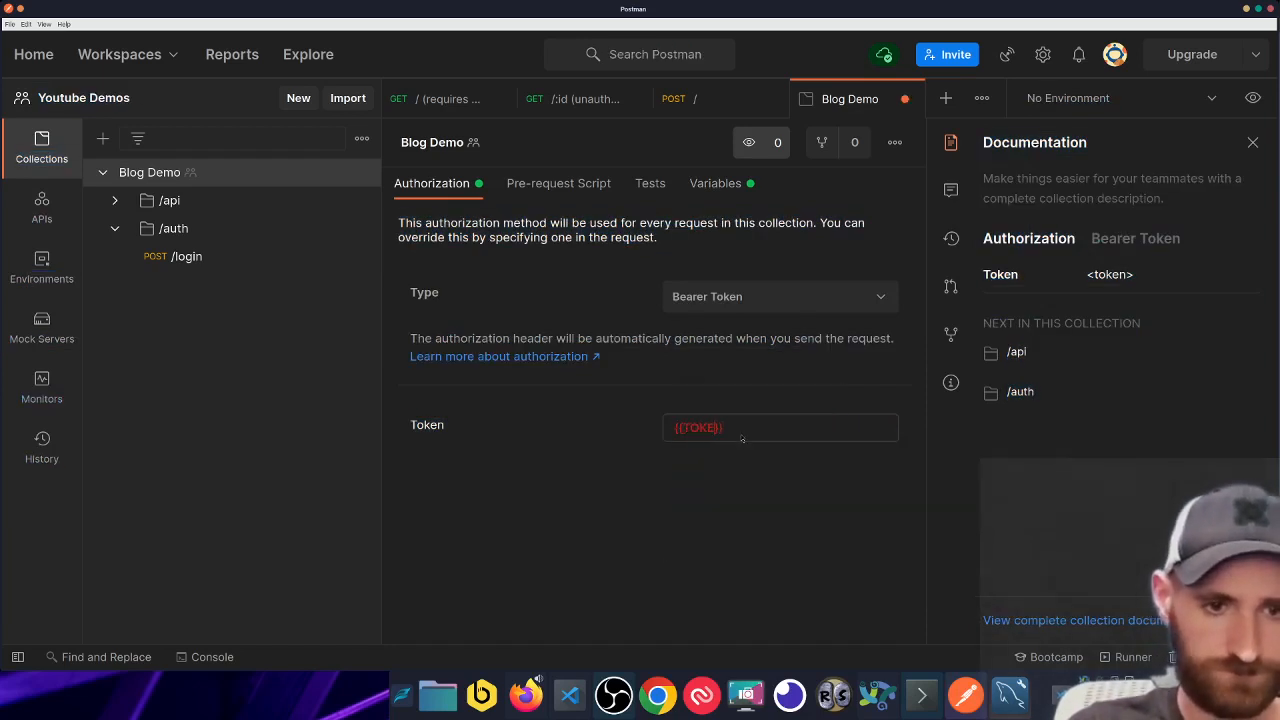
key(BackSpace)
key(BackSpace)
key(BackSpace)
key(BackSpace)
text(SPA)
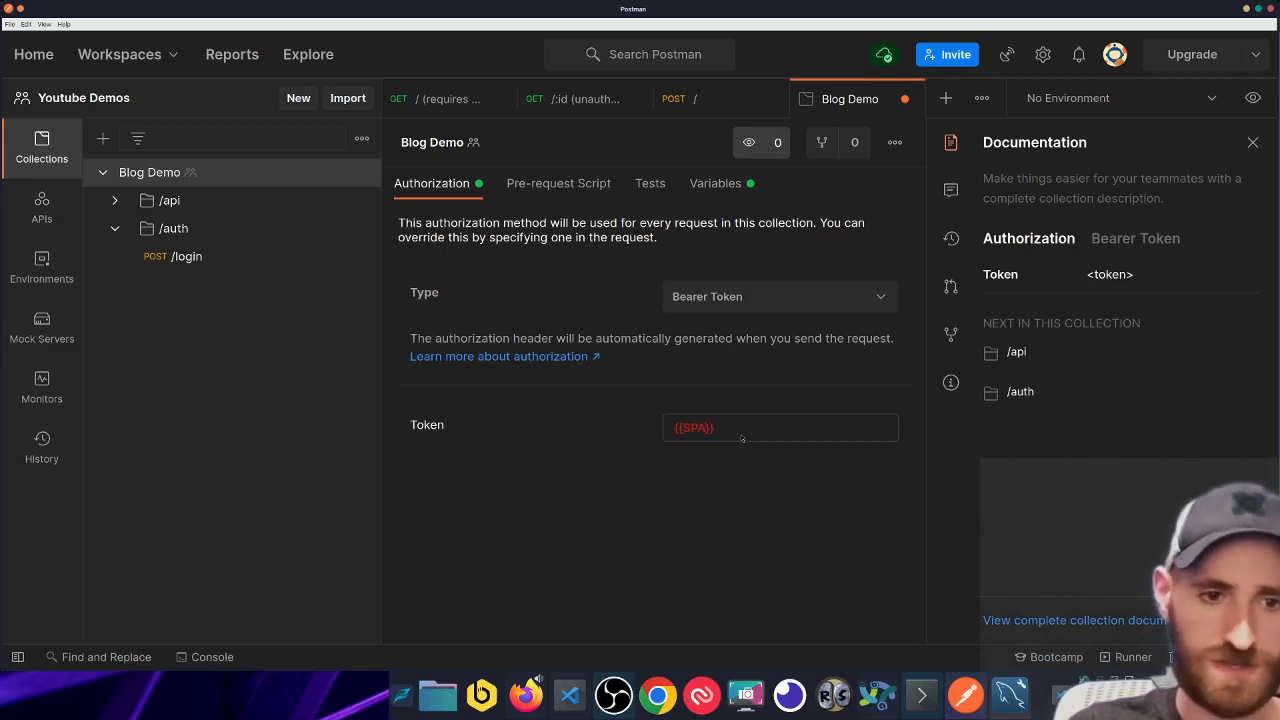
text(GHETTI)
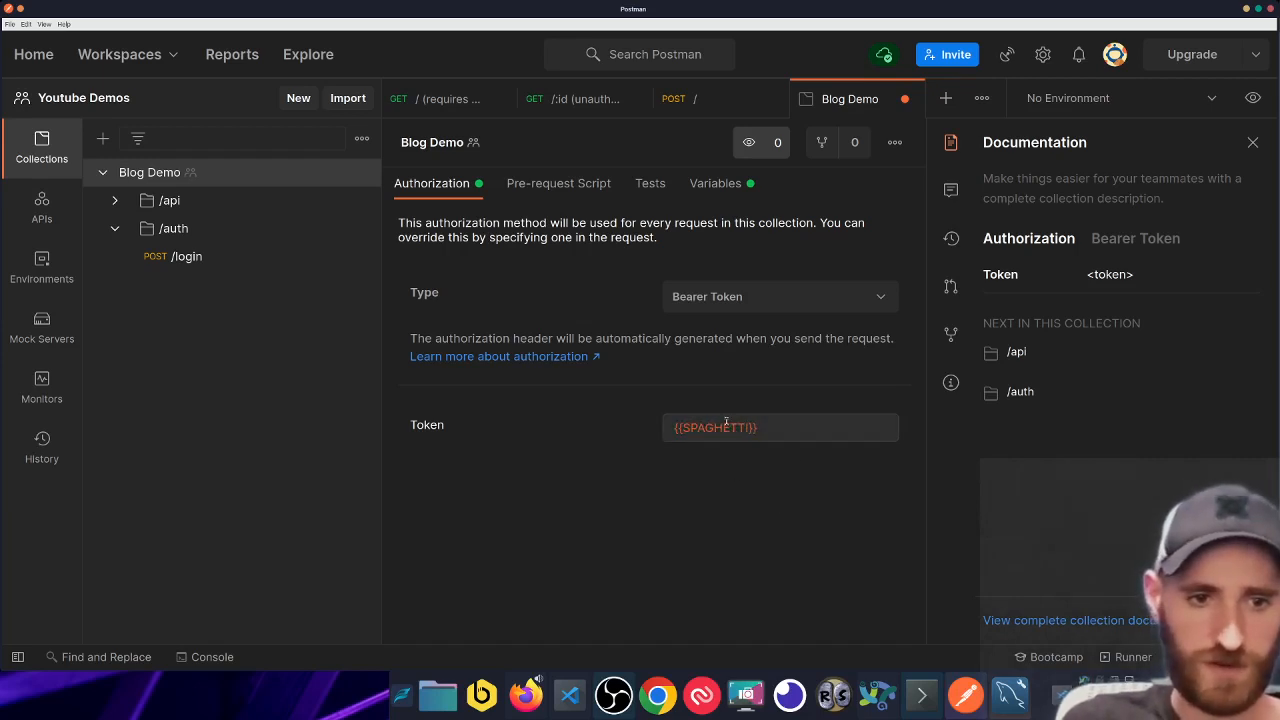
mouse_move(726, 424)
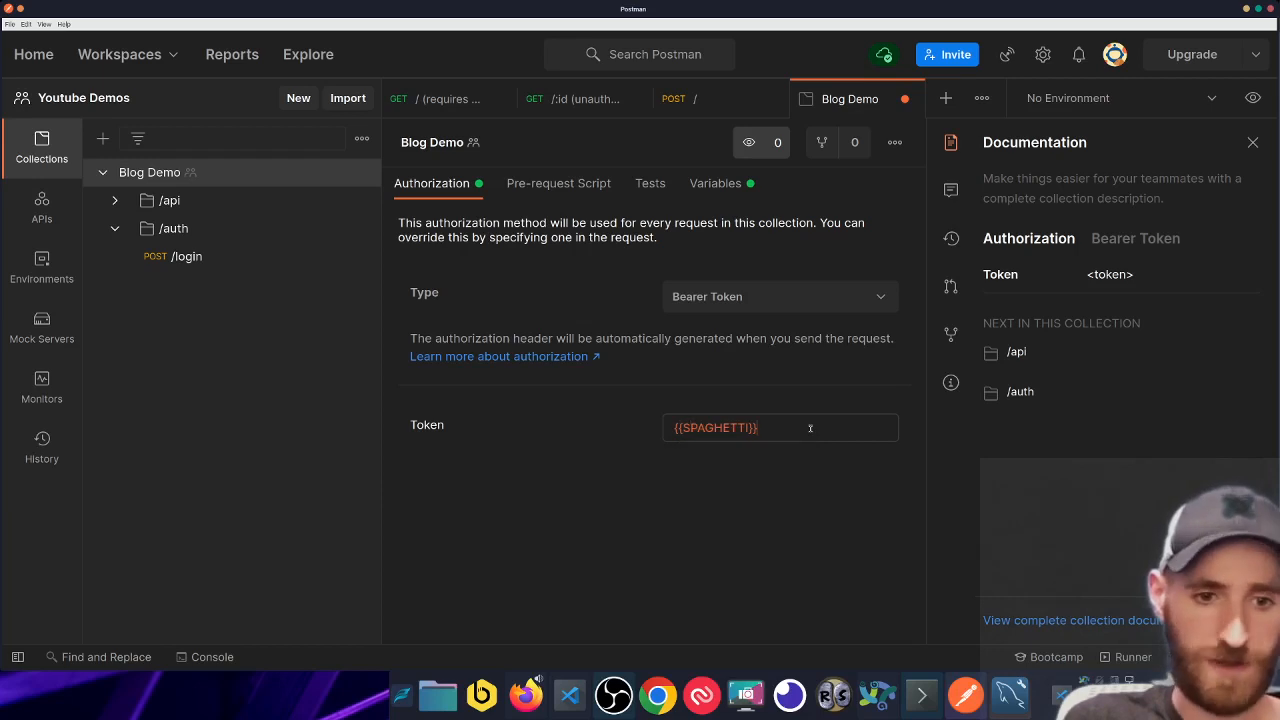
- Save the collection's auth change and recheck its variables
key(ctrl+s)
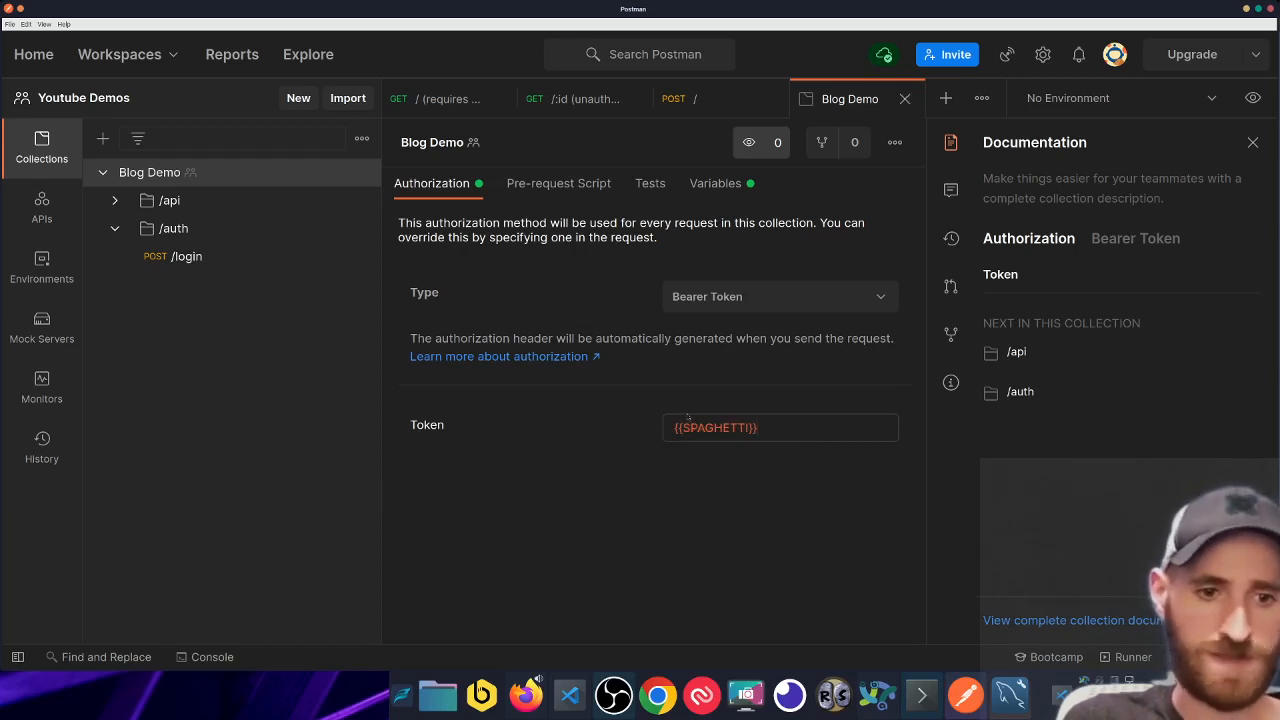
click(727, 189)
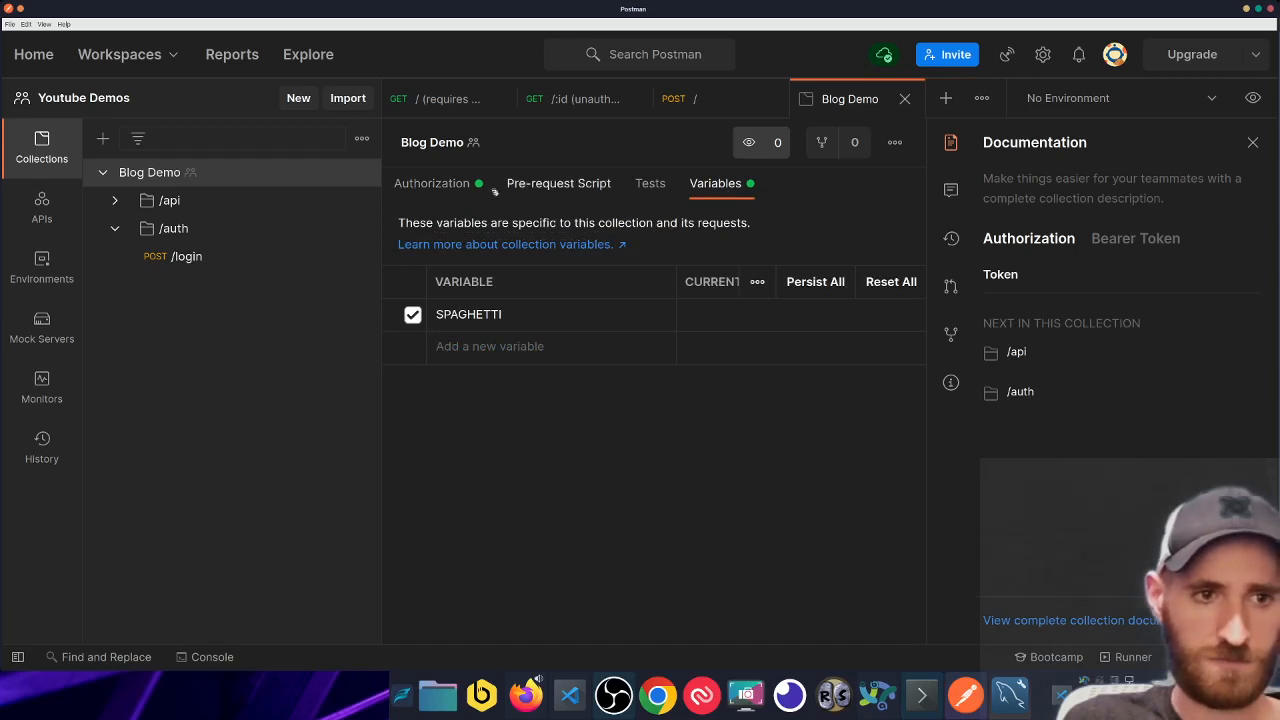
click(435, 184)
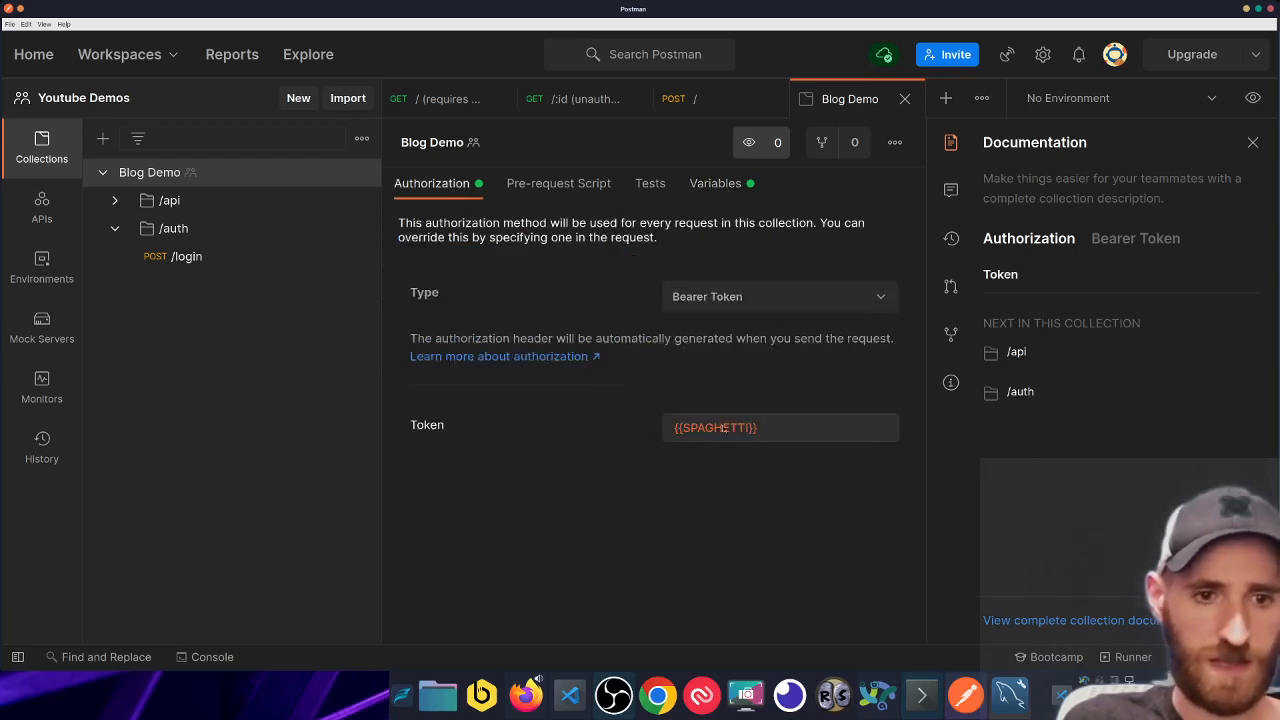
- Look at the GET / and GET /:id requests, then open the /blogs folder's settings
click(411, 97)
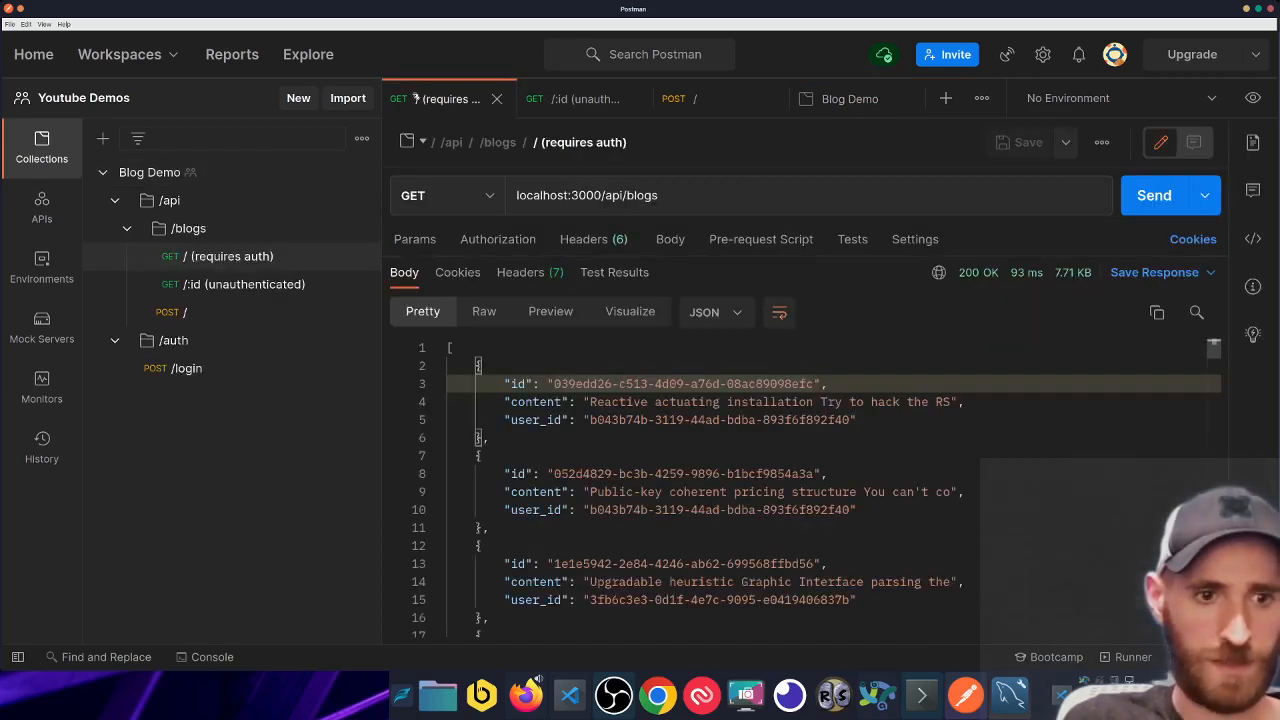
click(572, 98)
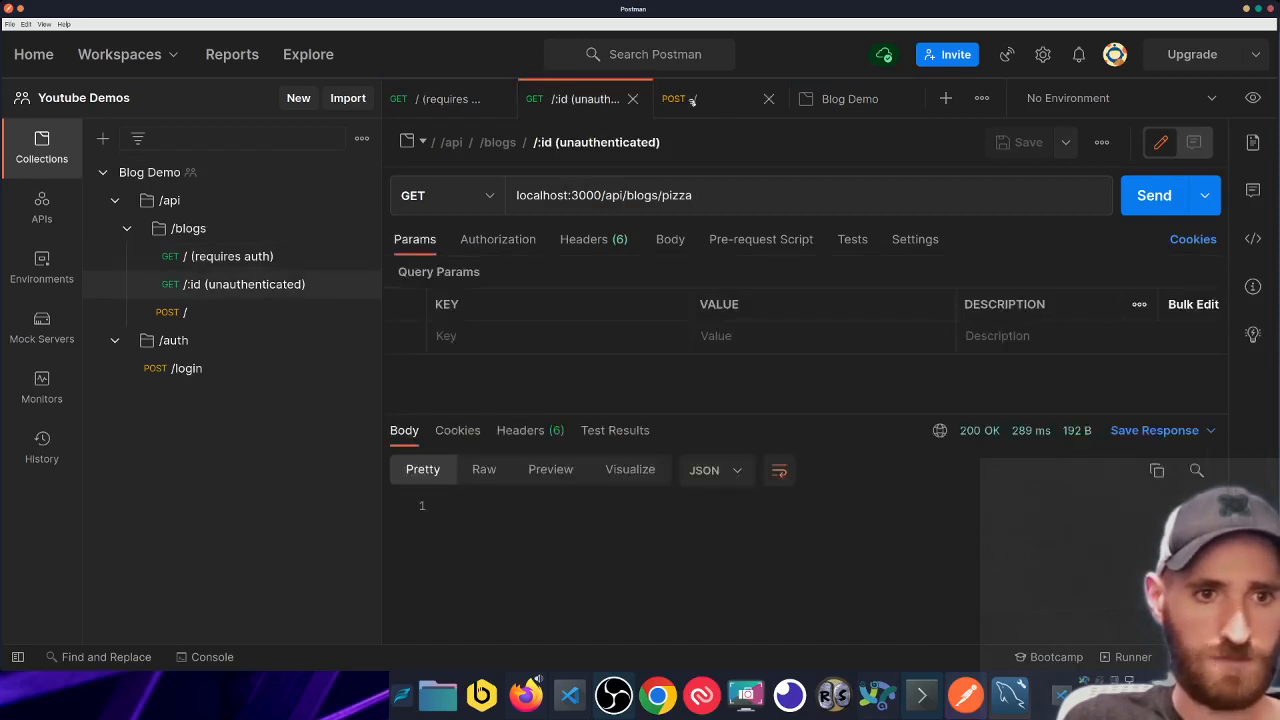
click(137, 231)
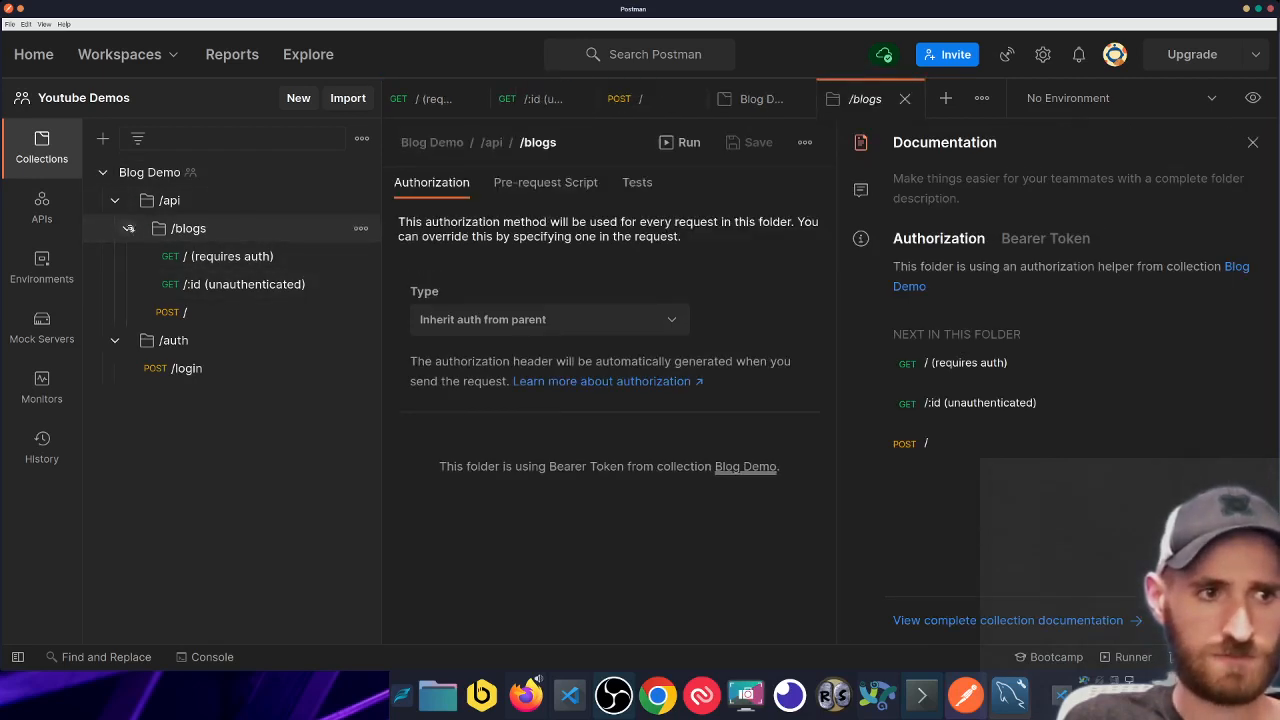
- Add a new request named /hello inside the /api folder
click(127, 228)
right_click(200, 228)
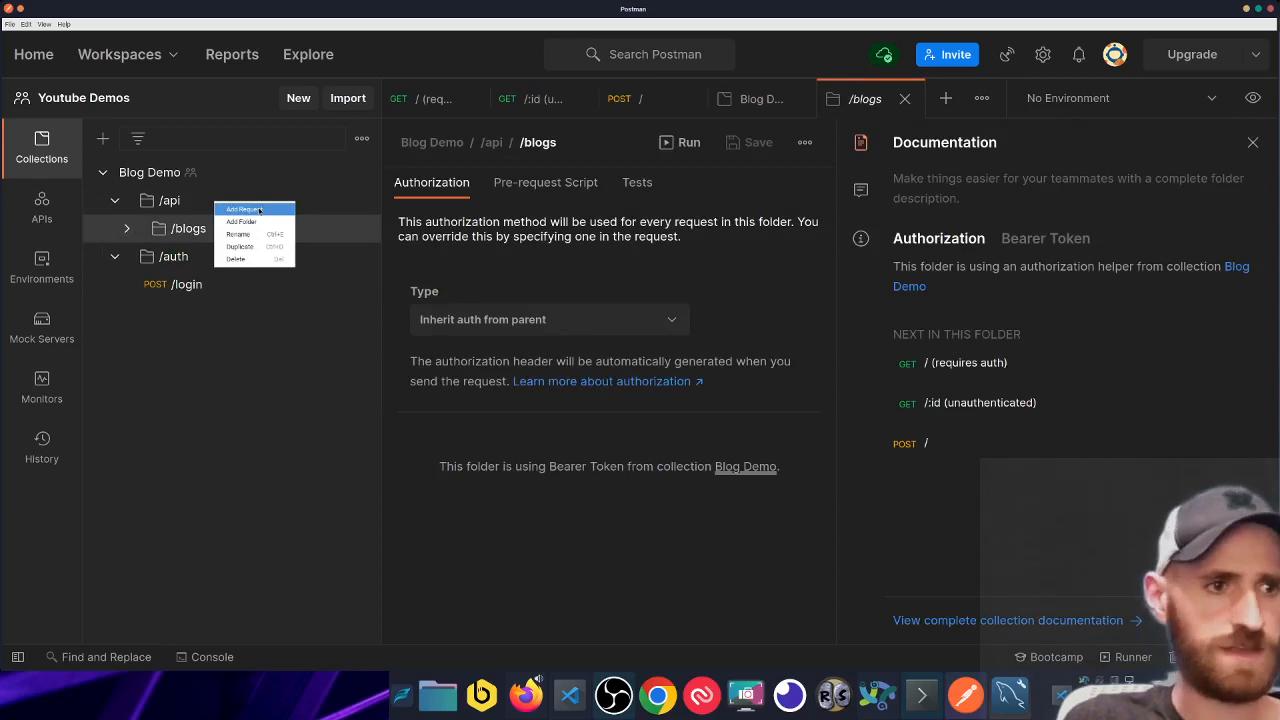
click(259, 210)
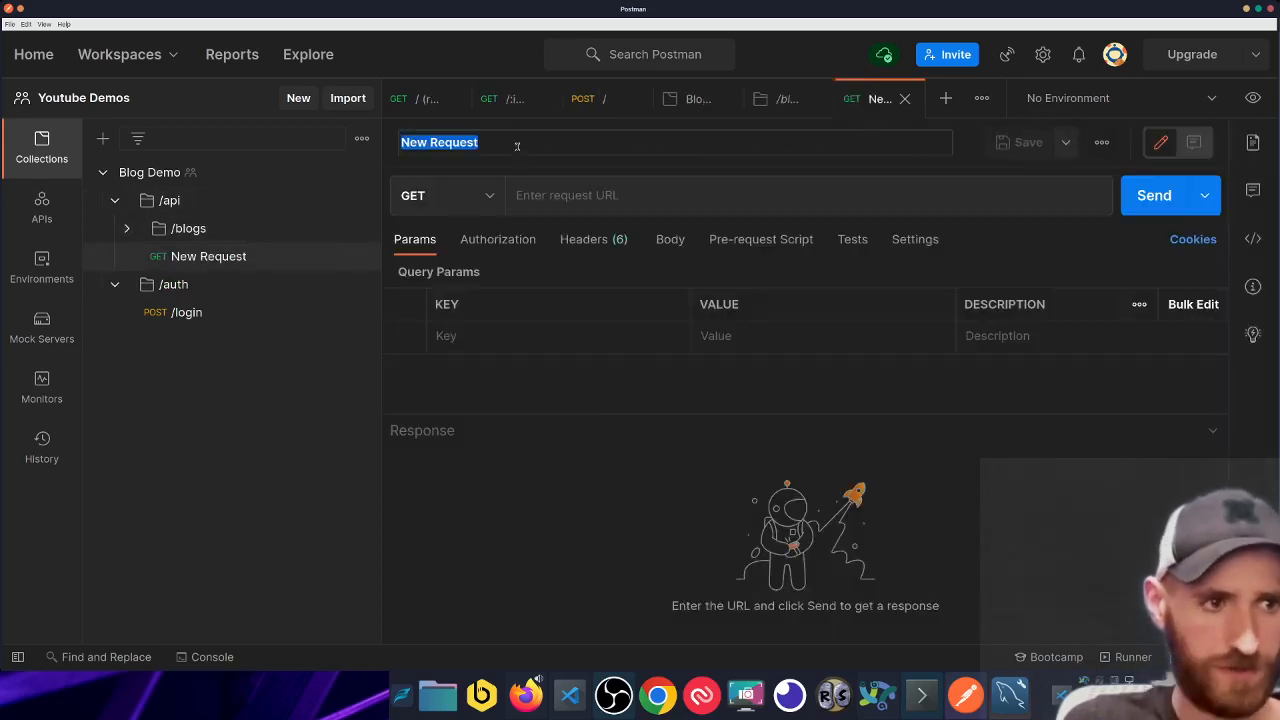
text(/)
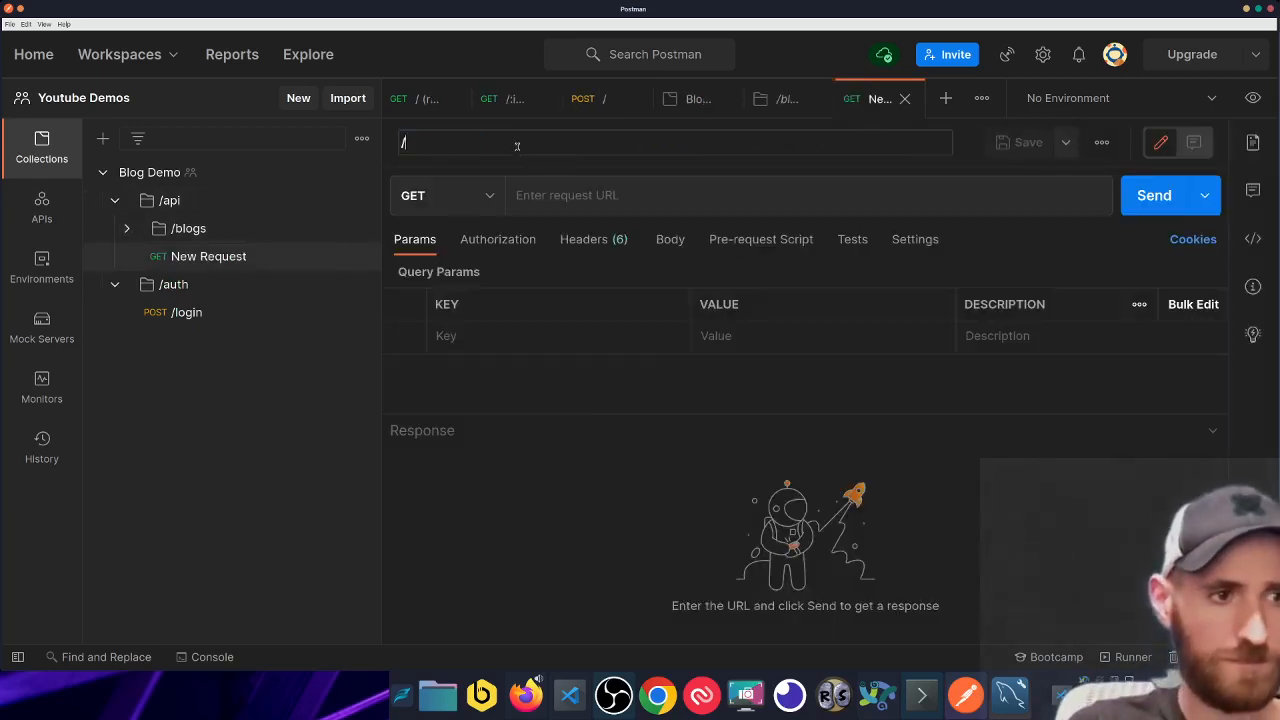
text(hello)
click(545, 196)
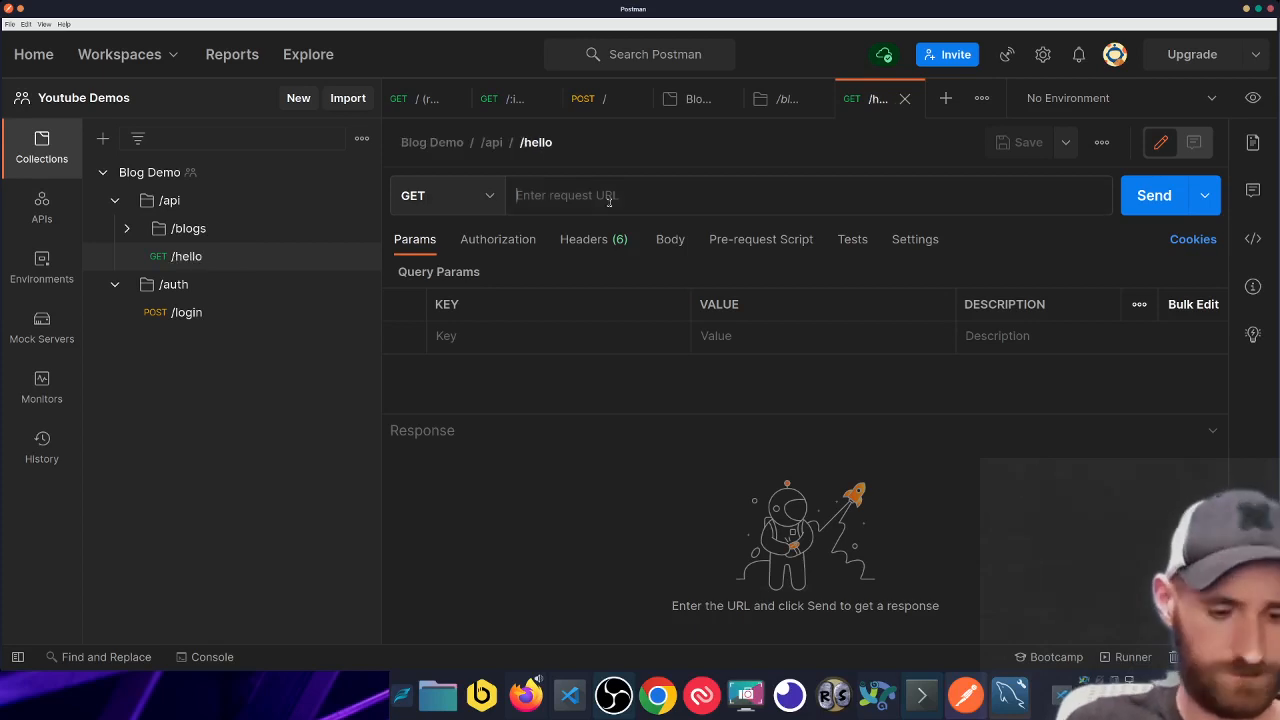
- Set the URL to localhost:3000/api/hello, save, confirm inherited auth, and send it
text(loc)
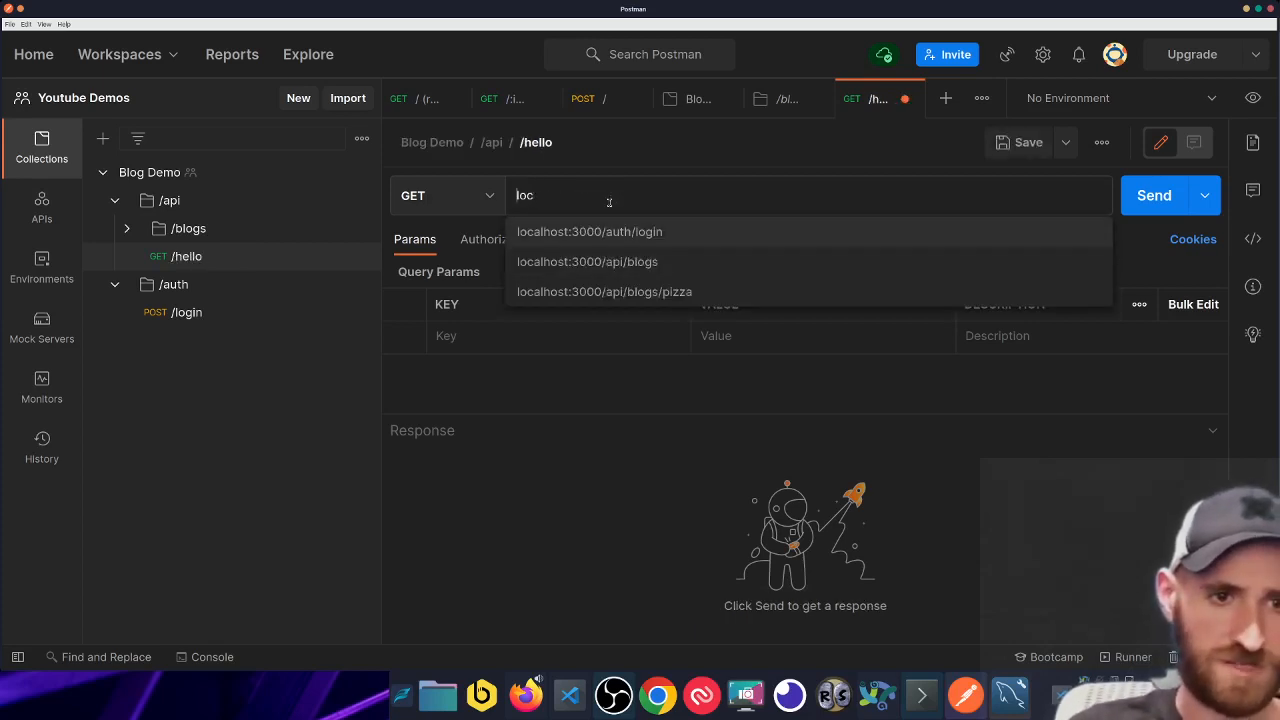
key(Down)
key(Return)
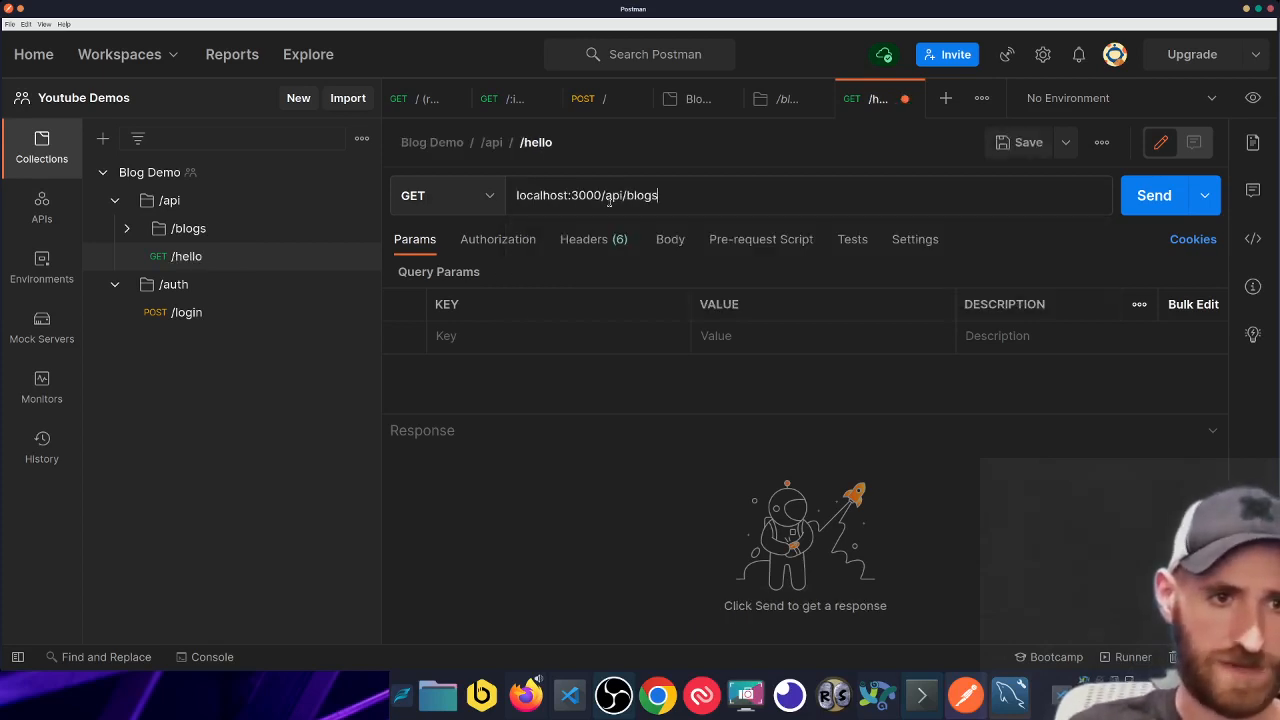
key(BackSpace)
key(BackSpace)
key(BackSpace)
key(BackSpace)
key(BackSpace)
text(hello)
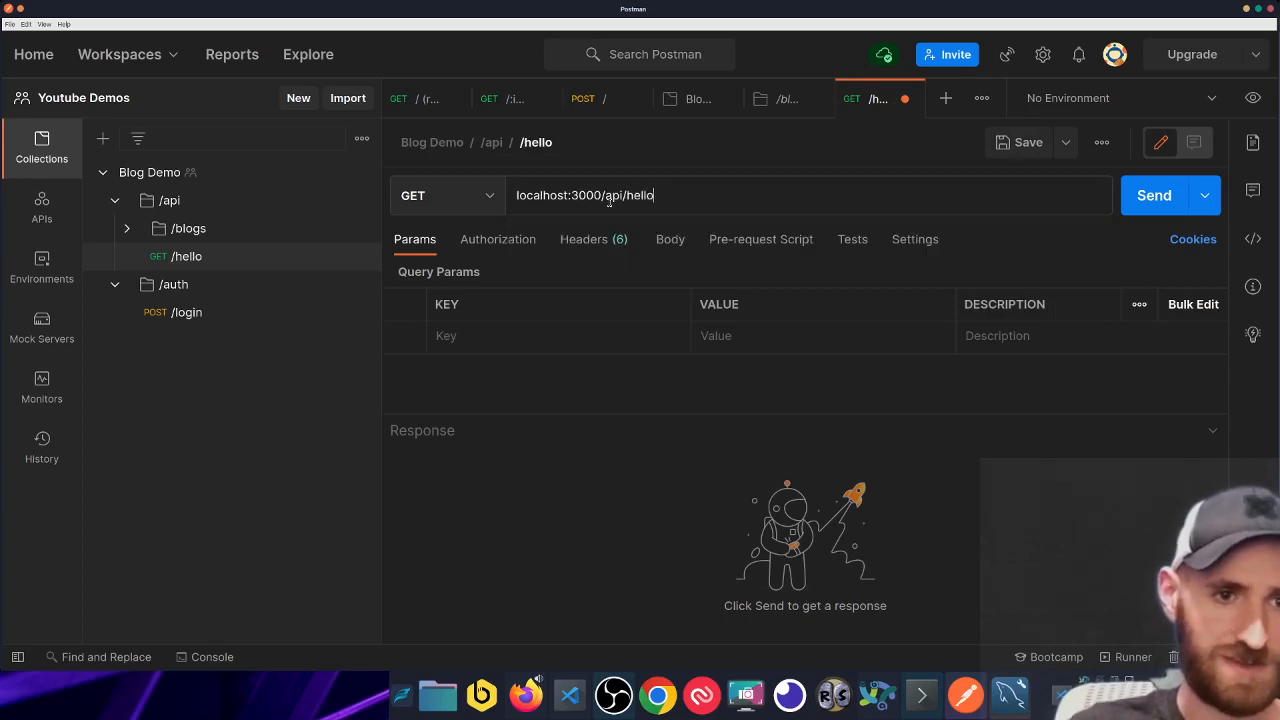
key(ctrl+s)
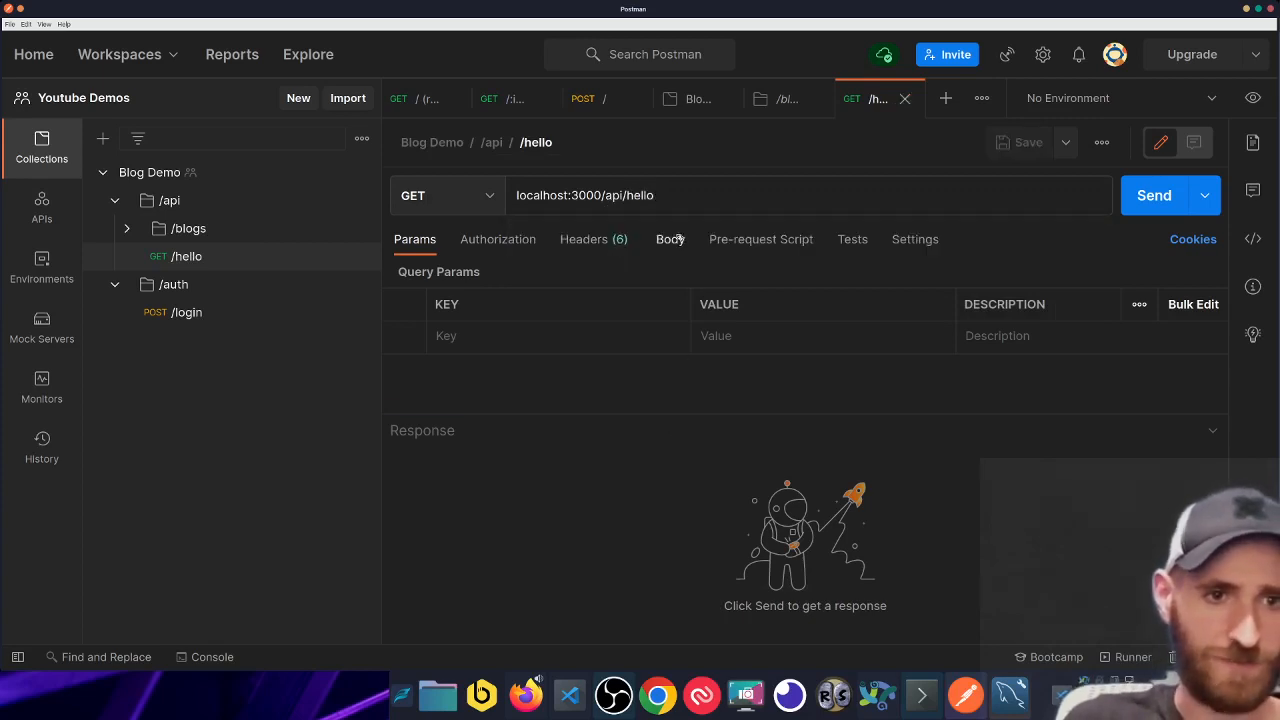
click(508, 242)
key(ctrl+Return)
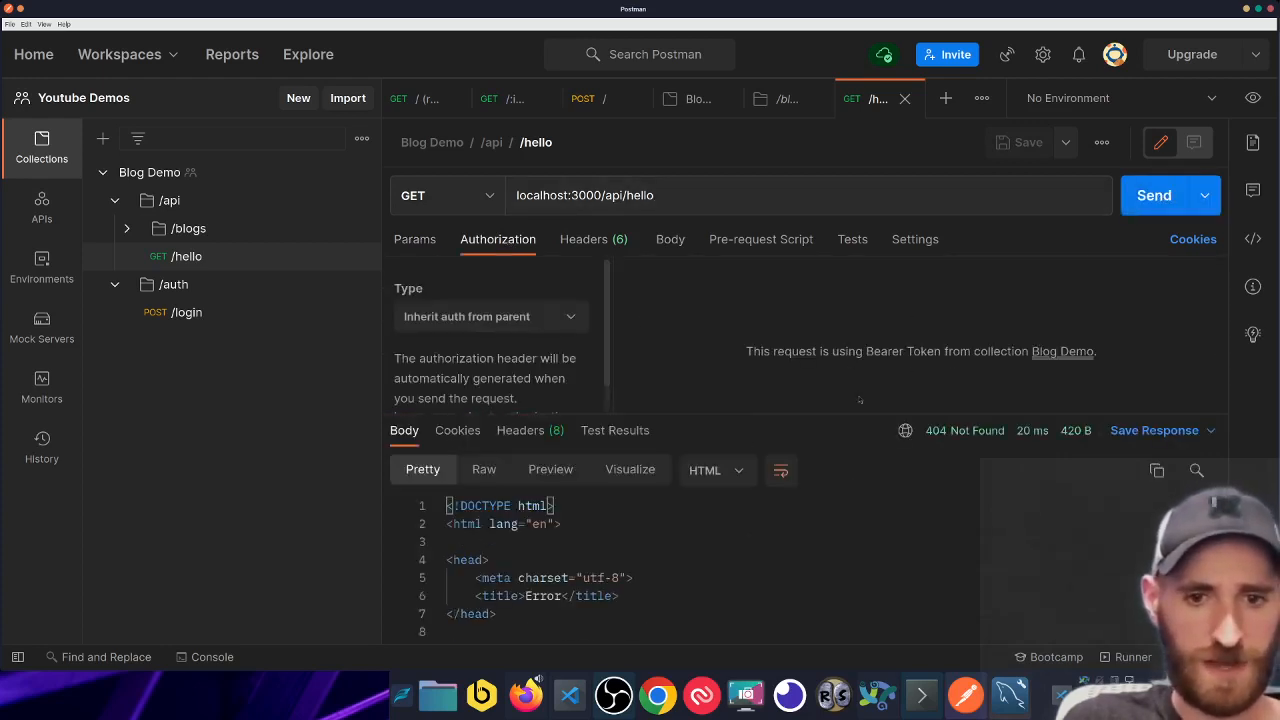
- Change the URL path to /api/welcome, send it, and save
double_click(645, 197)
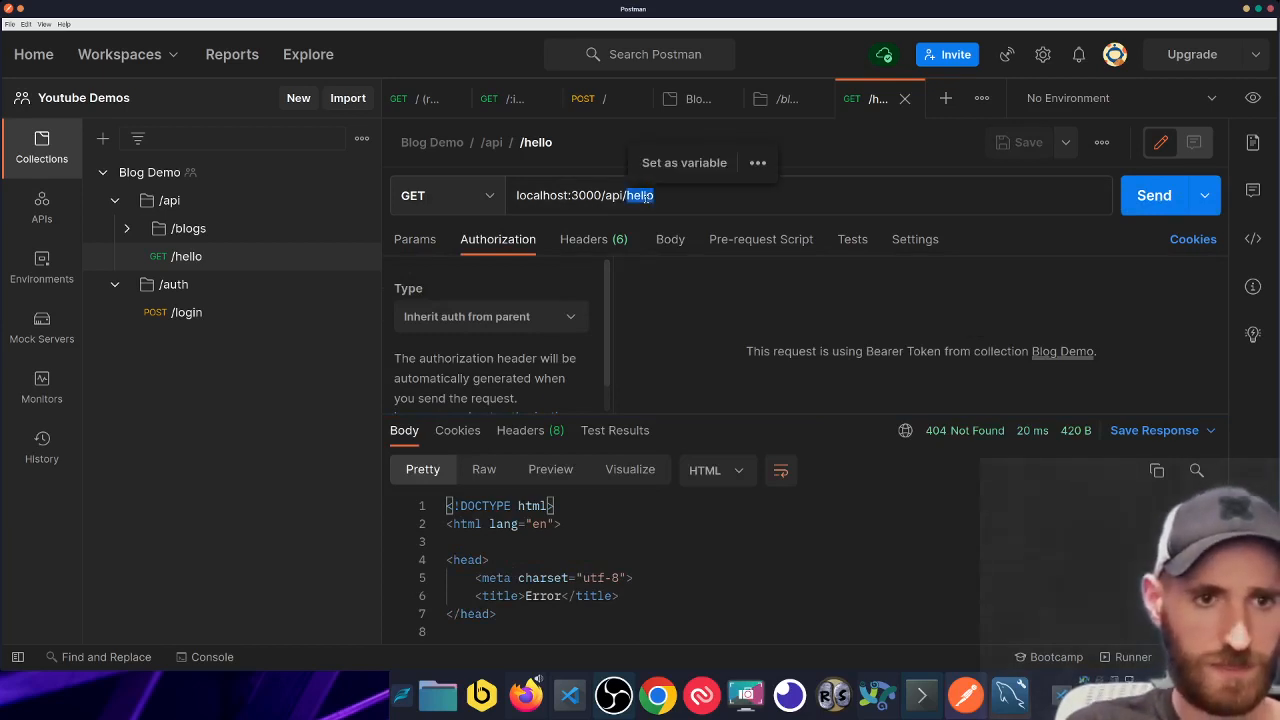
text(welcome)
key(Return)
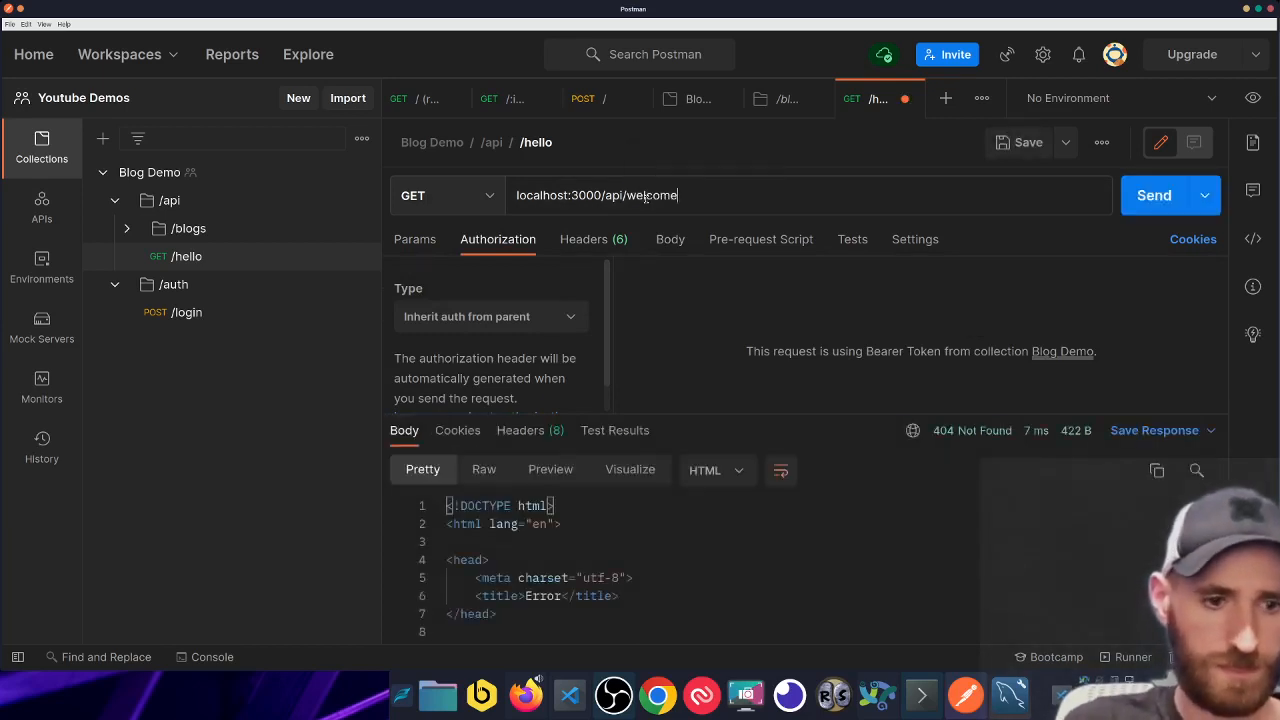
key(ctrl+s)
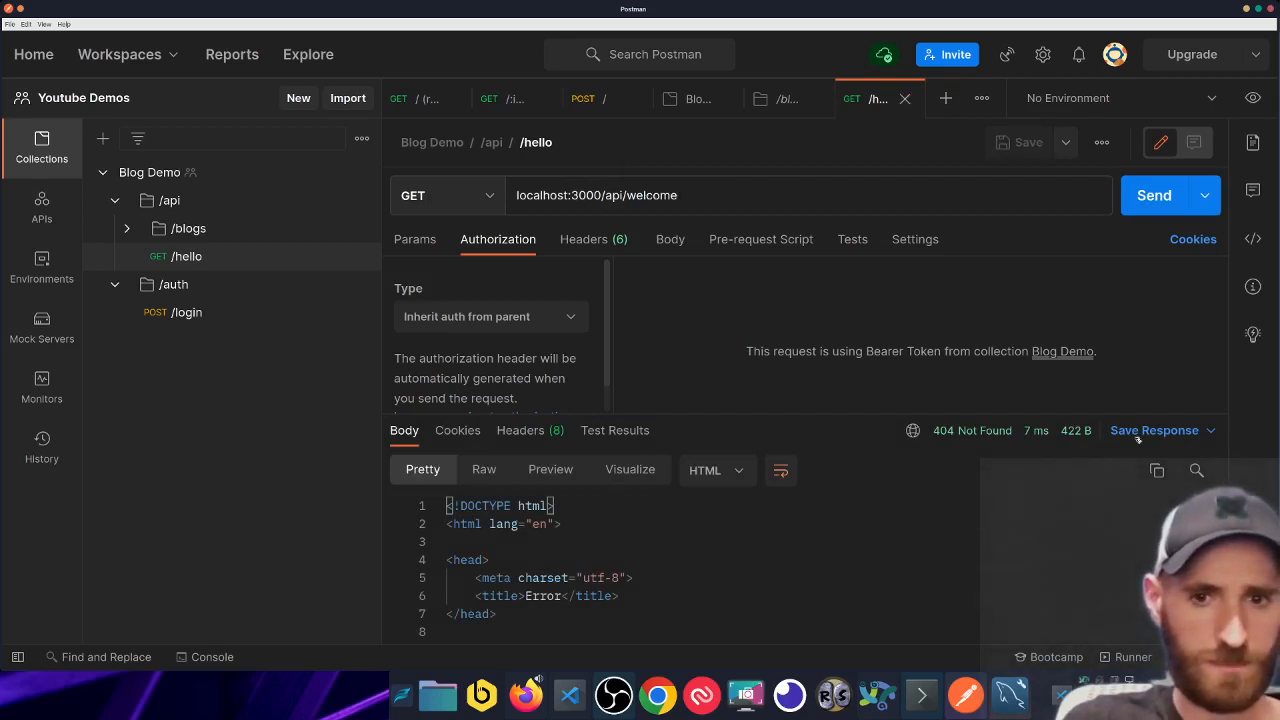
drag(704, 405, 704, 441)
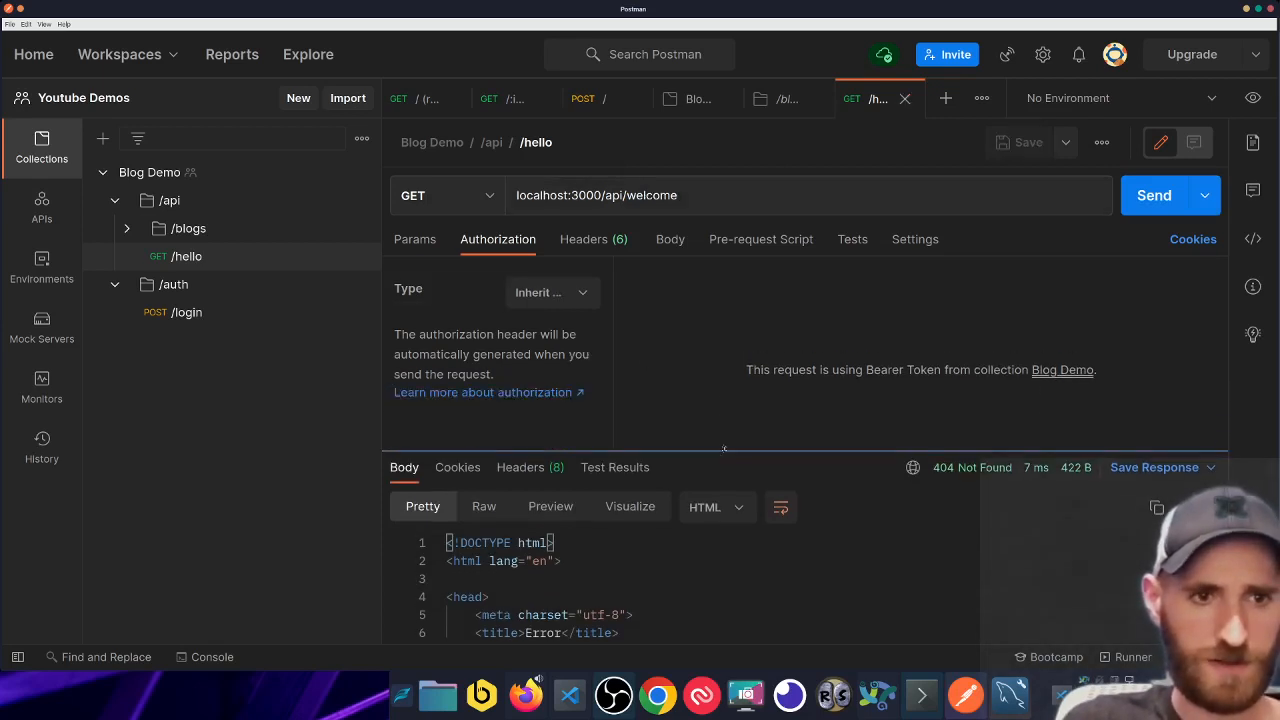
- Change the URL path to /api/verify and send the request
double_click(676, 195)
key(BackSpace)
text(verify)
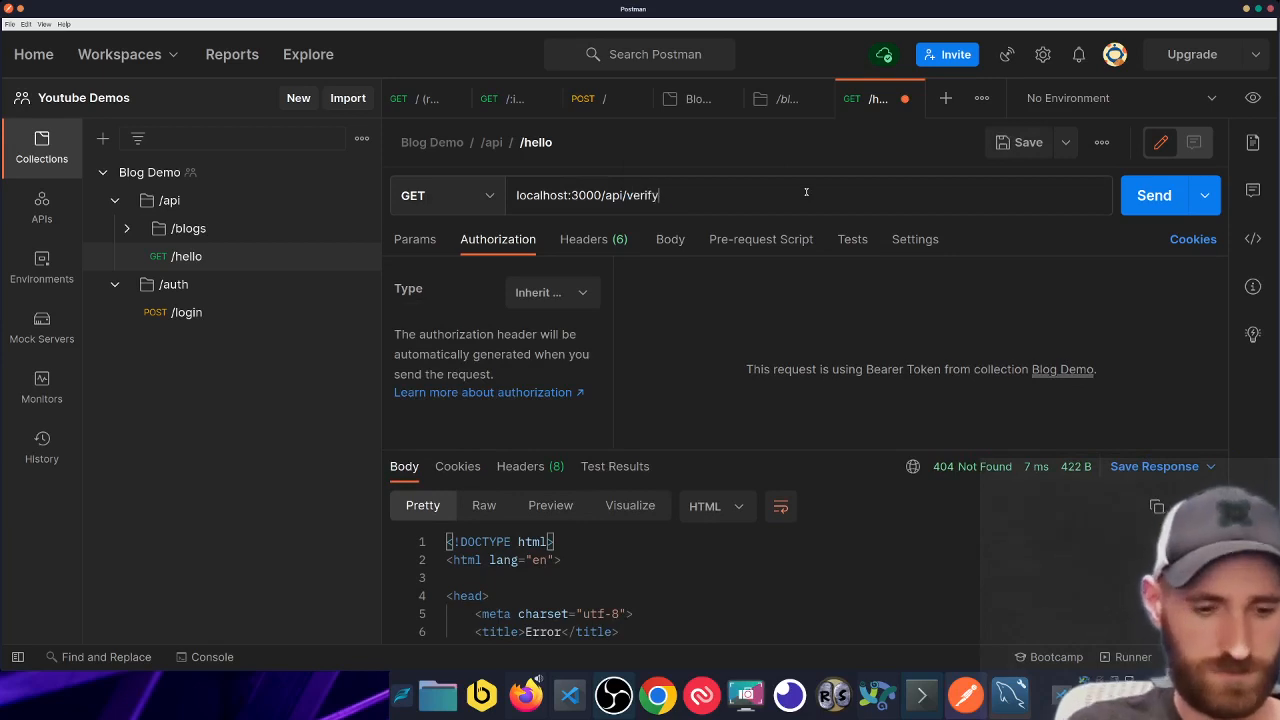
key(ctrl+Return)
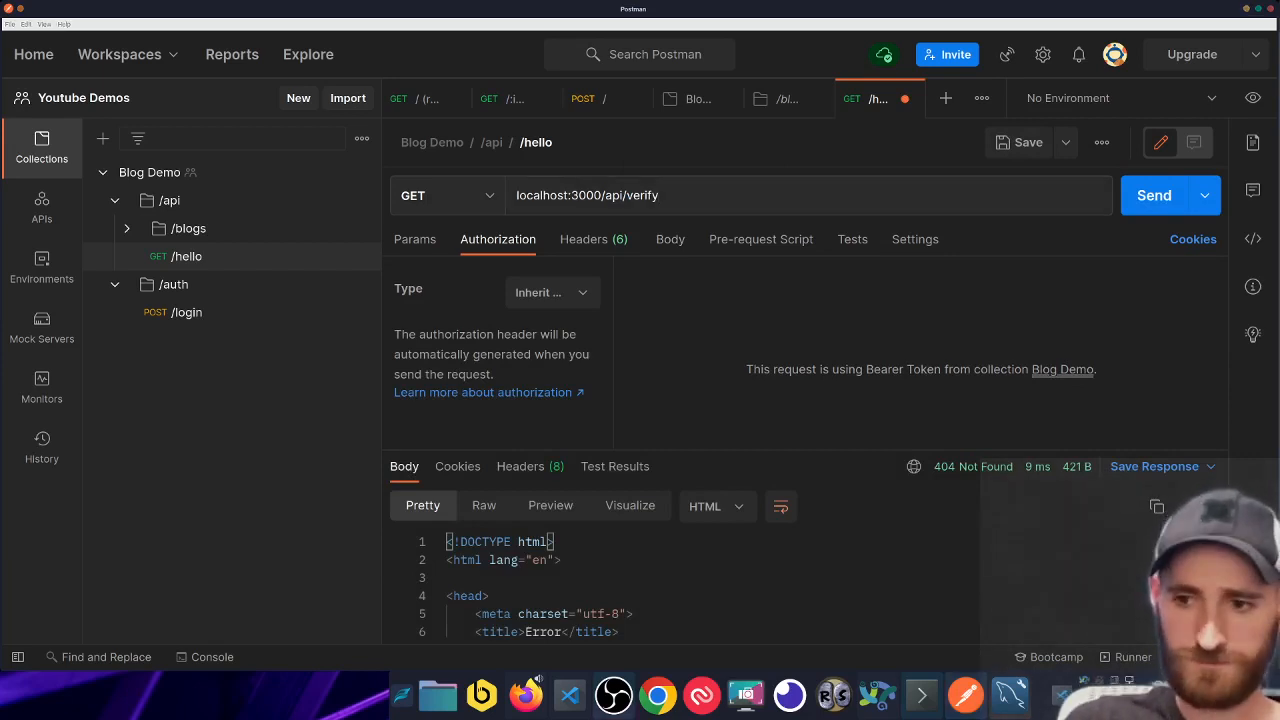
- Set the path back to /api/hello, save, and send it to get 401 Unauthorized
double_click(645, 194)
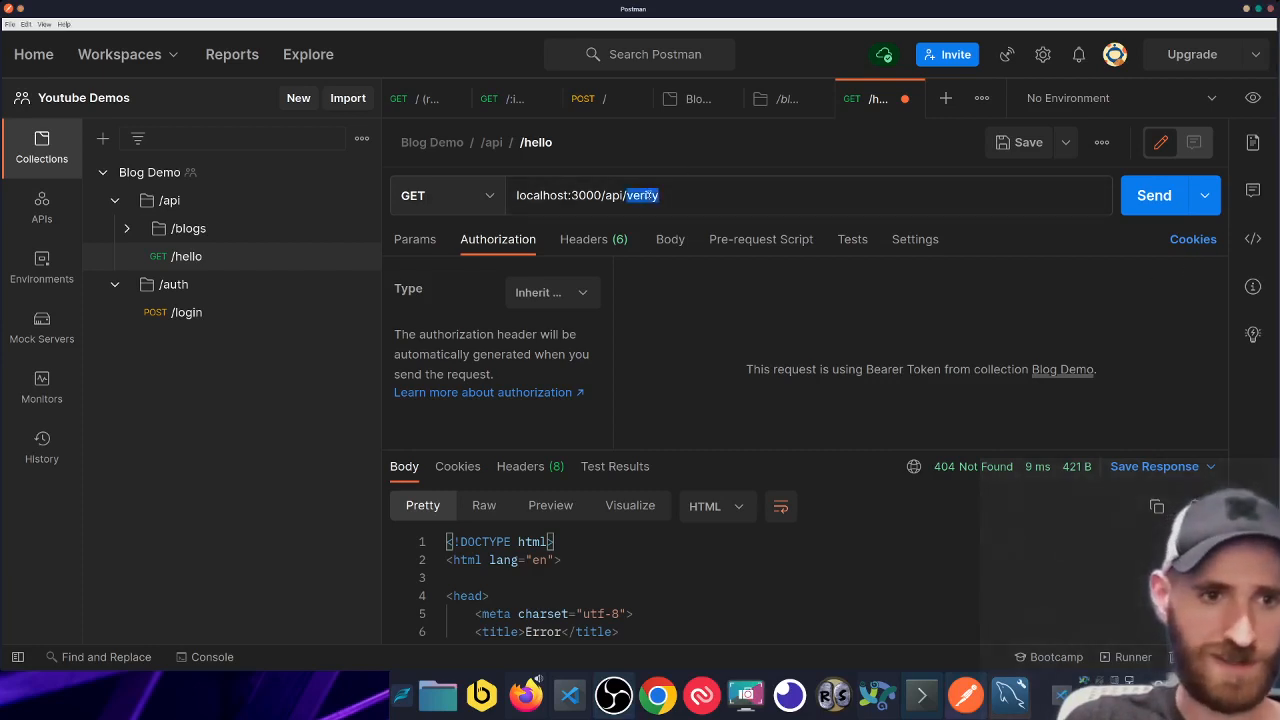
text(h)
text(ellp)
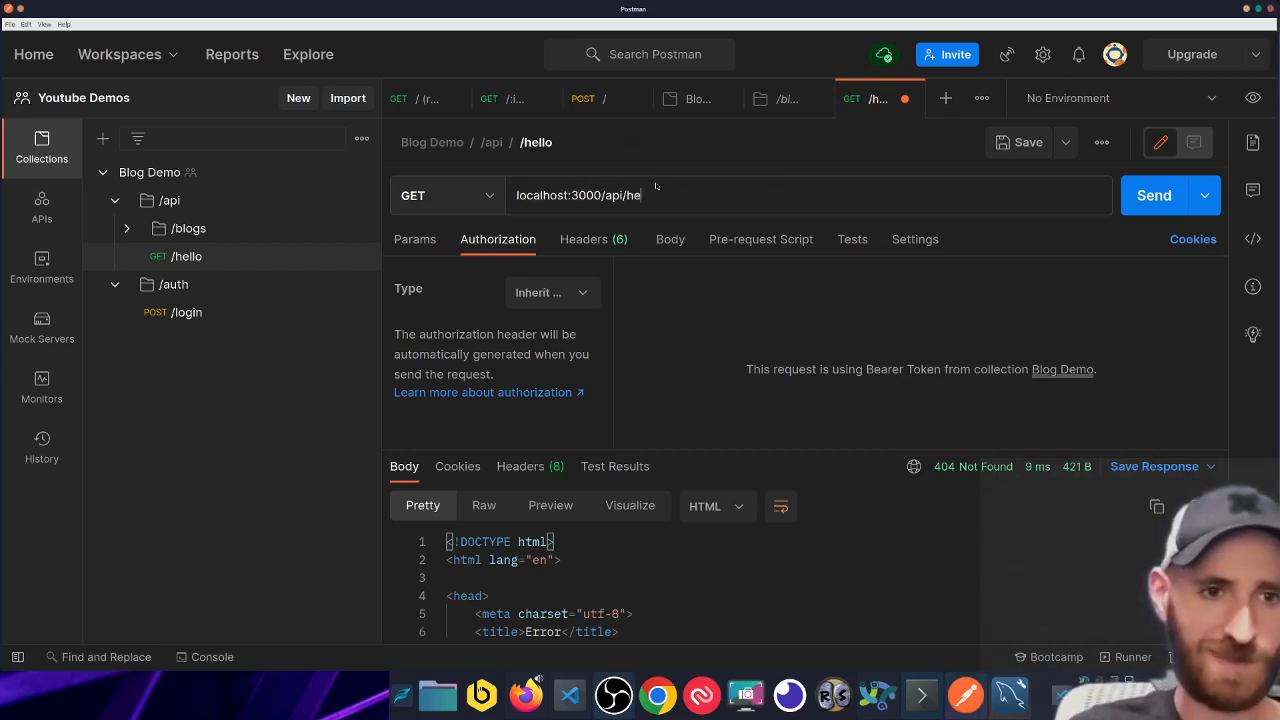
key(ctrl+s)
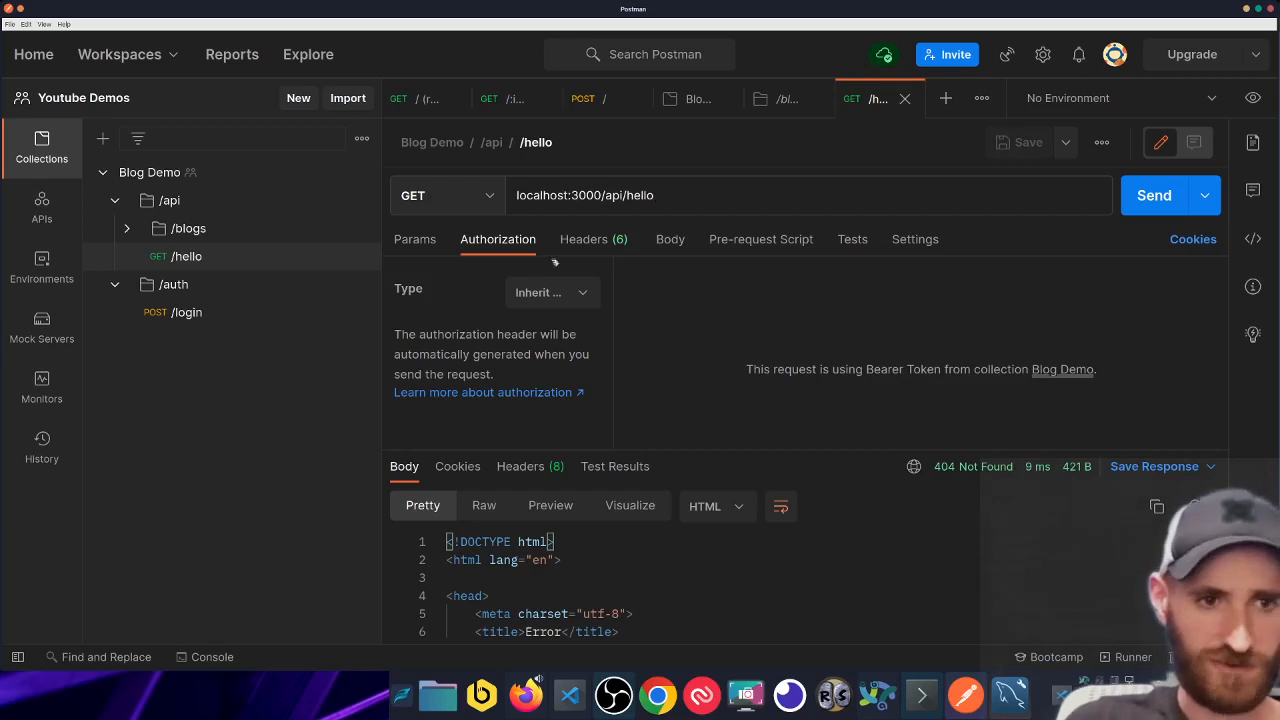
click(1168, 199)
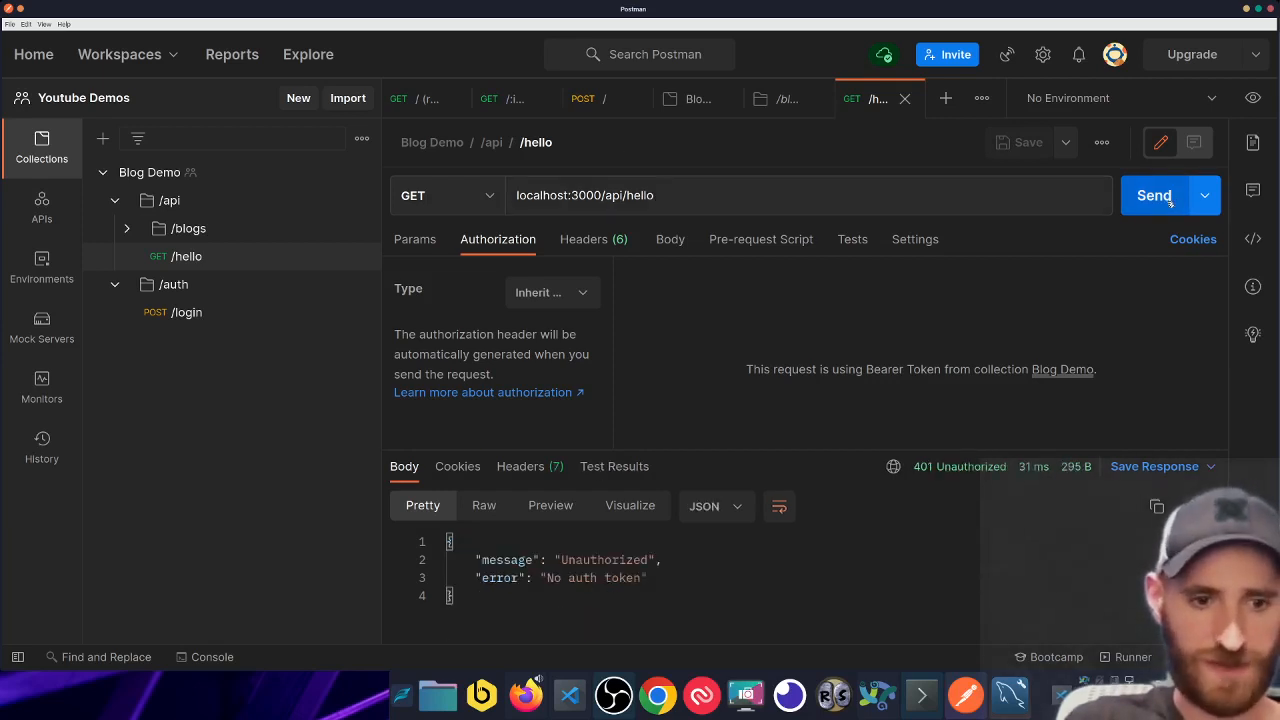
drag(806, 447, 806, 414)
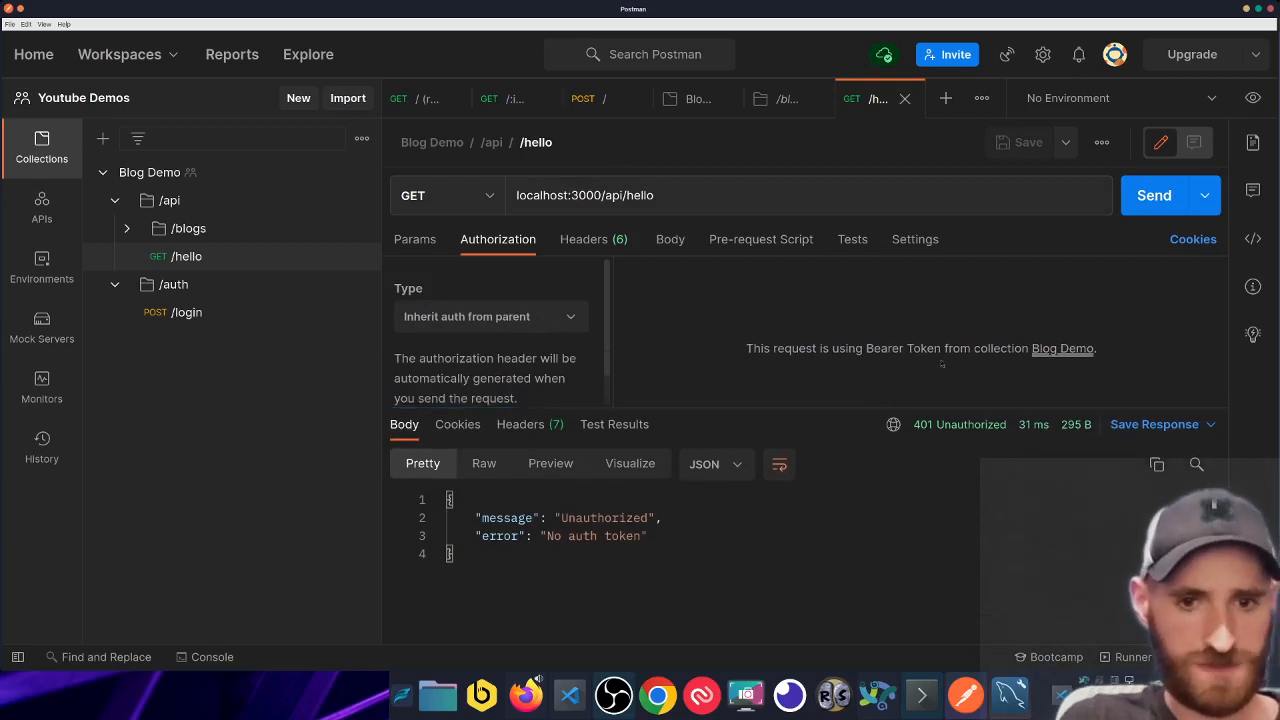
- Close the /blogs and Blog Demo tabs after confirming SPAGHETTI in Variables, then open /login
click(766, 98)
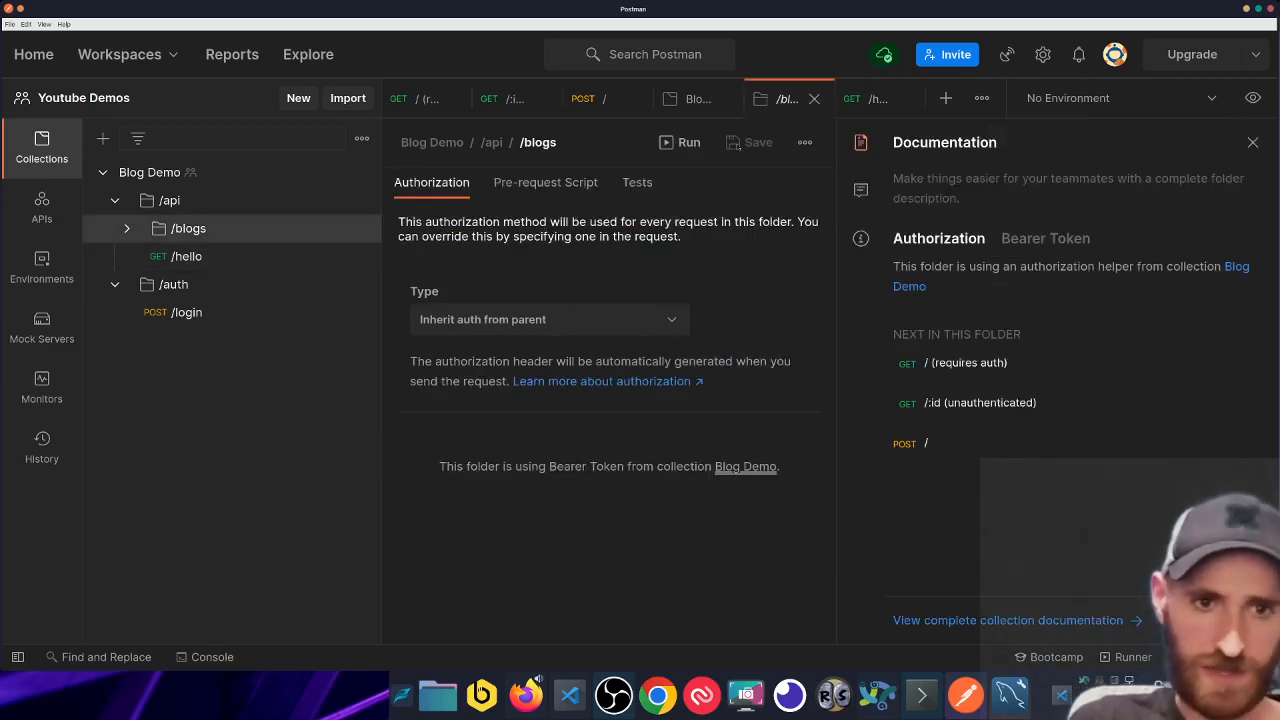
middle_click(770, 104)
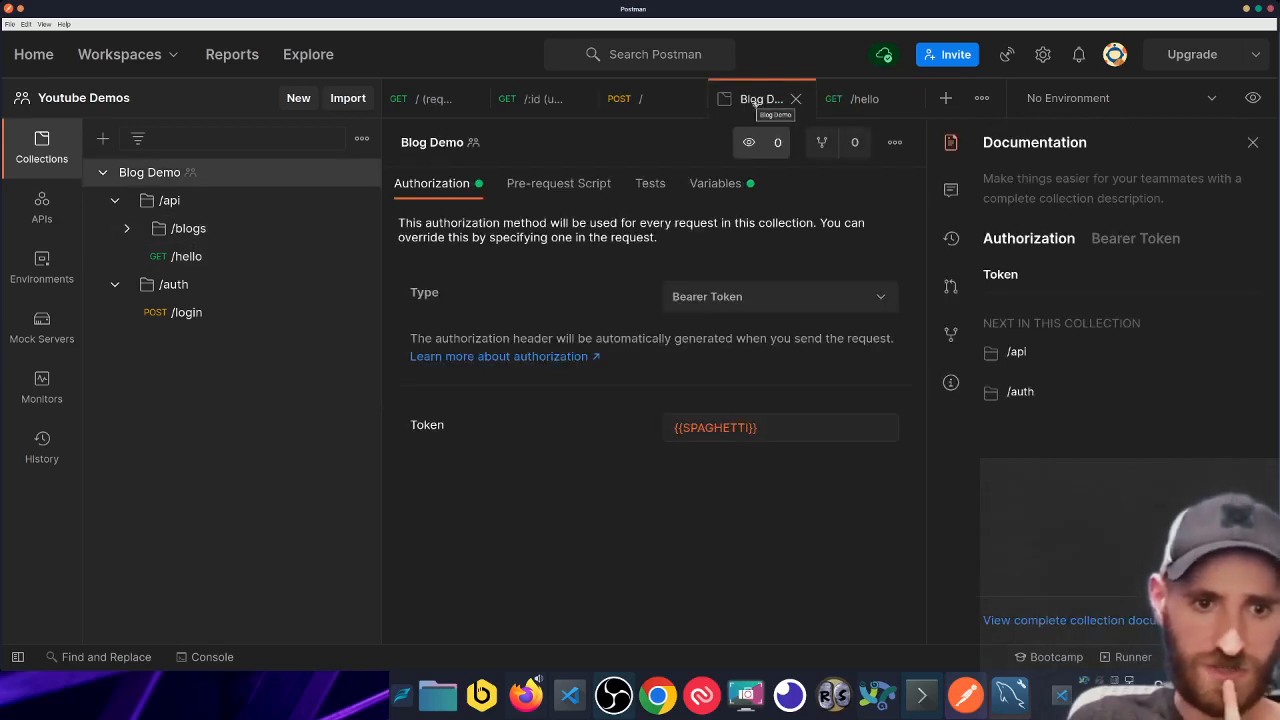
click(748, 188)
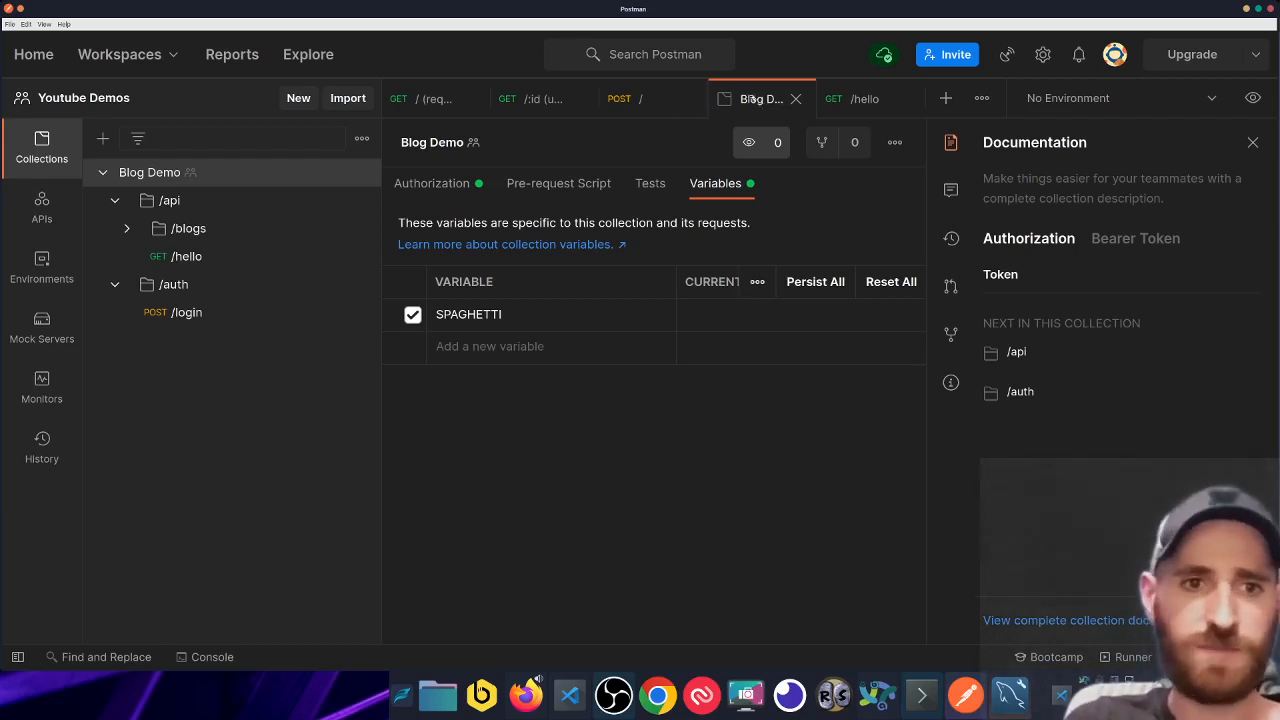
middle_click(748, 105)
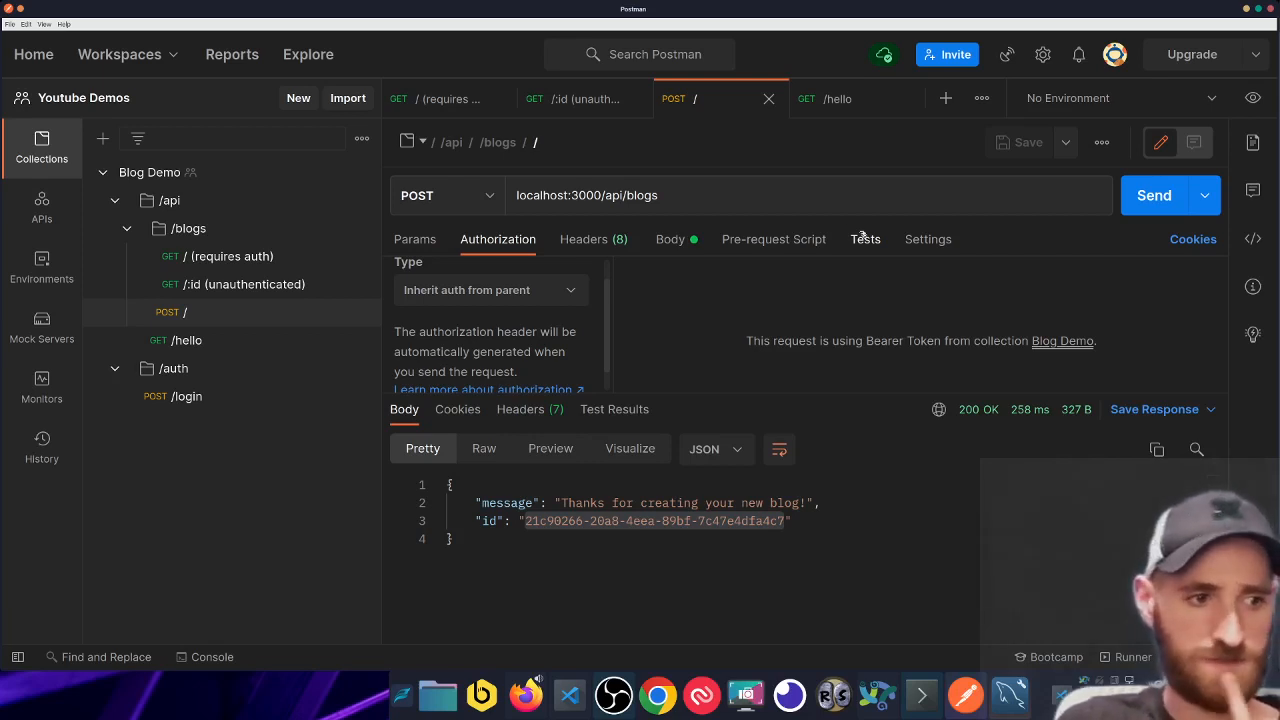
click(230, 397)
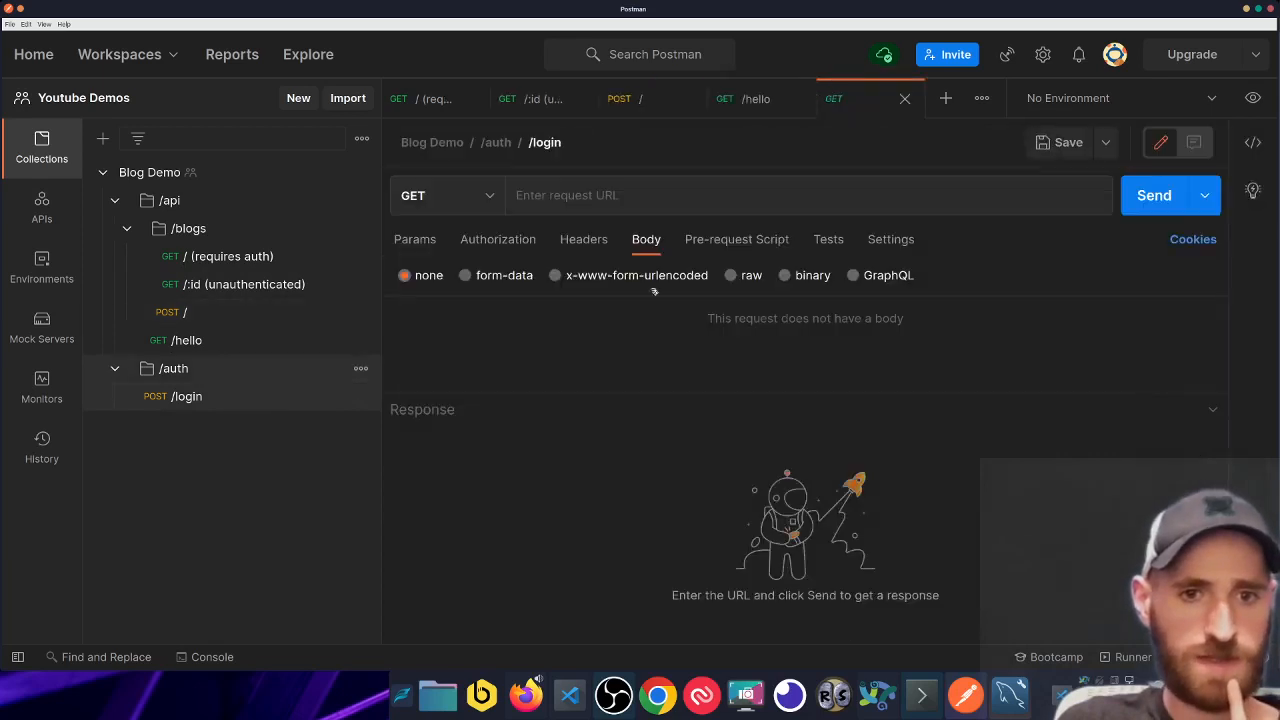
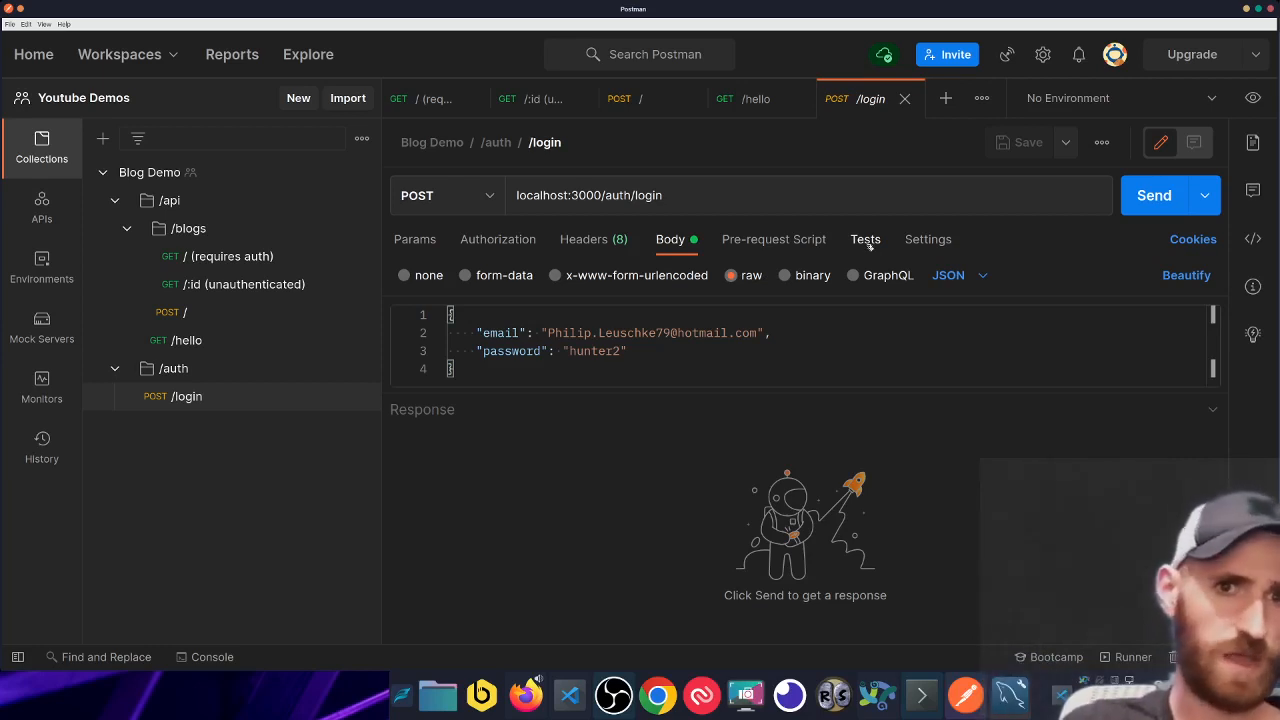
- Insert the collection-variable snippet into the /login Tests script and delete the environment-variable line
click(866, 242)
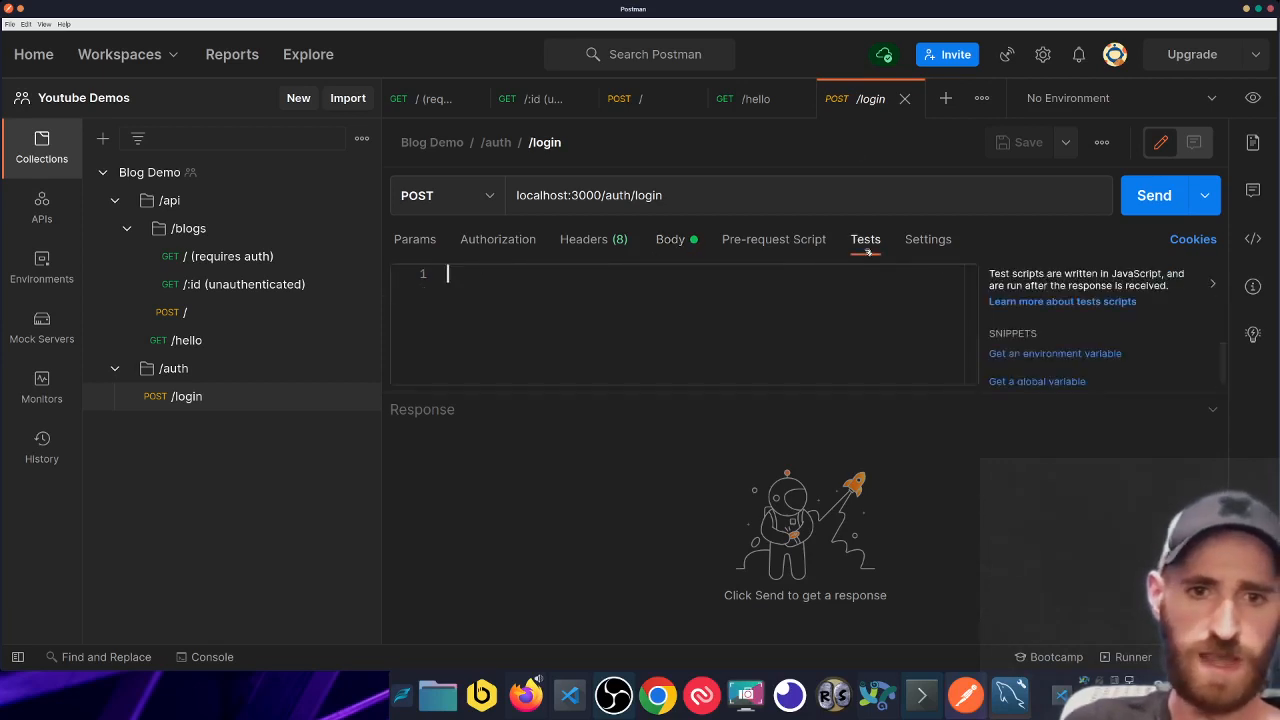
drag(860, 364, 860, 516)
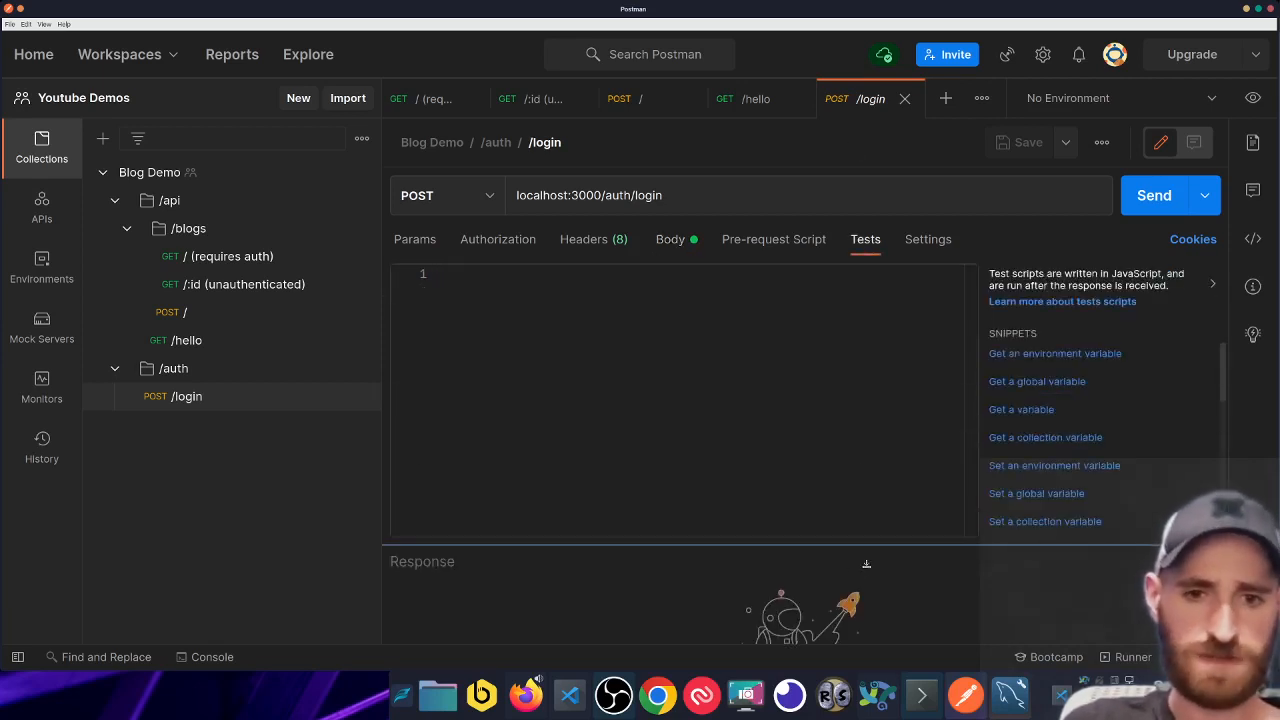
scroll(1050, 408, down, 5)
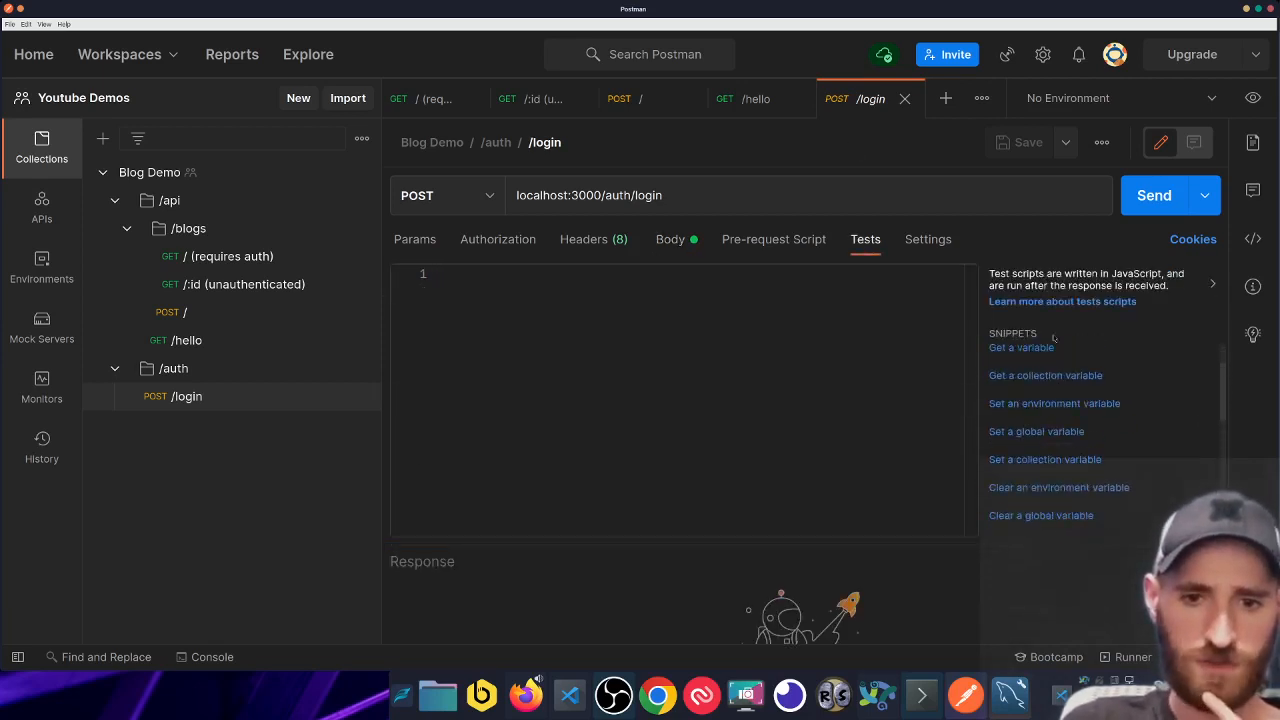
scroll(1050, 408, down, 4)
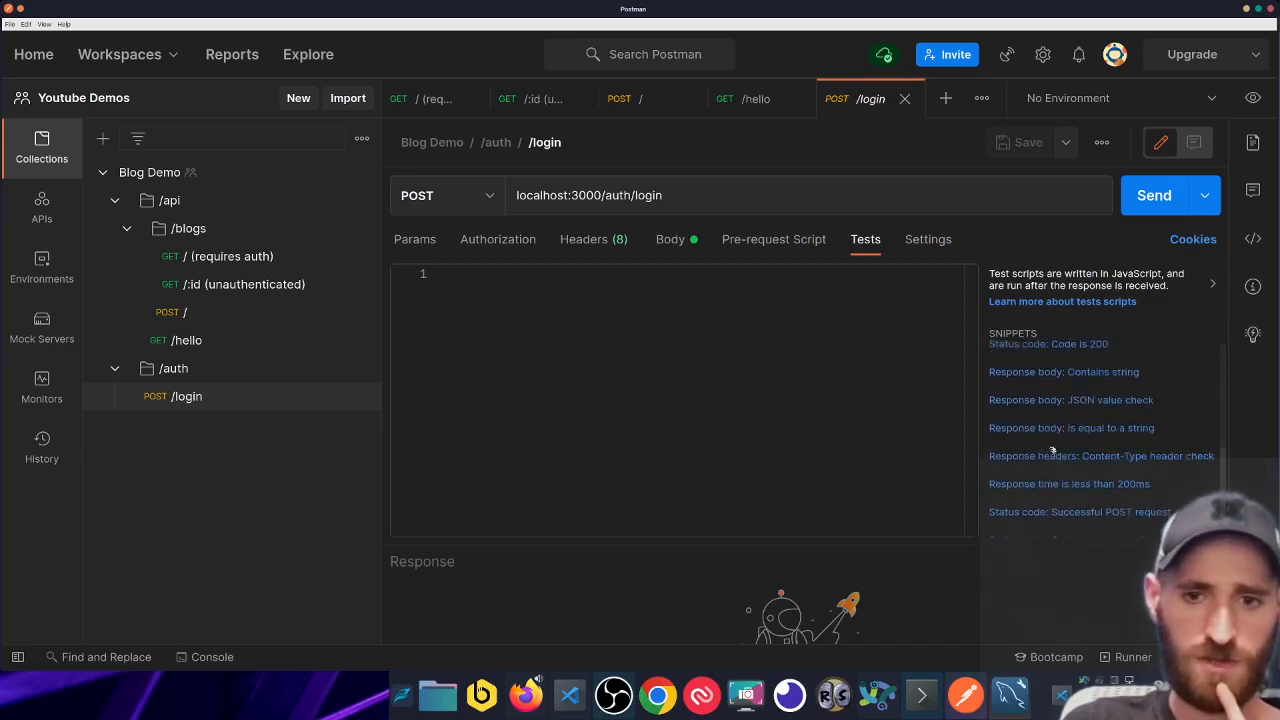
scroll(1088, 485, up, 9)
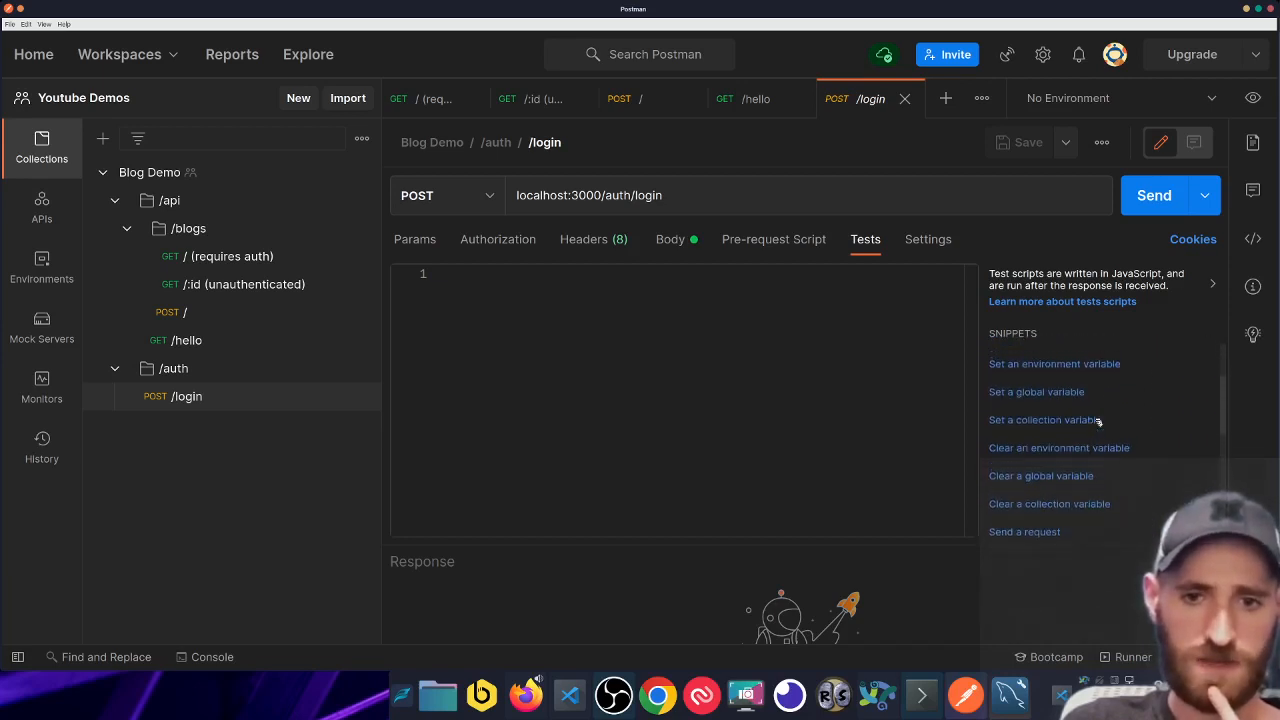
scroll(1090, 430, up, 1)
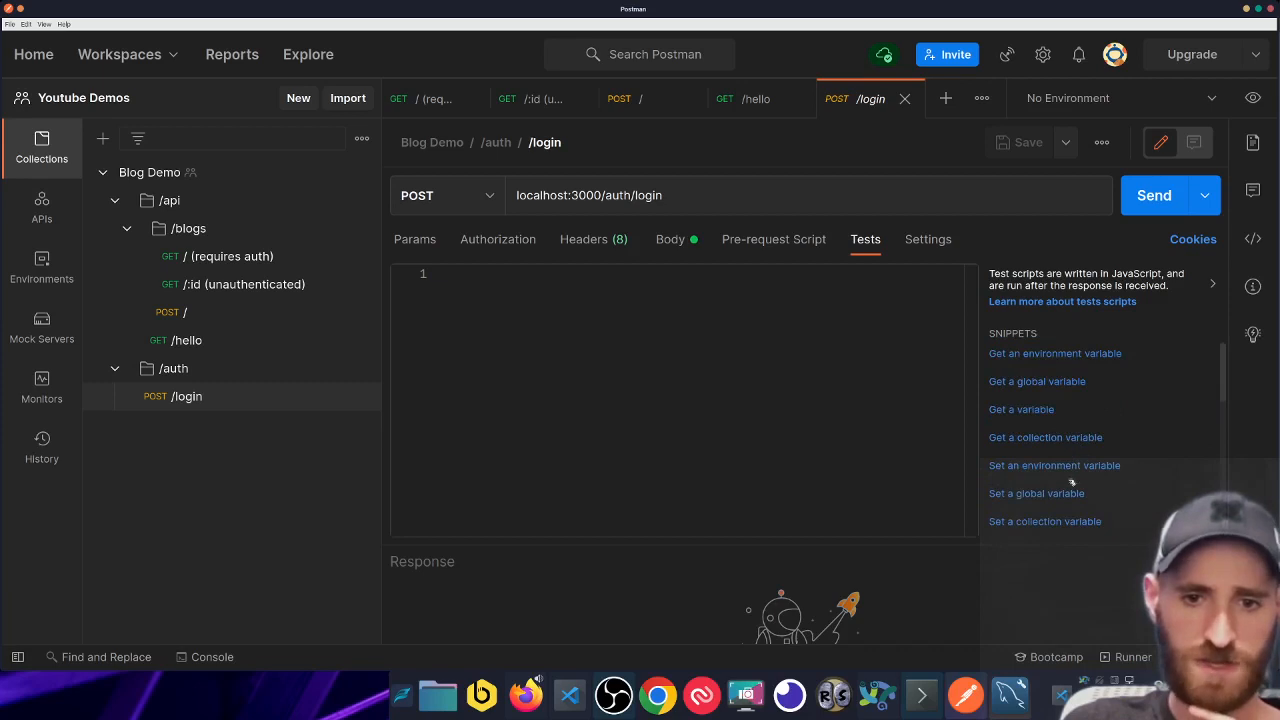
click(1054, 466)
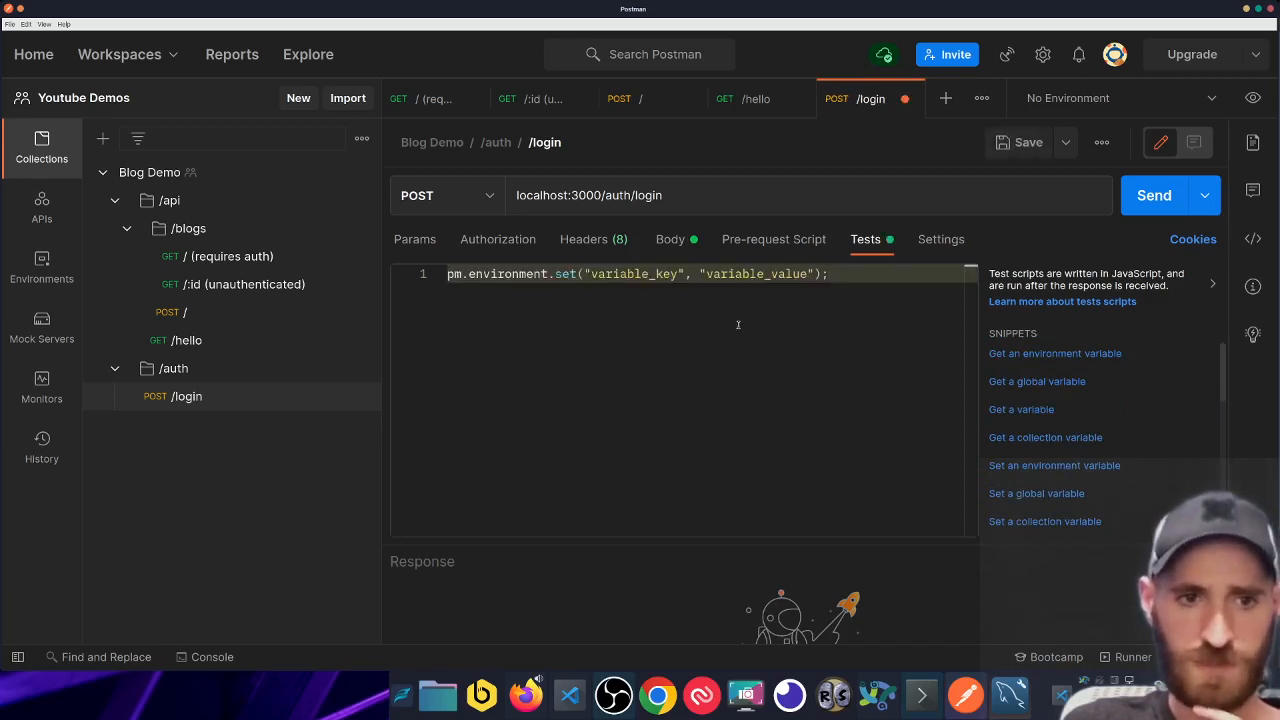
click(1045, 438)
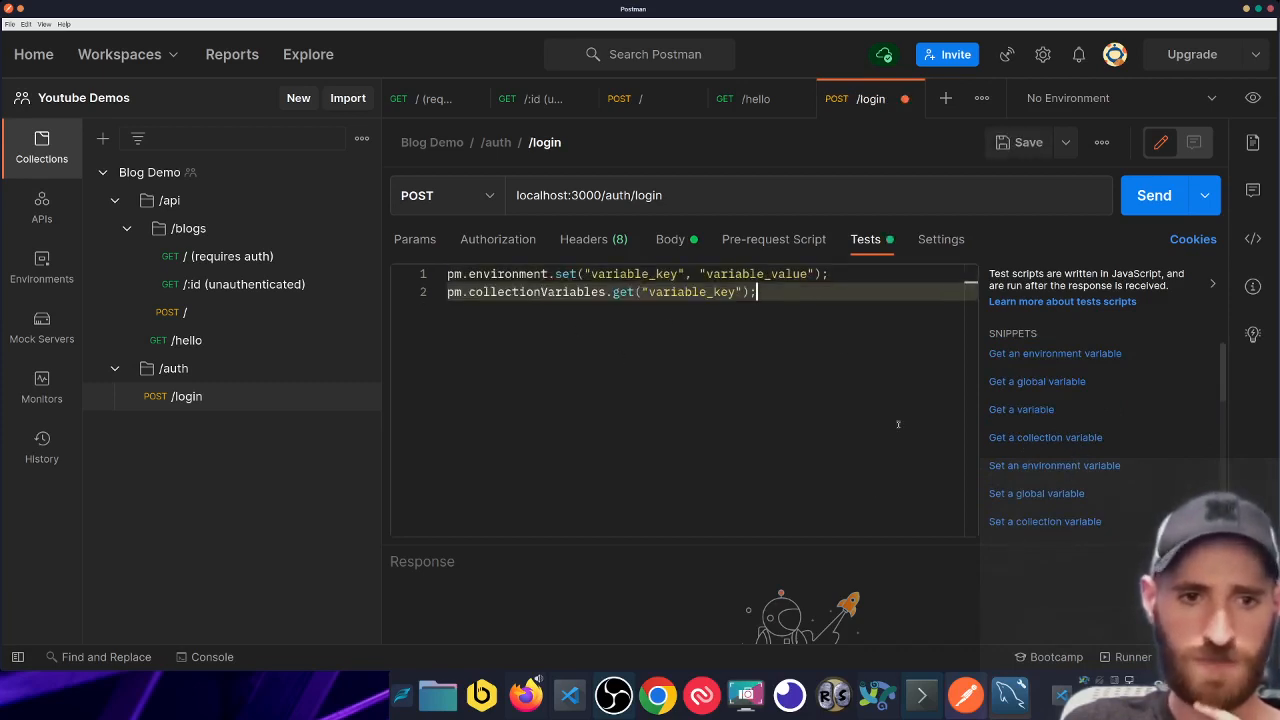
drag(864, 272, 577, 273)
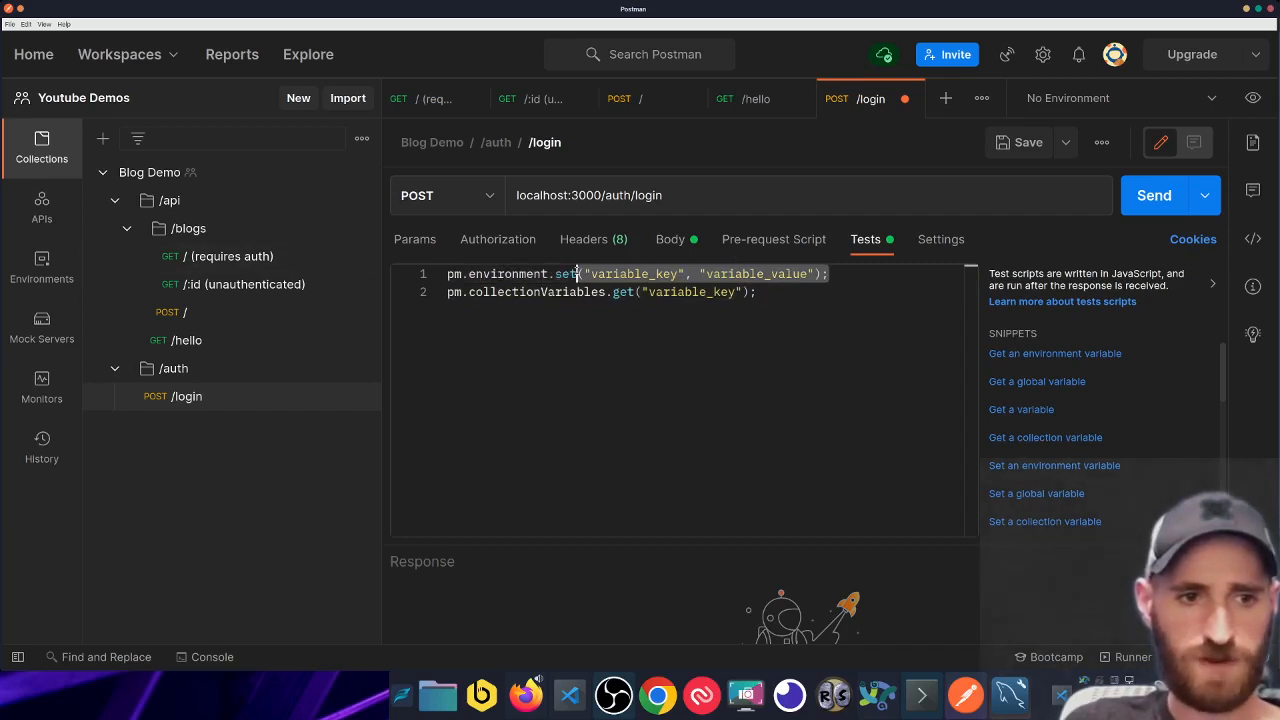
triple_click(576, 273)
key(BackSpace)
- Change the snippet's get call to set and add an empty value argument
double_click(621, 274)
key(BackSpace)
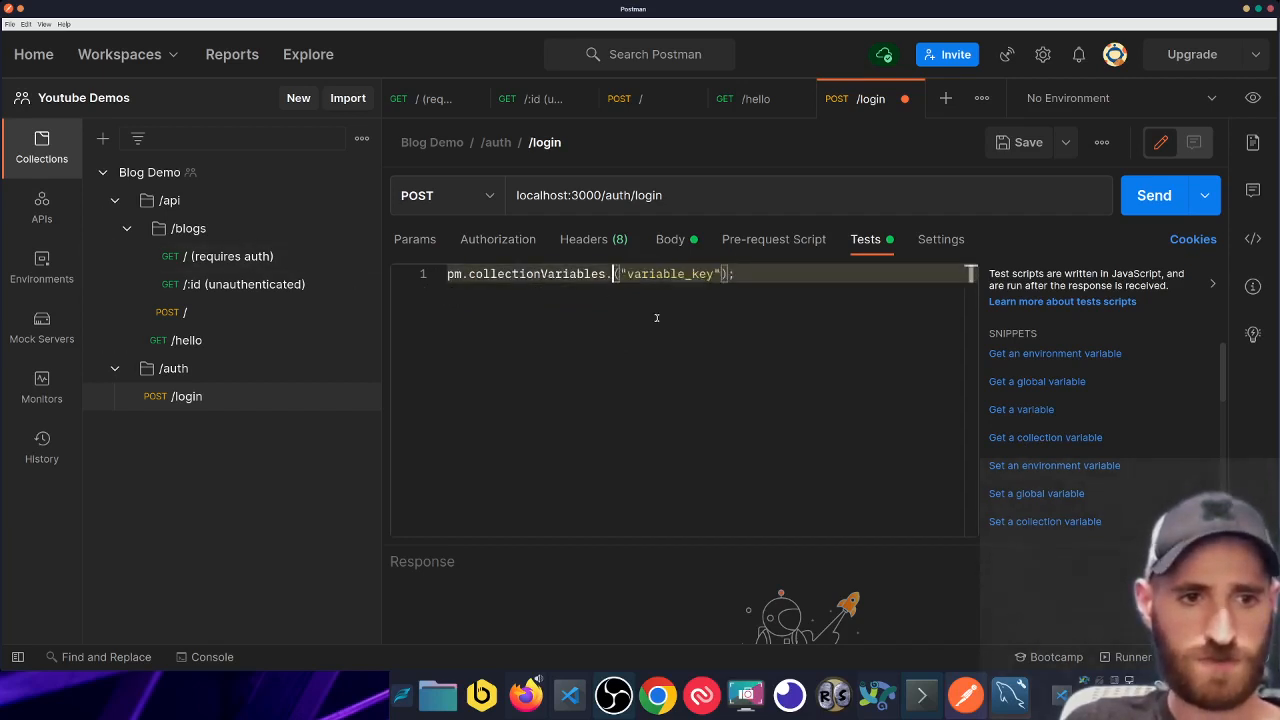
text(set)
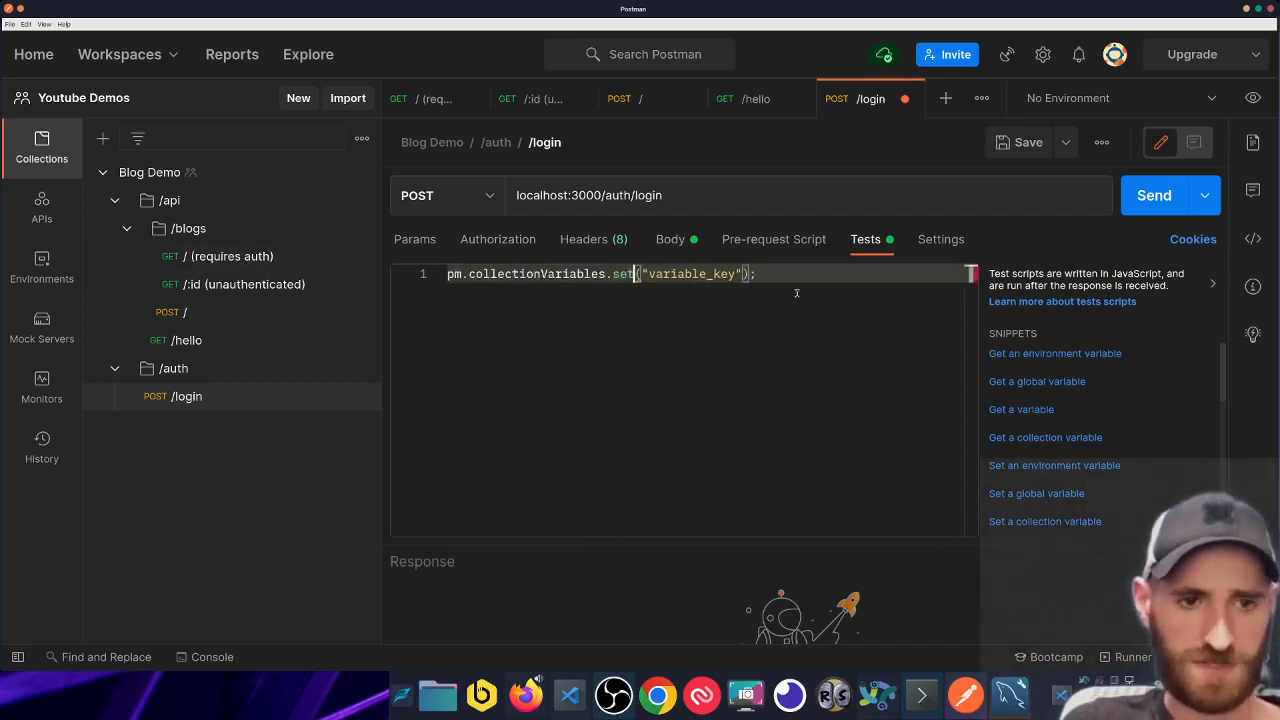
key(End)
double_click(453, 274)
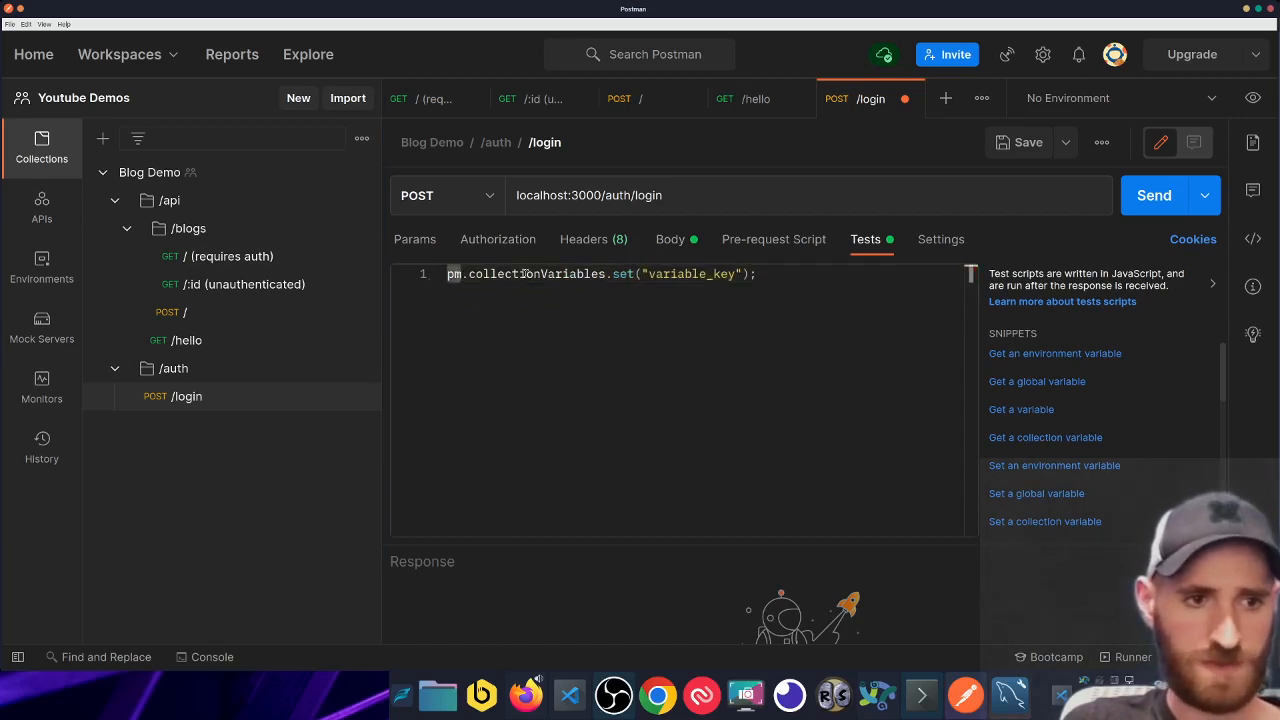
drag(481, 277, 622, 277)
double_click(736, 274)
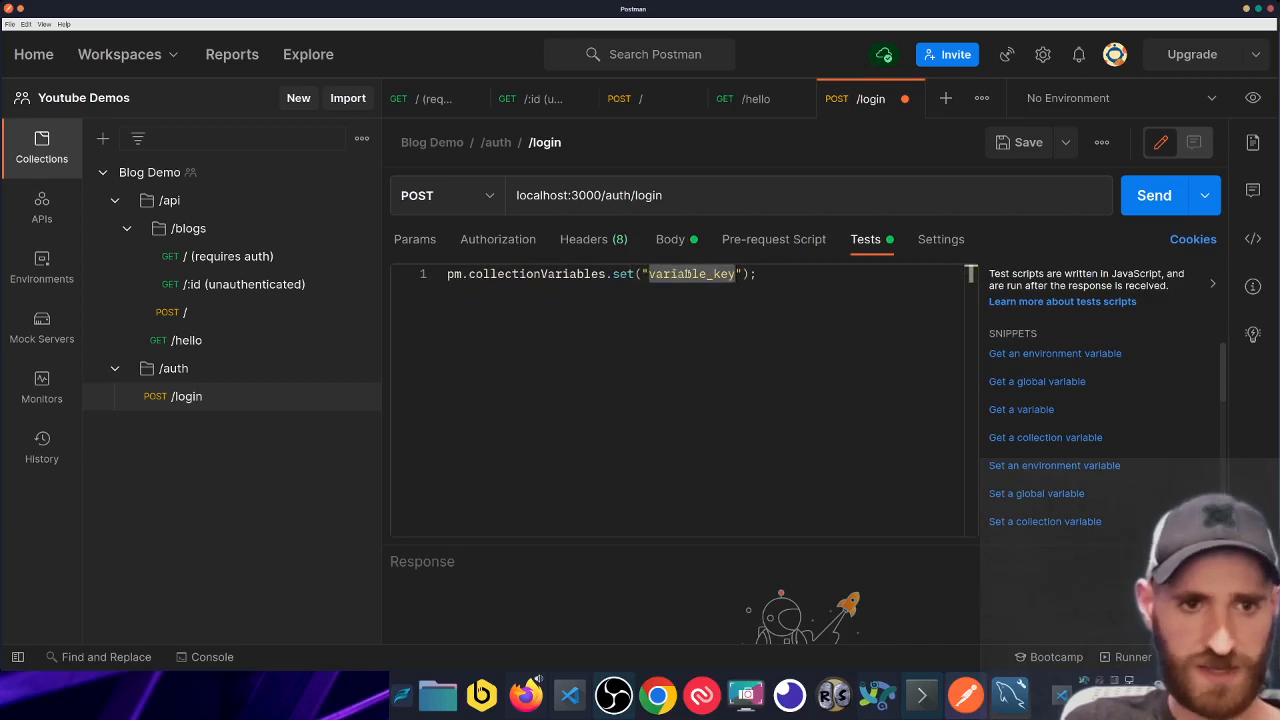
click(736, 274)
text(", ")
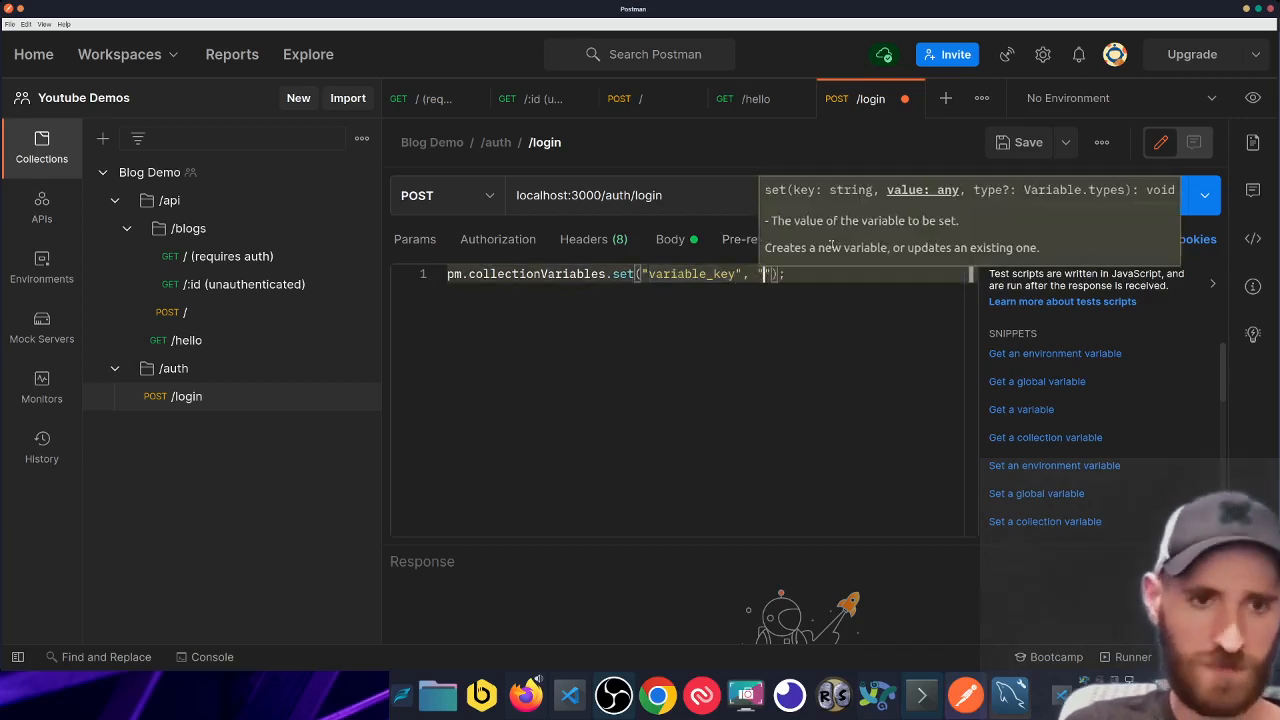
key(Escape)
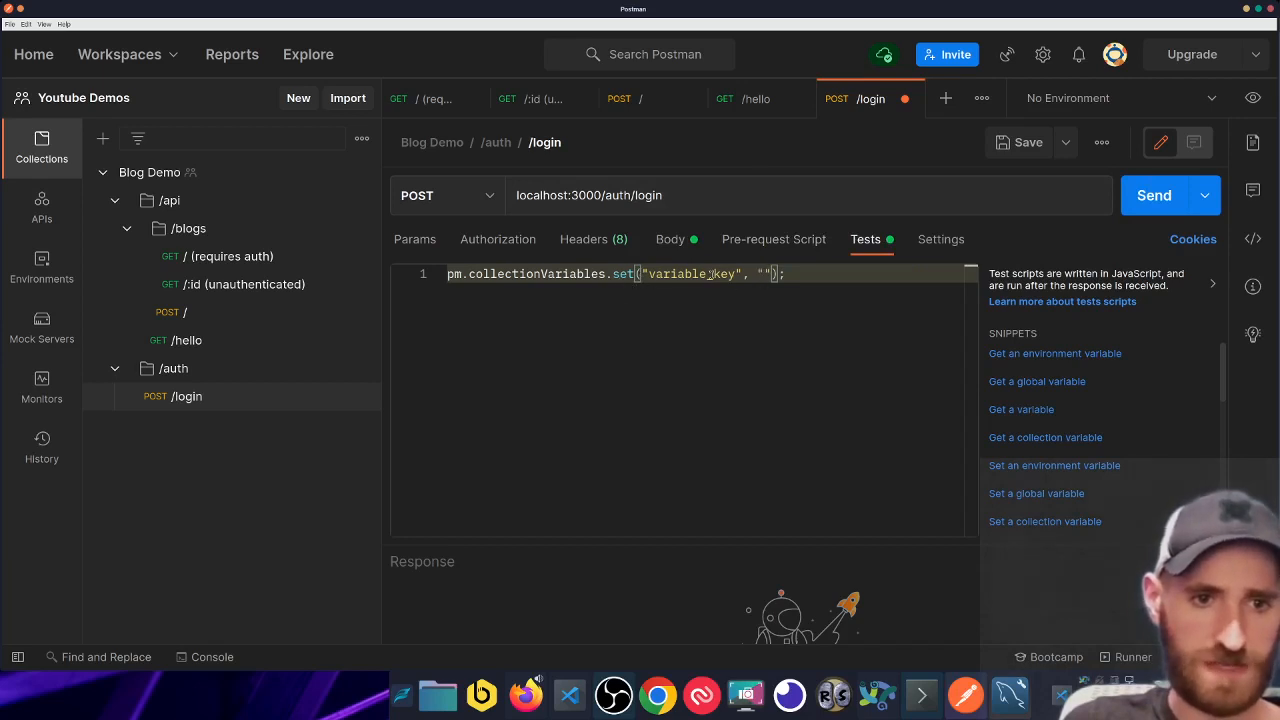
- Rename the variable key to SPAGHETTI and add a blank line above the script
double_click(675, 275)
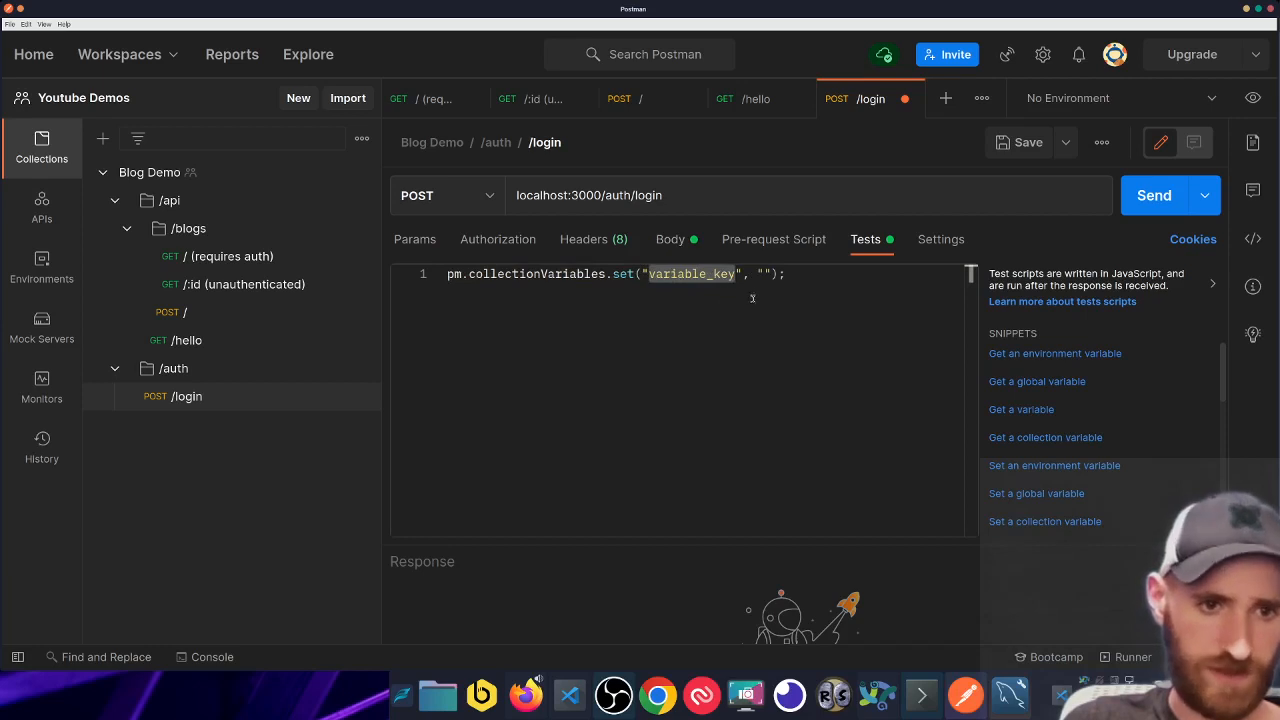
text(SPAGJ)
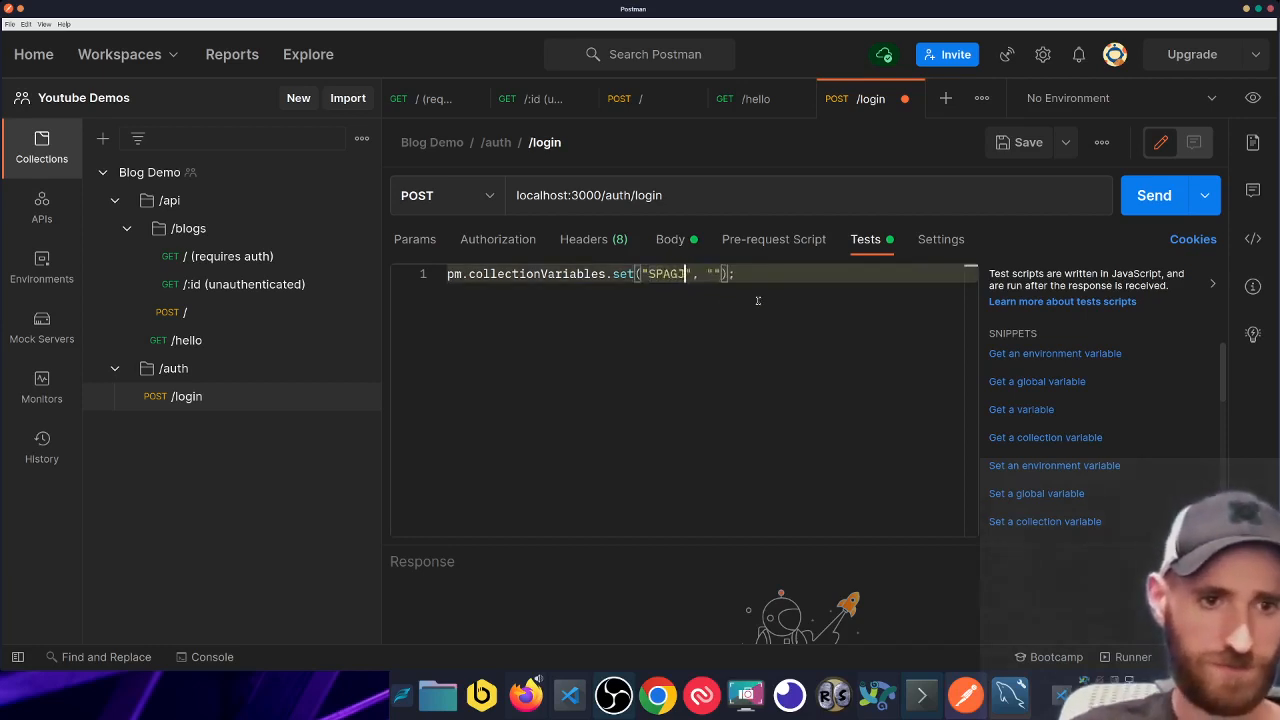
key(BackSpace)
text(HETTI)
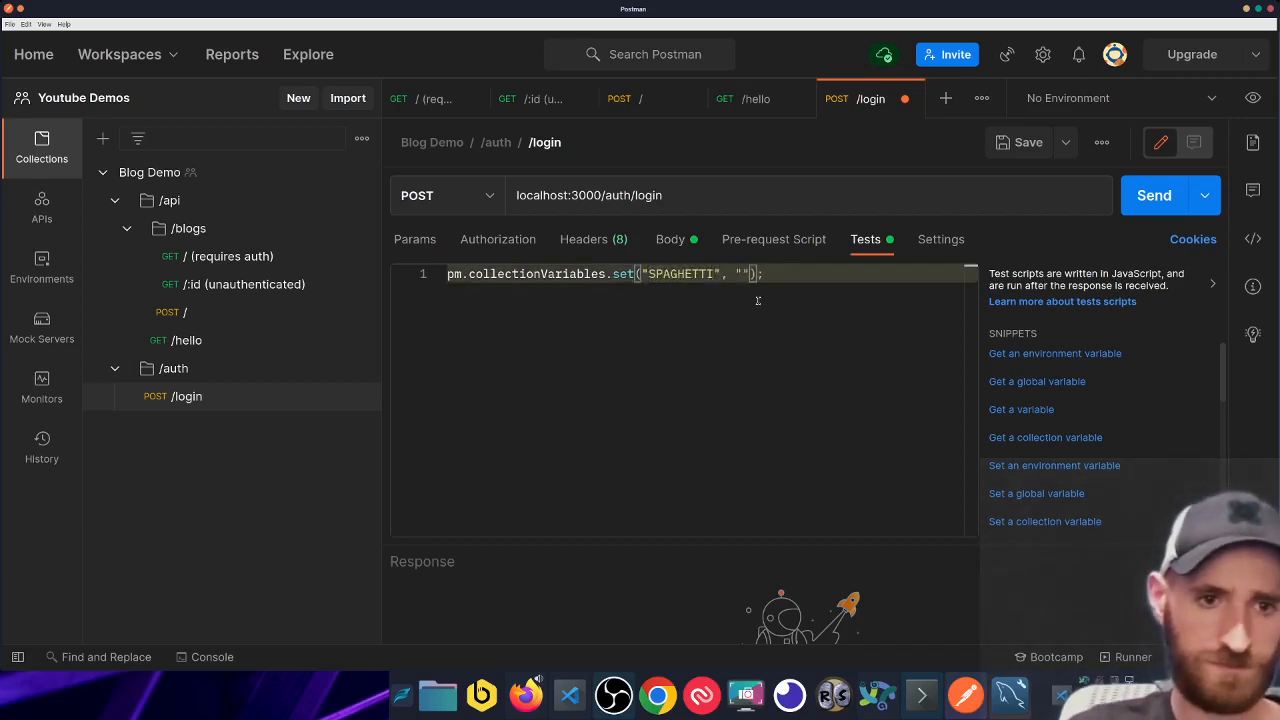
key(super+Left)
key(Return)
key(Return)
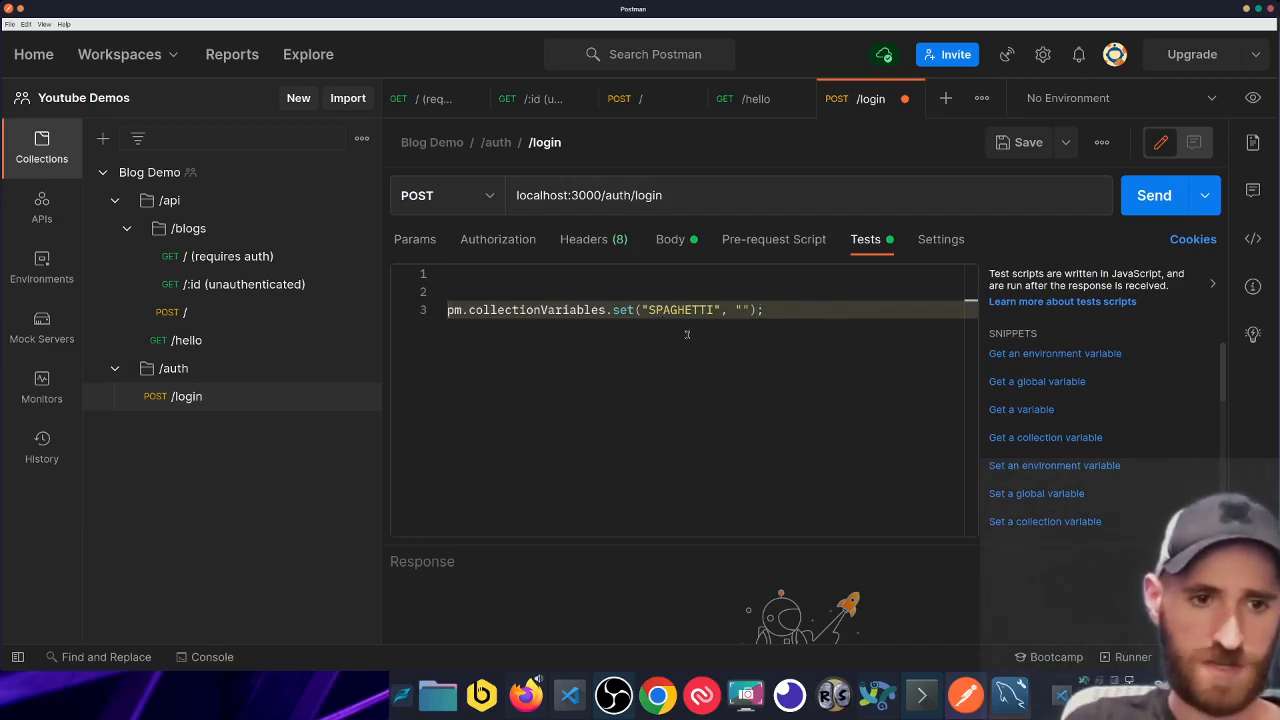
- Send /login with its JSON body, getting 200 OK with a 'Nice :)' message and token
click(741, 311)
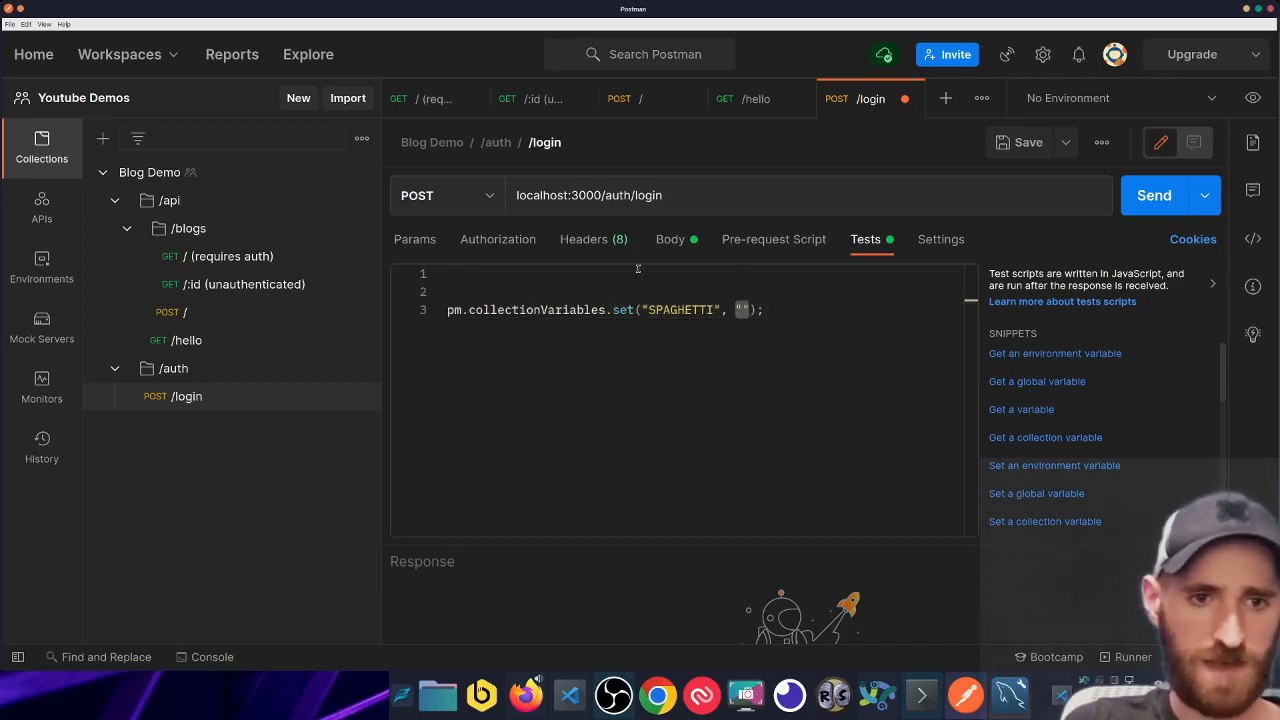
click(671, 239)
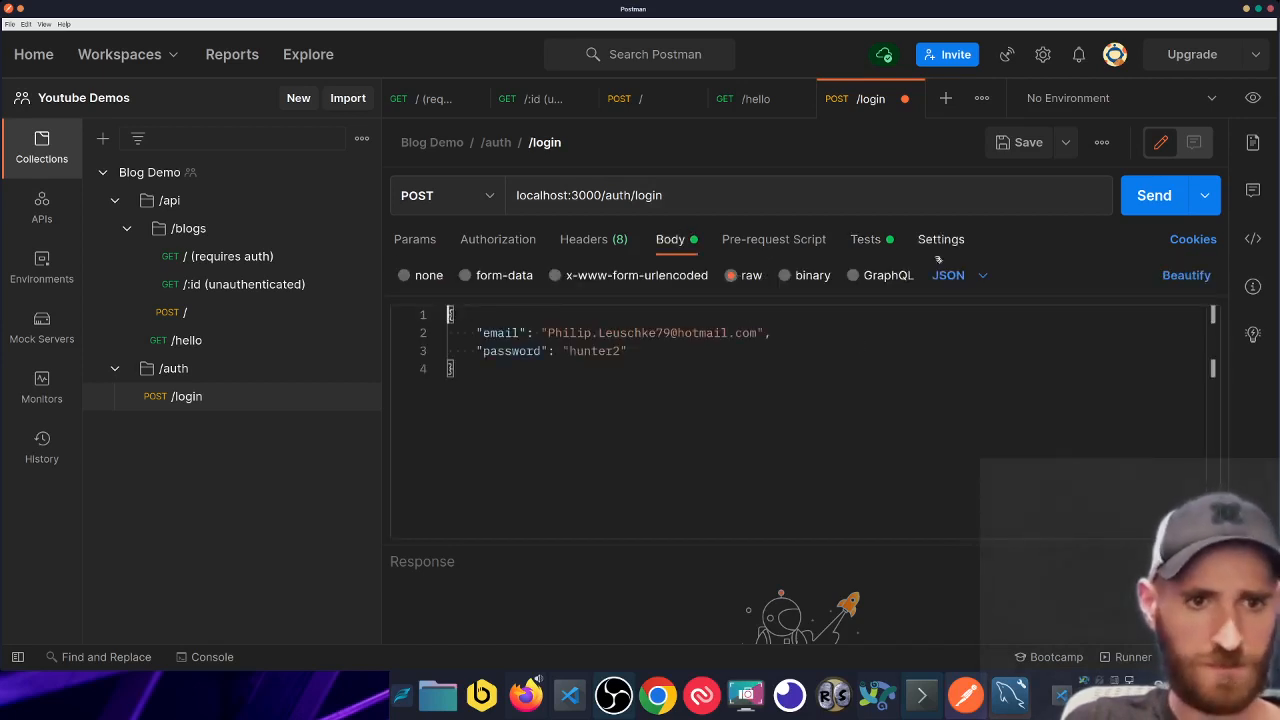
drag(794, 540, 794, 395)
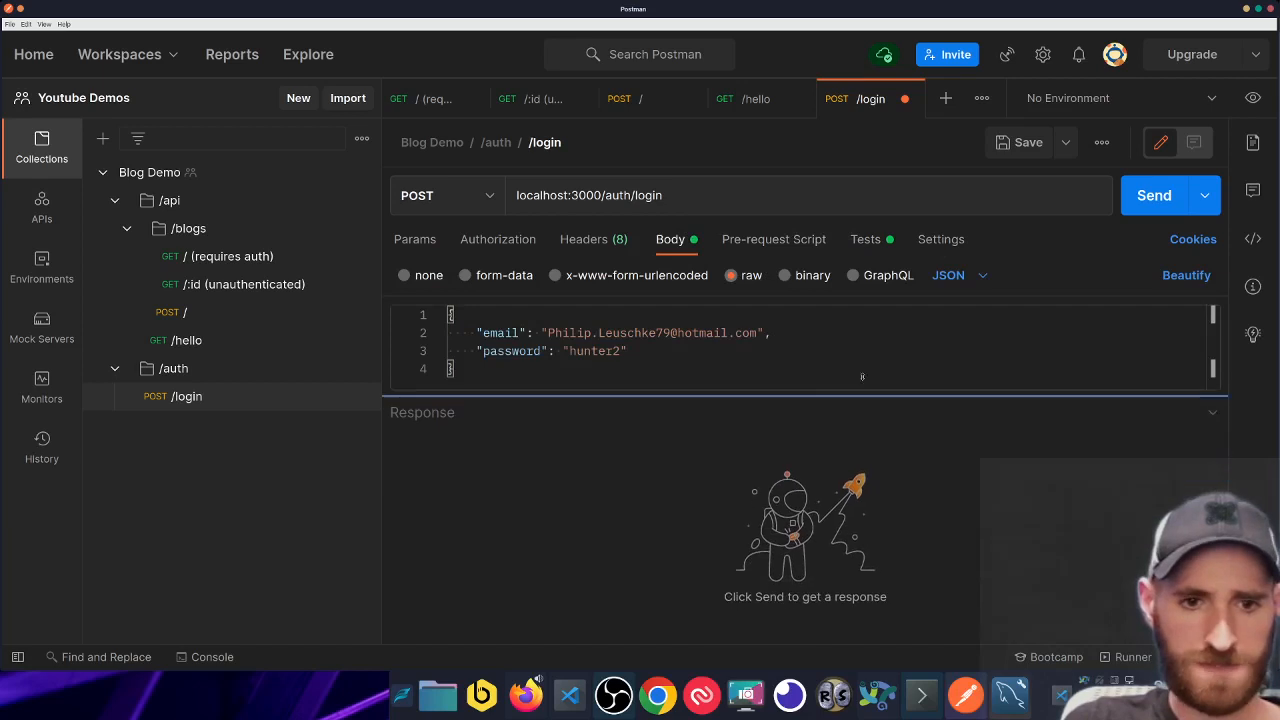
click(1155, 196)
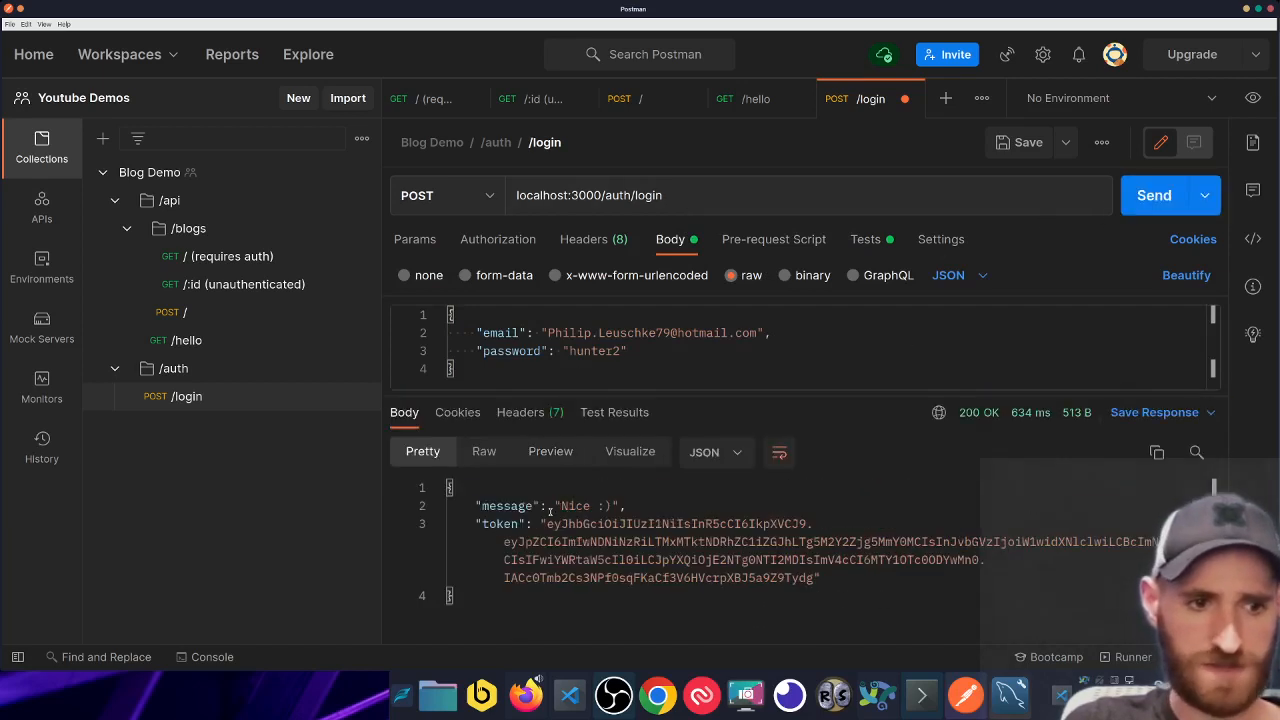
drag(478, 603, 815, 578)
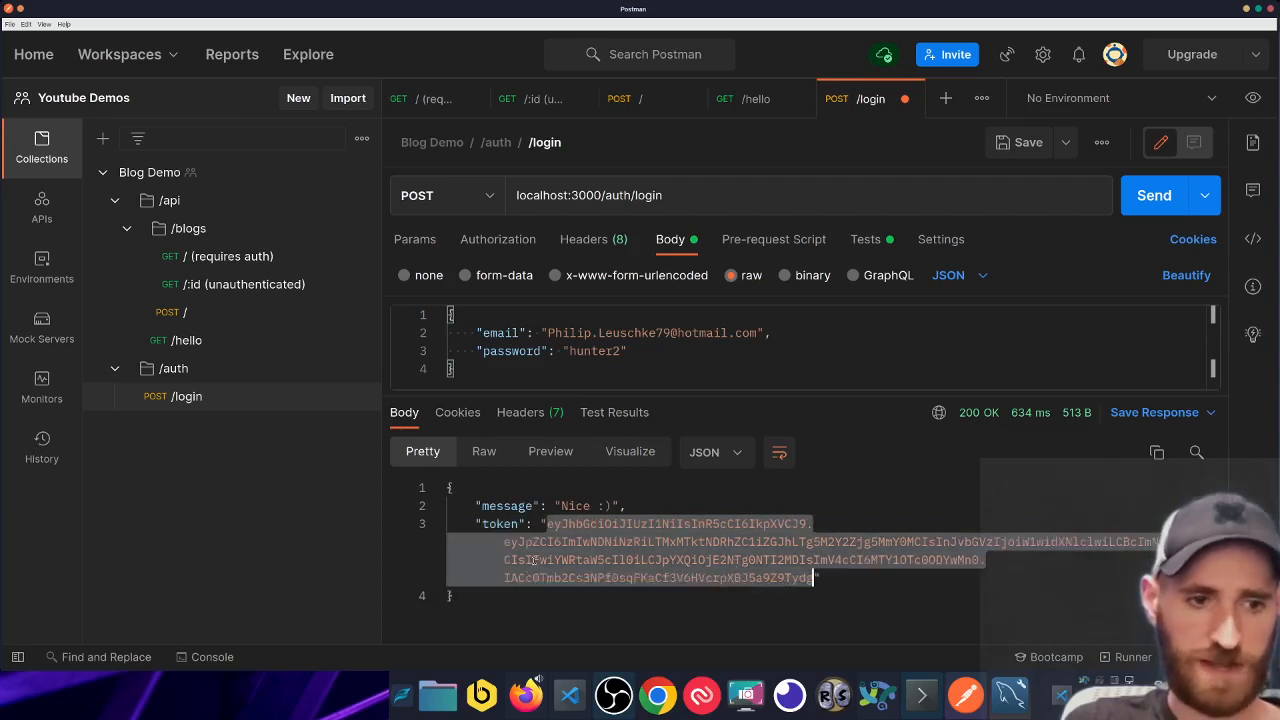
- Add const { token } = pm.response.json(); as the first line of the Tests script
click(875, 247)
click(587, 287)
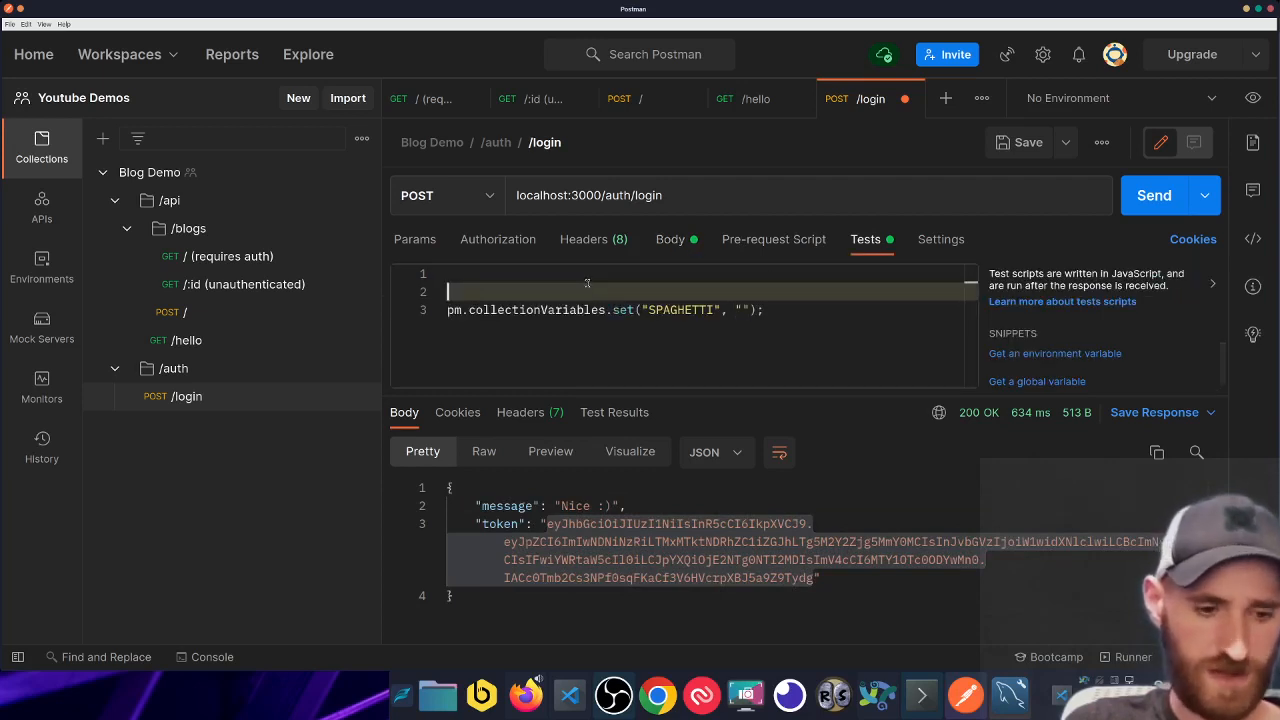
key(Up)
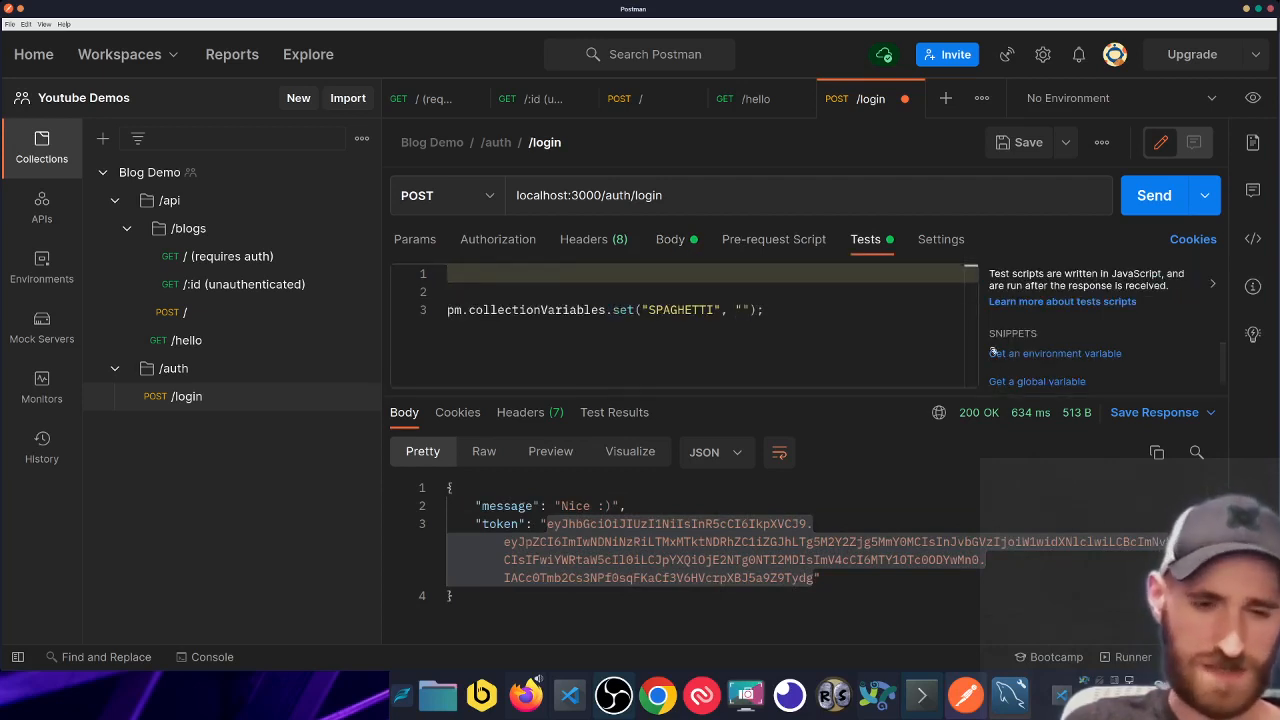
text(const)
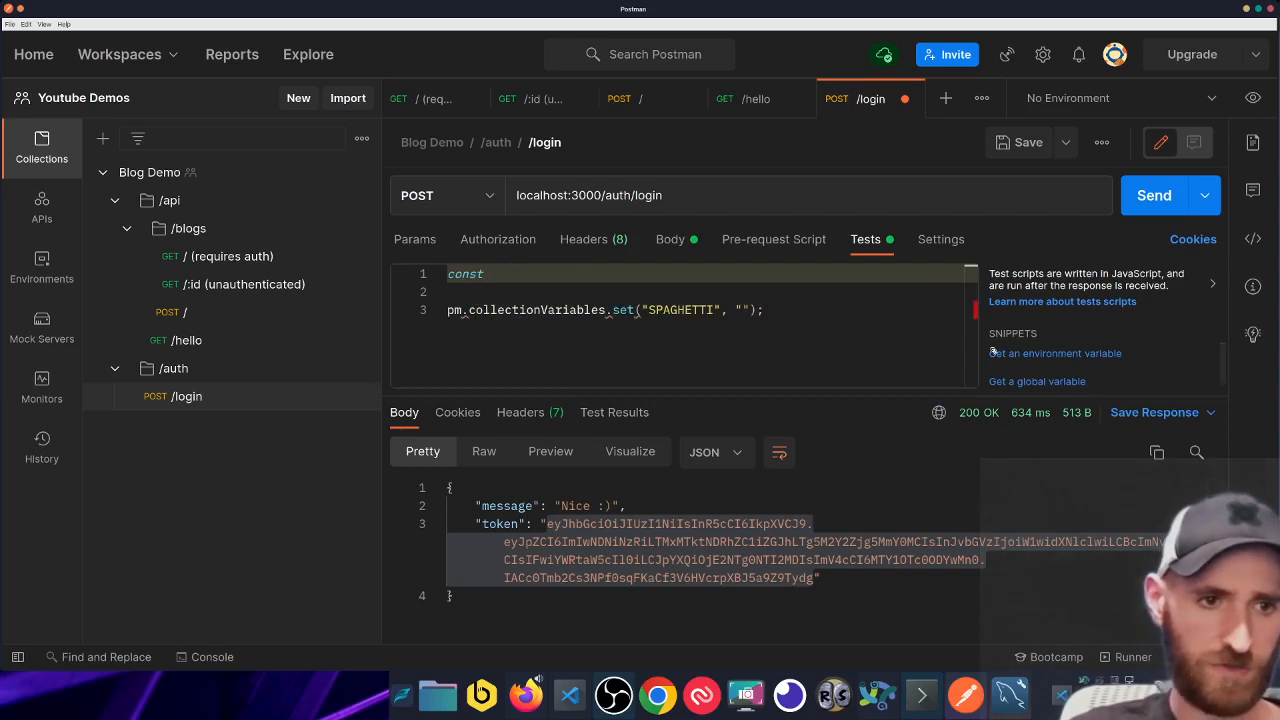
text( {)
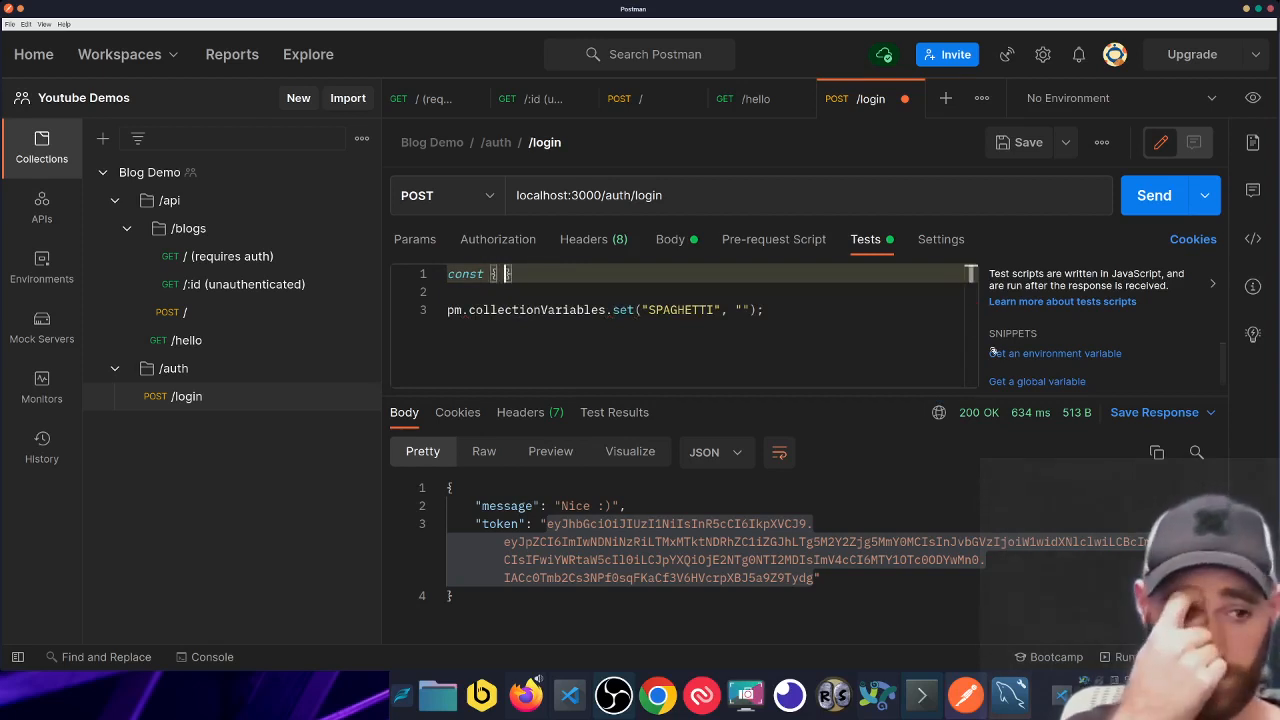
text( token)
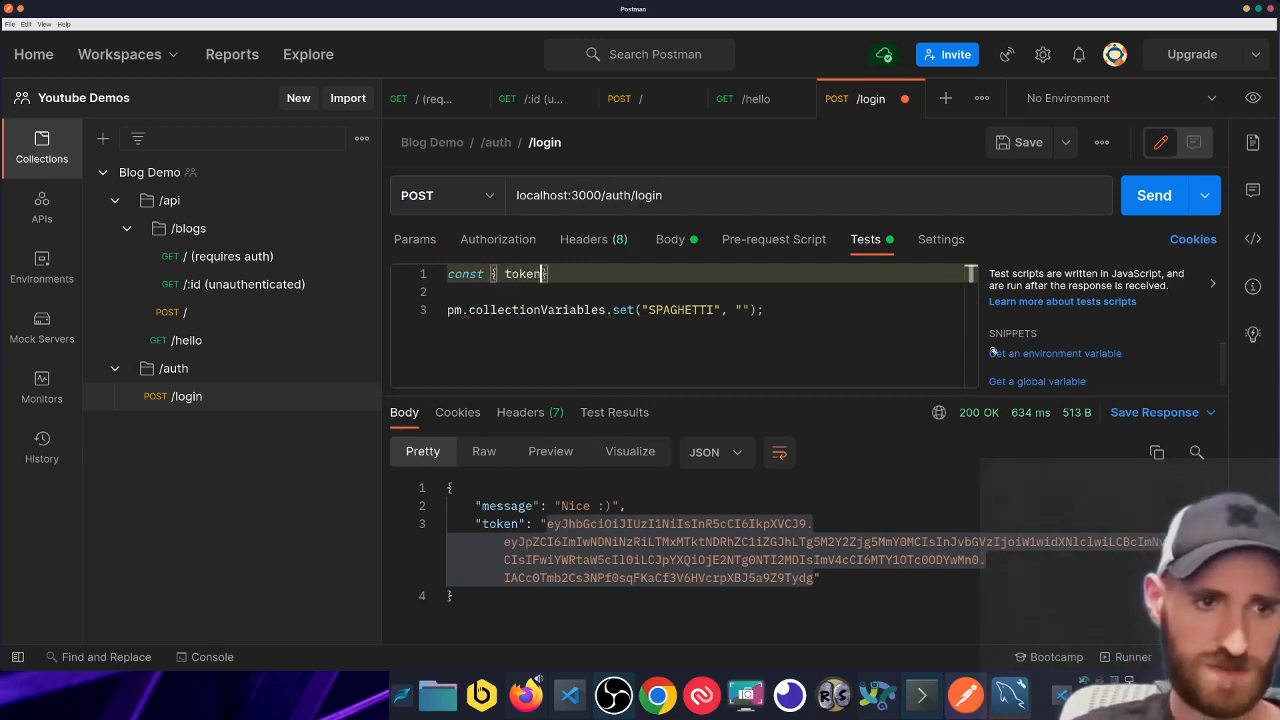
text( } =)
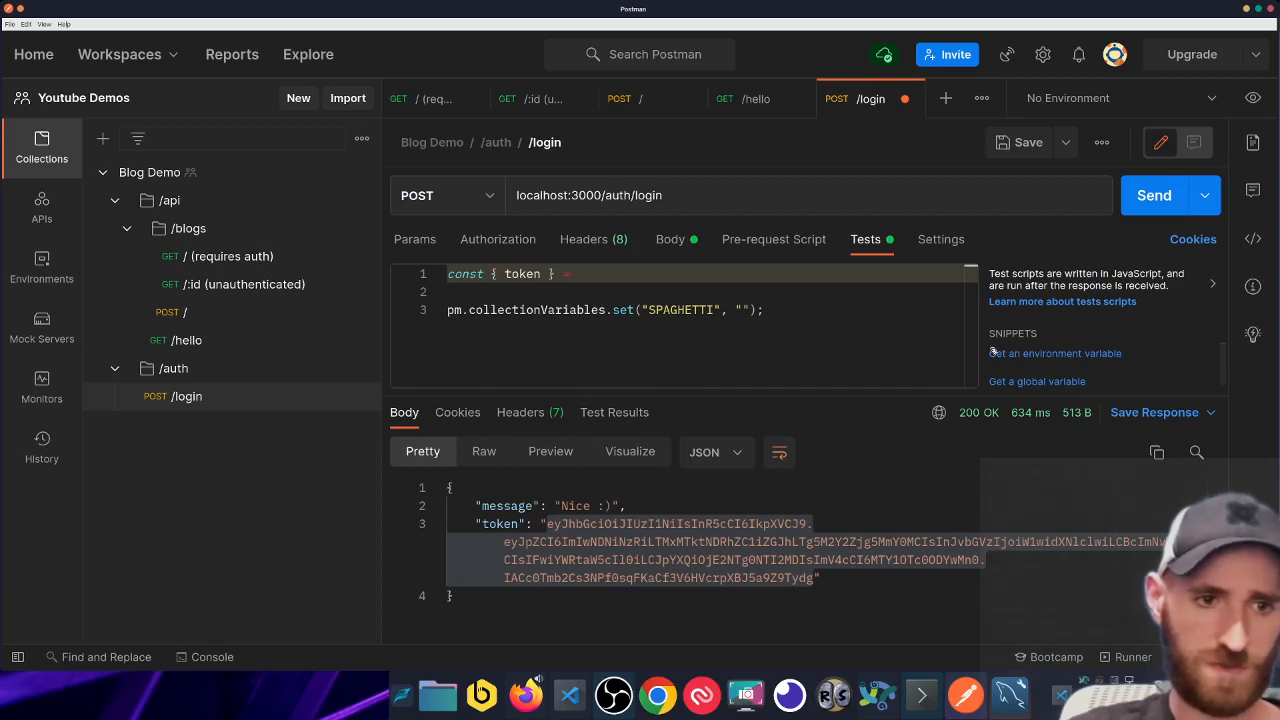
text( p./)
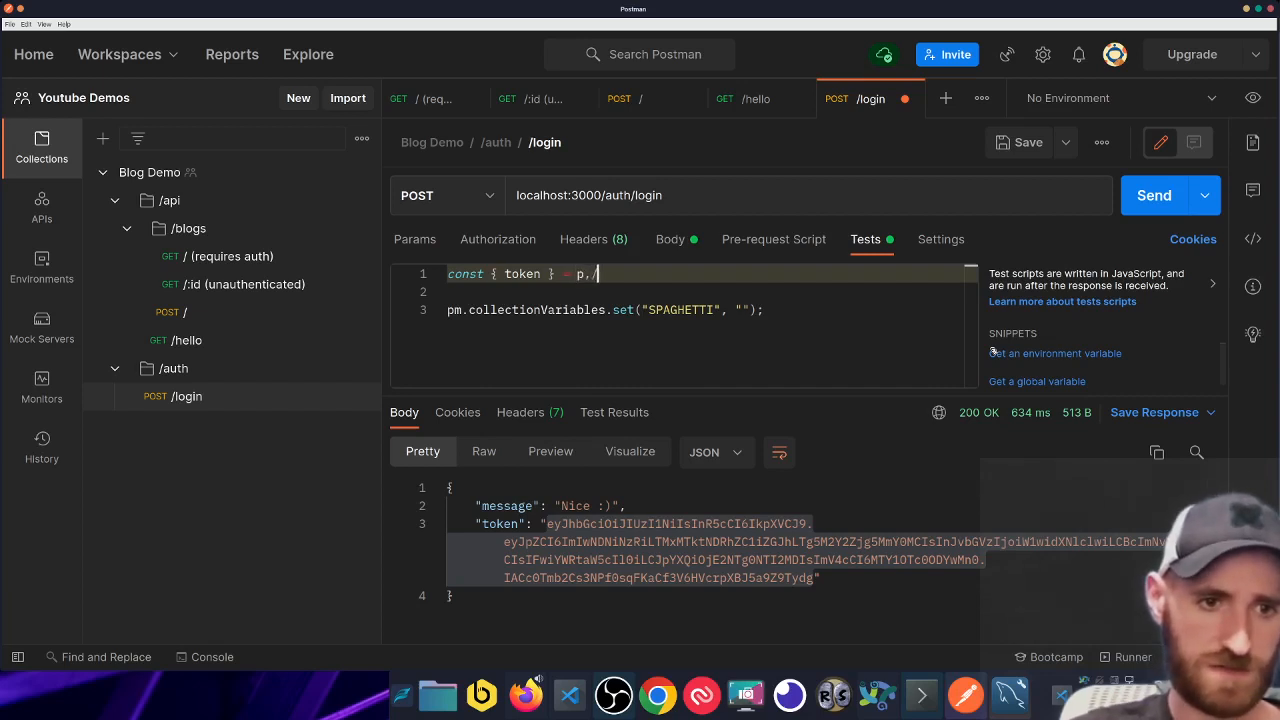
key(BackSpace)
text(m)
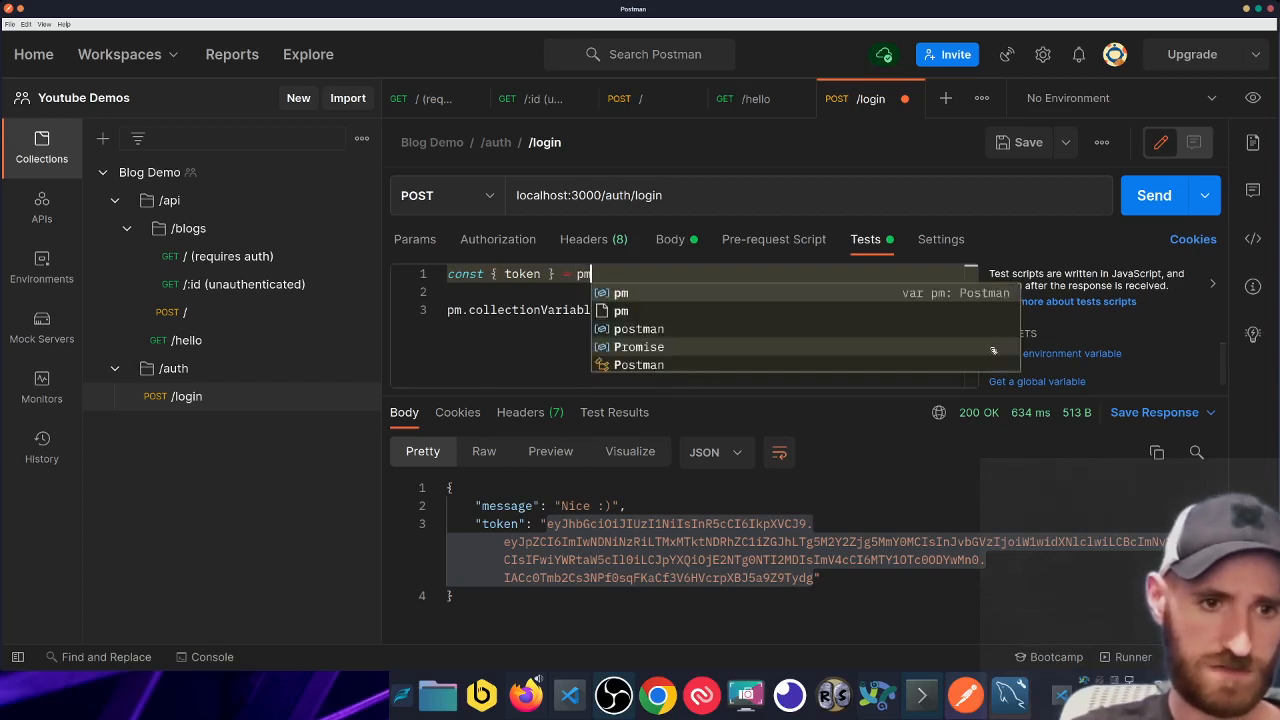
text(.)
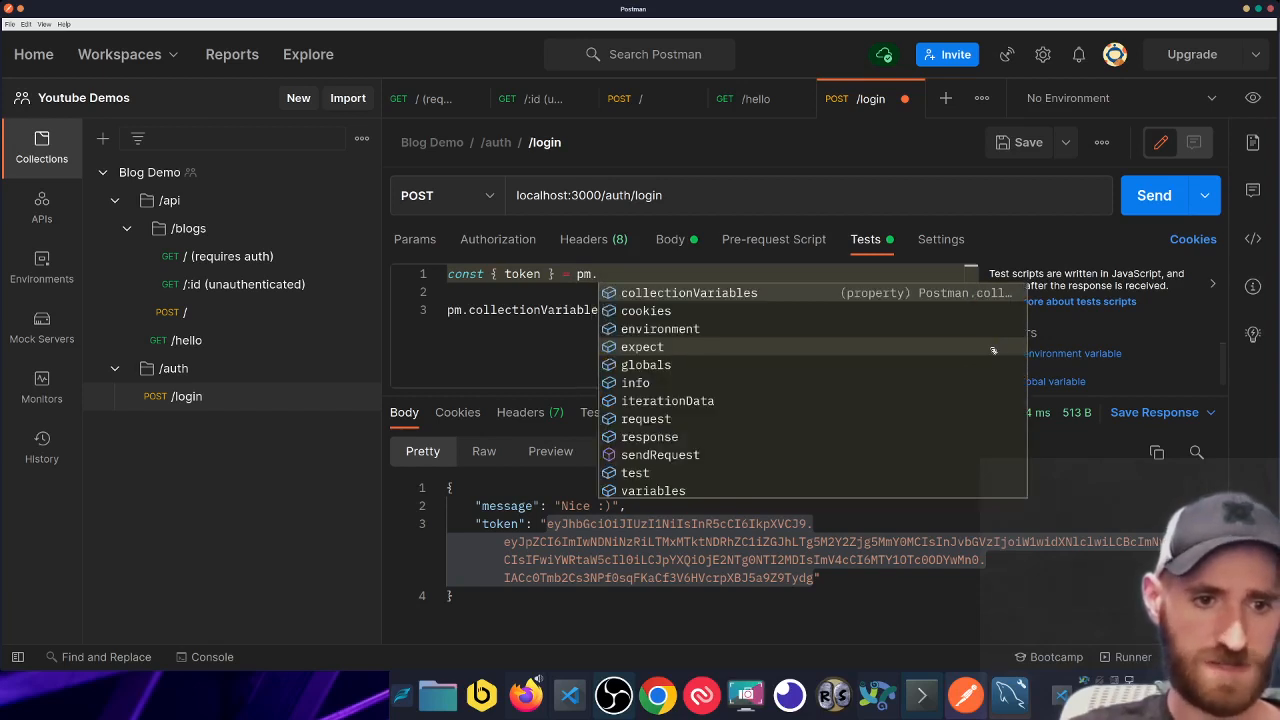
text(re)
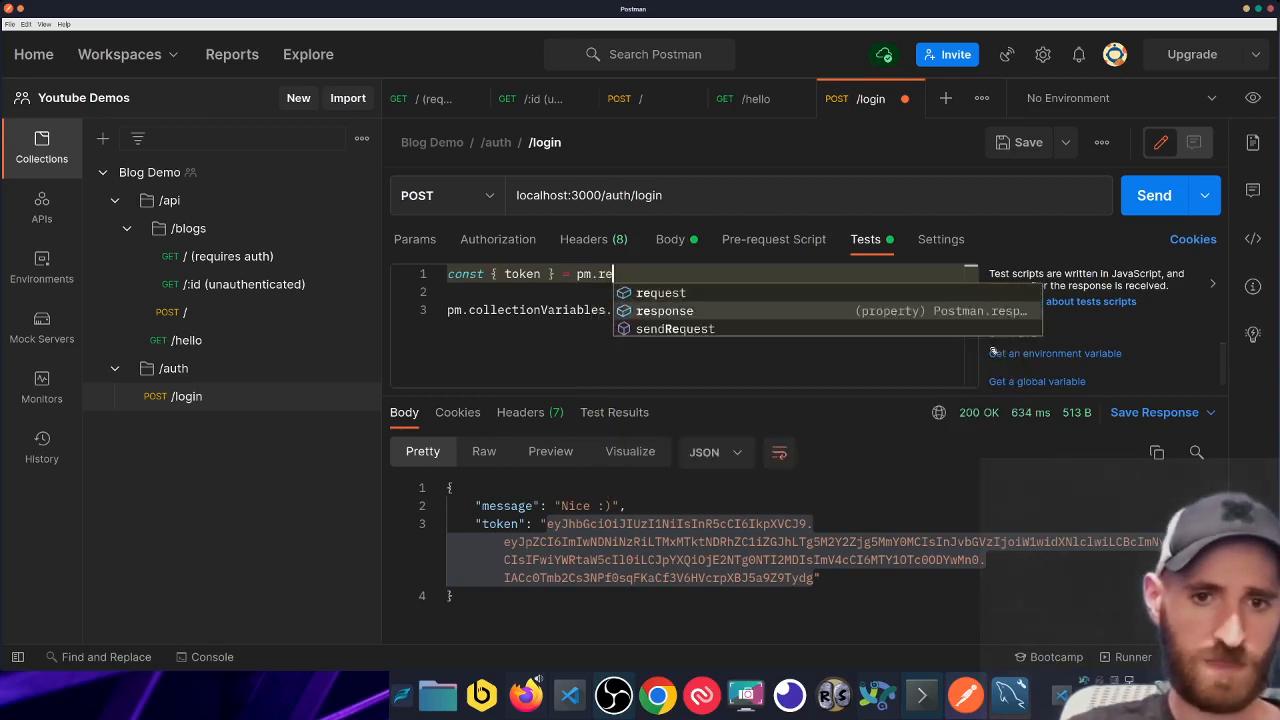
key(Tab)
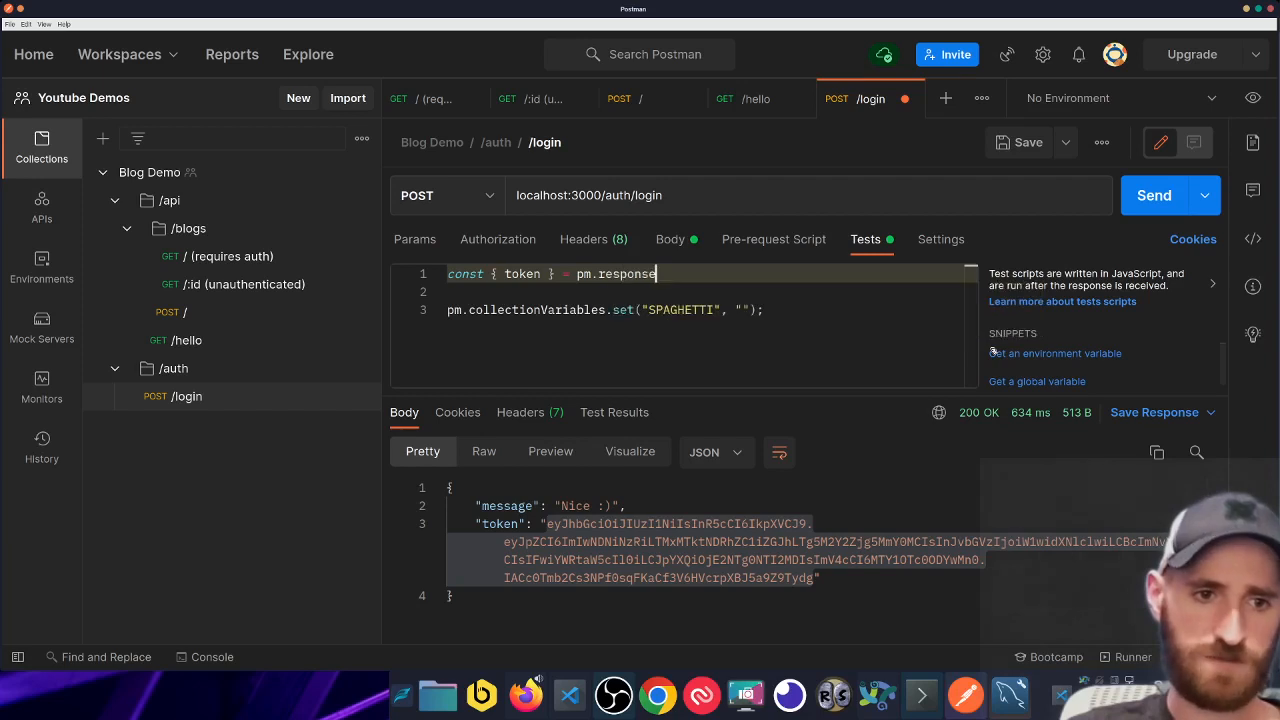
text(.js)
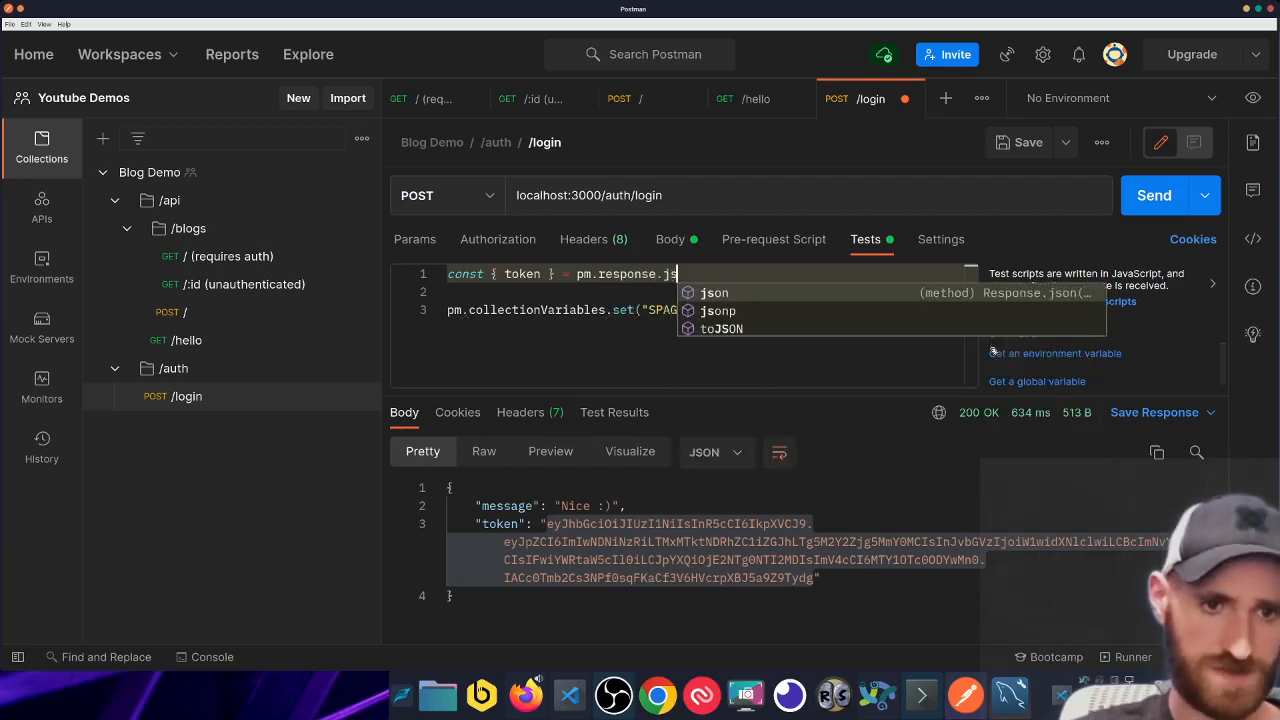
key(Tab)
text(();)
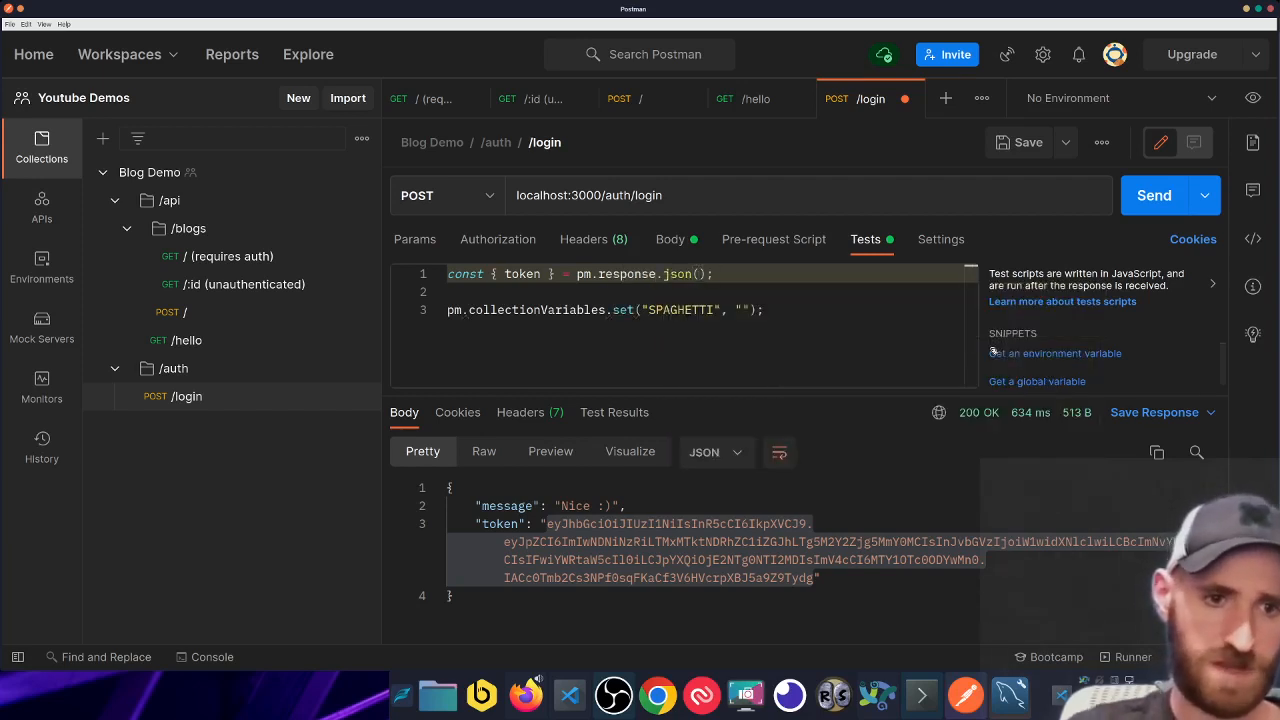
key(alt+shift+Left)
key(alt+shift+Left)
key(alt+shift+Left)
key(alt+shift+Left)
key(alt+shift+Left)
key(alt+shift+Left)
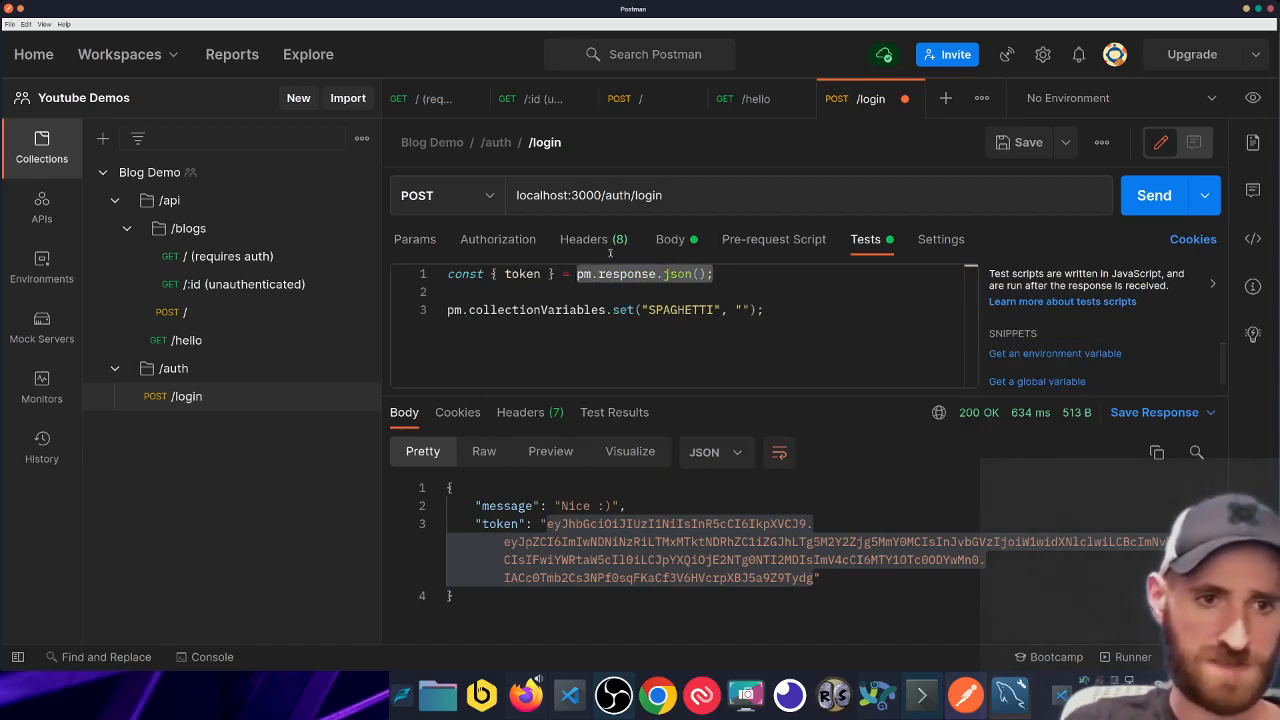
- Set SPAGHETTI's value to token, save, and resend /login to get a new token
drag(491, 274, 555, 274)
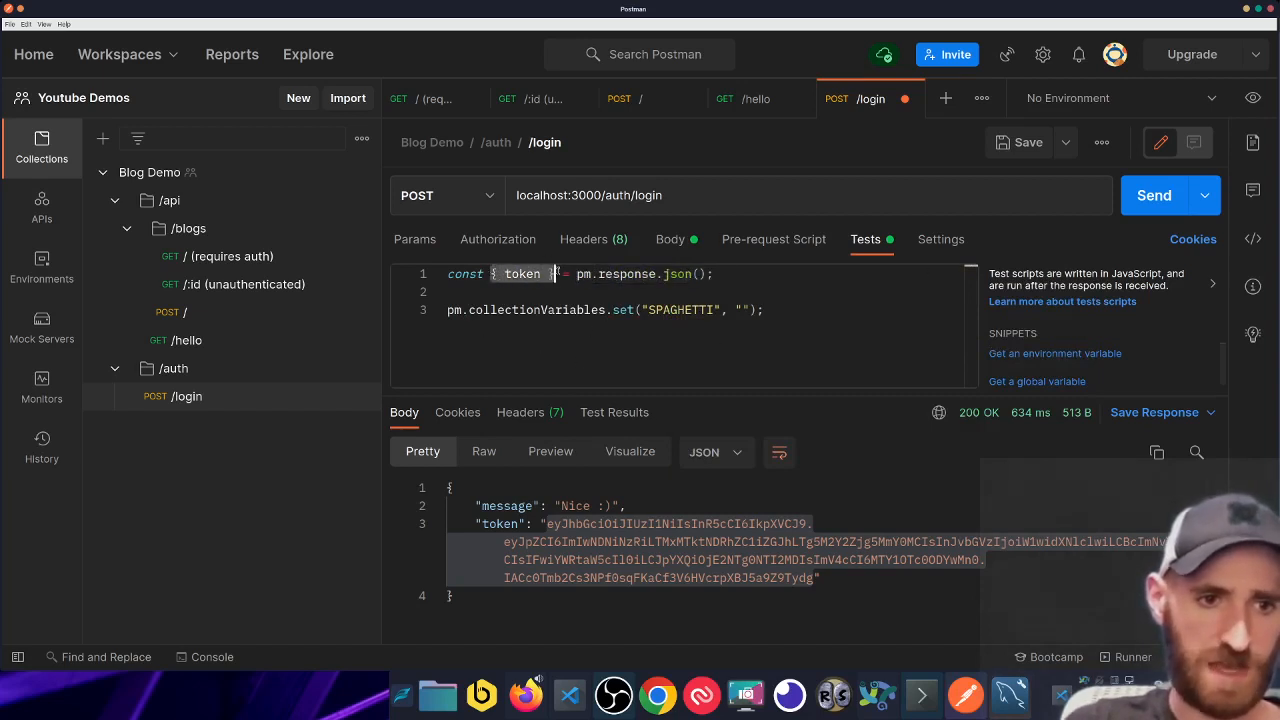
click(615, 310)
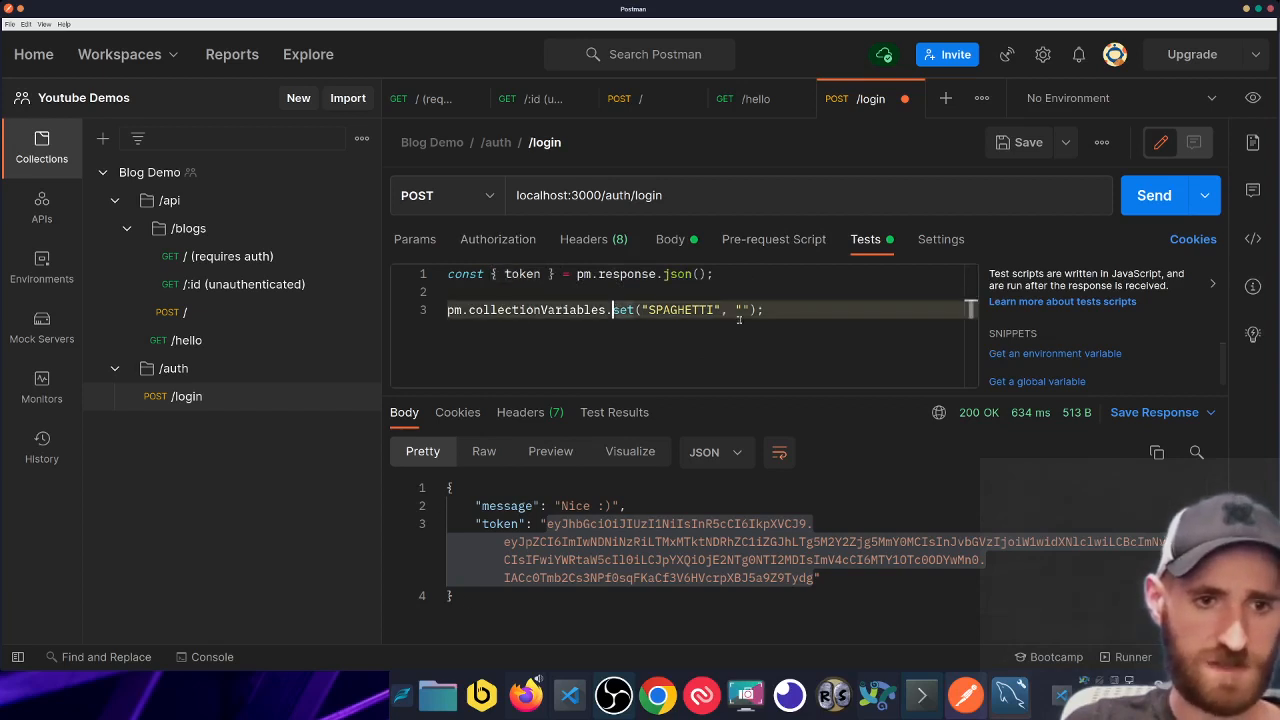
drag(735, 311, 750, 311)
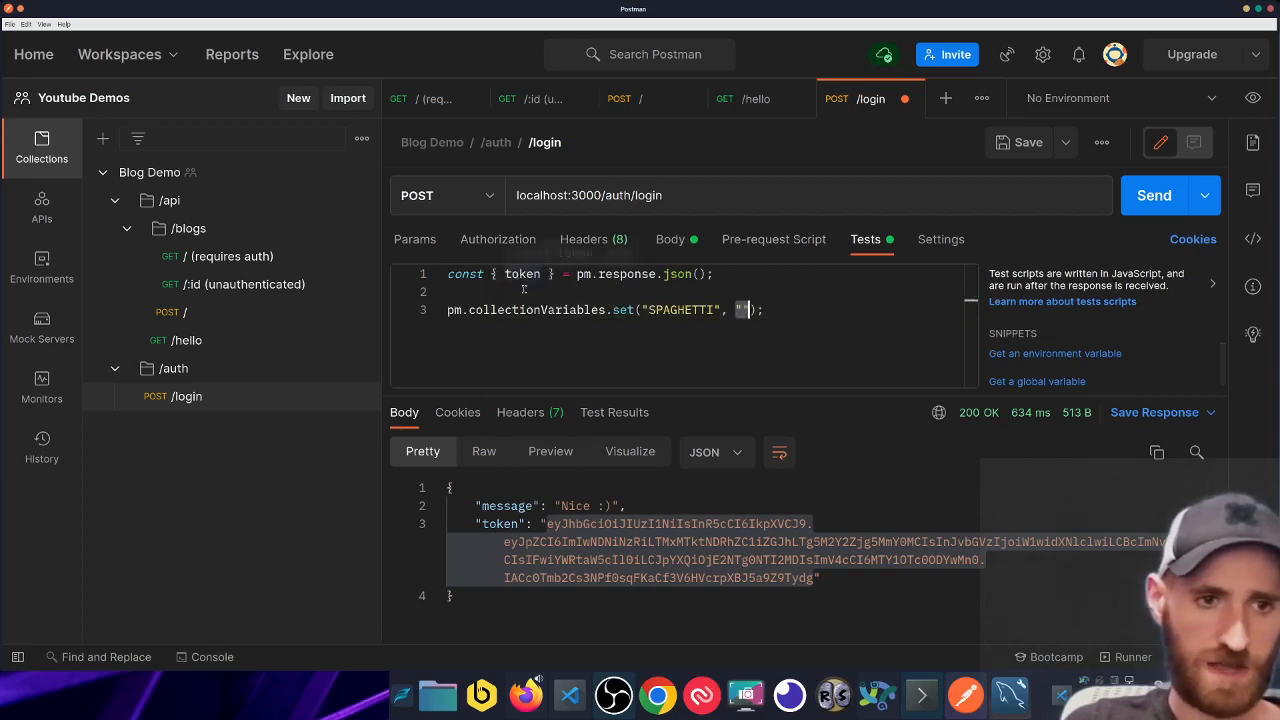
text(token)
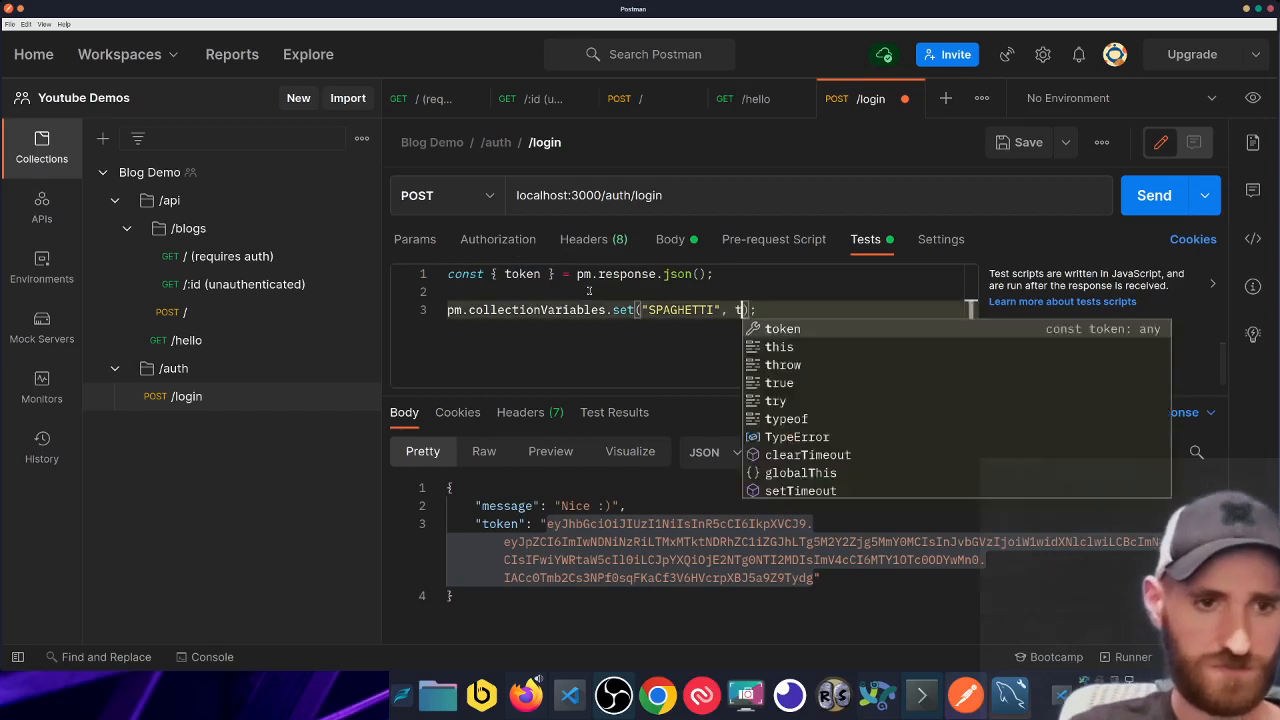
click(800, 309)
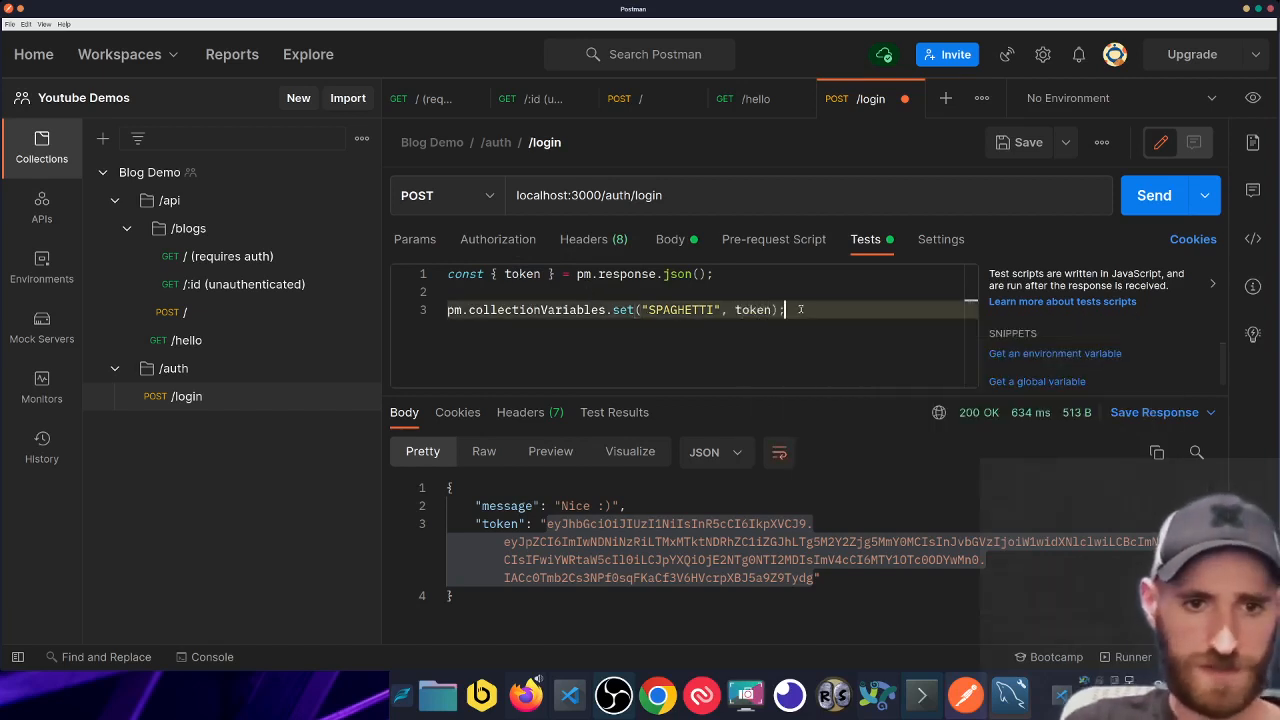
key(ctrl+s)
key(ctrl+Return)
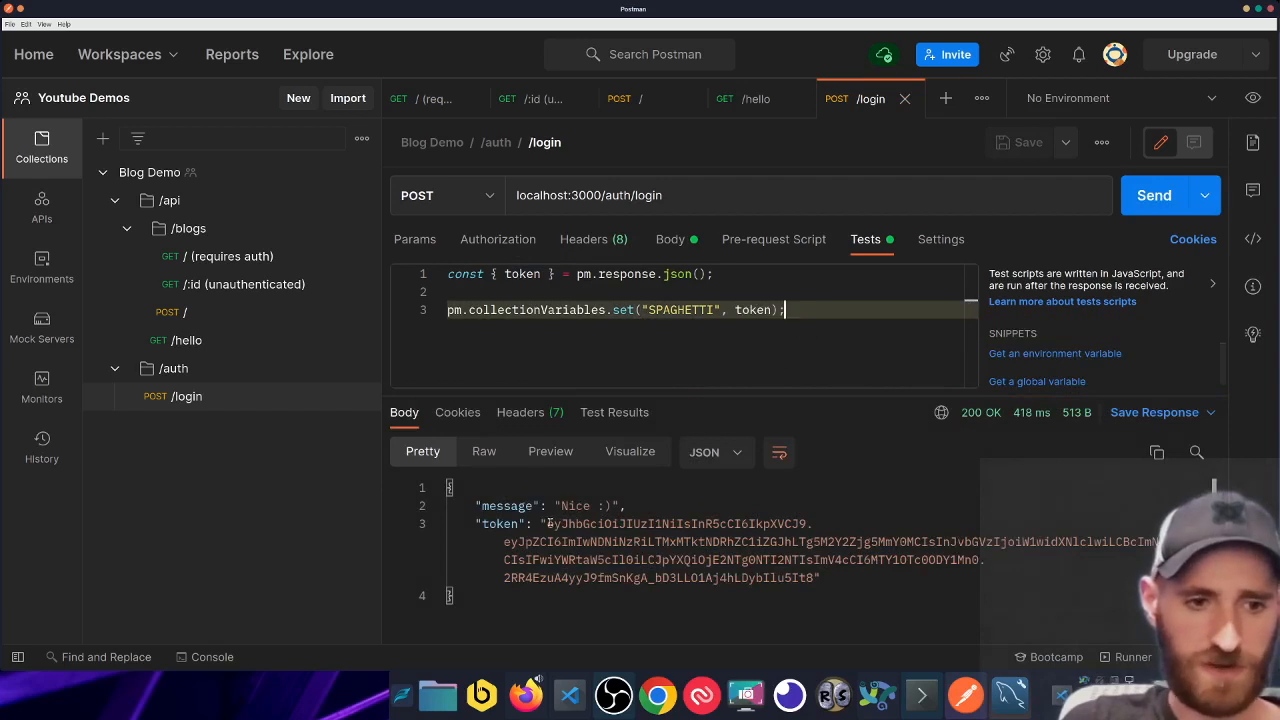
drag(549, 523, 816, 570)
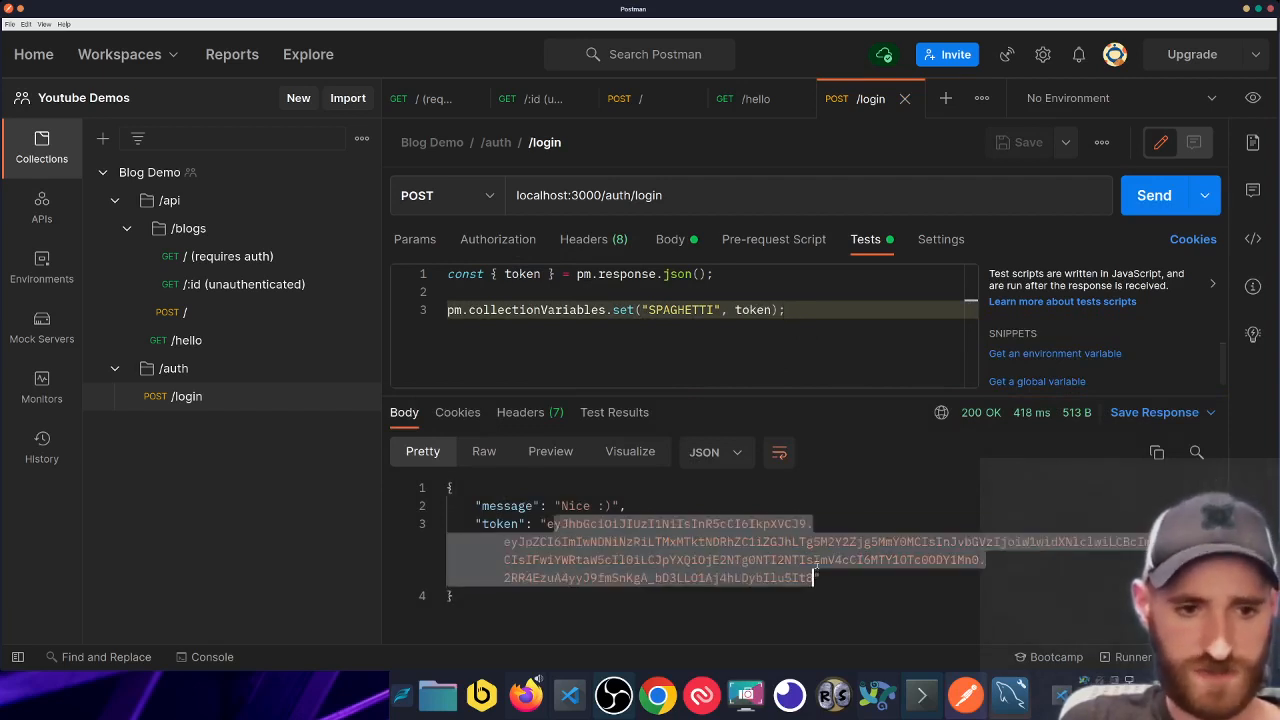
- Close the /login, / (requires auth), /:id and POST / request tabs
middle_click(869, 103)
middle_click(439, 98)
middle_click(438, 98)
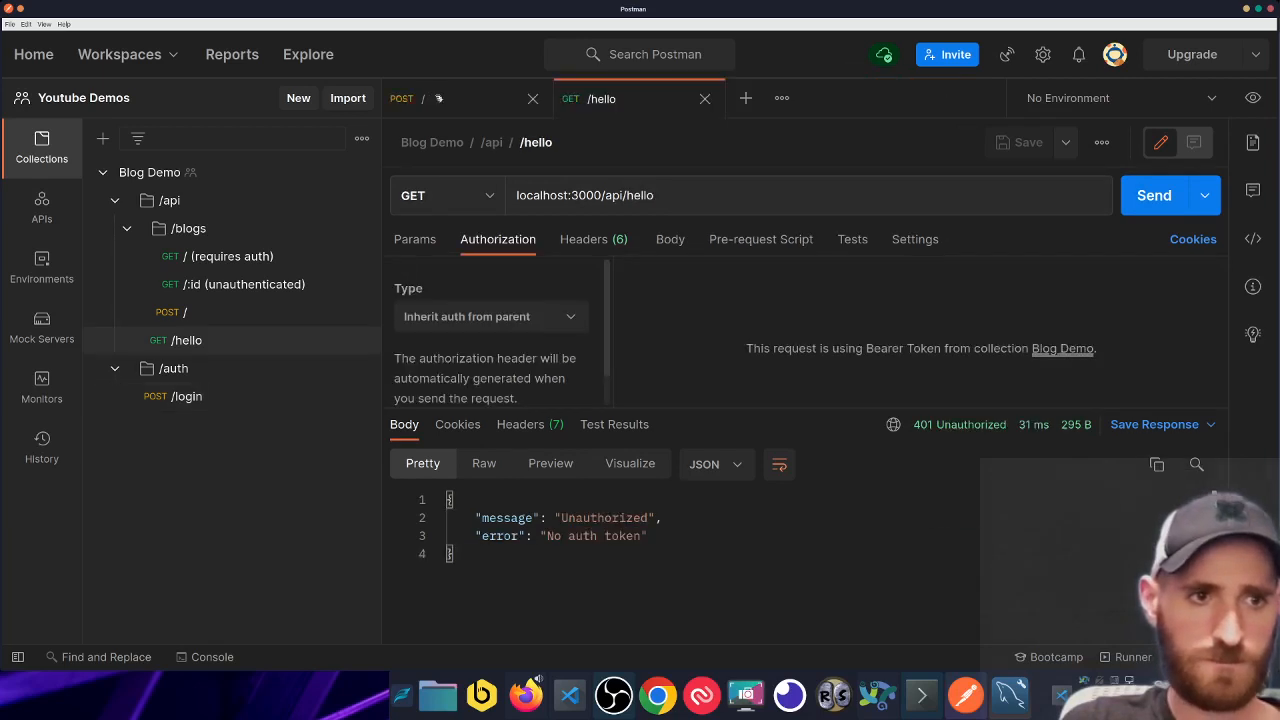
middle_click(452, 102)
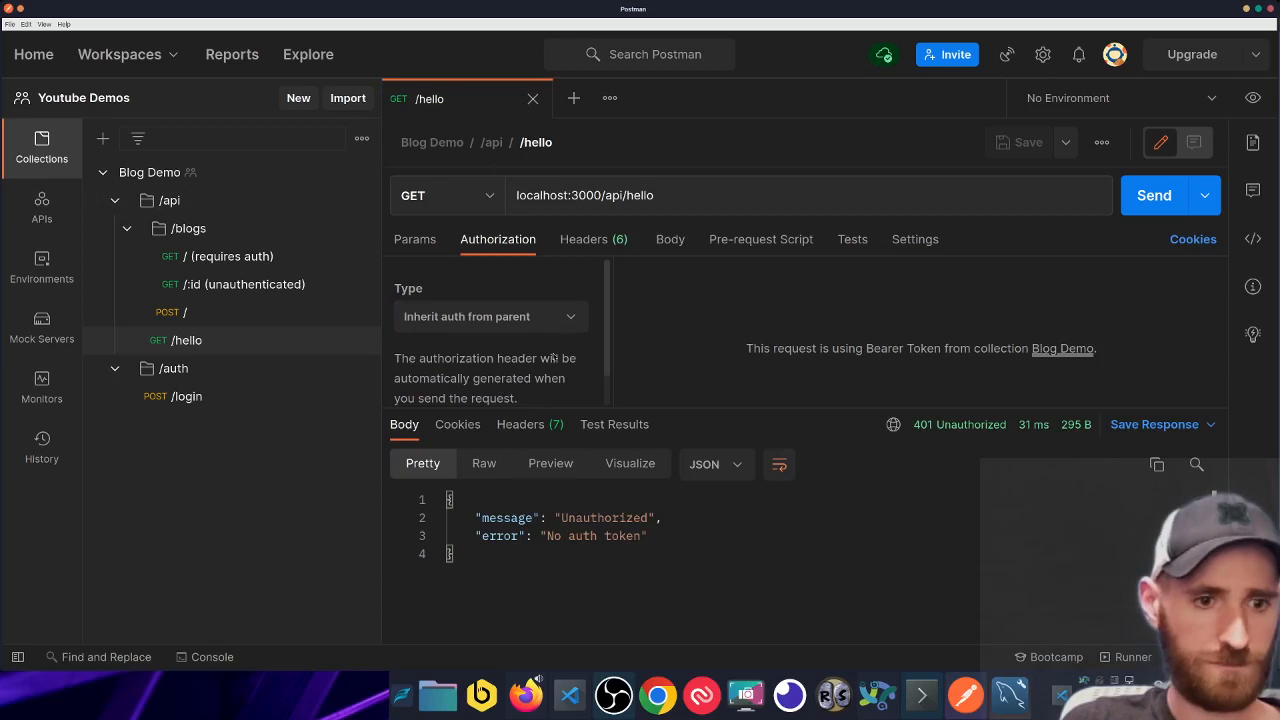
- Confirm the token in Blog Demo's SPAGHETTI variable, then return to the /hello request
click(252, 173)
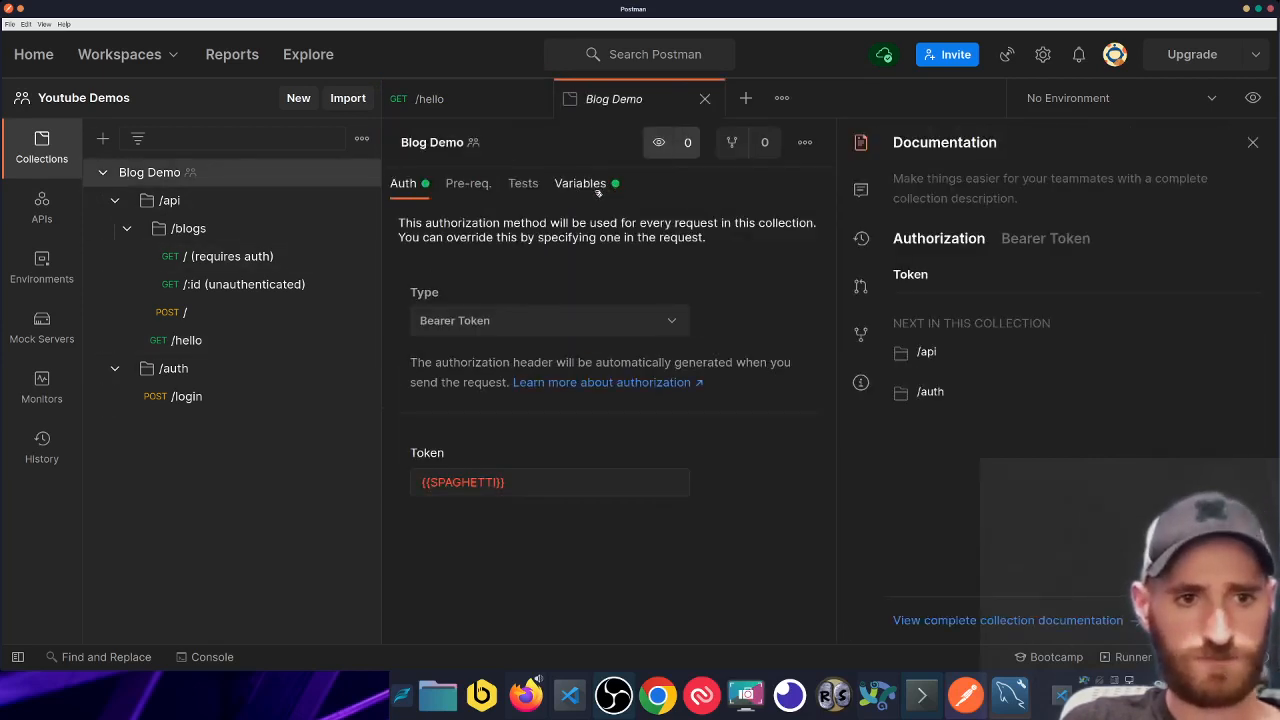
click(598, 190)
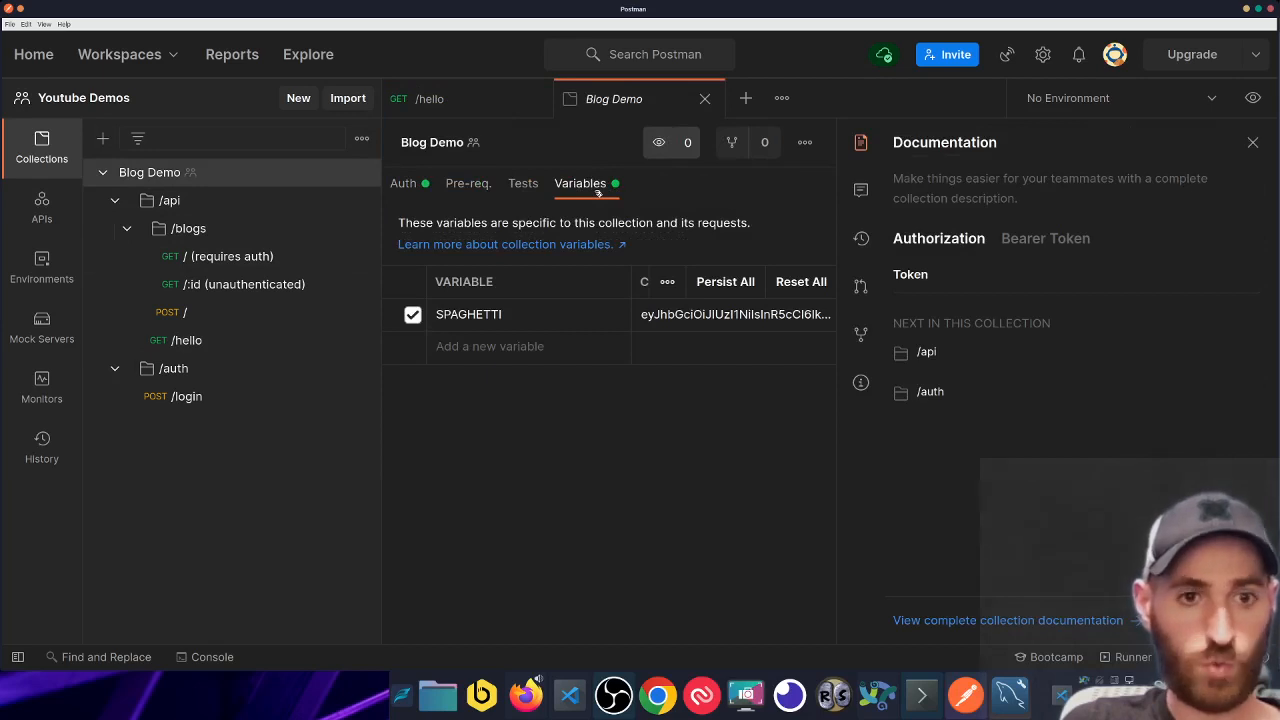
click(1252, 142)
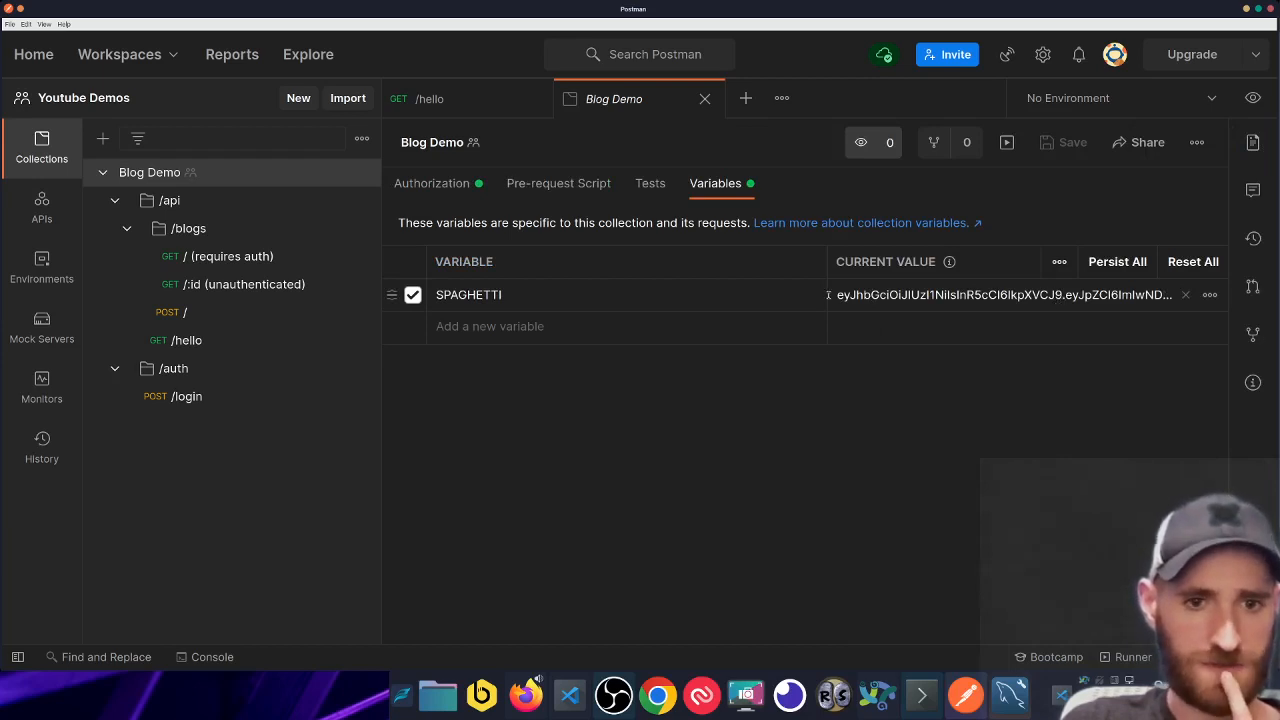
click(487, 105)
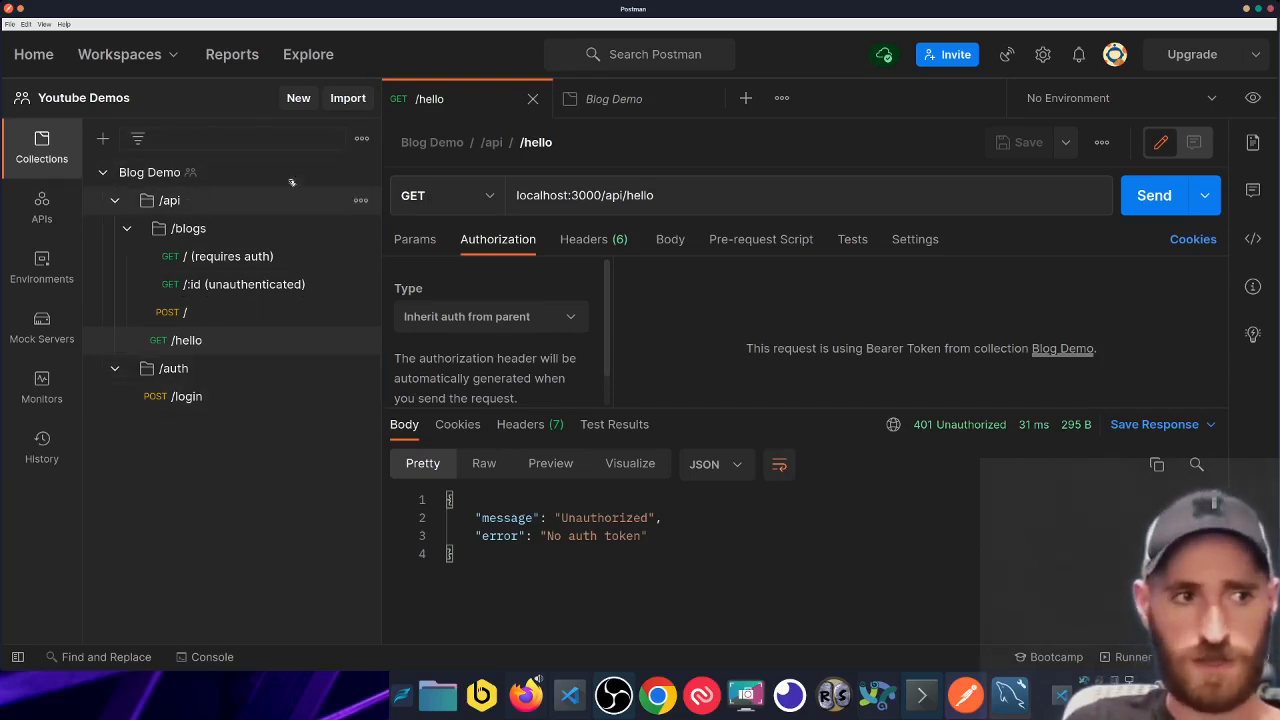
- Send /hello and see the greeting name come back as undefined
click(908, 192)
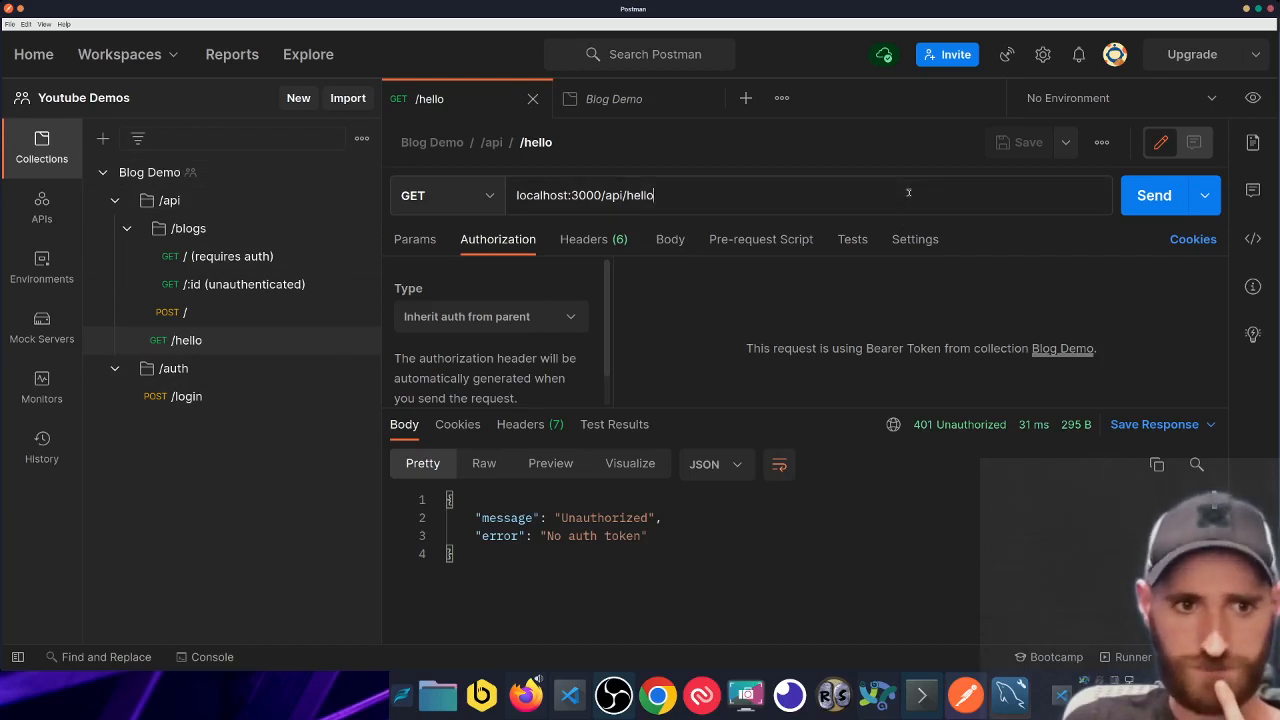
click(1152, 196)
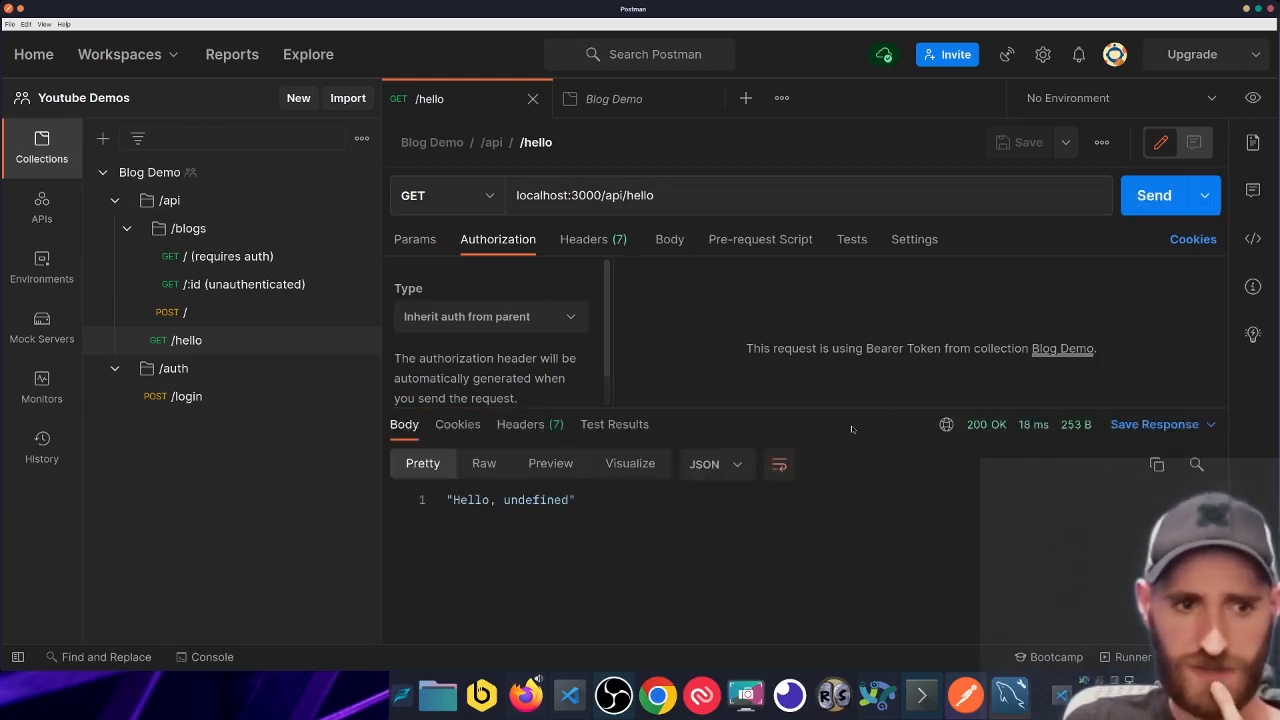
mouse_move(857, 417)
mouse_down()
mouse_move(859, 323)
mouse_move(878, 396)
mouse_move(866, 395)
mouse_up()
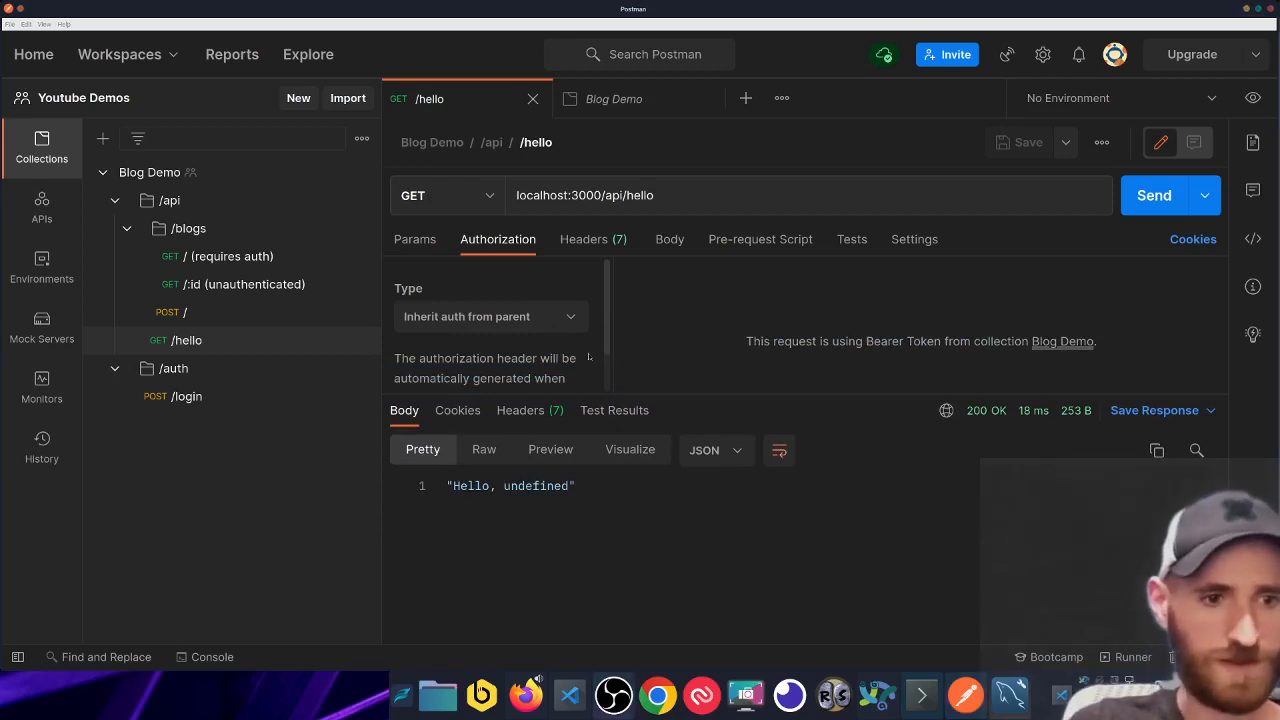
drag(504, 487, 571, 487)
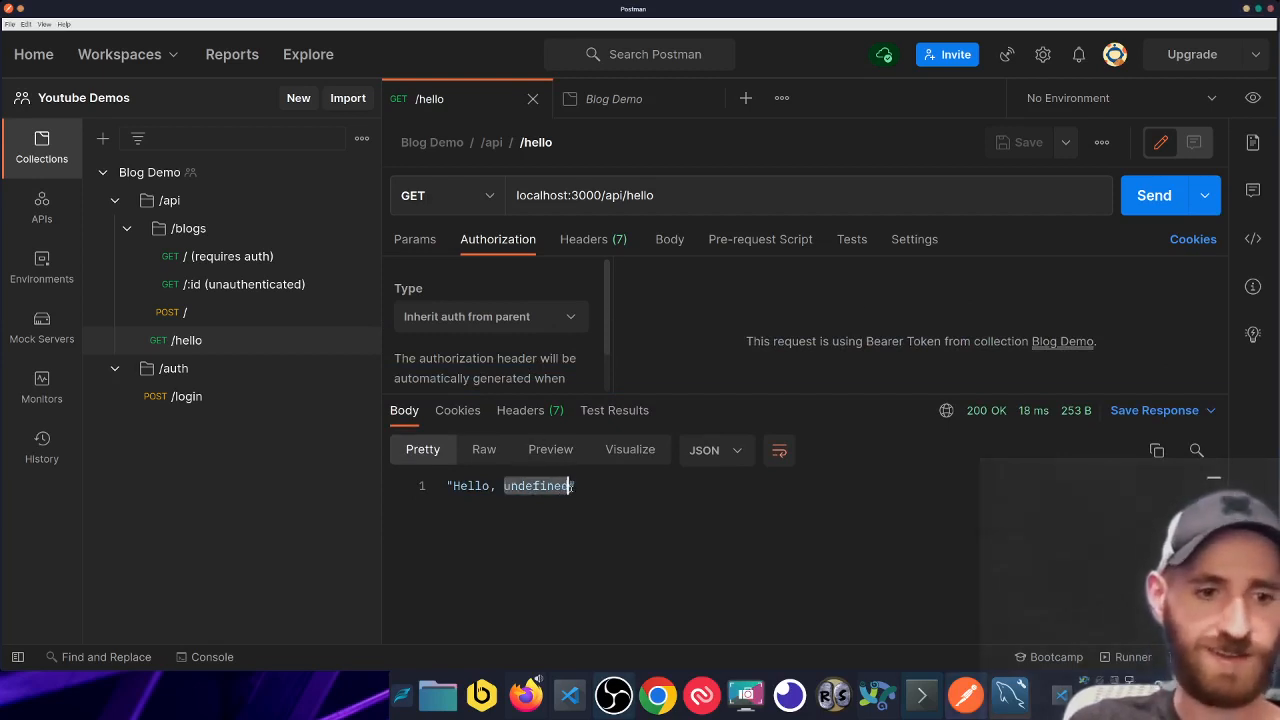
- Send /login for a token, then resend /hello to get a greeting with the user's e-mail
key(ctrl+Tab)
click(236, 400)
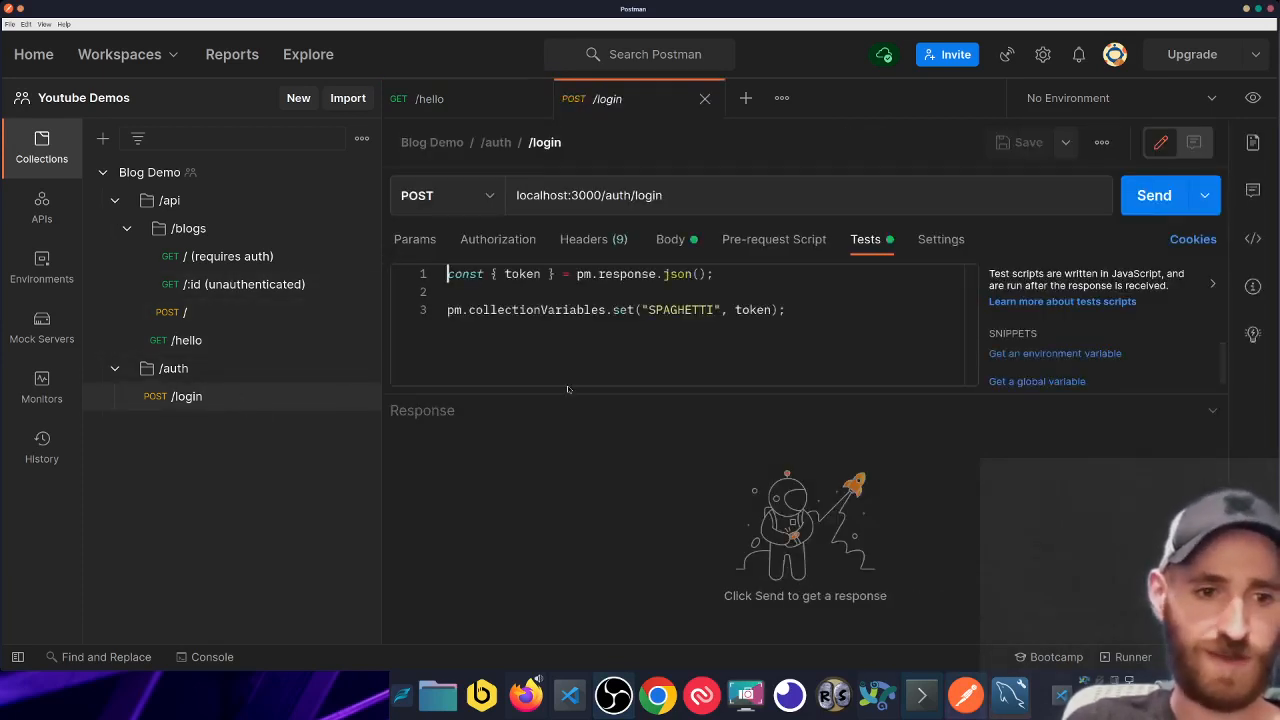
click(1165, 195)
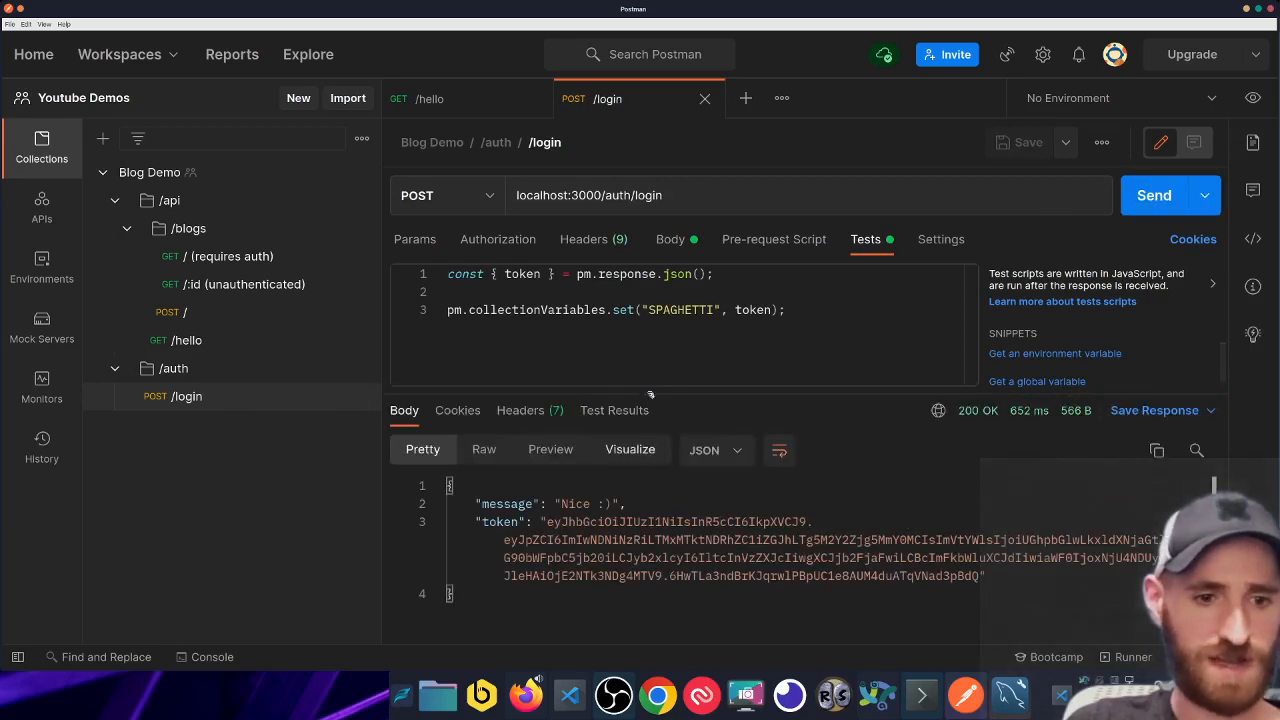
click(257, 338)
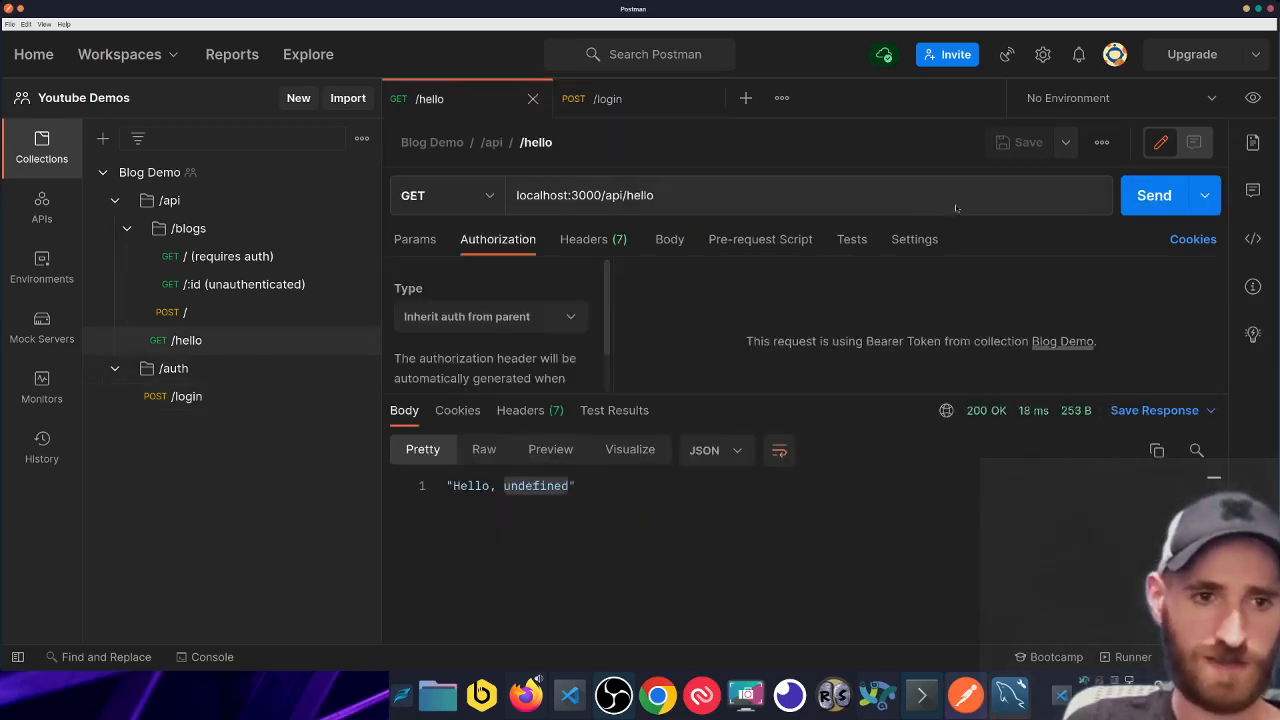
click(1155, 196)
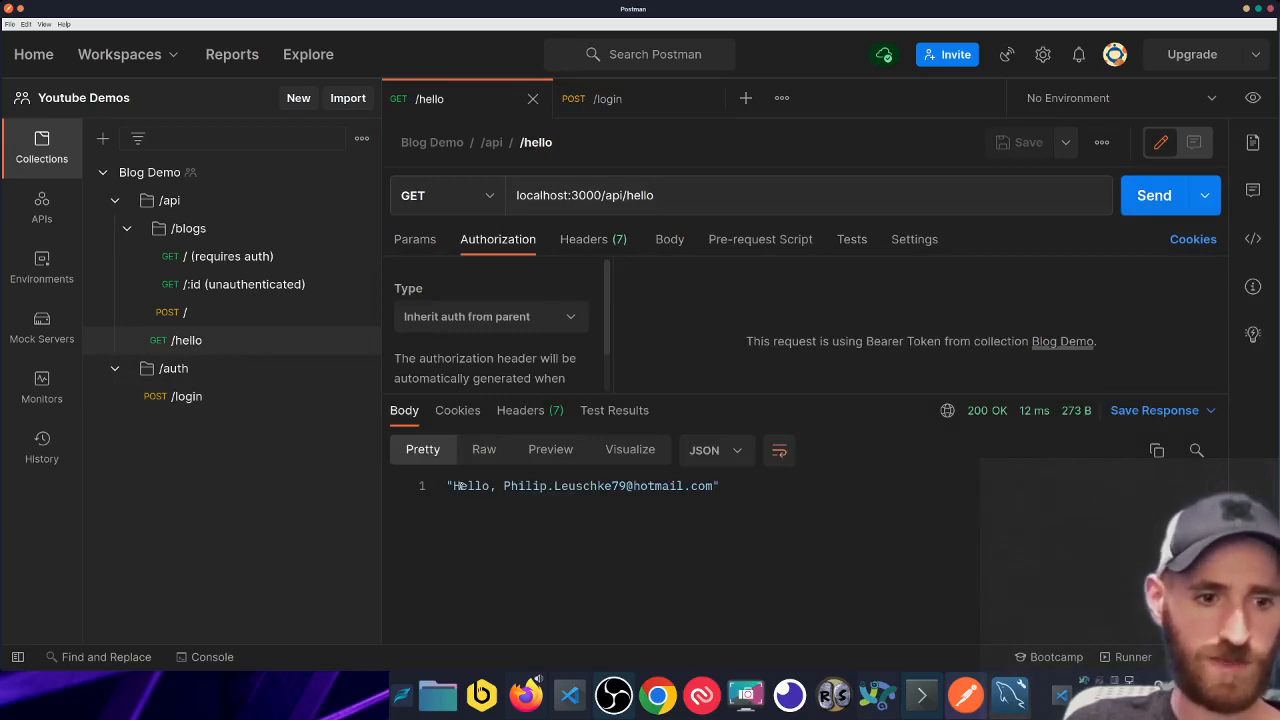
drag(454, 486, 714, 486)
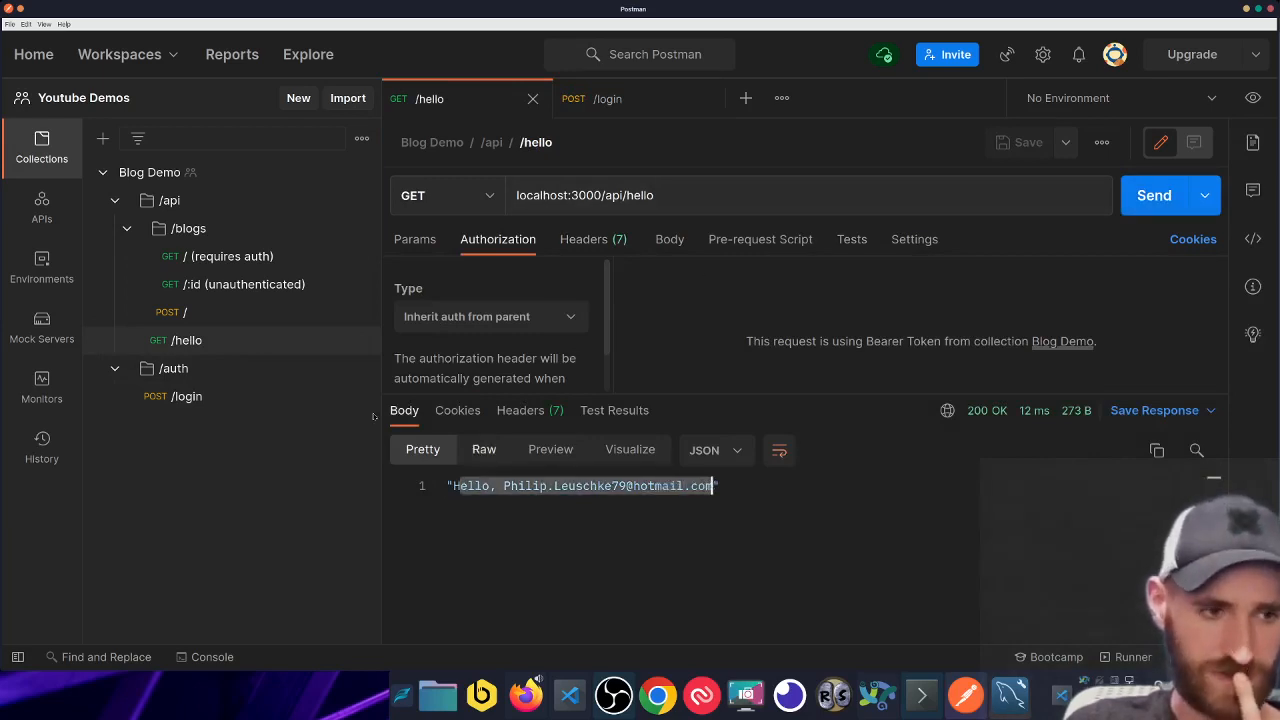
- Show the /login JSON body and select its e-mail value
click(220, 399)
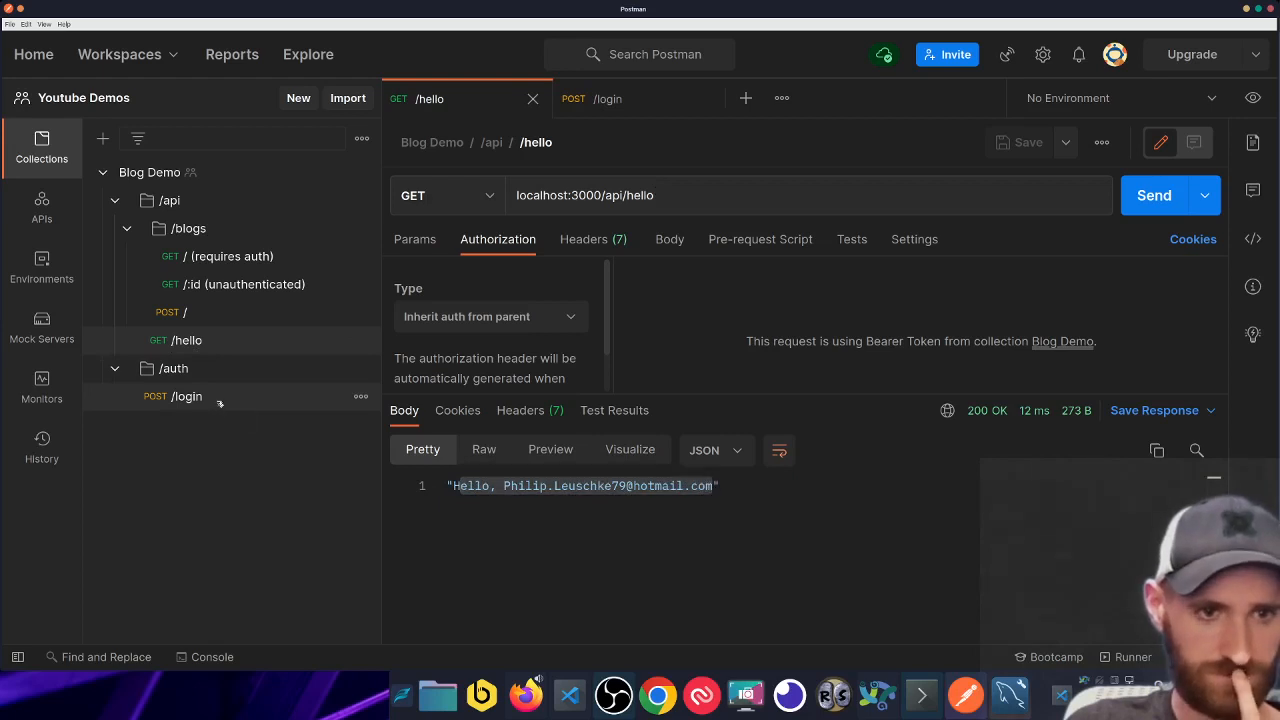
click(670, 239)
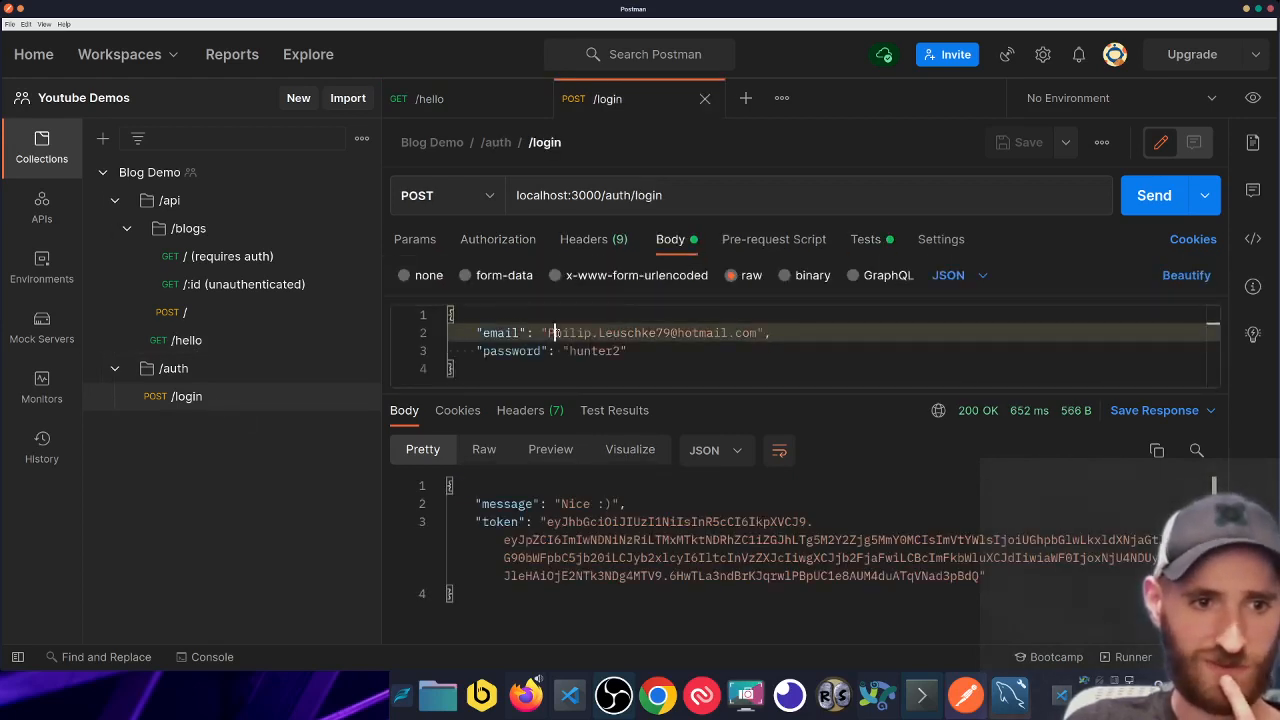
drag(548, 332, 758, 332)
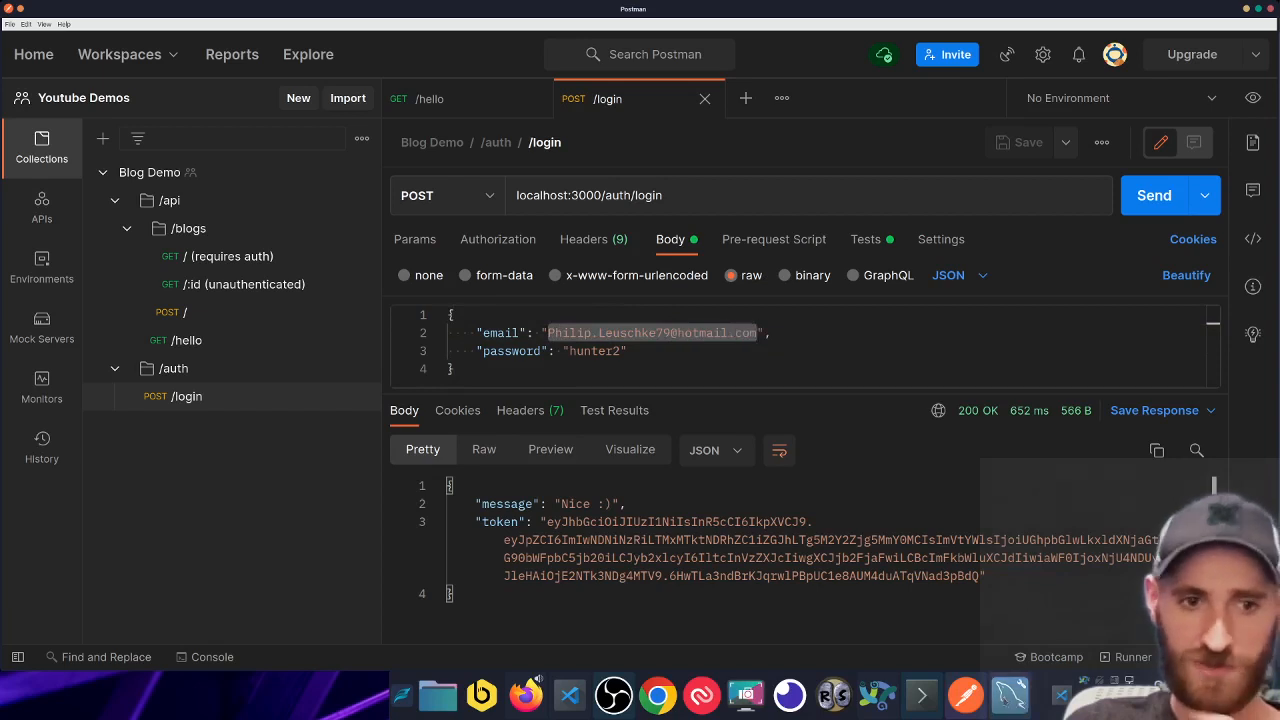
- Bring MySQL Workbench forward and dismiss its Connect to MySQL Server password prompt
mouse_move(1004, 698)
click(1010, 620)
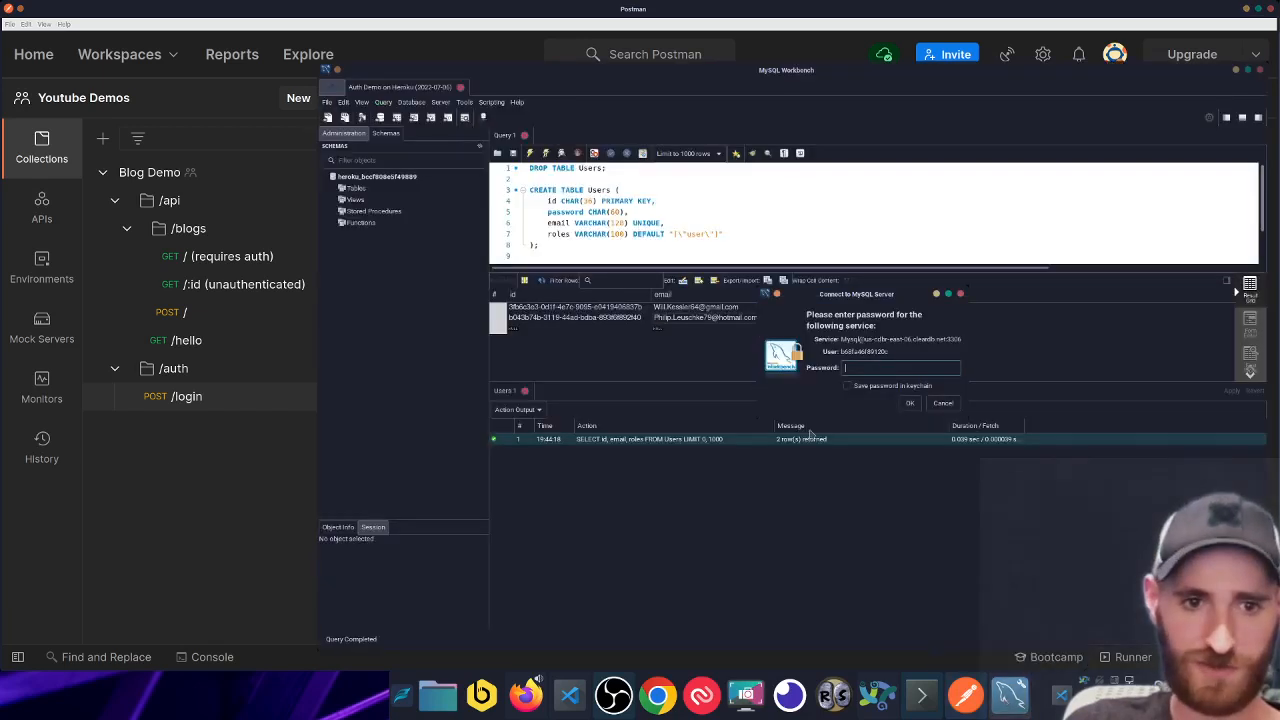
click(961, 296)
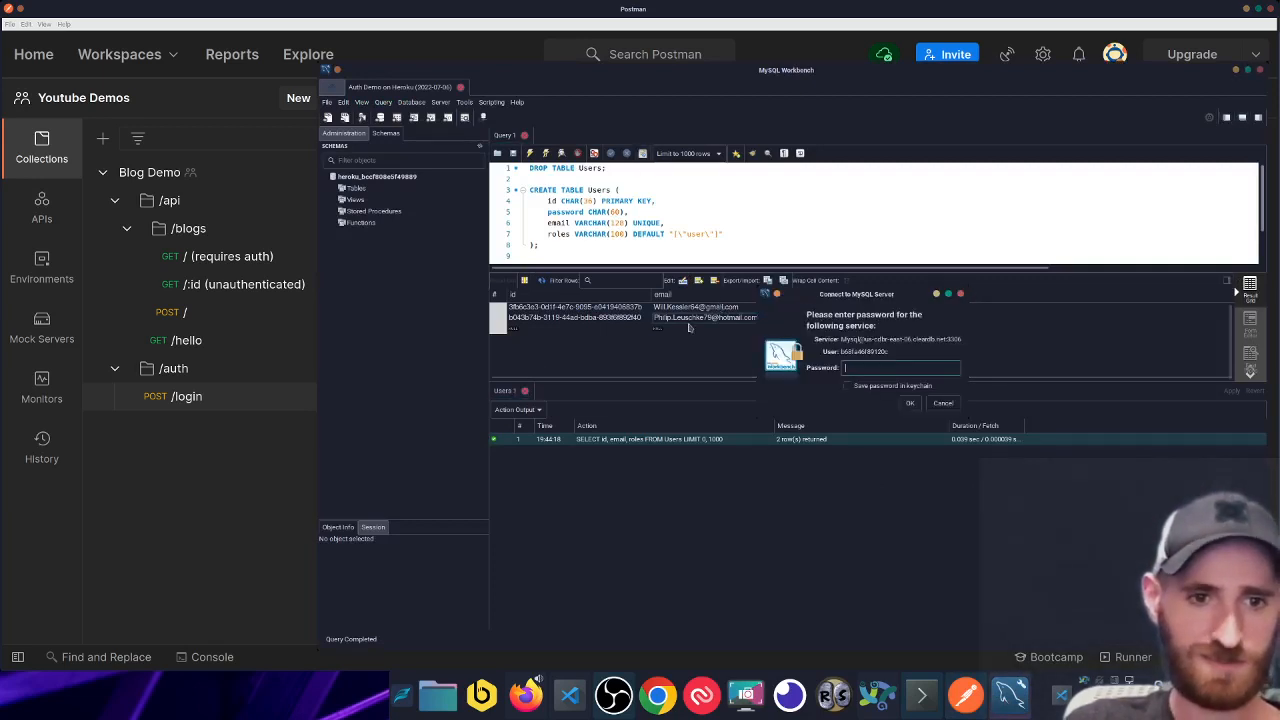
click(961, 296)
- Copy the first user's e-mail from the Users results and select the e-mail in Postman's /login body
click(681, 308)
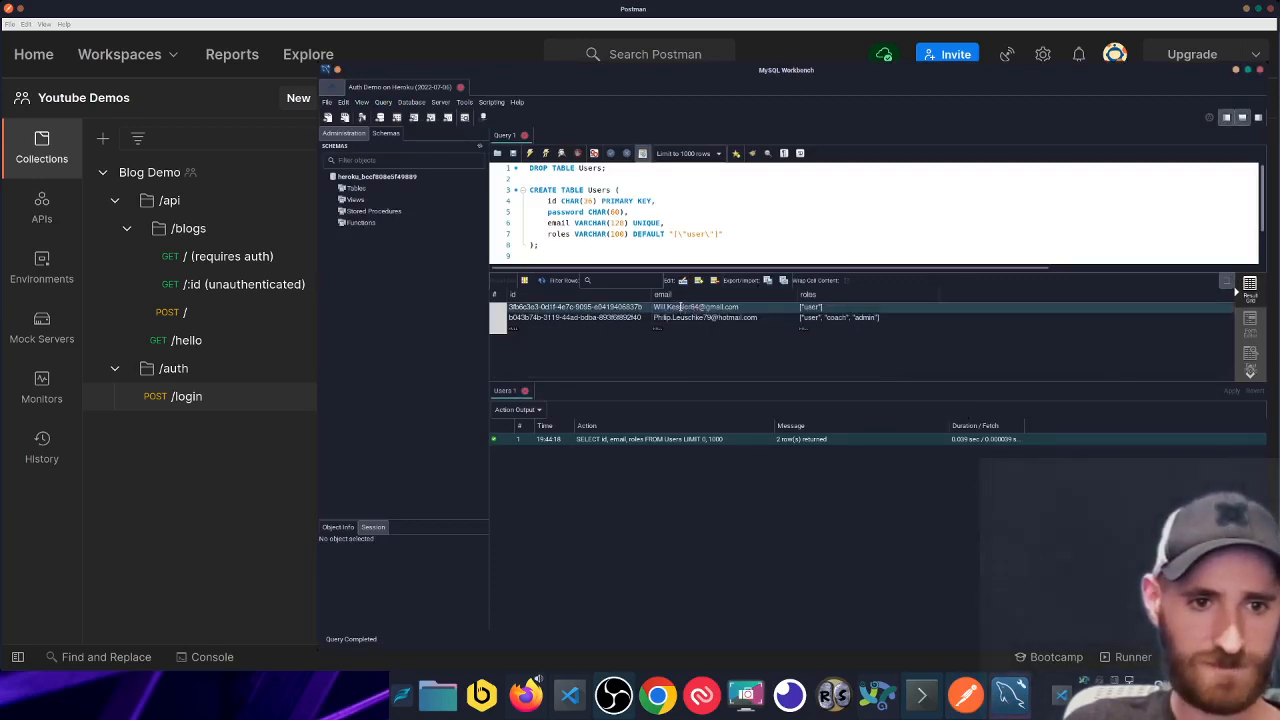
click(682, 309)
right_click(681, 307)
click(698, 329)
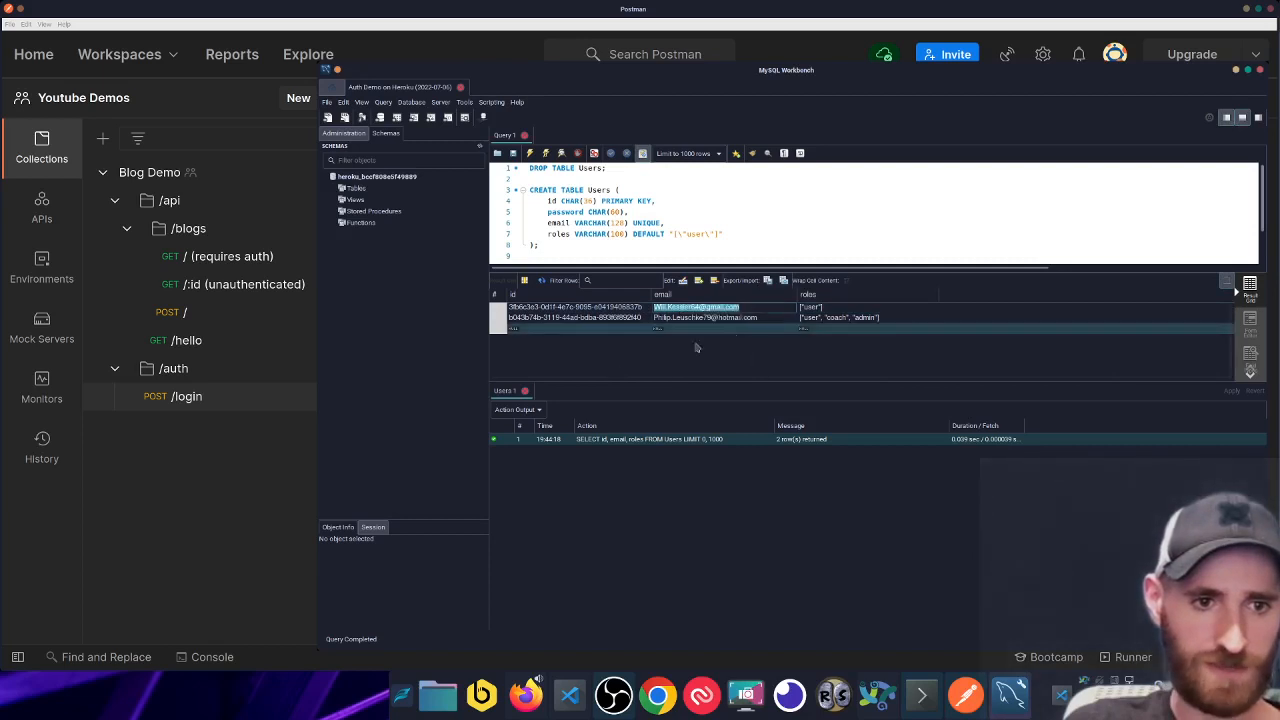
click(275, 470)
drag(548, 333, 757, 333)
- Paste the other user's e-mail into the /login body, send it for a fresh token, and save
key(super+v)
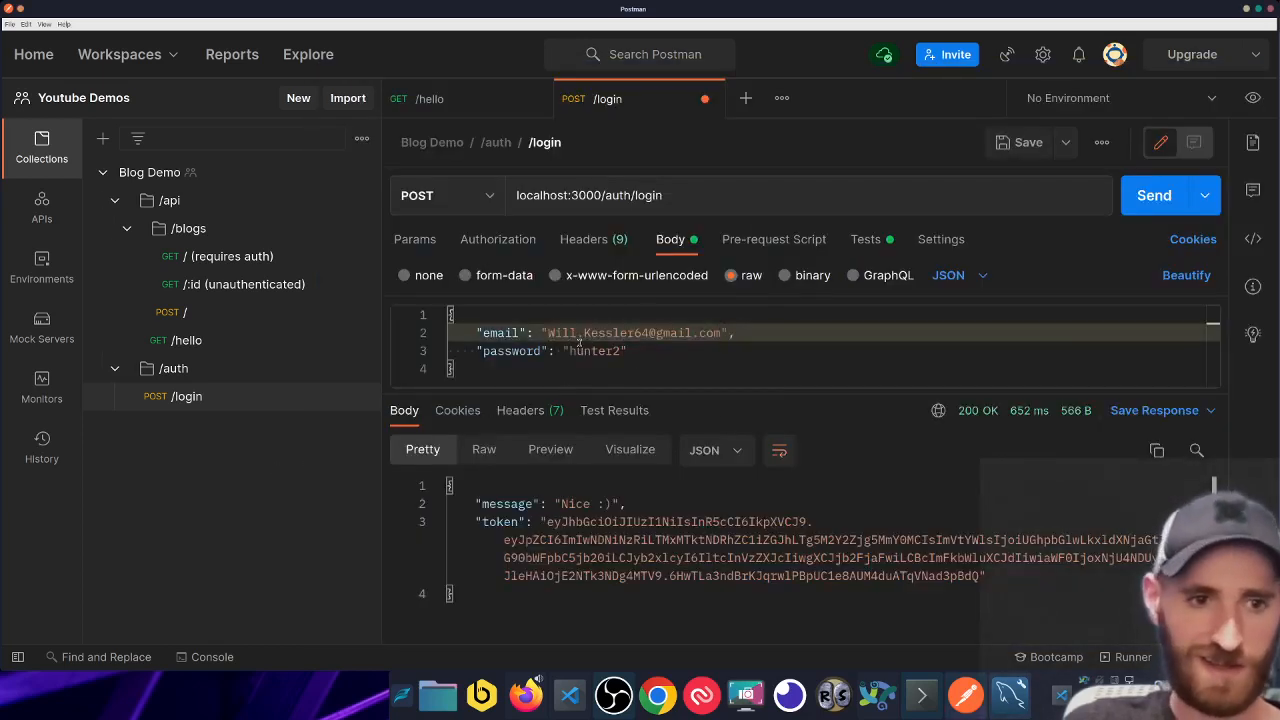
drag(628, 351, 562, 350)
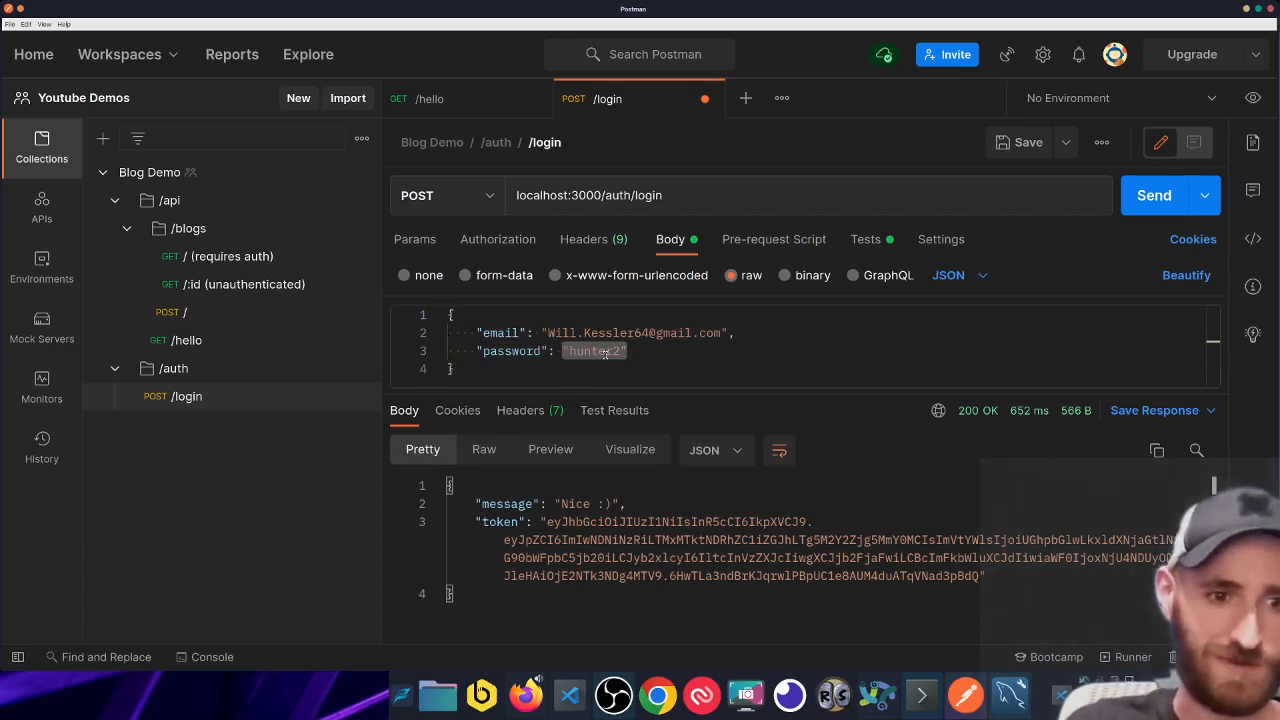
key(super+Return)
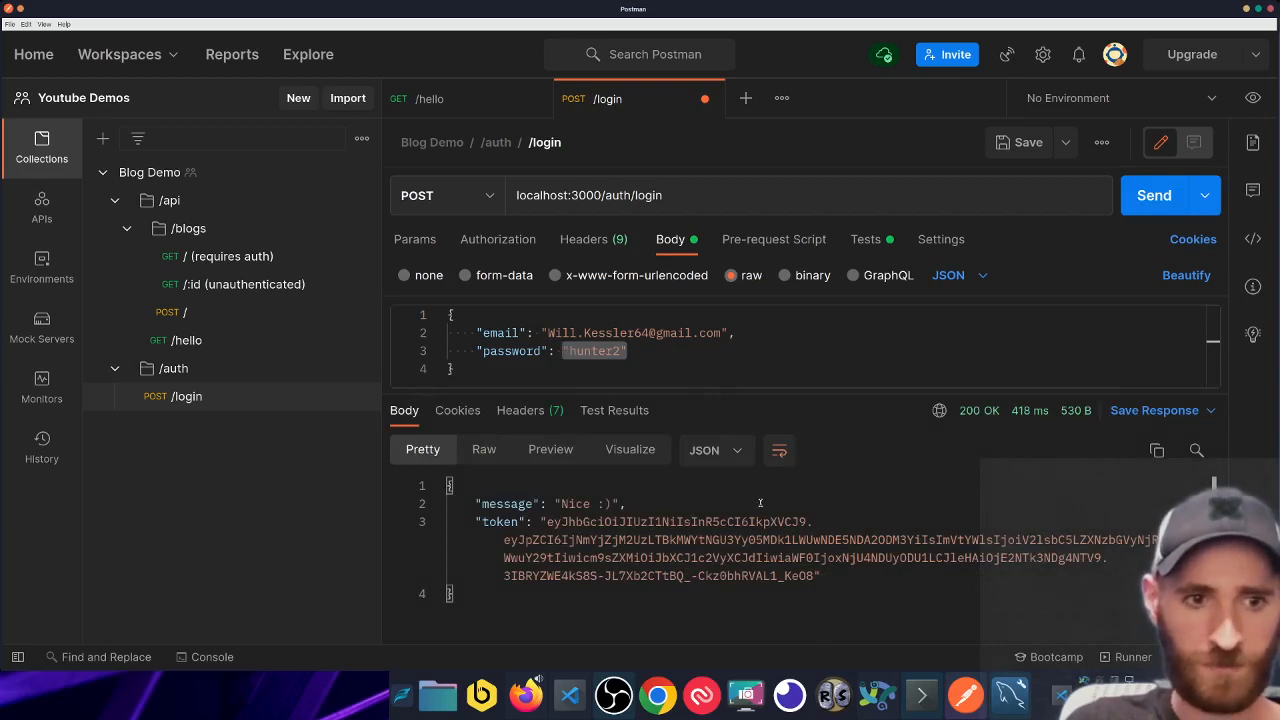
key(super+s)
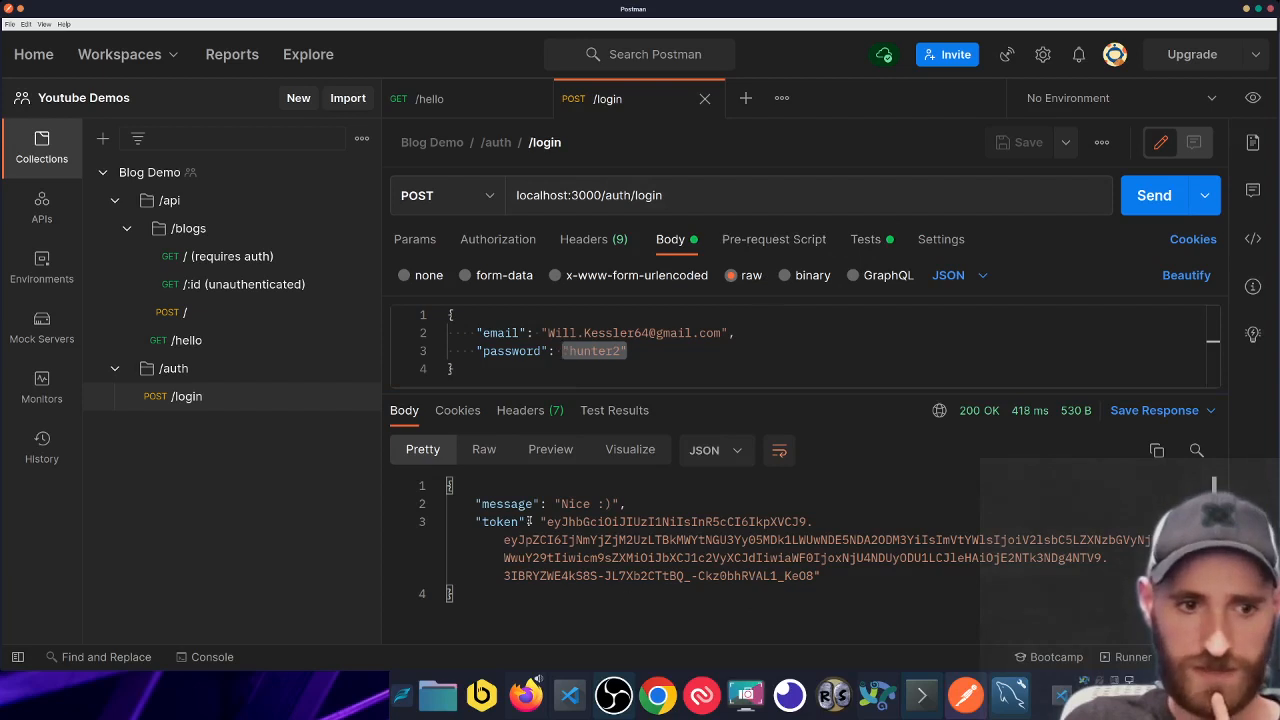
click(879, 240)
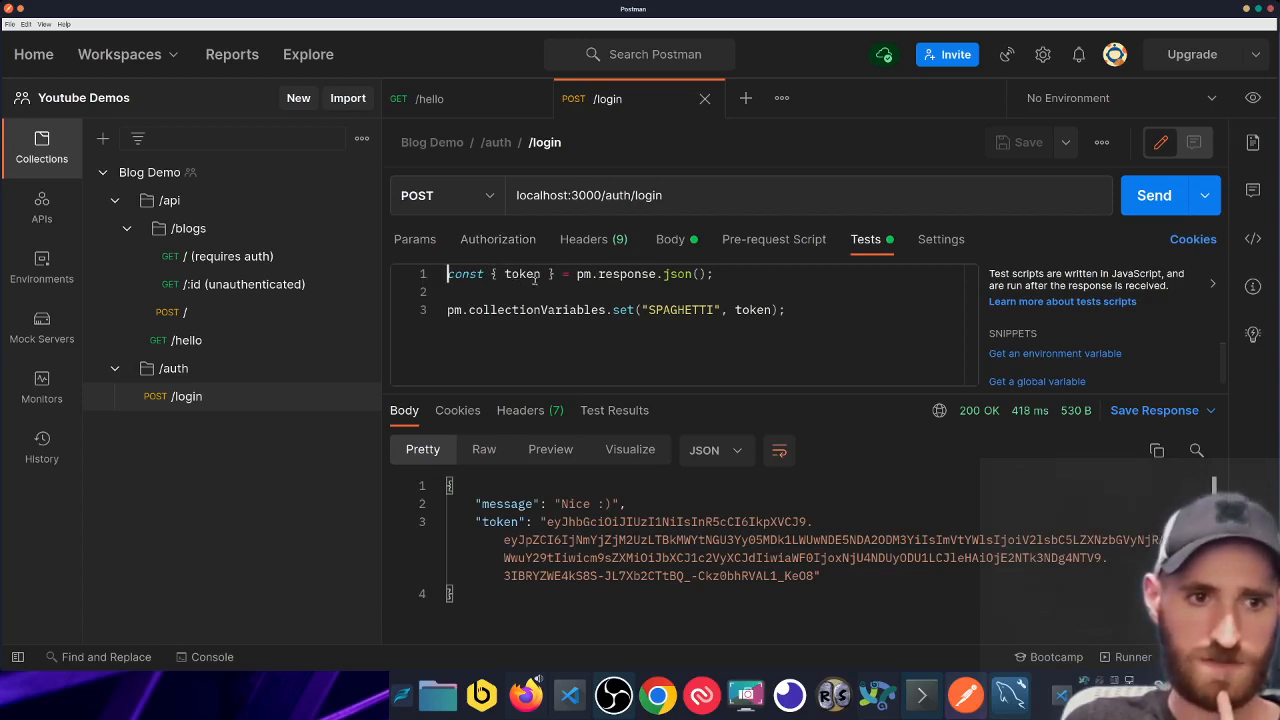
- Verify Blog Demo's SPAGHETTI variable and {{SPAGHETTI}} bearer auth, then resend /hello to greet the new user
drag(785, 310, 634, 310)
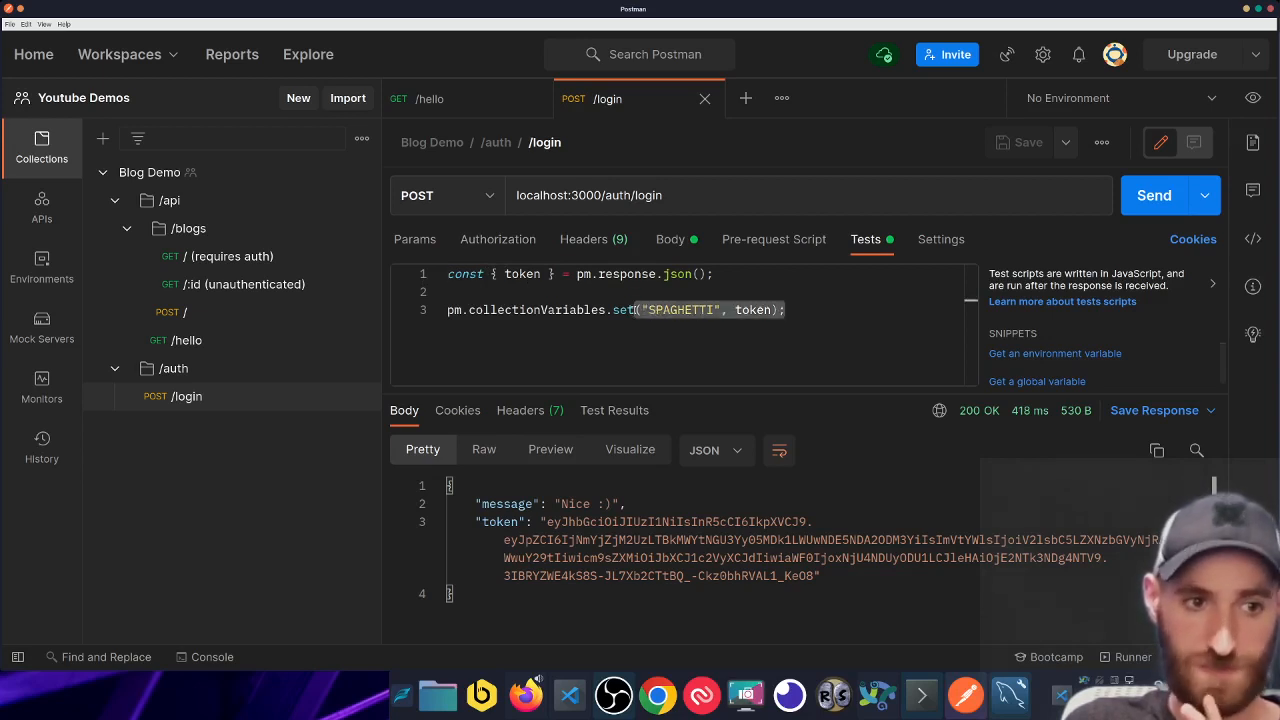
click(298, 176)
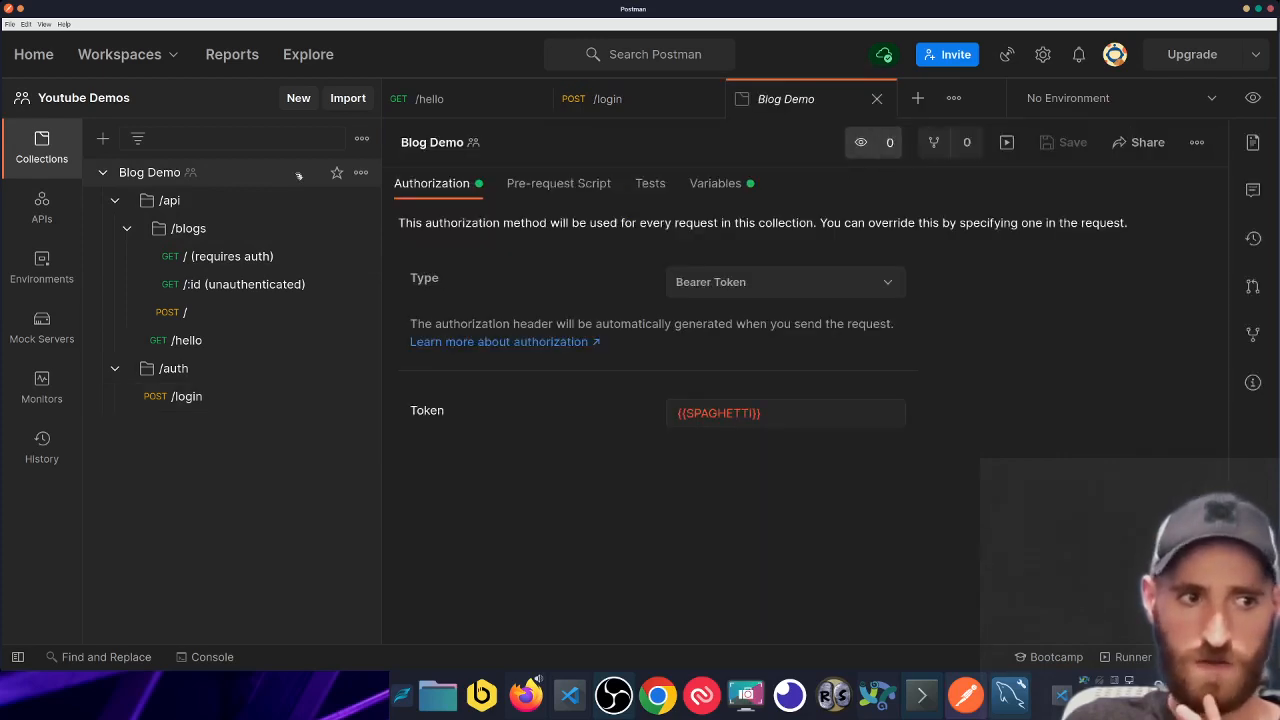
click(720, 190)
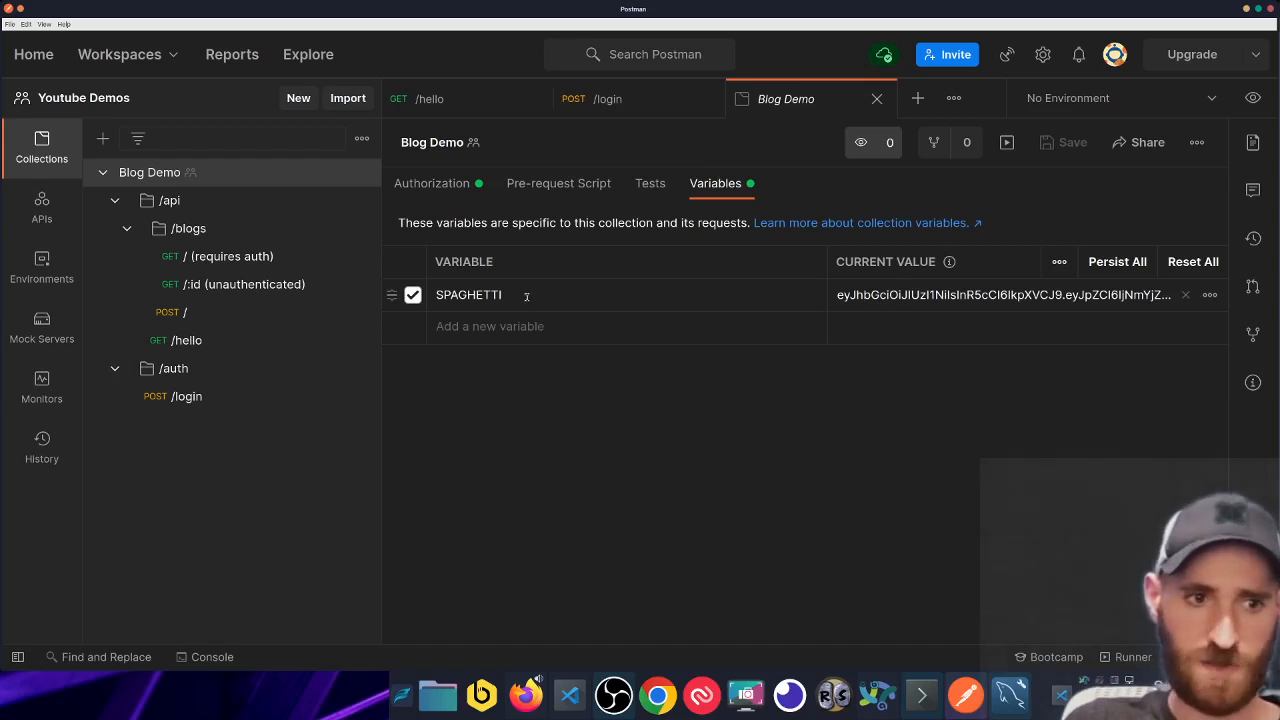
click(463, 188)
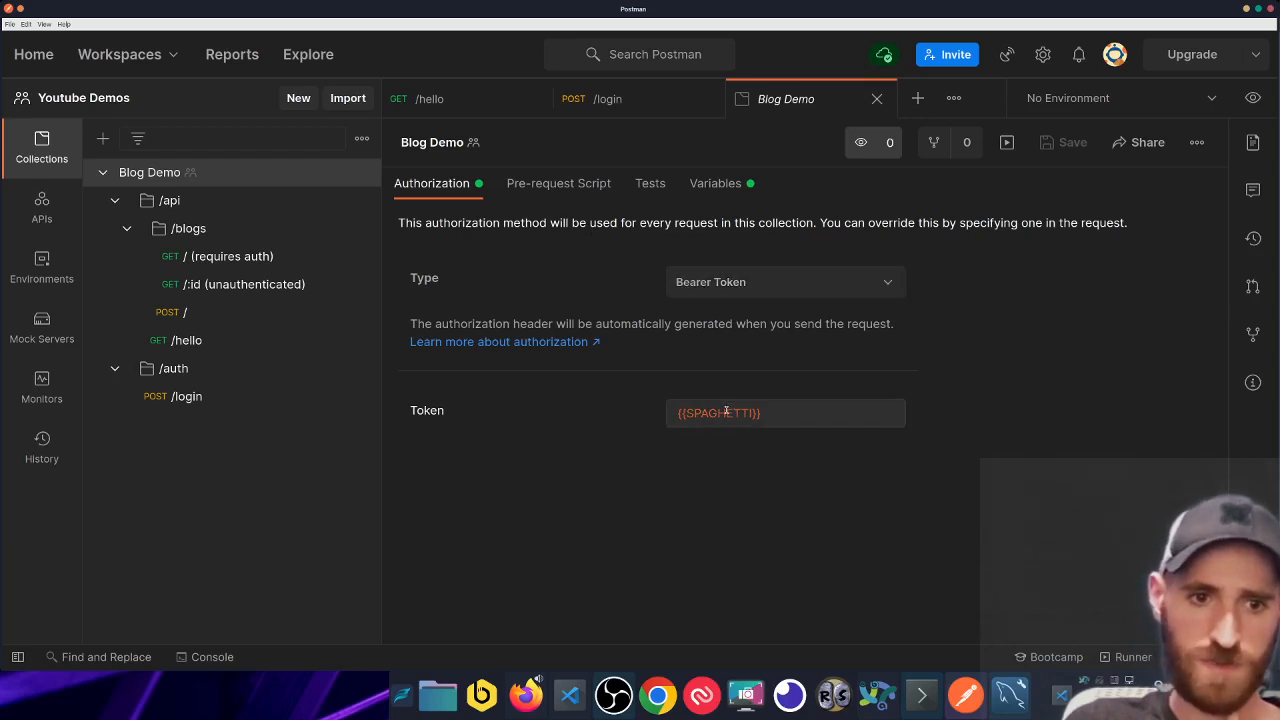
mouse_move(726, 412)
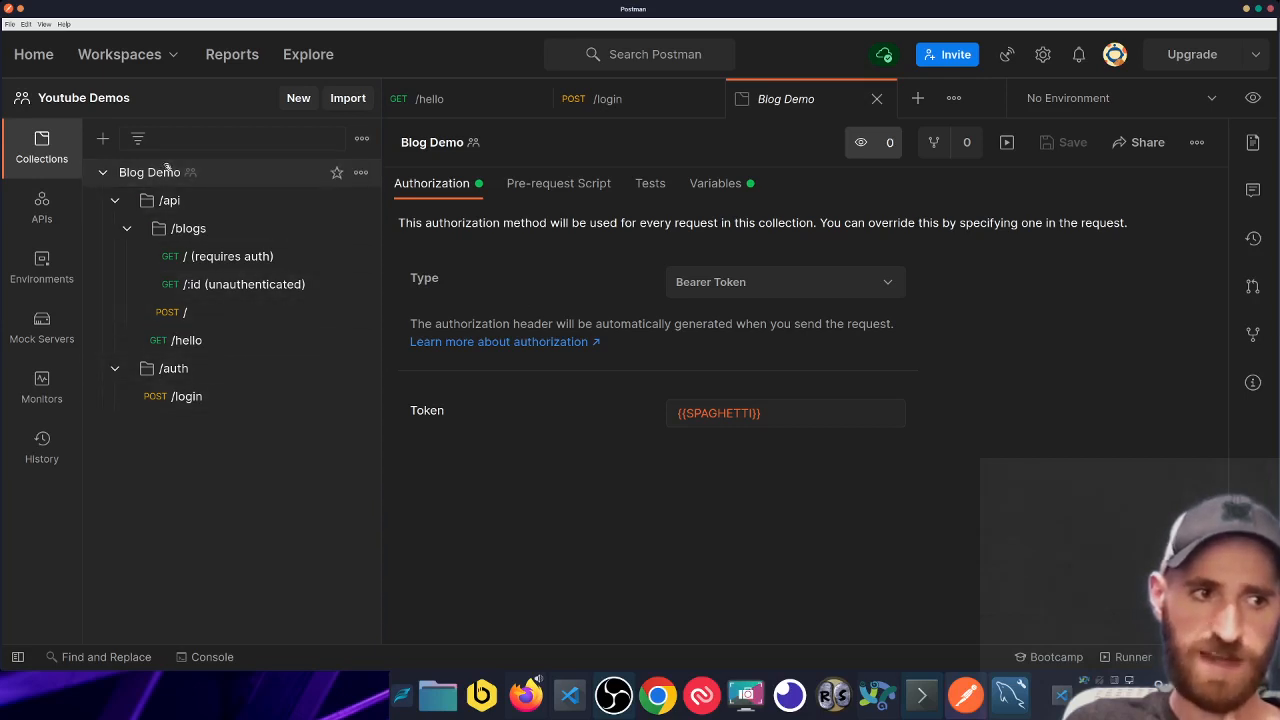
click(202, 342)
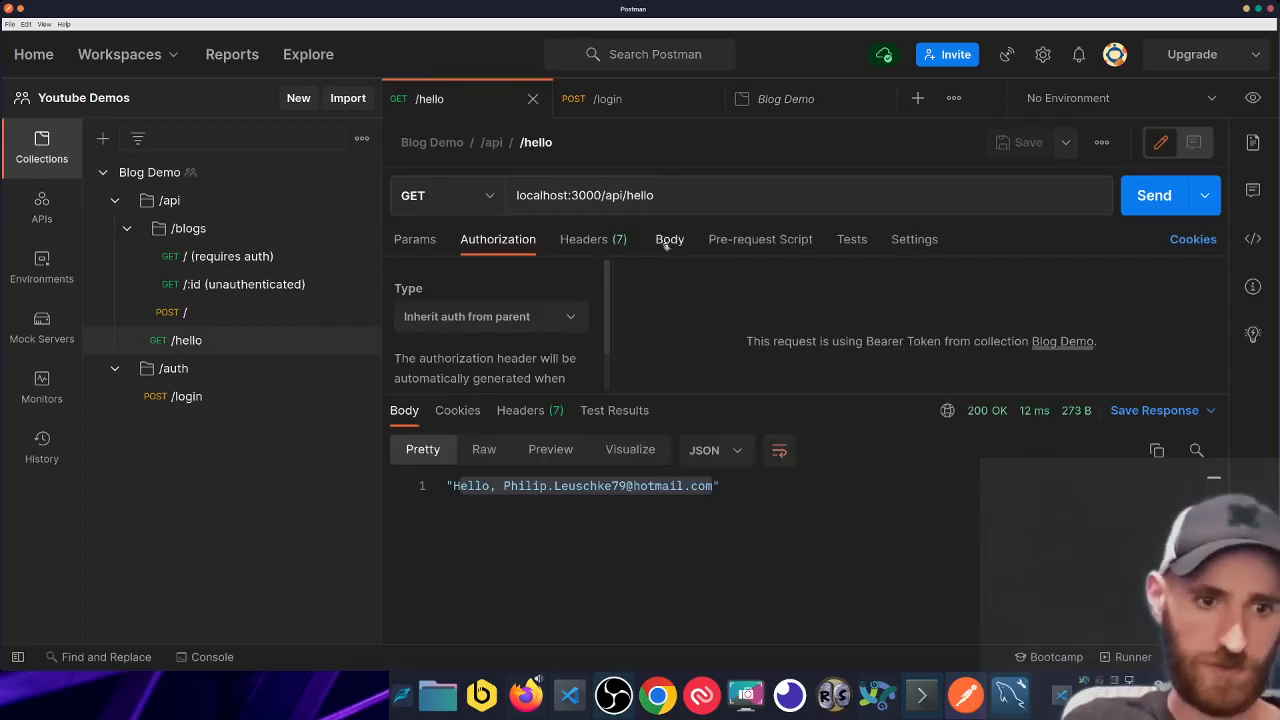
click(1139, 198)
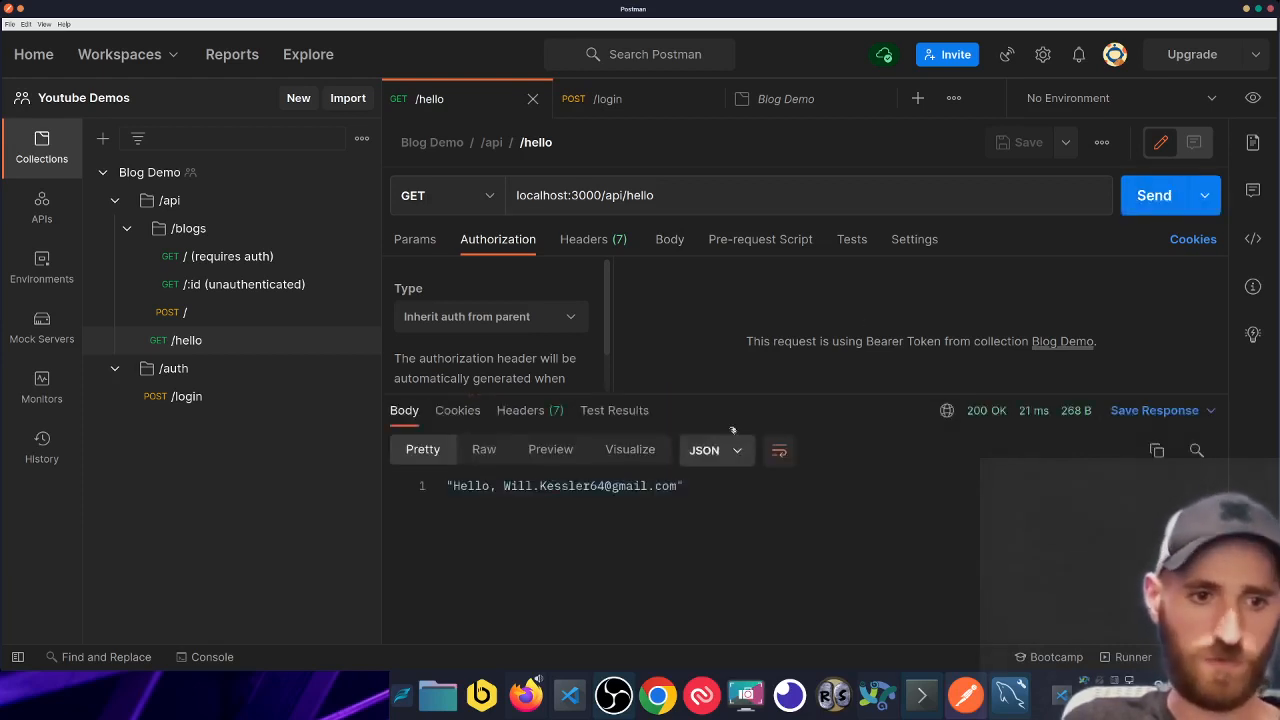